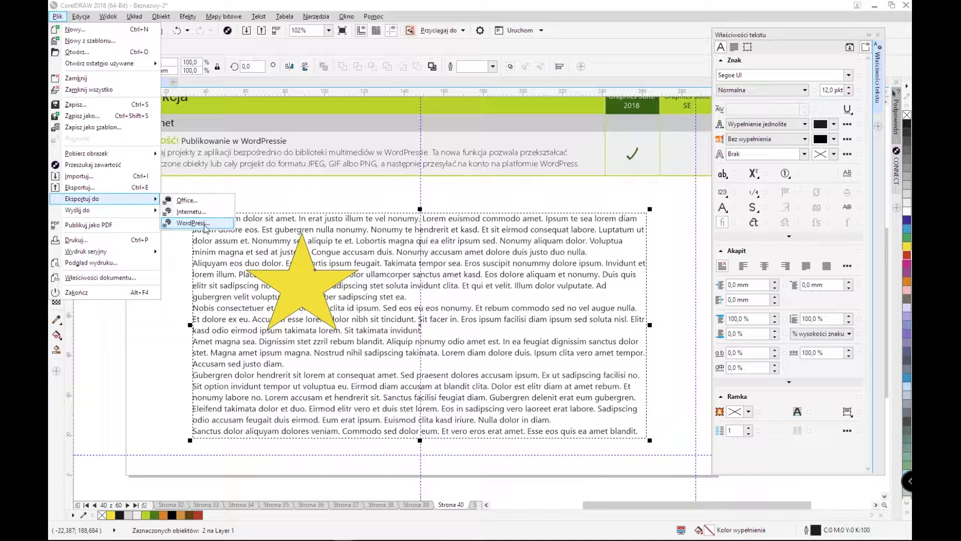
# Preview the selected star and paragraph text as JPEG in the web export settings, and close without saving
pyautogui.click(200, 212)
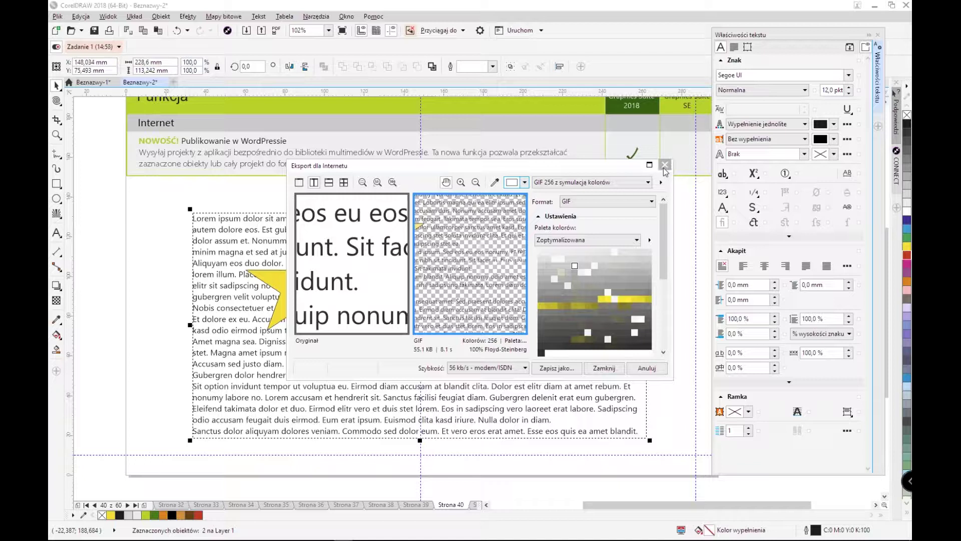
pyautogui.click(612, 201)
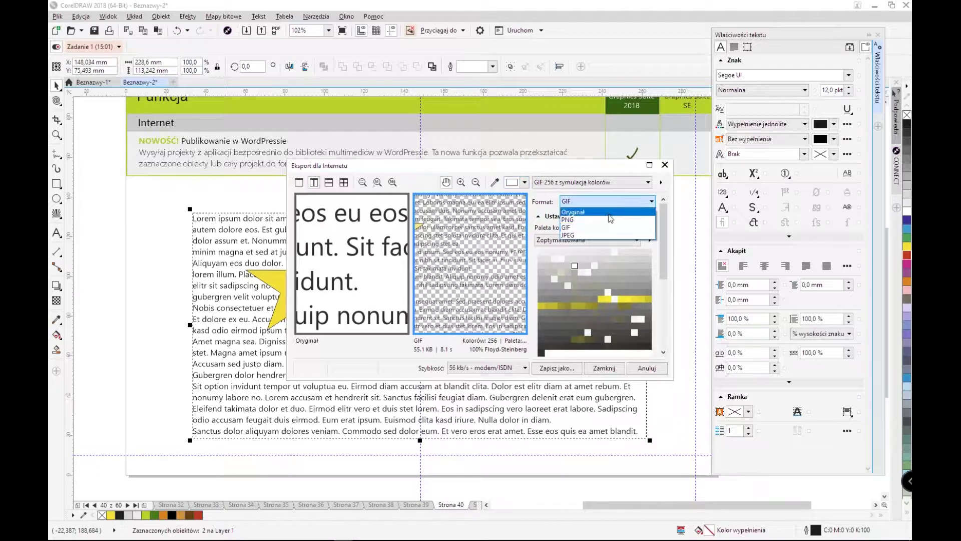
pyautogui.click(606, 234)
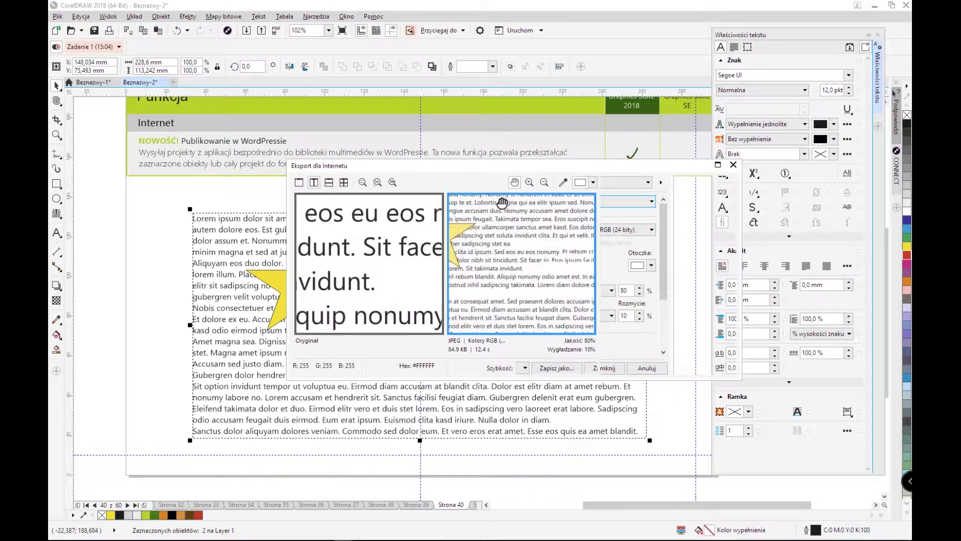
pyautogui.click(732, 166)
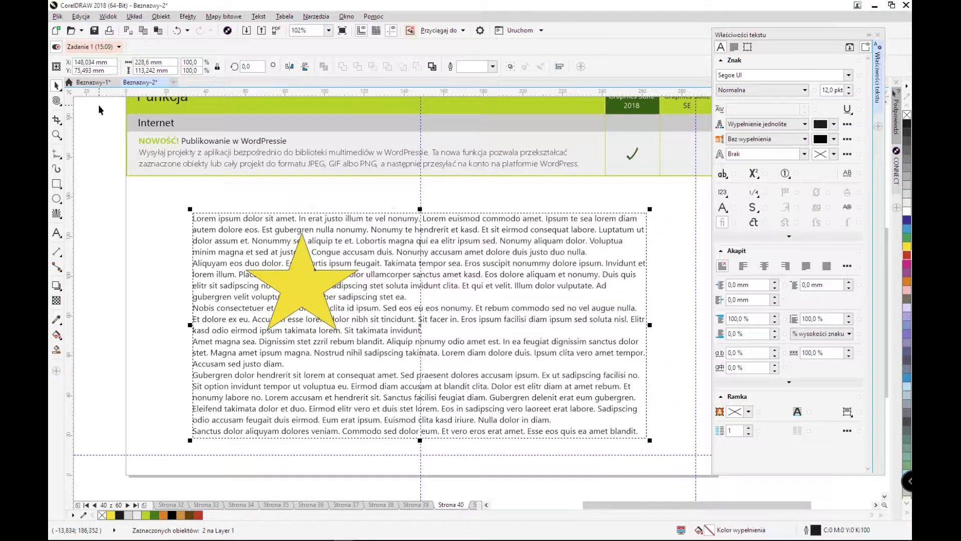
# Preview the selected star and paragraph text as PNG in the WordPress export settings, and close without sending
pyautogui.click(58, 16)
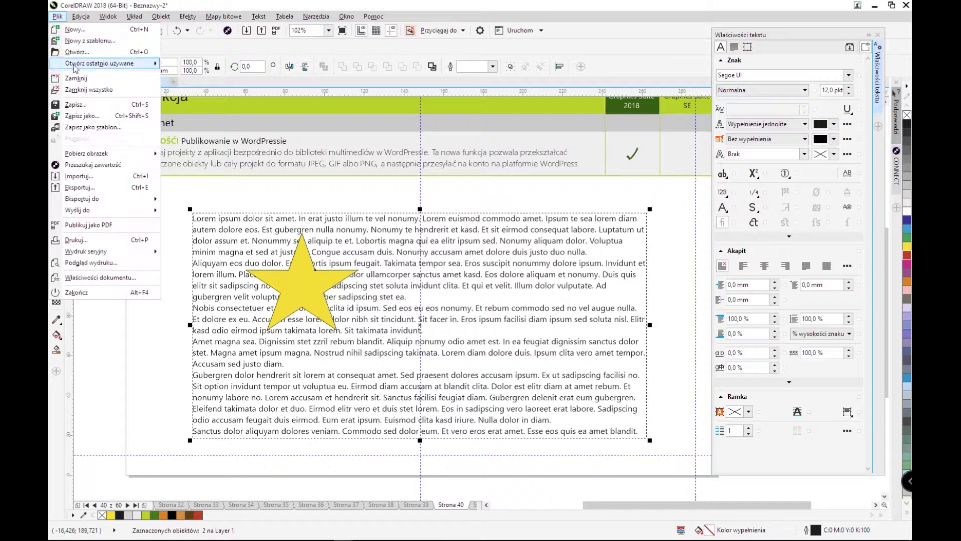
pyautogui.moveTo(103, 153)
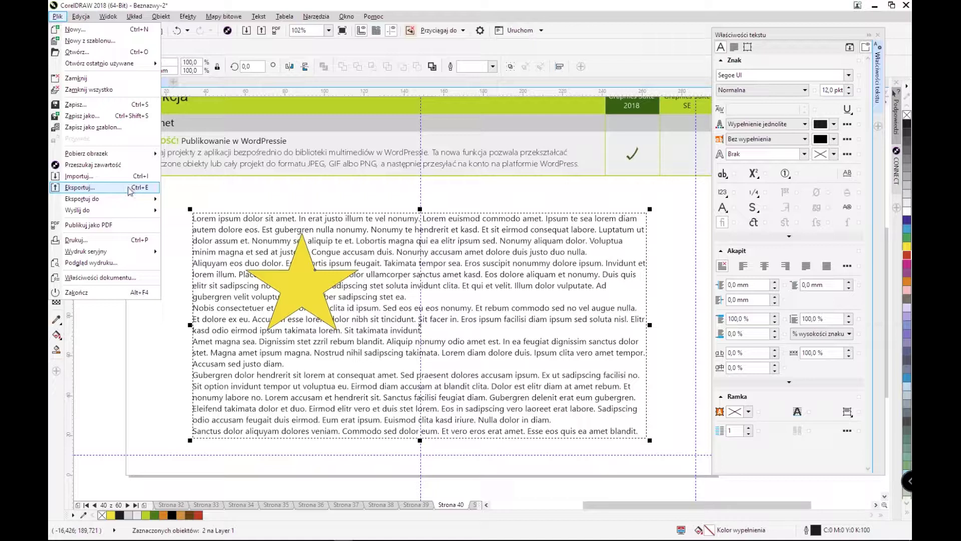
pyautogui.moveTo(154, 198)
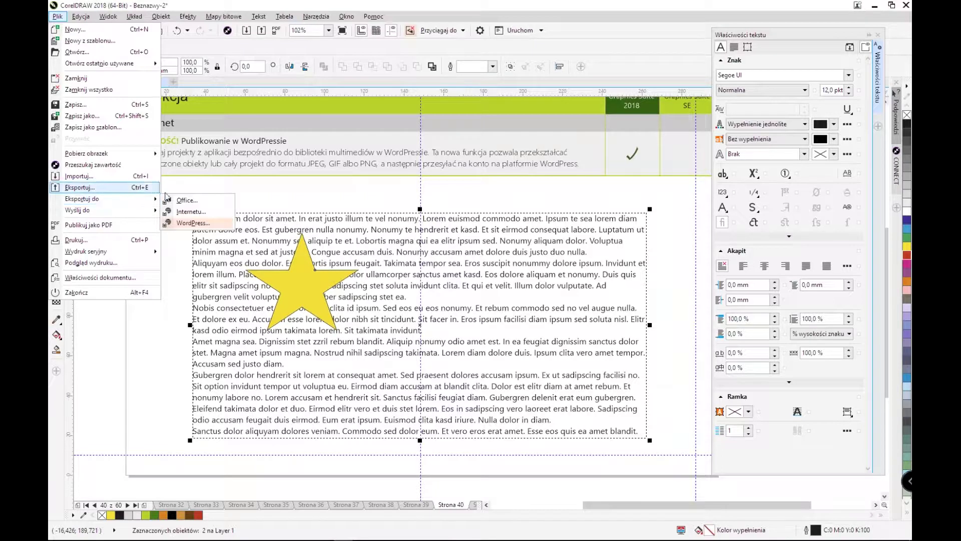
pyautogui.press('Escape')
pyautogui.press('Escape')
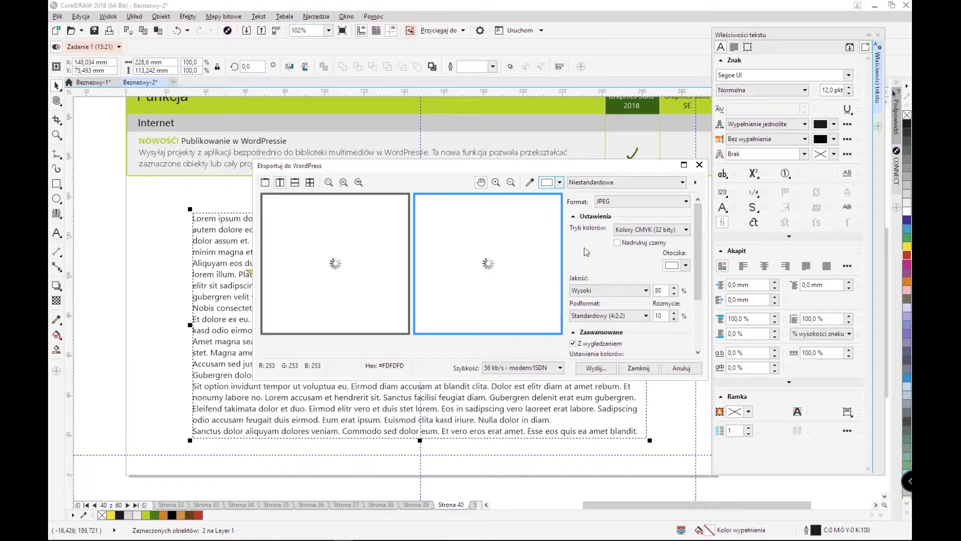
pyautogui.click(633, 200)
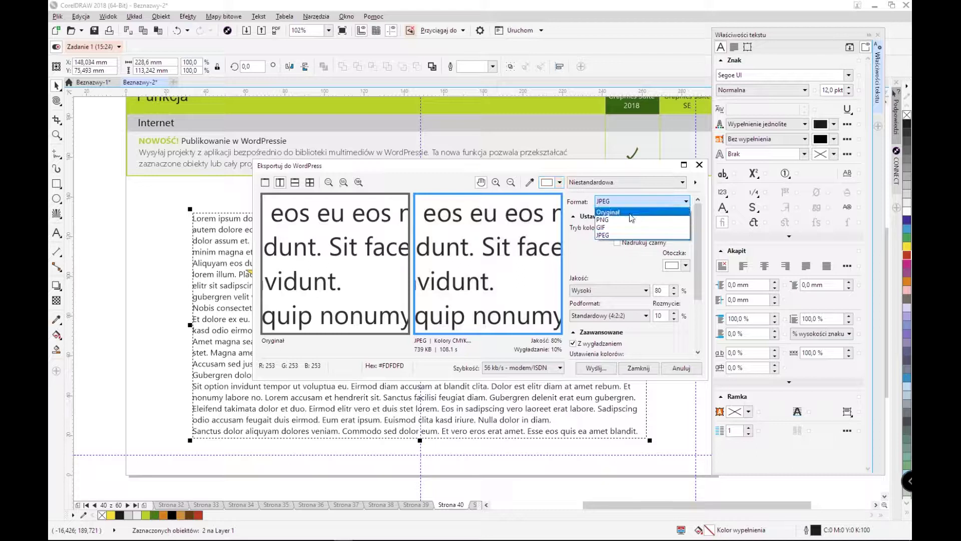
pyautogui.click(627, 218)
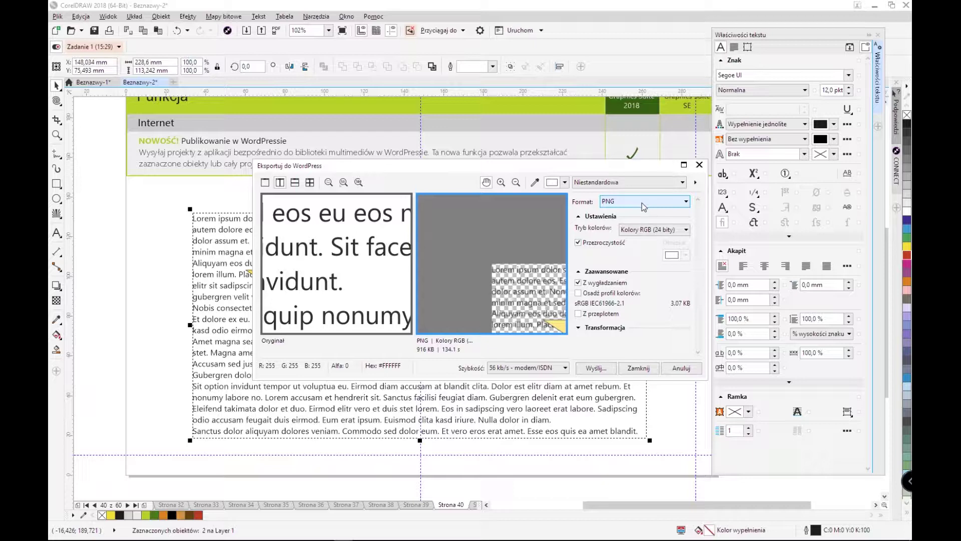
pyautogui.click(700, 165)
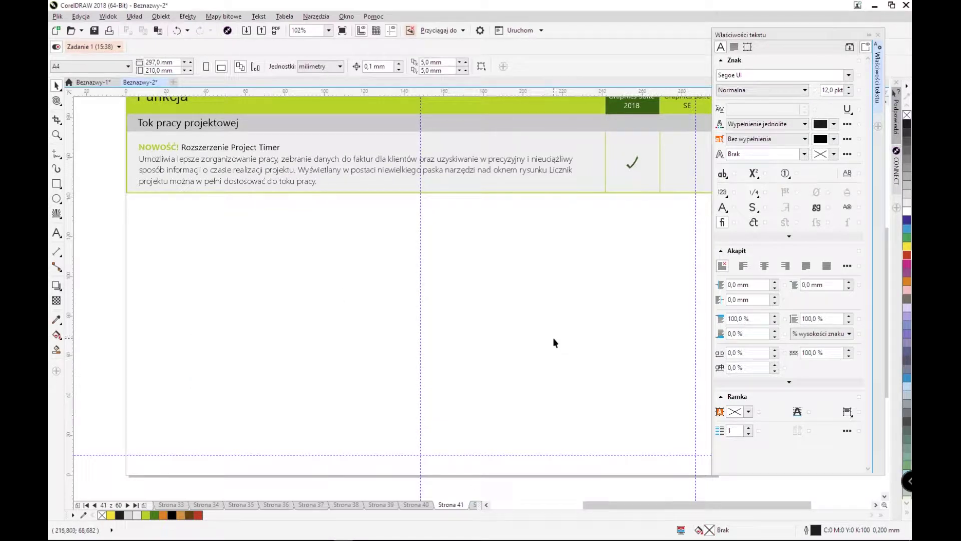
# Open the Project Timer for Zadanie 1, turn its time tracking off and start it again
pyautogui.click(120, 47)
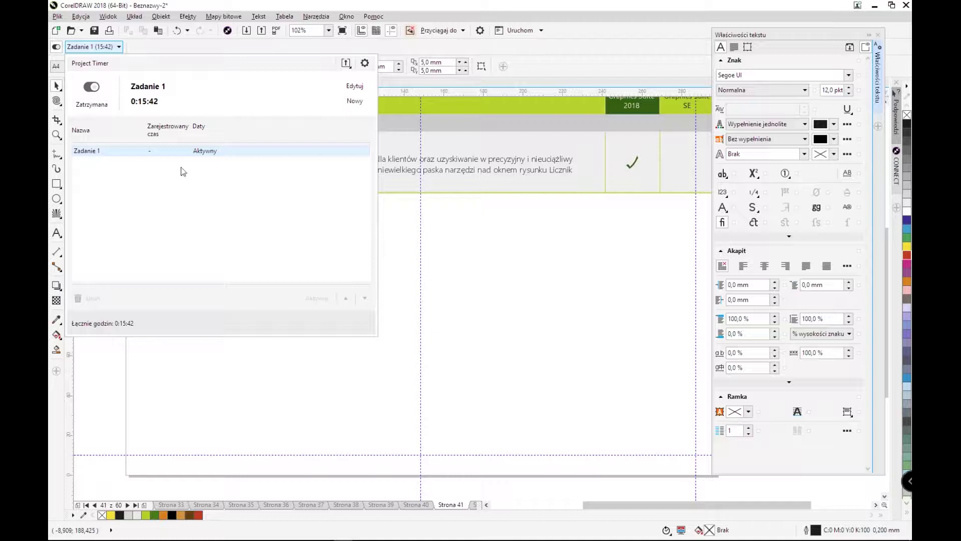
pyautogui.click(91, 95)
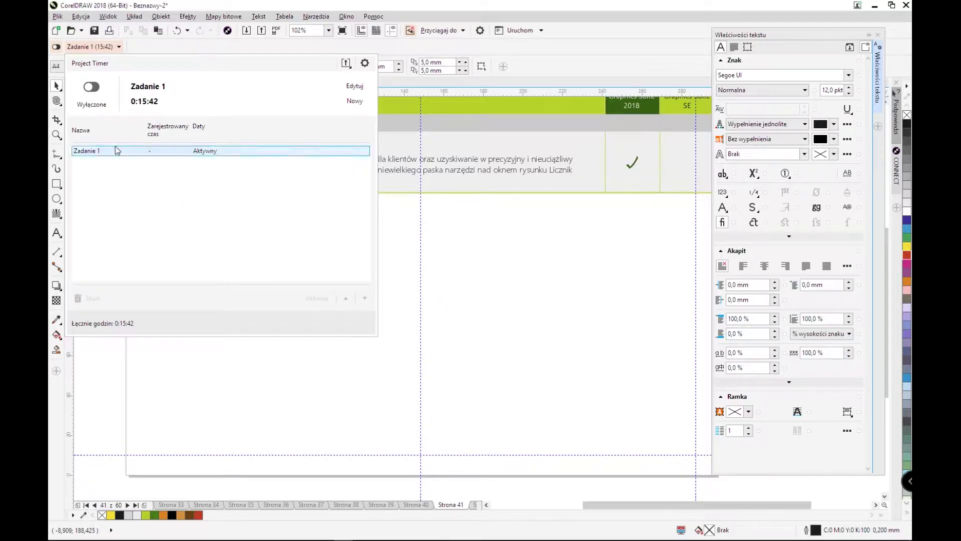
pyautogui.click(97, 90)
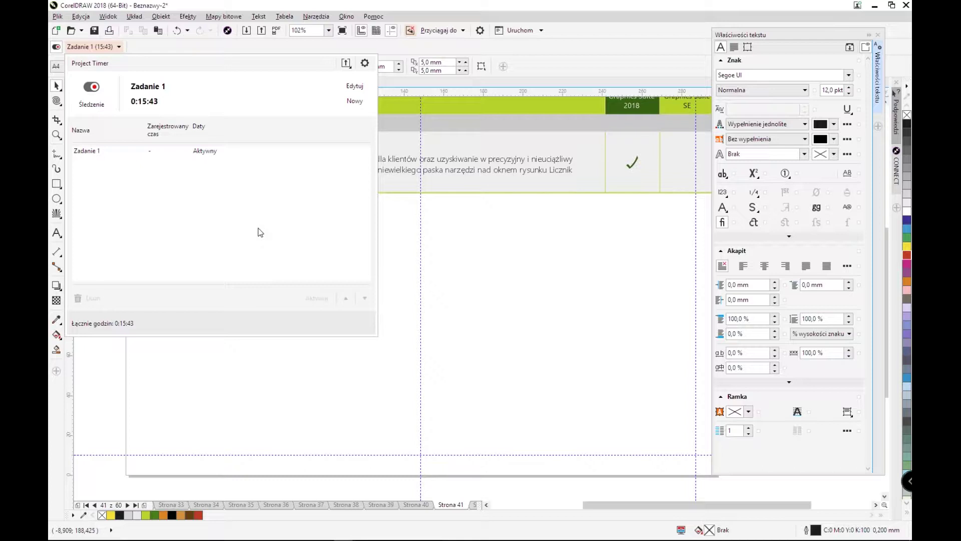
# Review the Project Timer's automation, inactivity and toolbar appearance settings, and accept them as they are
pyautogui.click(365, 63)
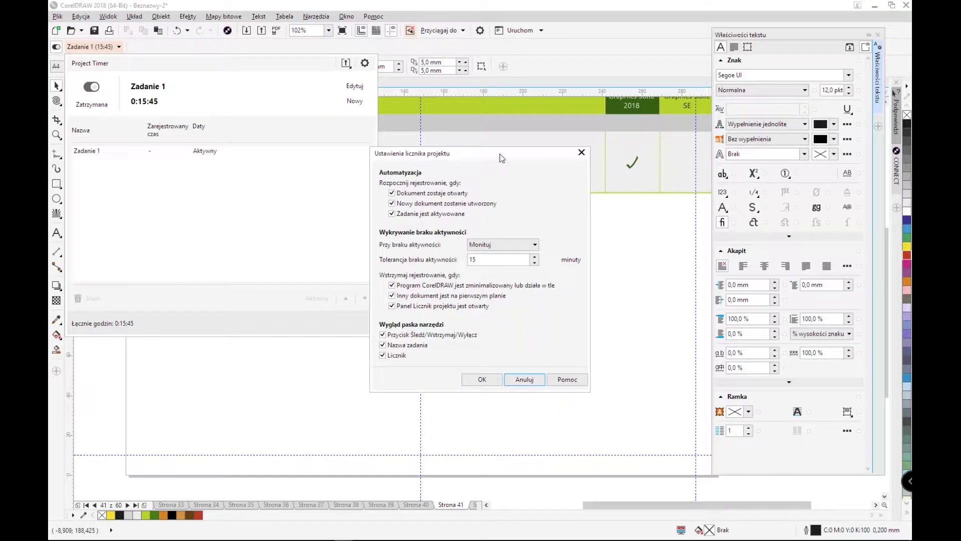
pyautogui.moveTo(499, 157); pyautogui.dragTo(537, 155)
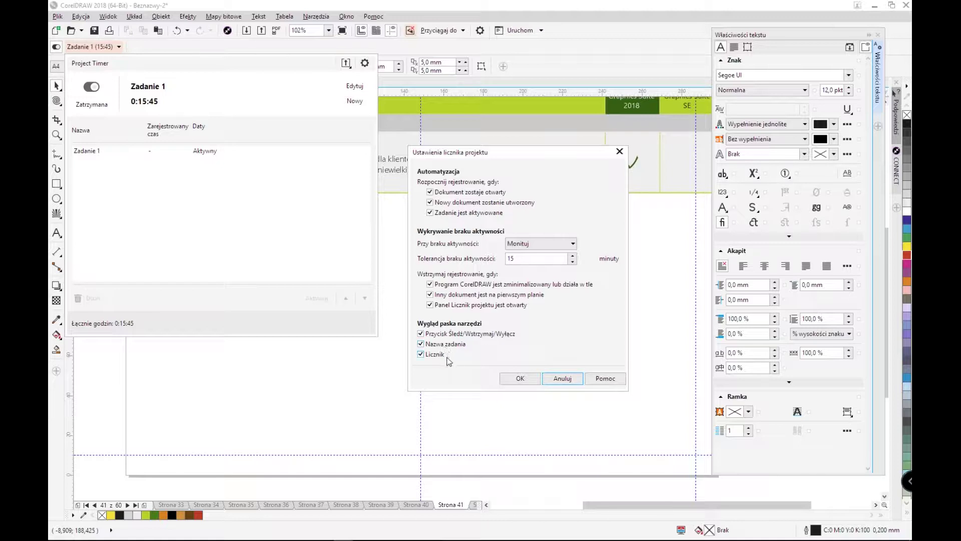
pyautogui.click(521, 379)
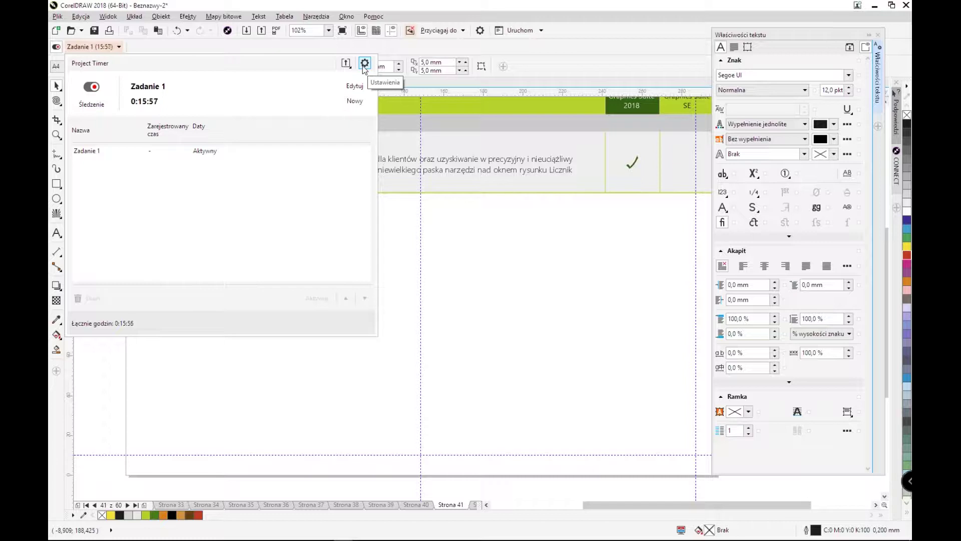
# Close the Project Timer and compare the task times of the Beznazwy-1 and Beznazwy-2 documents, returning to Beznazwy-2
pyautogui.click(120, 48)
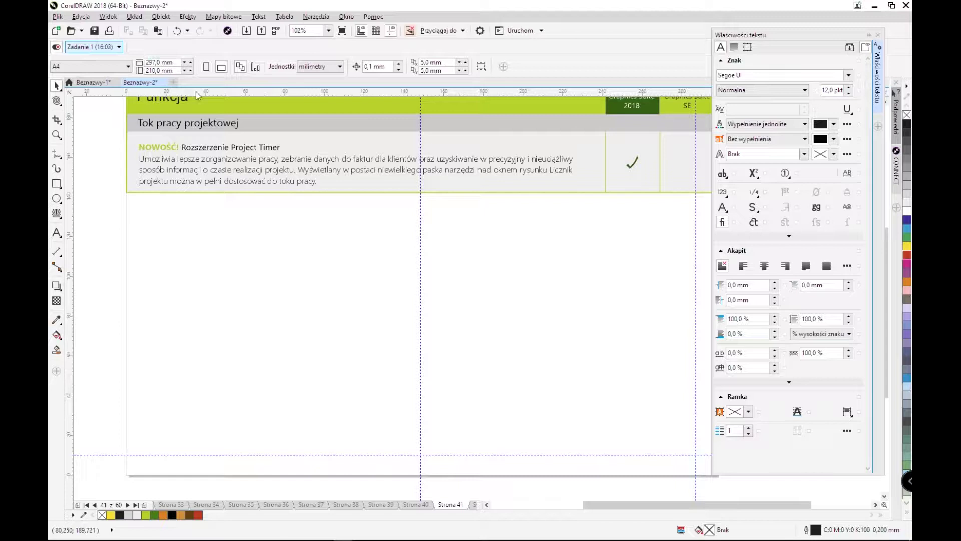
pyautogui.click(100, 86)
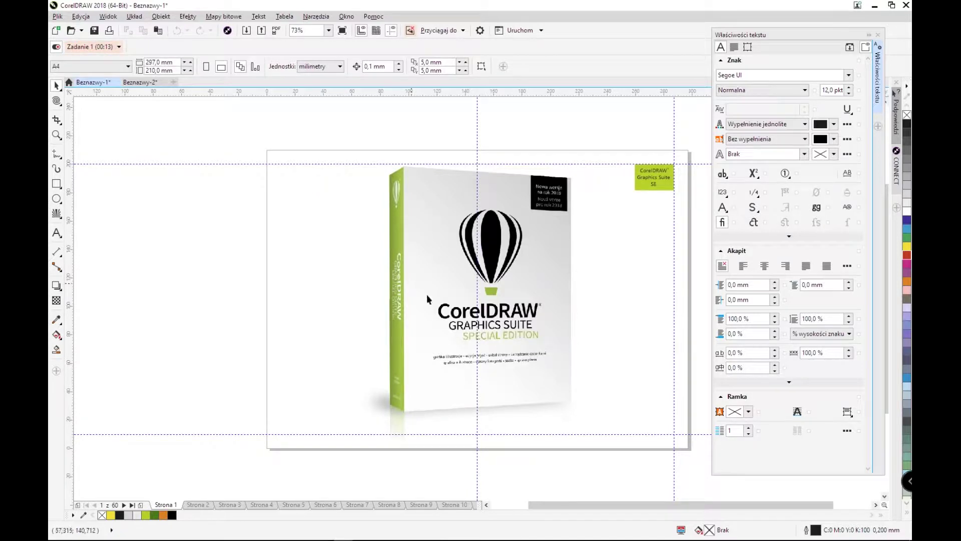
pyautogui.click(151, 83)
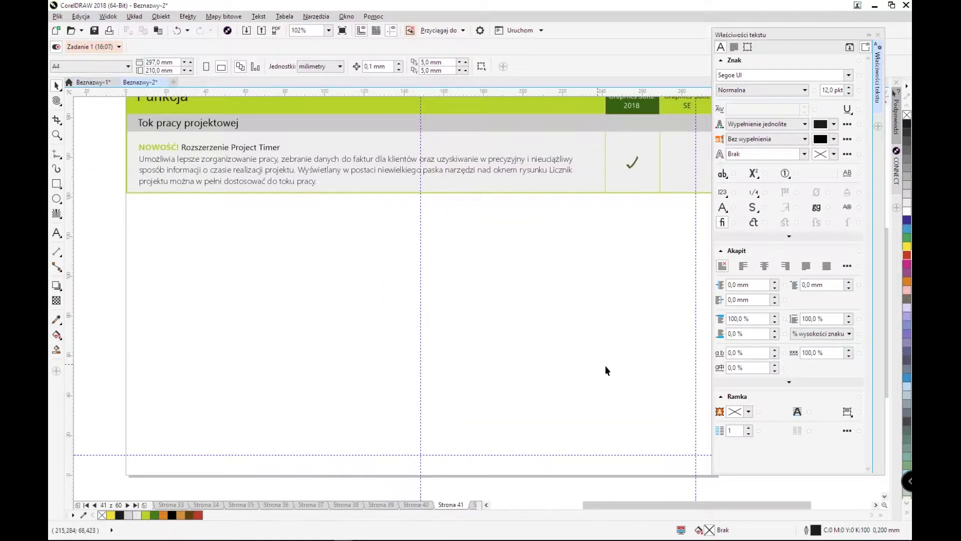
# Go to page 42 on the Color Styles docker and close the Text Properties docker
pyautogui.click(474, 506)
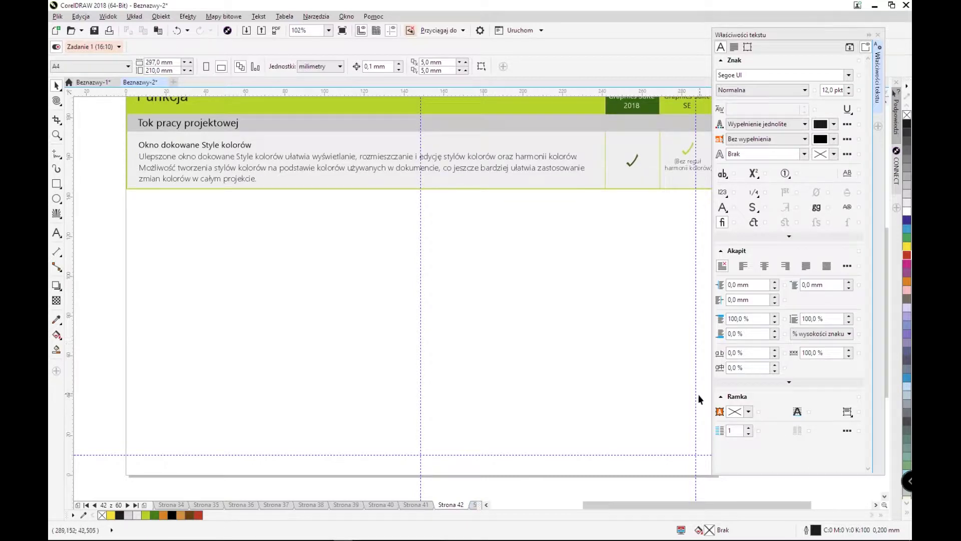
pyautogui.click(878, 35)
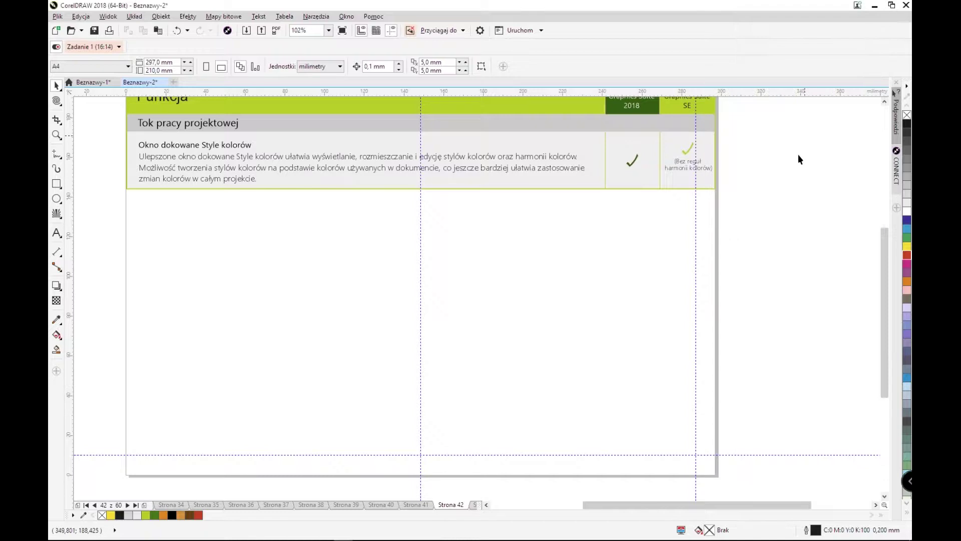
pyautogui.scroll(2, 885, 331)
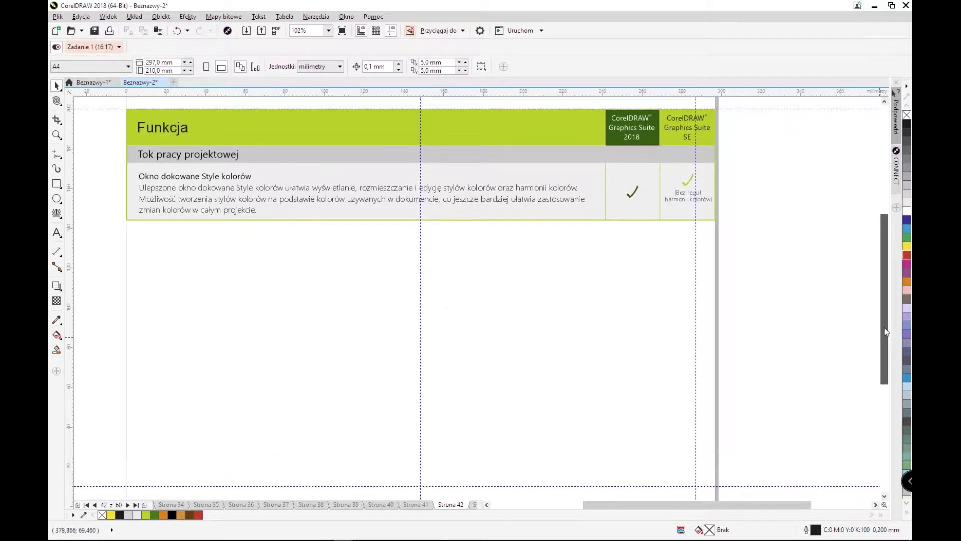
pyautogui.scroll(-1, 885, 331)
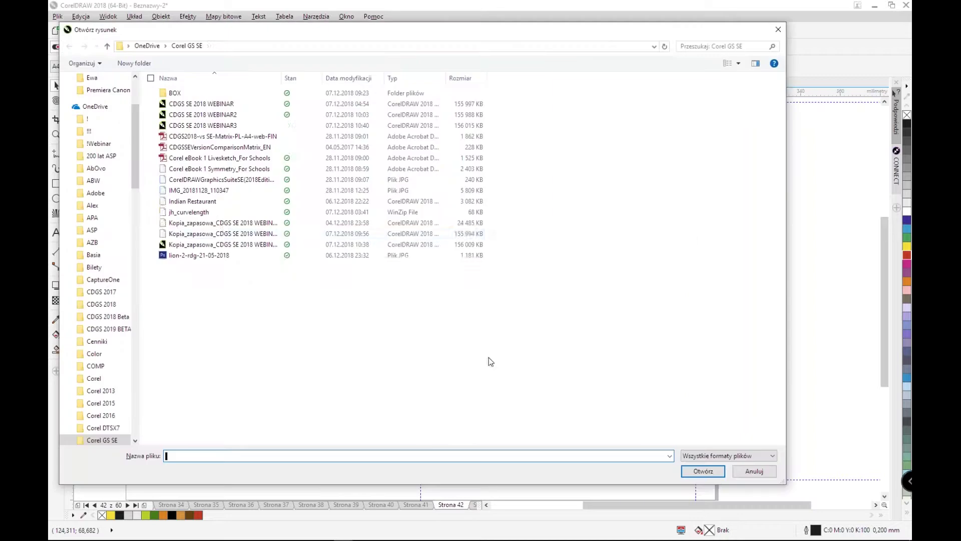
# Open the Indian Restaurant drawing from the Corel GS SE folder, acknowledging the file-in-use notice
pyautogui.click(229, 202)
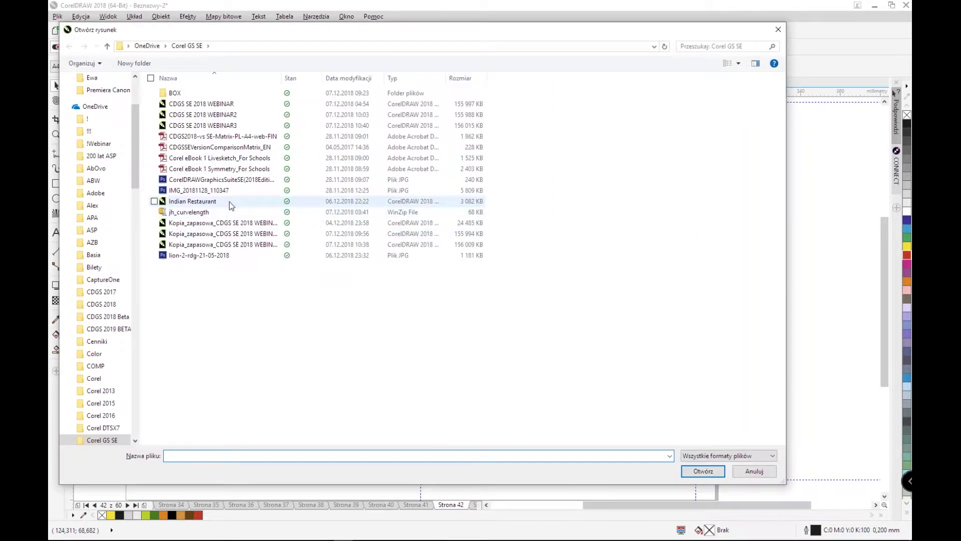
pyautogui.doubleClick(229, 202)
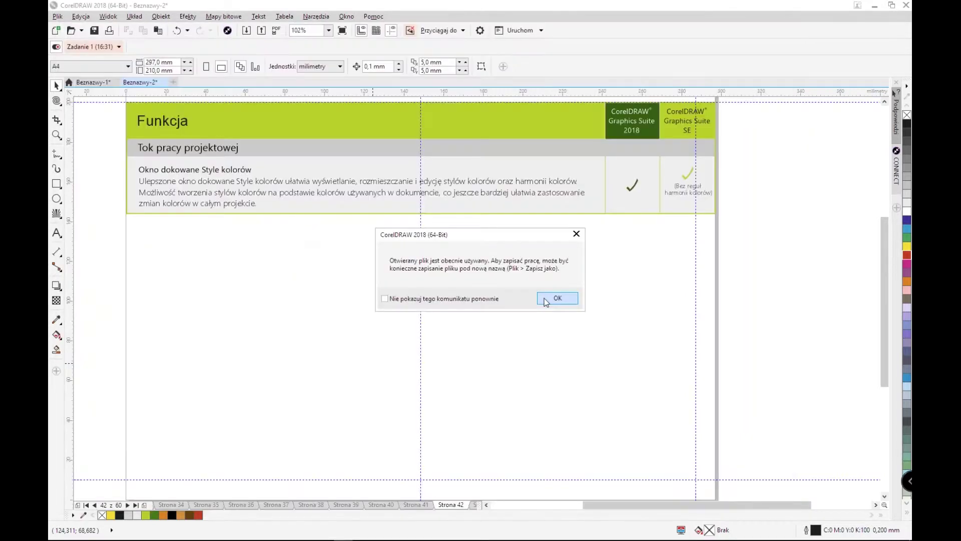
pyautogui.click(547, 301)
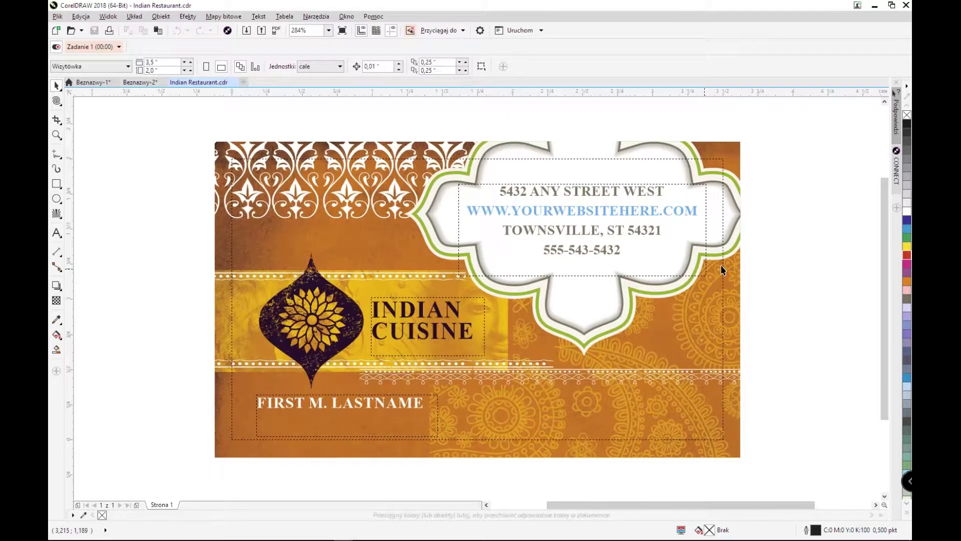
# Select all objects of the Indian Cuisine business card
pyautogui.scroll(-1, 884, 296)
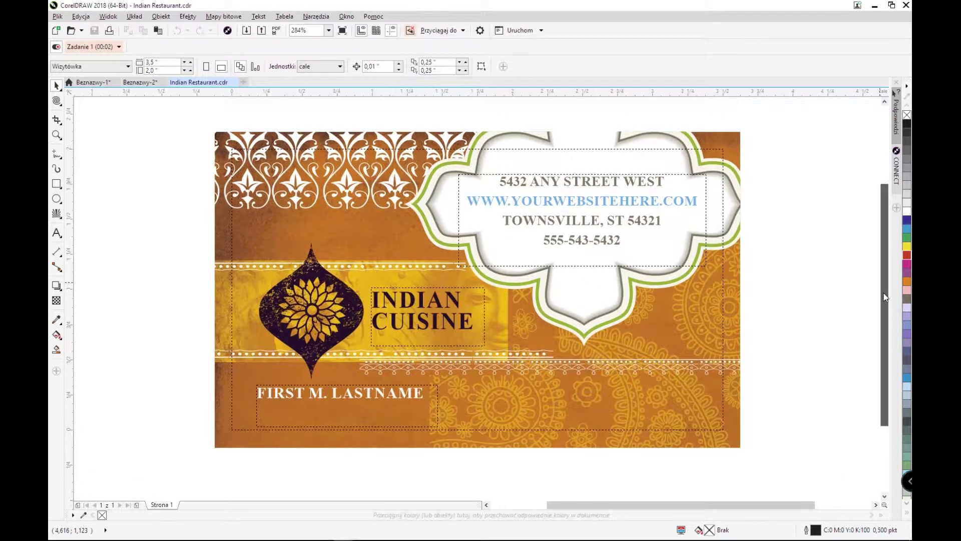
pyautogui.scroll(2, 328, 377)
pyautogui.click(315, 433)
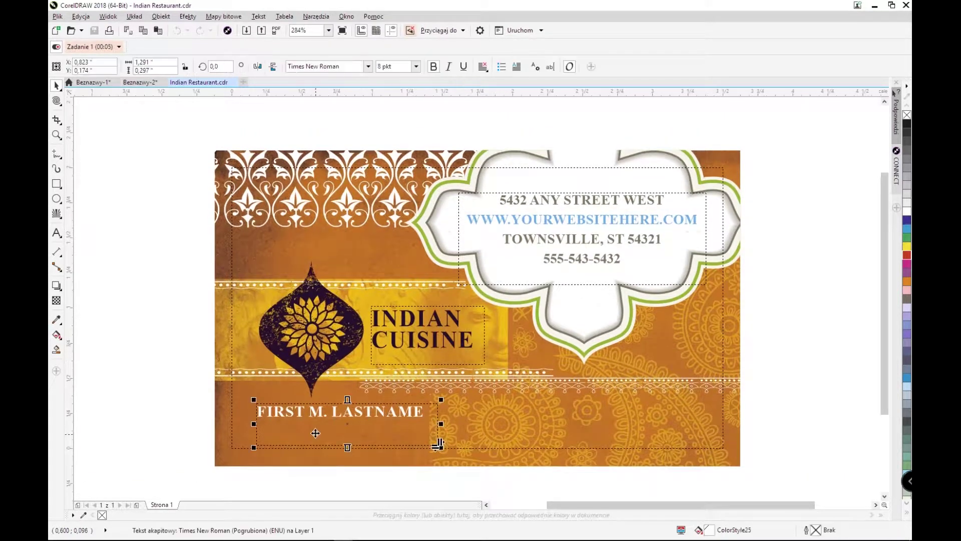
pyautogui.moveTo(438, 443); pyautogui.dragTo(669, 374)
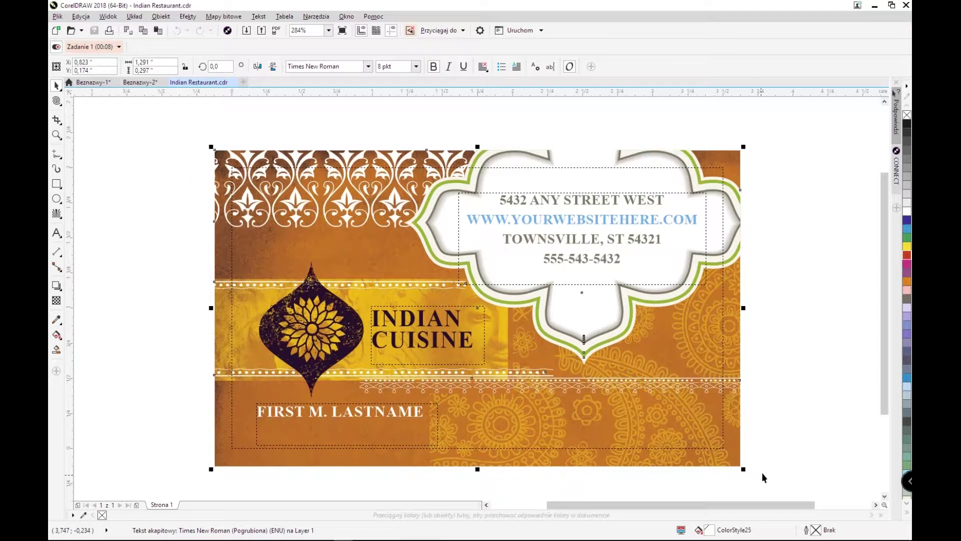
pyautogui.scroll(1, 885, 273)
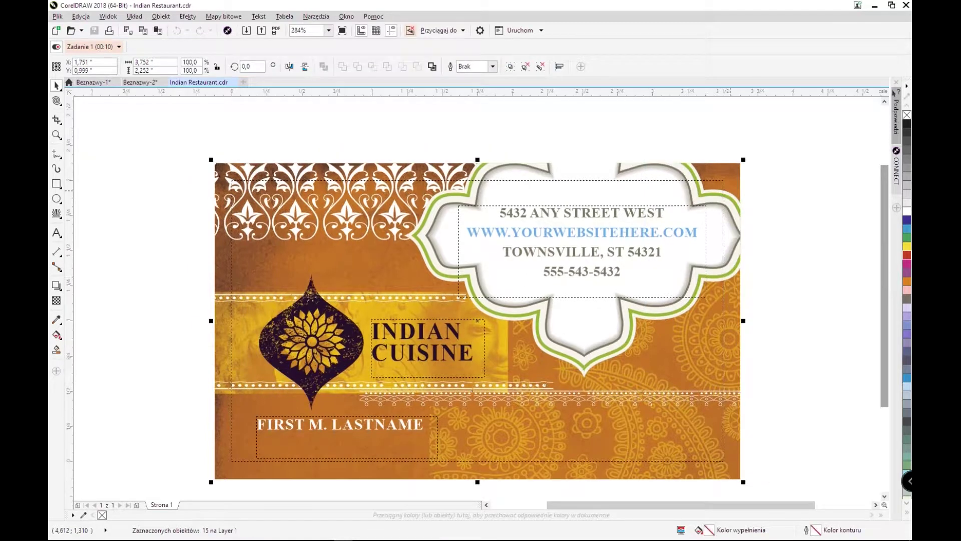
# Display the Color Styles docker (Style kolorów) for the selected business card
pyautogui.click(315, 16)
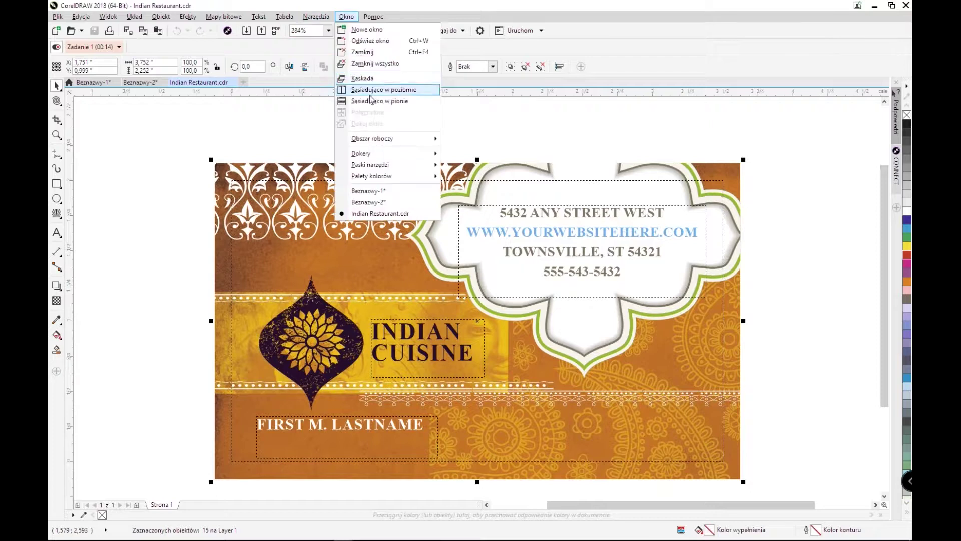
pyautogui.moveTo(393, 155)
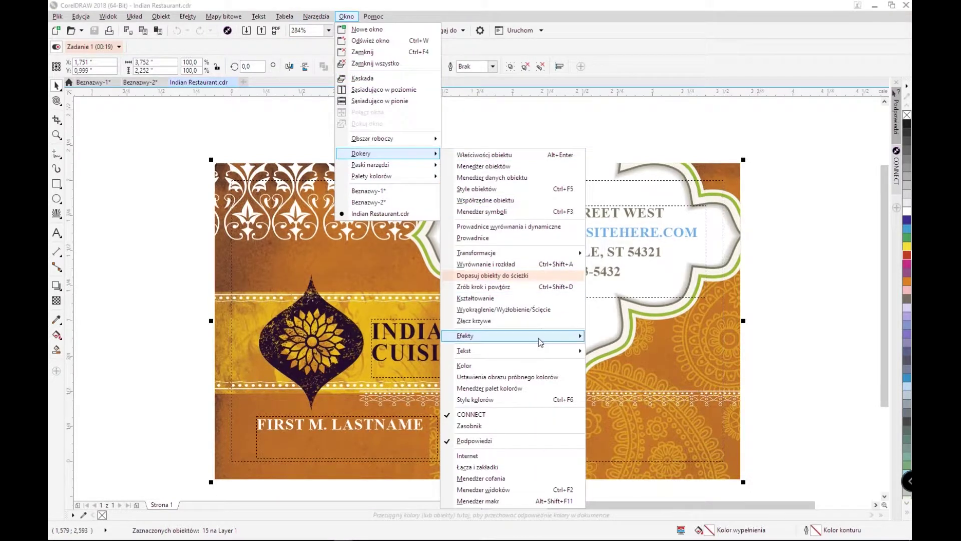
pyautogui.moveTo(541, 341)
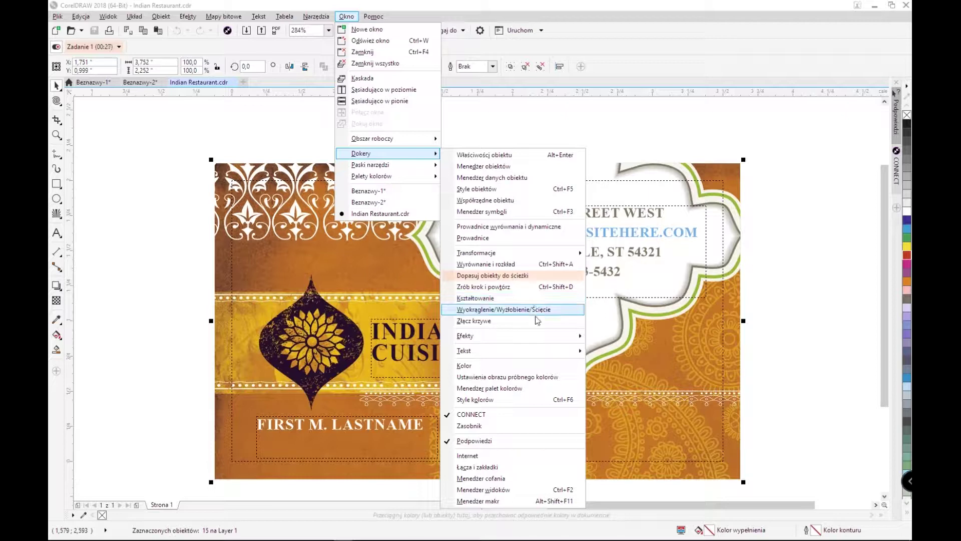
pyautogui.click(532, 402)
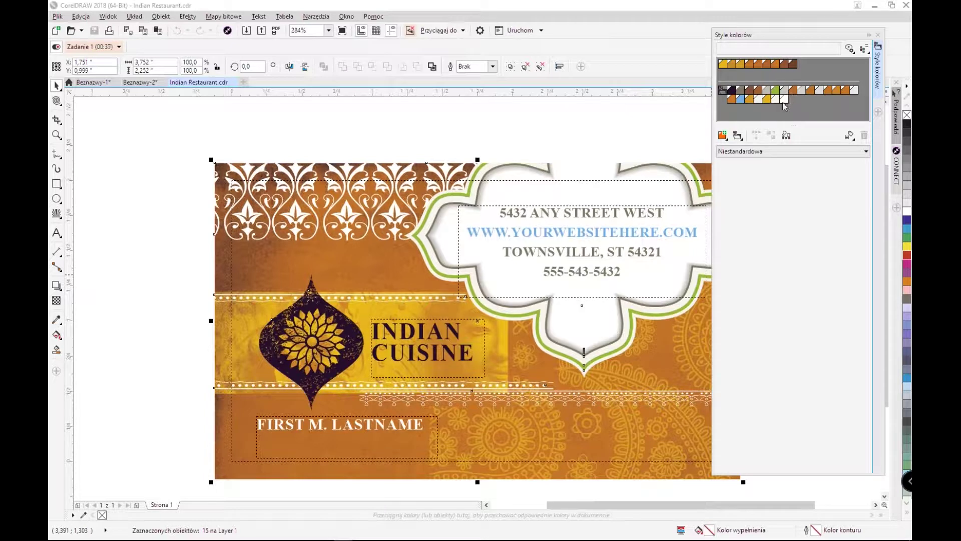
# Rotate all colors of the card's large harmony together on the color wheel, shifting the green frame outline to purple (C71 M82 Y0 K0)
pyautogui.click(795, 94)
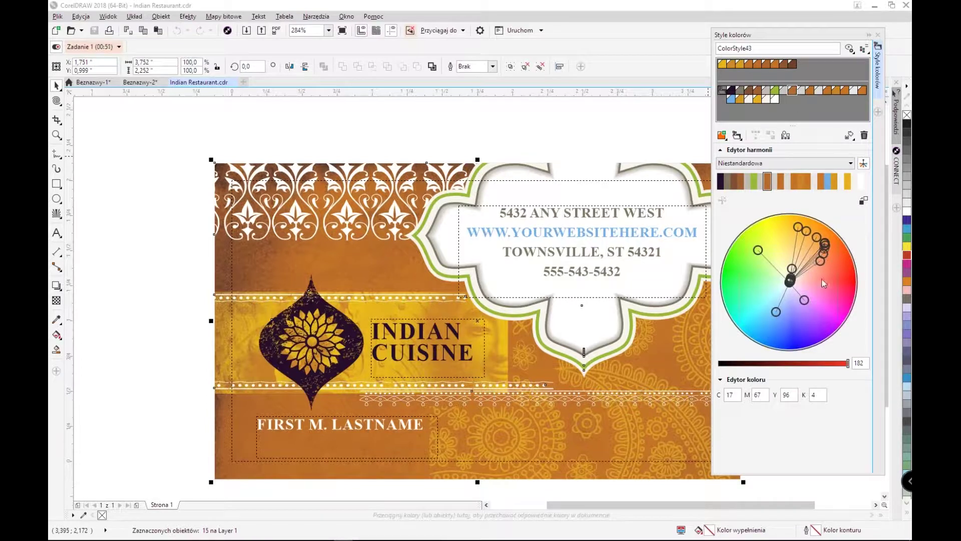
pyautogui.click(812, 257)
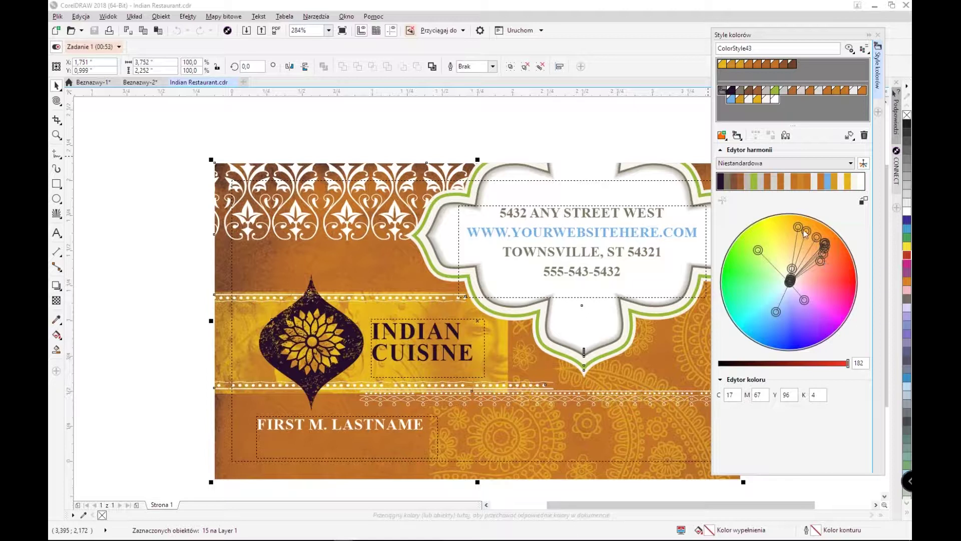
pyautogui.moveTo(799, 229); pyautogui.dragTo(796, 332)
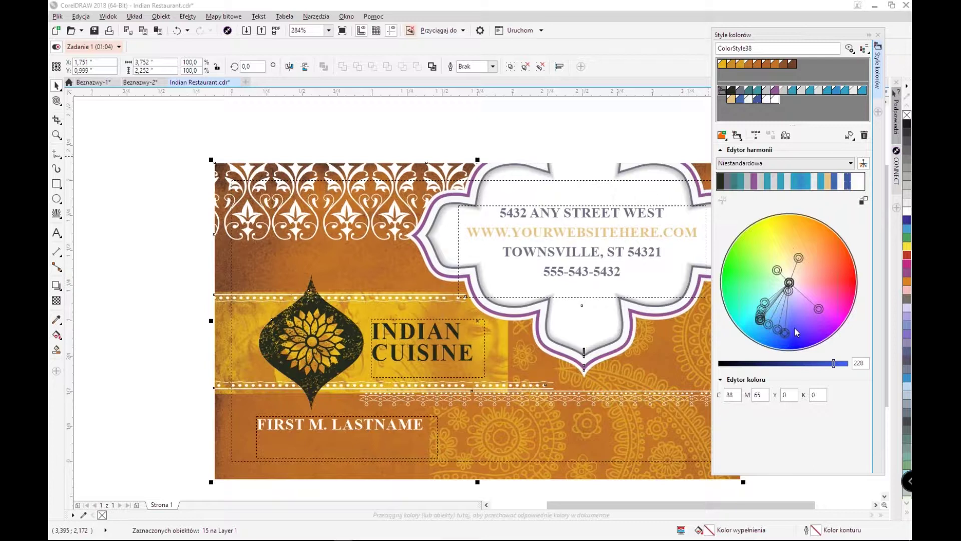
pyautogui.click(819, 309)
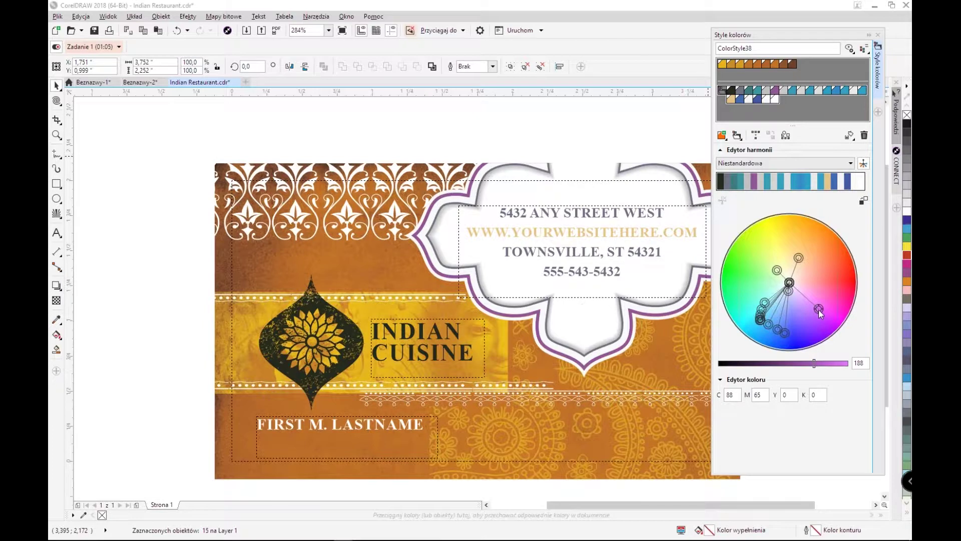
pyautogui.moveTo(820, 311); pyautogui.dragTo(814, 324)
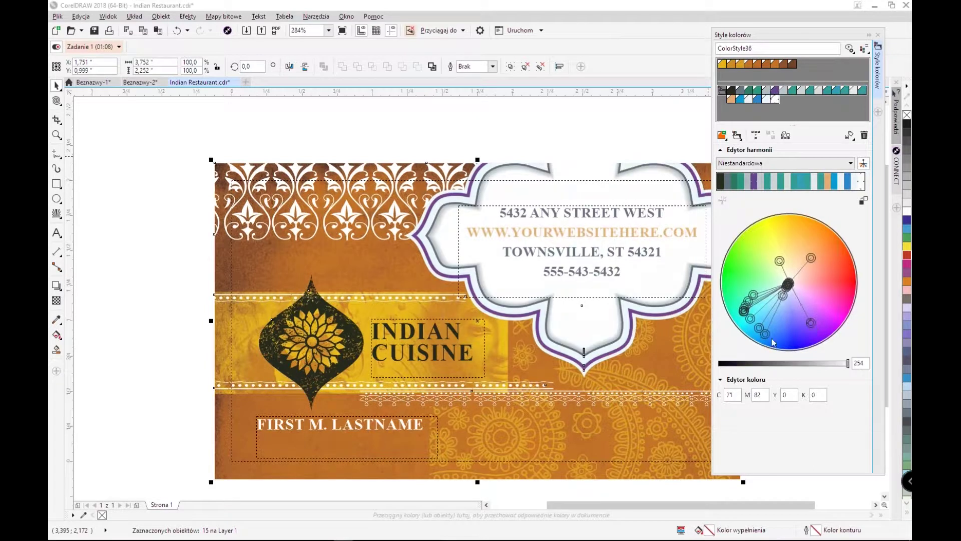
# Change a single teal color in the harmony to blue (C89 M75 Y0), leaving the other harmony colors in place
pyautogui.click(793, 180)
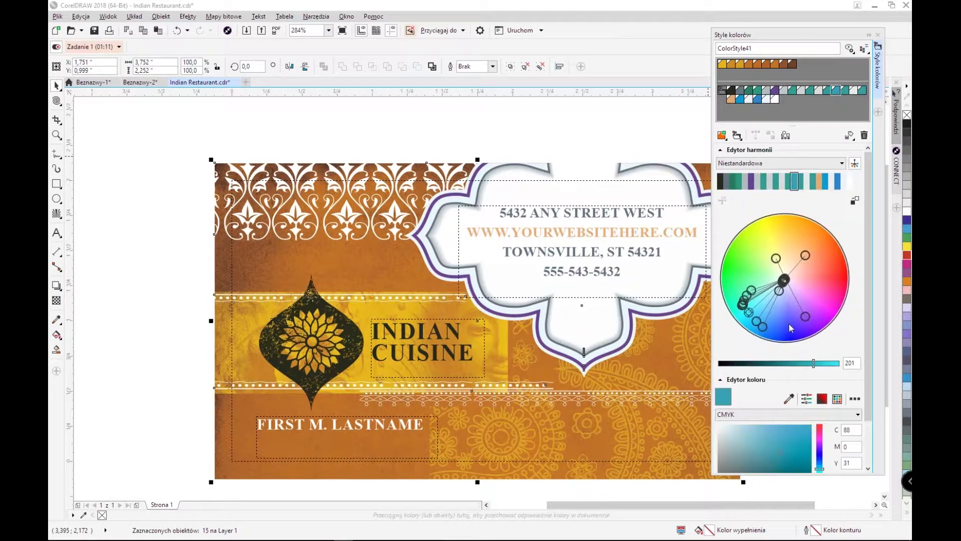
pyautogui.click(745, 306)
pyautogui.moveTo(744, 306); pyautogui.dragTo(788, 324)
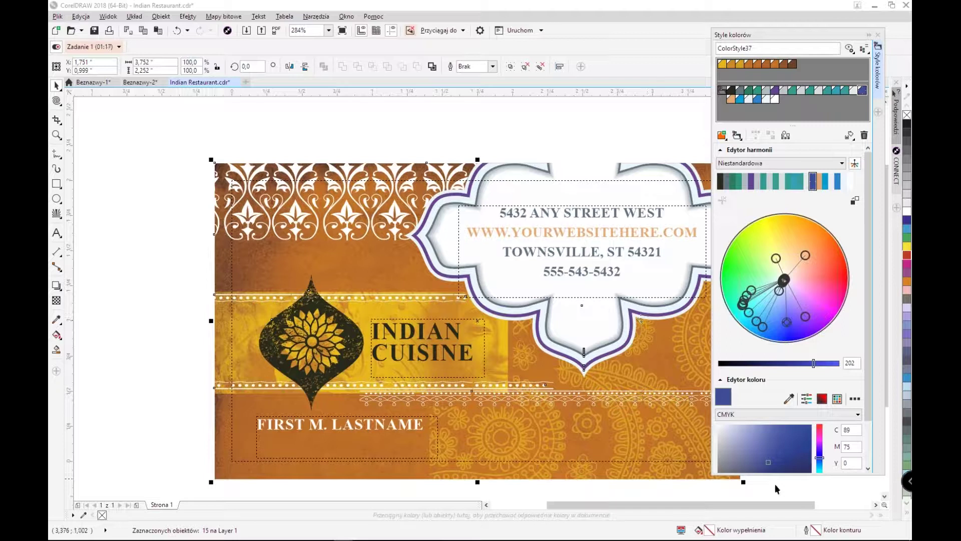
# Inspect the recolored business card up close, clear the selection and reselect all its objects
pyautogui.moveTo(767, 504); pyautogui.dragTo(794, 501)
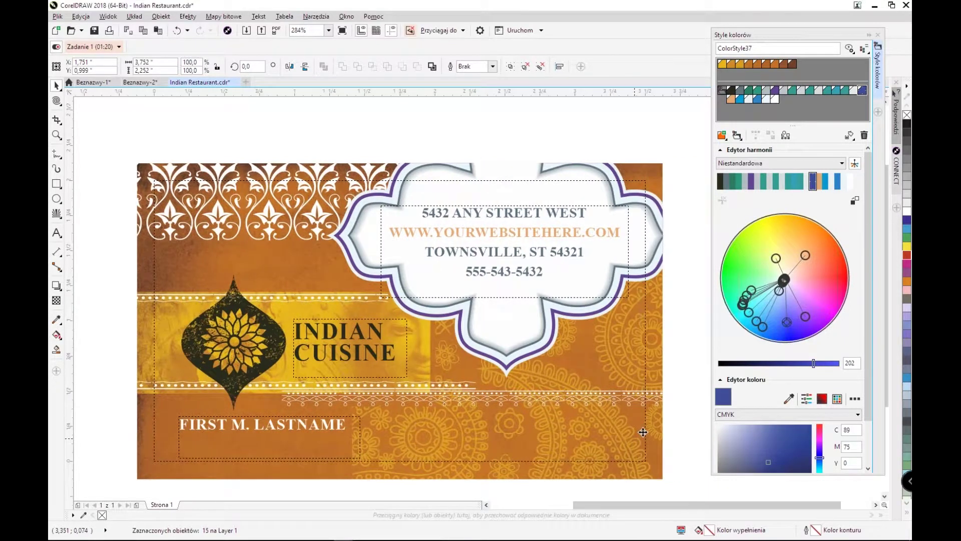
pyautogui.scroll(1, 684, 392)
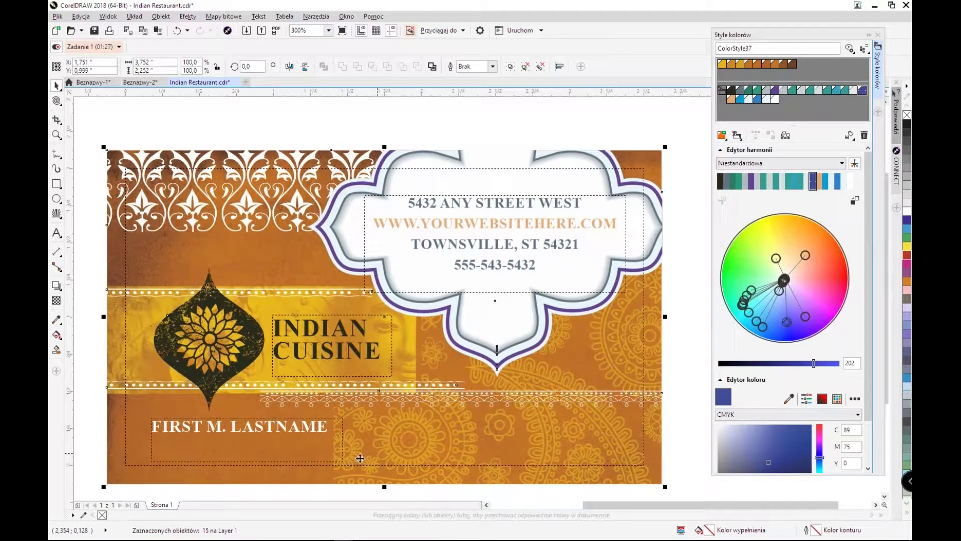
pyautogui.scroll(2, 153, 456)
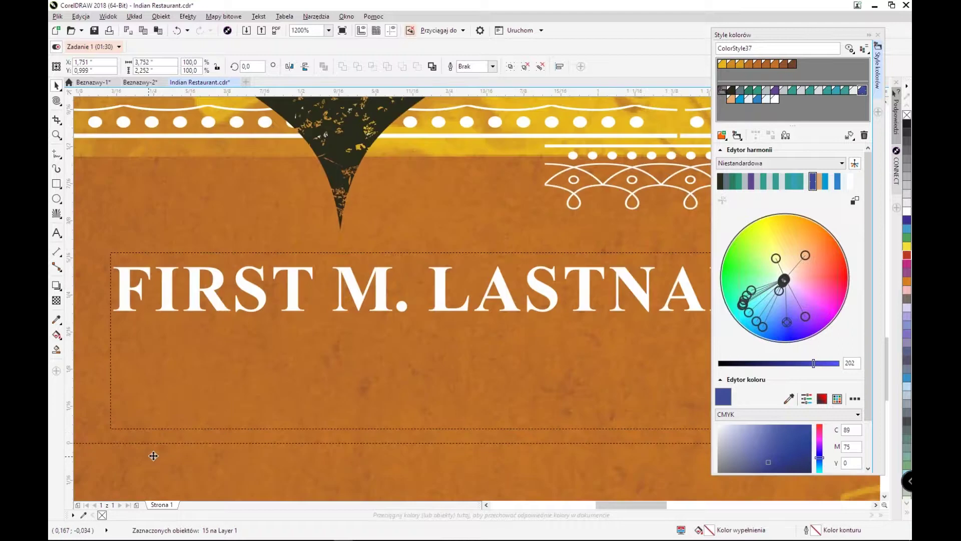
pyautogui.scroll(-2, 153, 456)
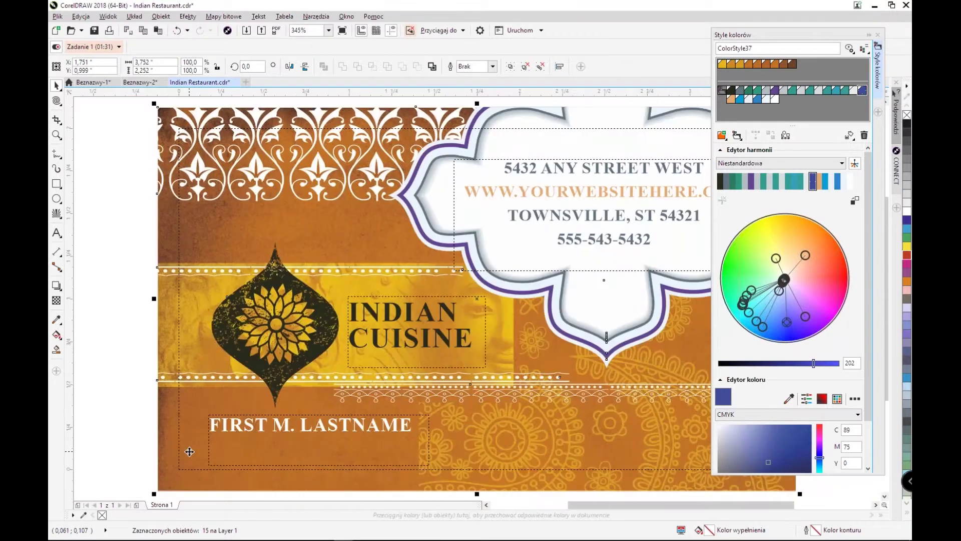
pyautogui.press('Escape')
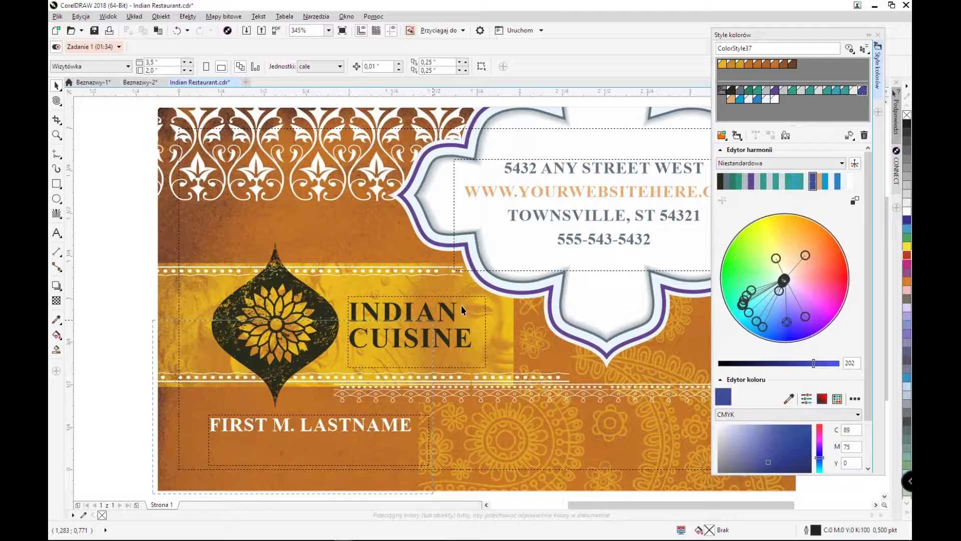
pyautogui.scroll(1, 691, 130)
pyautogui.hotkey('ctrl', 'a')
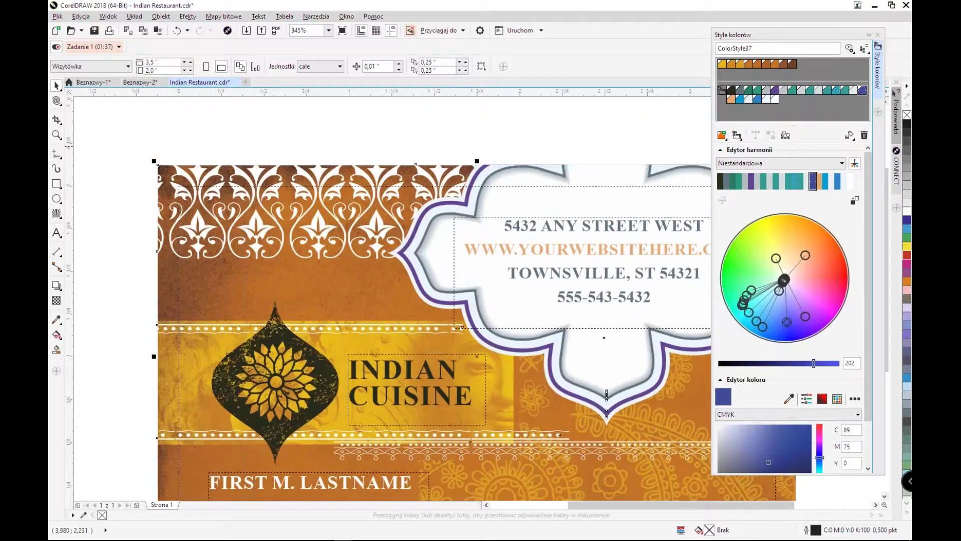
# Create harmony-grouped color styles from the card's fills and outlines, adding 10 colors from the bitmap
pyautogui.moveTo(606, 396); pyautogui.dragTo(791, 100)
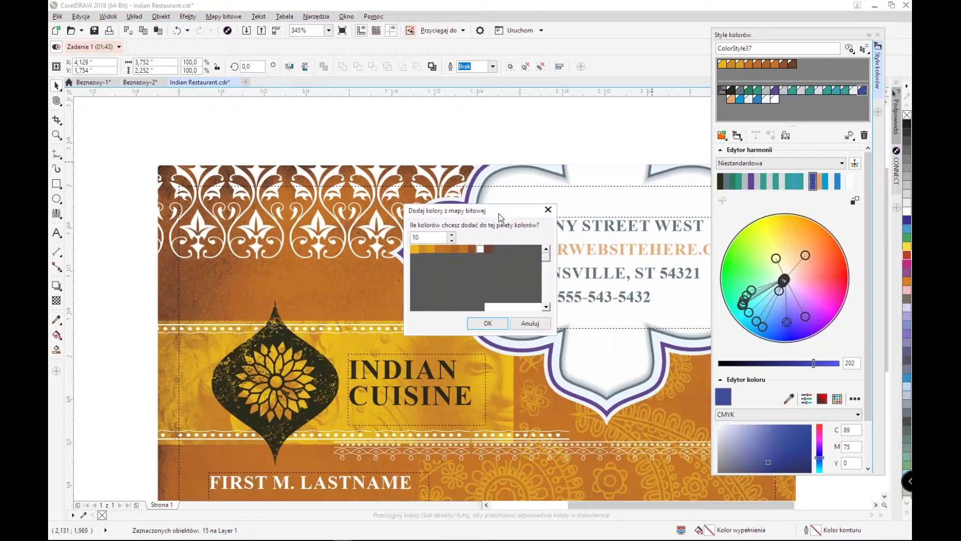
pyautogui.moveTo(494, 212); pyautogui.dragTo(400, 127)
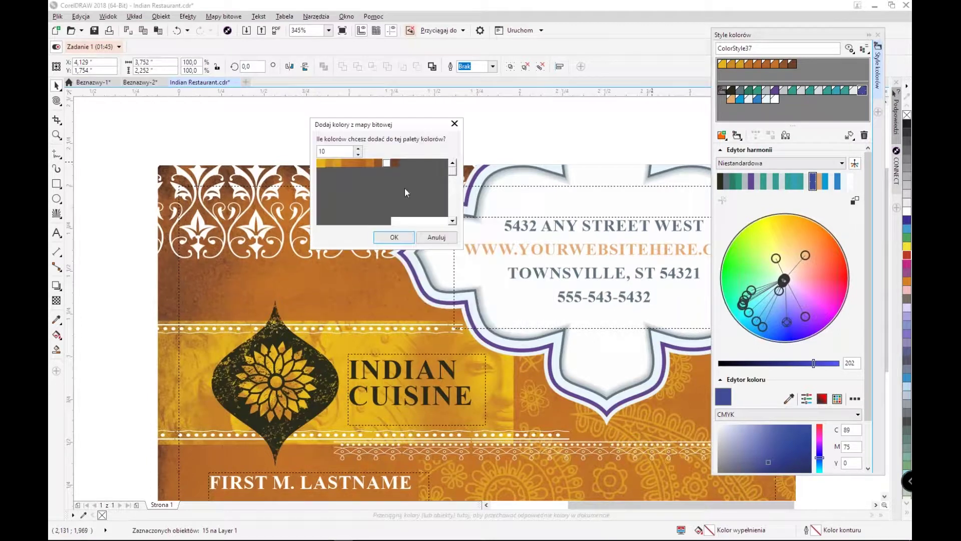
pyautogui.click(407, 240)
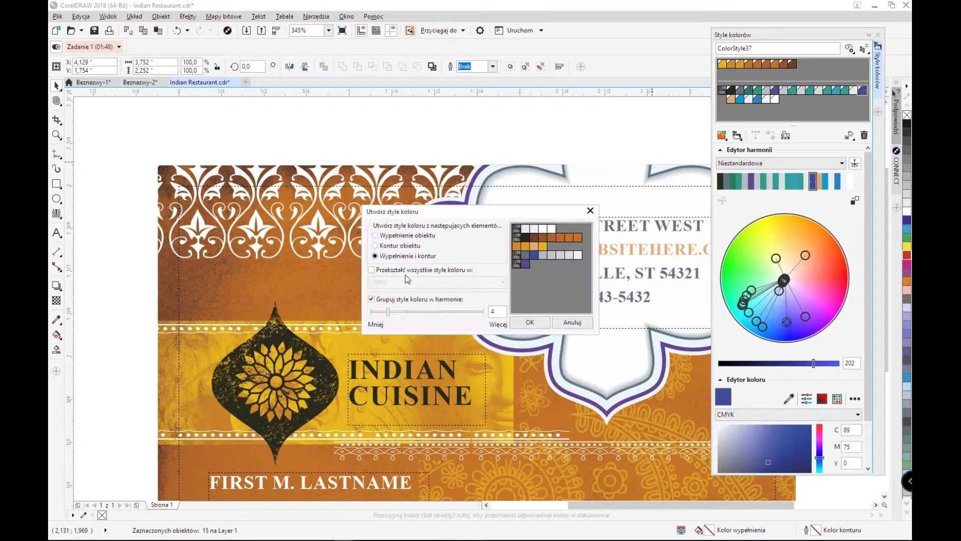
pyautogui.moveTo(392, 313)
pyautogui.mouseDown()
pyautogui.moveTo(376, 314)
pyautogui.moveTo(409, 314)
pyautogui.moveTo(389, 315)
pyautogui.mouseUp()
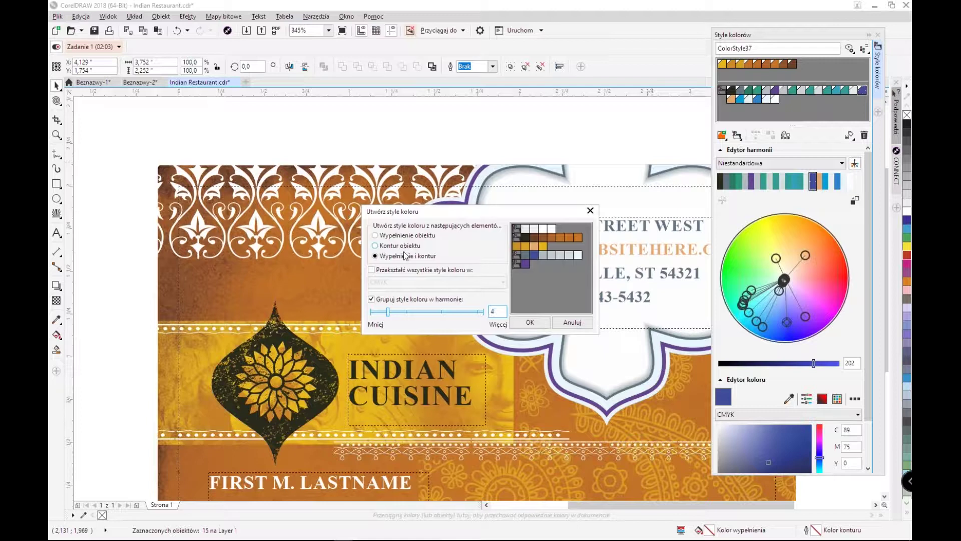
pyautogui.press('Up')
pyautogui.press('Down')
pyautogui.press('Down')
pyautogui.click(541, 326)
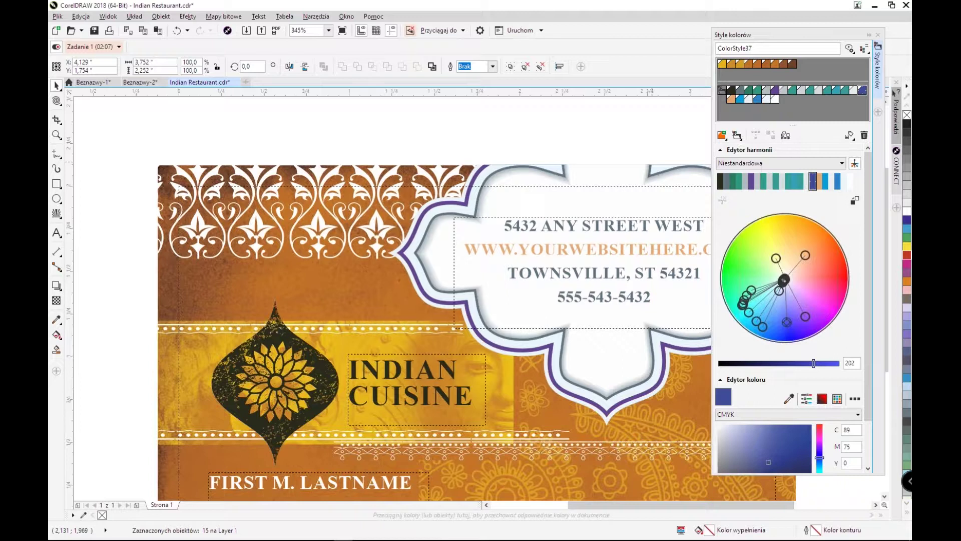
# Select all colors of the large harmony and shift them together, turning the card's white elements green (C71 M0 Y64)
pyautogui.click(792, 91)
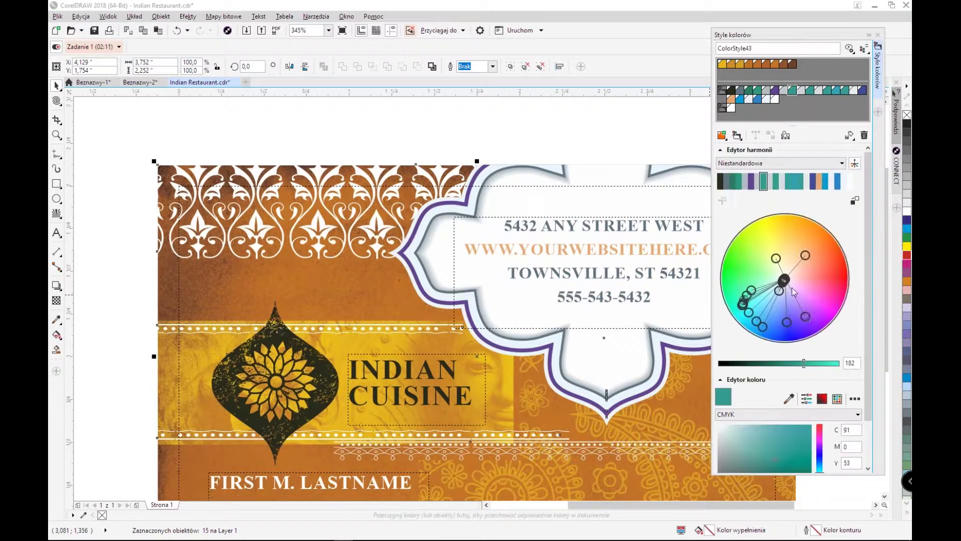
pyautogui.click(809, 320)
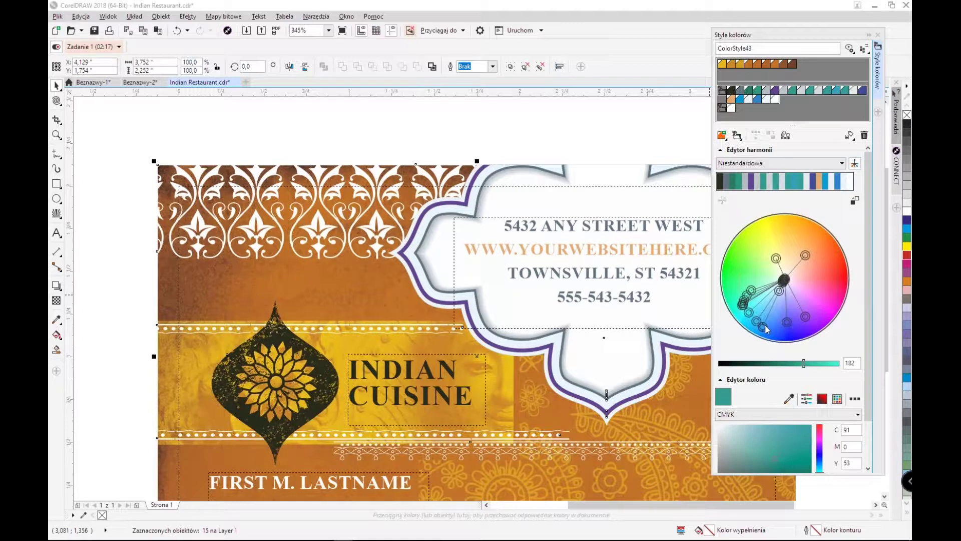
pyautogui.moveTo(764, 328); pyautogui.dragTo(752, 347)
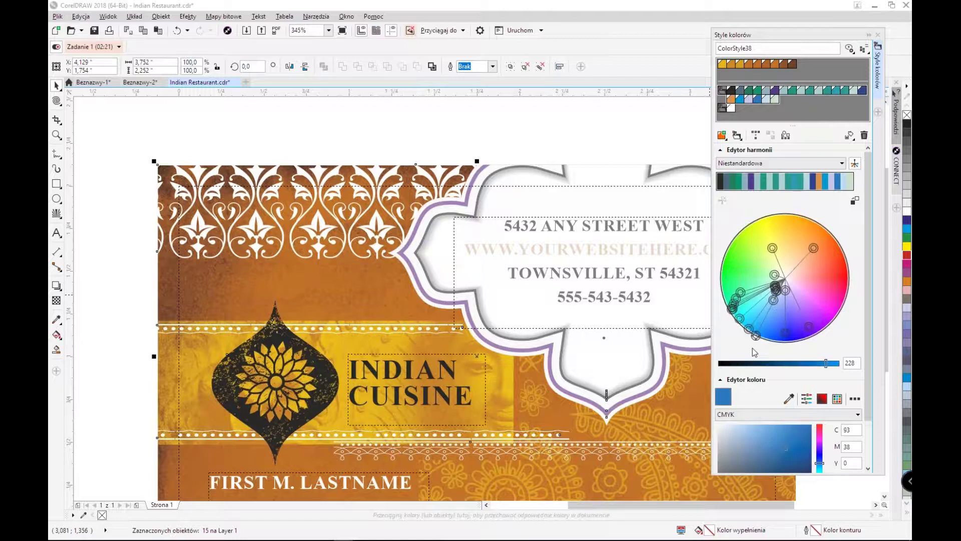
pyautogui.moveTo(826, 363); pyautogui.dragTo(839, 363)
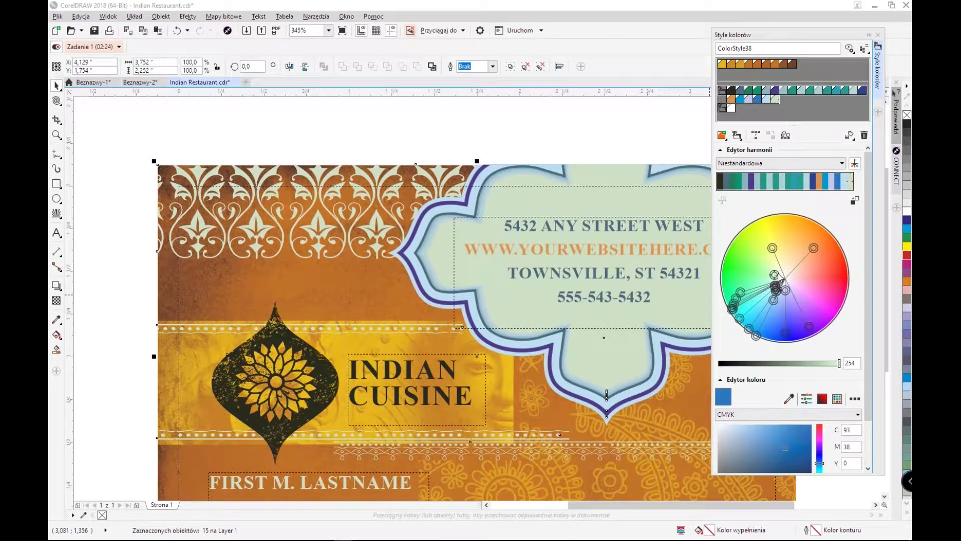
pyautogui.moveTo(740, 292); pyautogui.dragTo(750, 281)
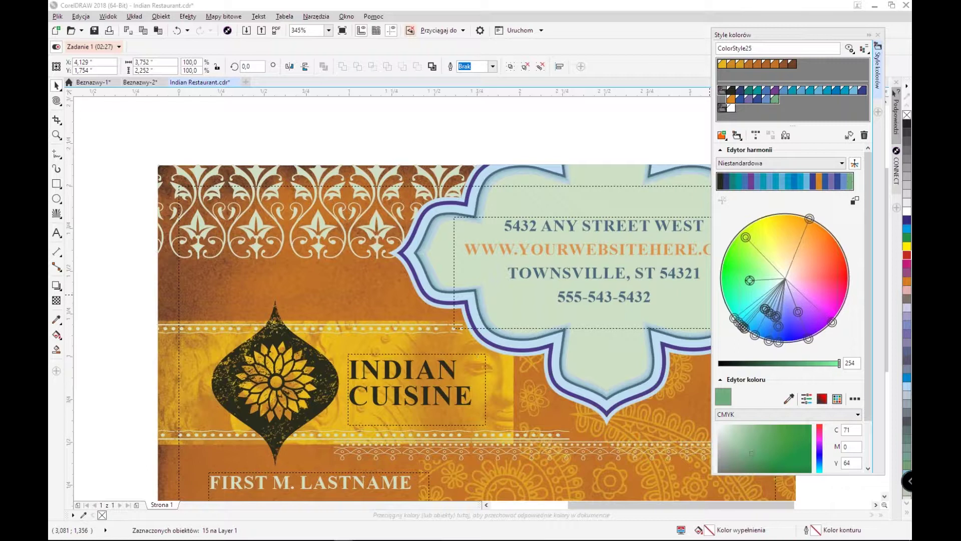
# Try the harmony rules Analogicznie z akcentem and Uzupełniająco, leave the rule on Monochromatycznie and deselect the card
pyautogui.click(790, 152)
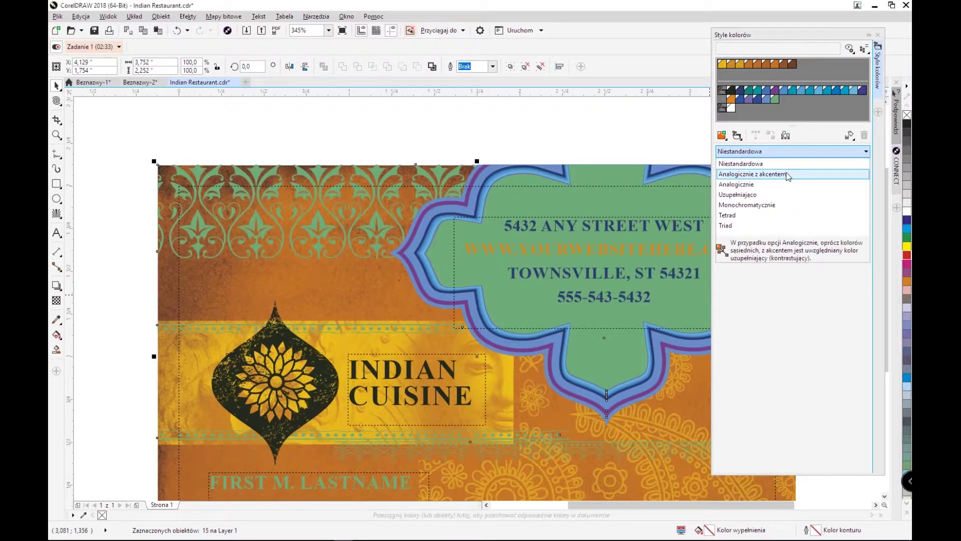
pyautogui.click(785, 174)
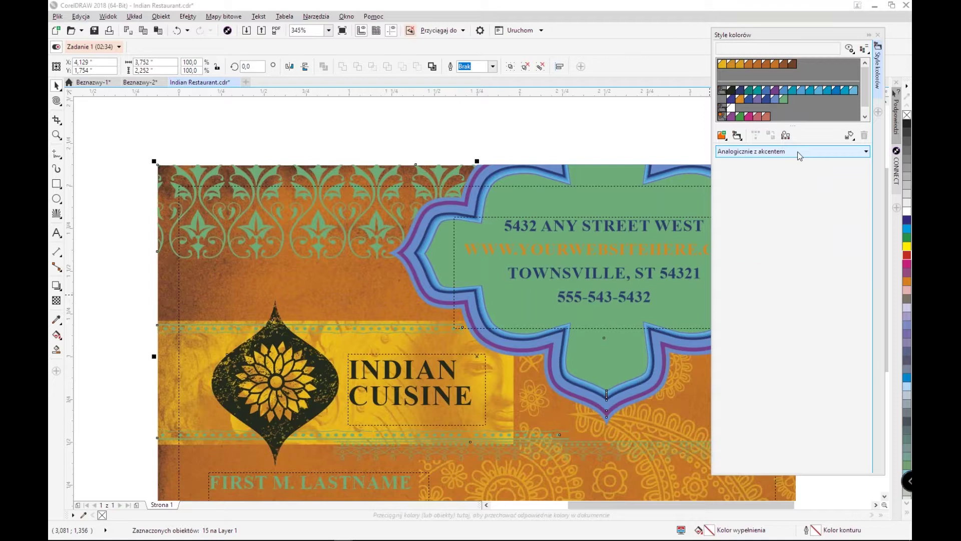
pyautogui.click(798, 151)
pyautogui.click(794, 195)
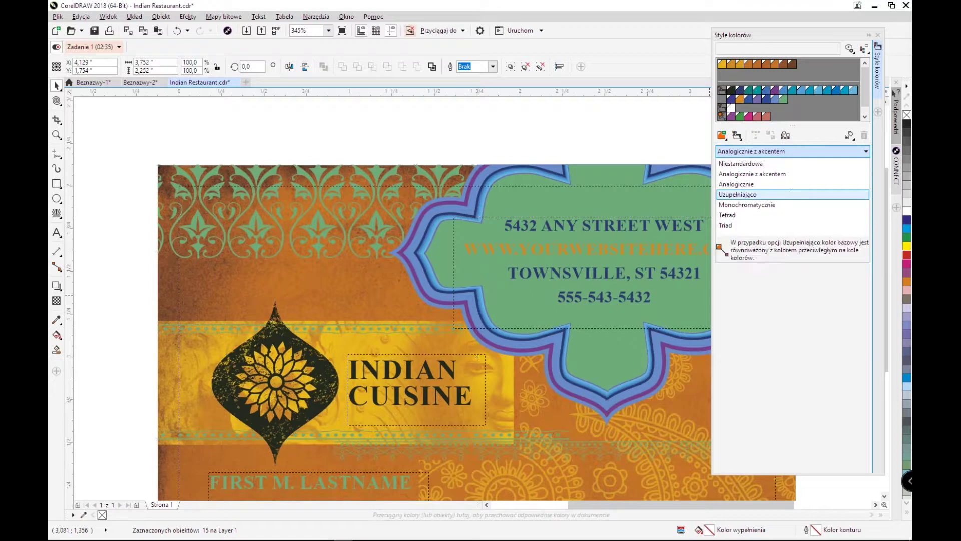
pyautogui.click(805, 151)
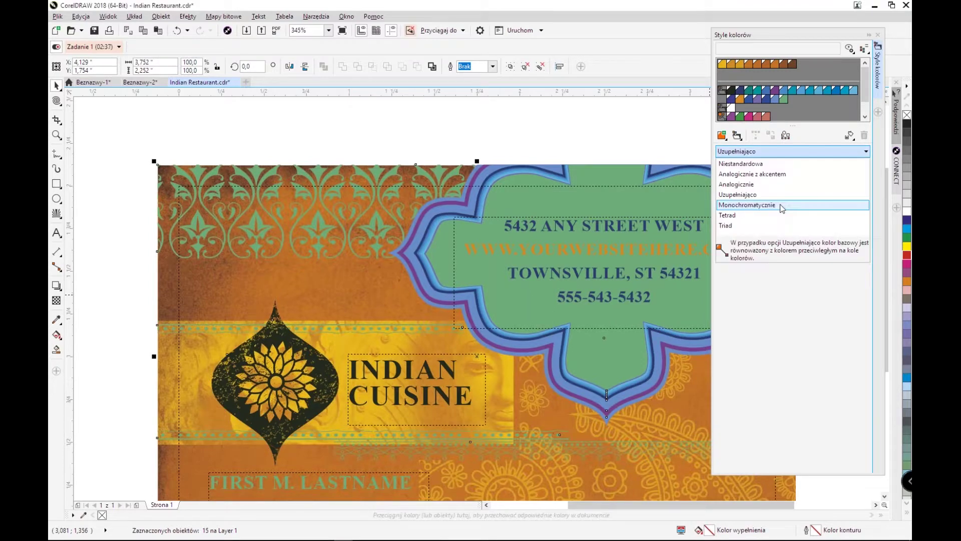
pyautogui.click(783, 205)
pyautogui.click(801, 152)
pyautogui.click(799, 235)
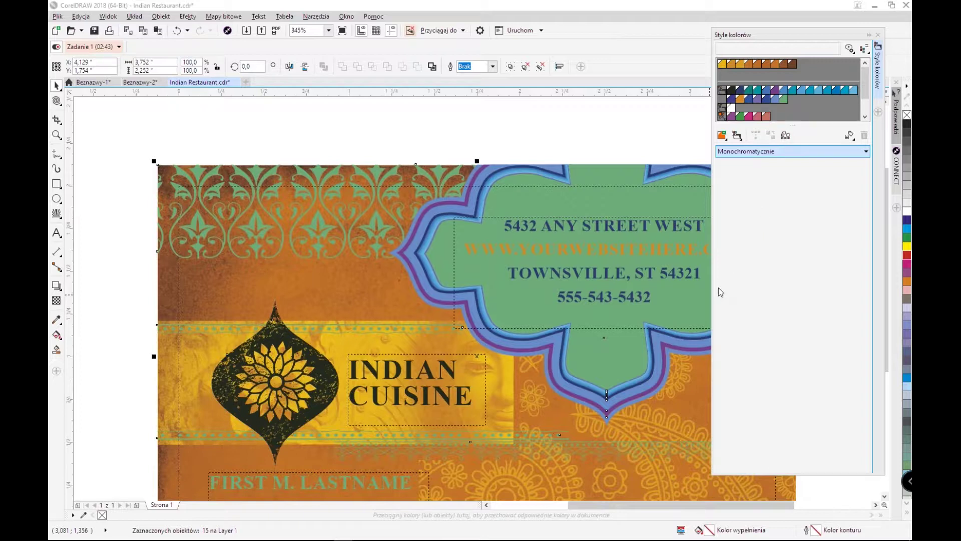
pyautogui.scroll(-3, 606, 296)
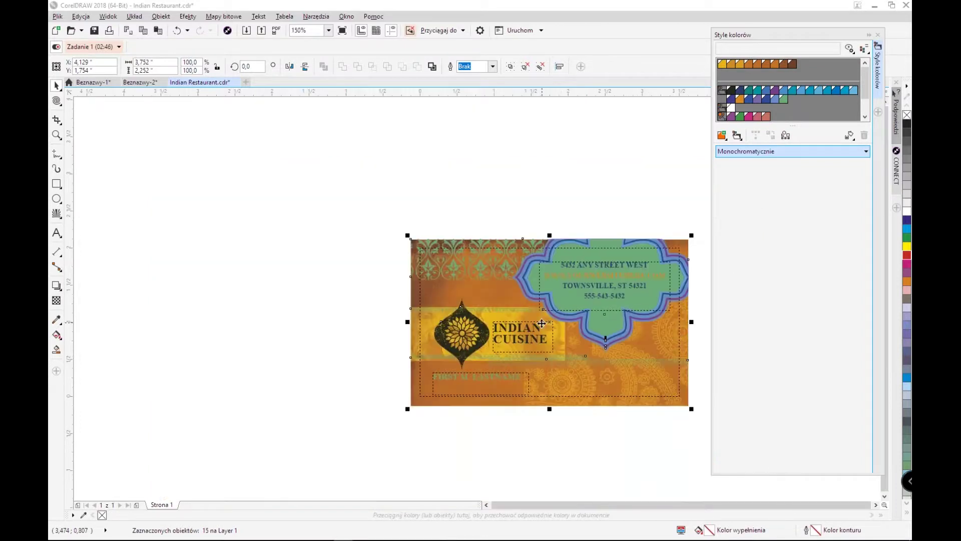
pyautogui.click(393, 381)
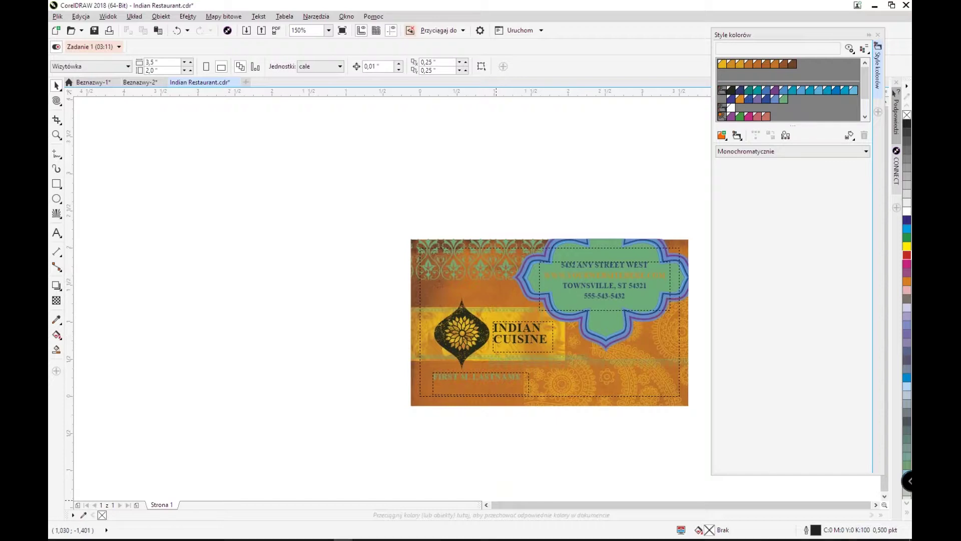
# Return to page 43 of the Beznazwy-2 document, close the Color Styles docker, and briefly expand the CONNECT docker before collapsing it
pyautogui.moveTo(342, 535)
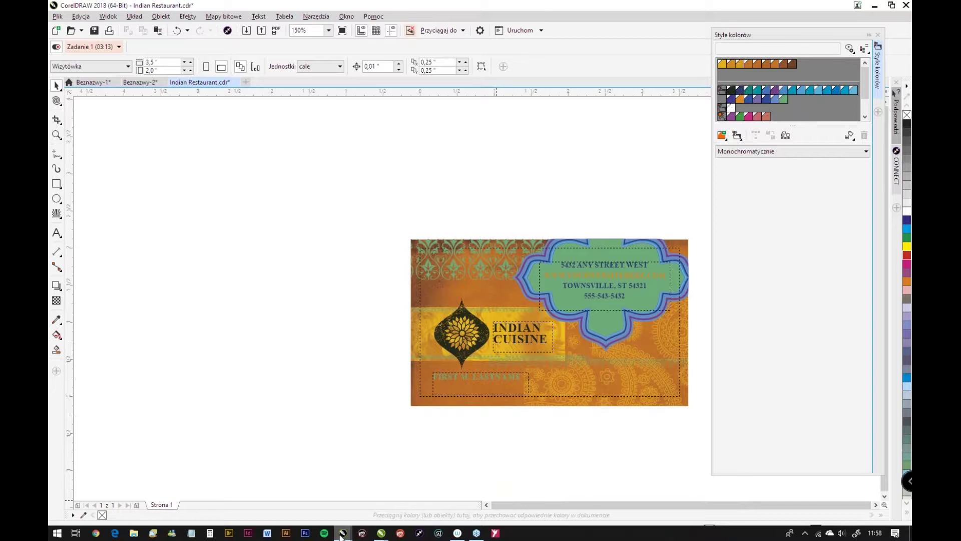
pyautogui.click(323, 502)
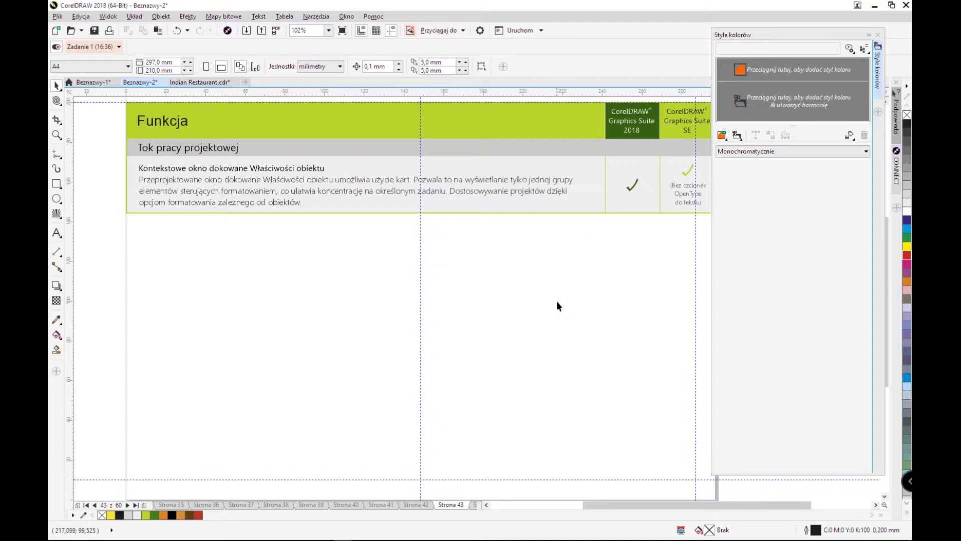
pyautogui.click(879, 35)
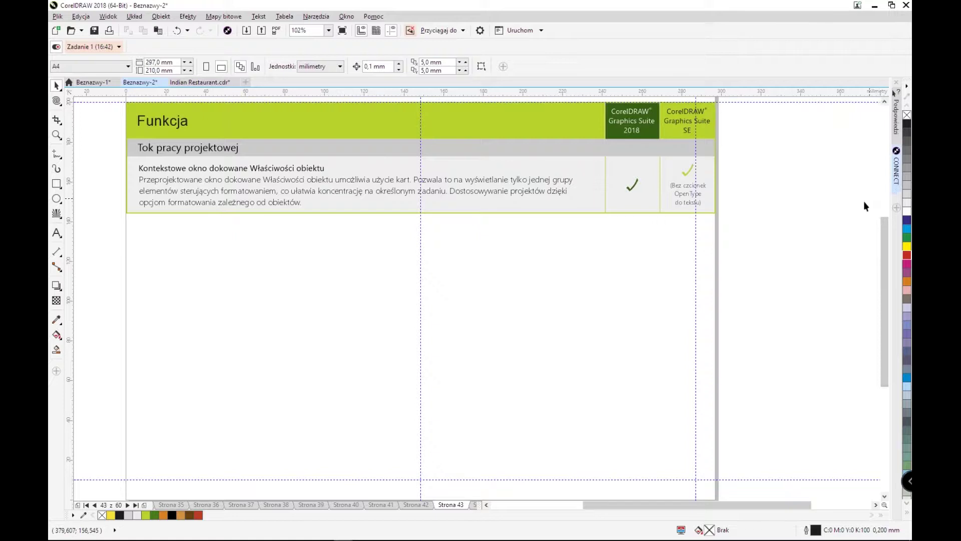
pyautogui.click(897, 167)
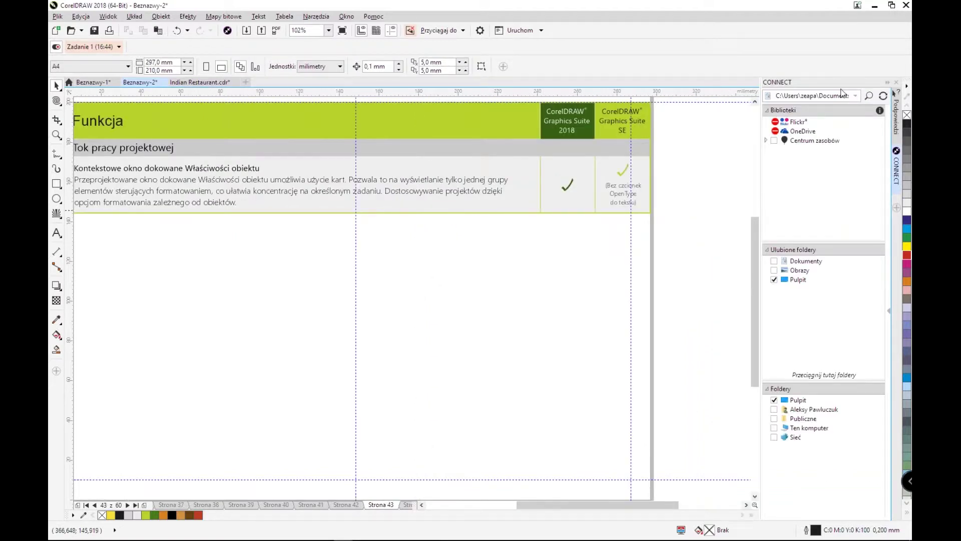
pyautogui.click(887, 82)
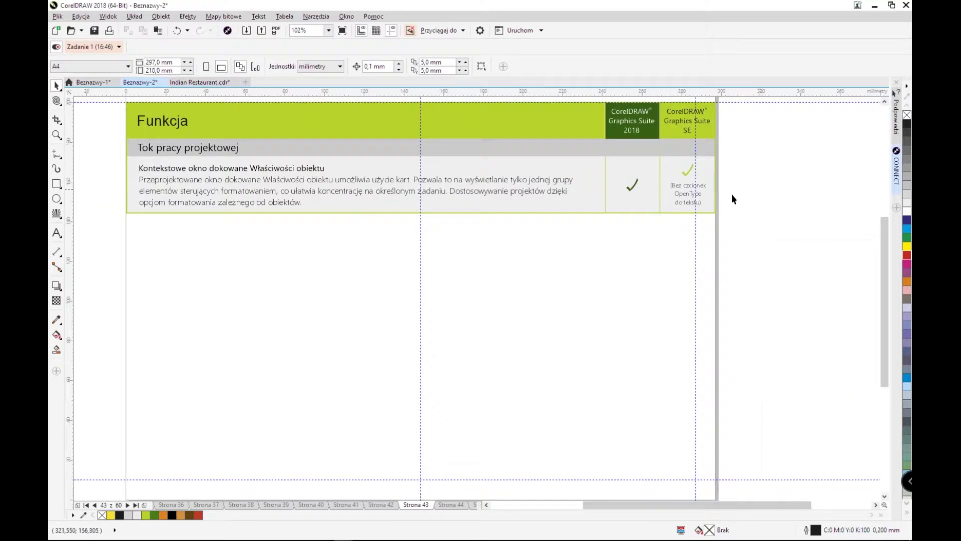
# Show the Właściwości obiektu docker and draw an ellipse about 77 × 72 mm in the empty area below the table on page 43
pyautogui.click(347, 16)
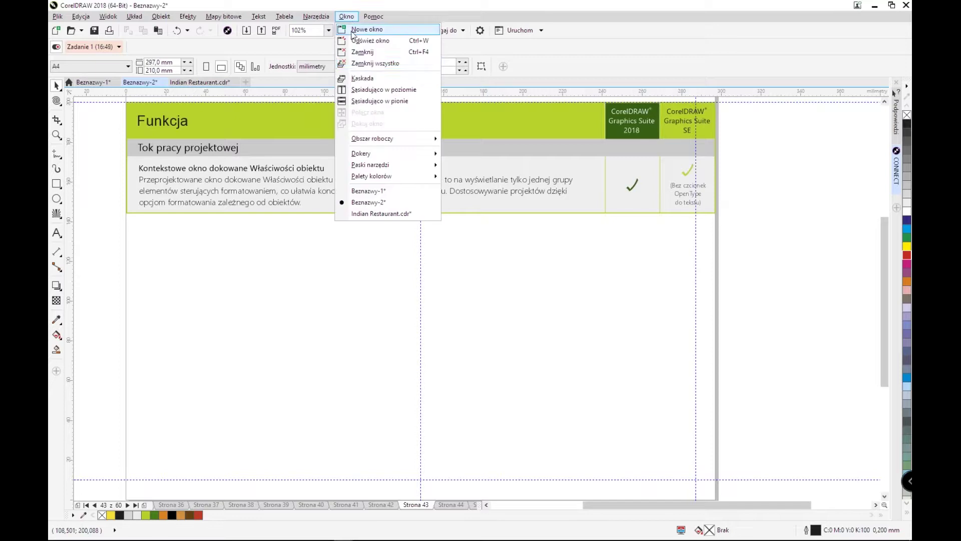
pyautogui.moveTo(407, 157)
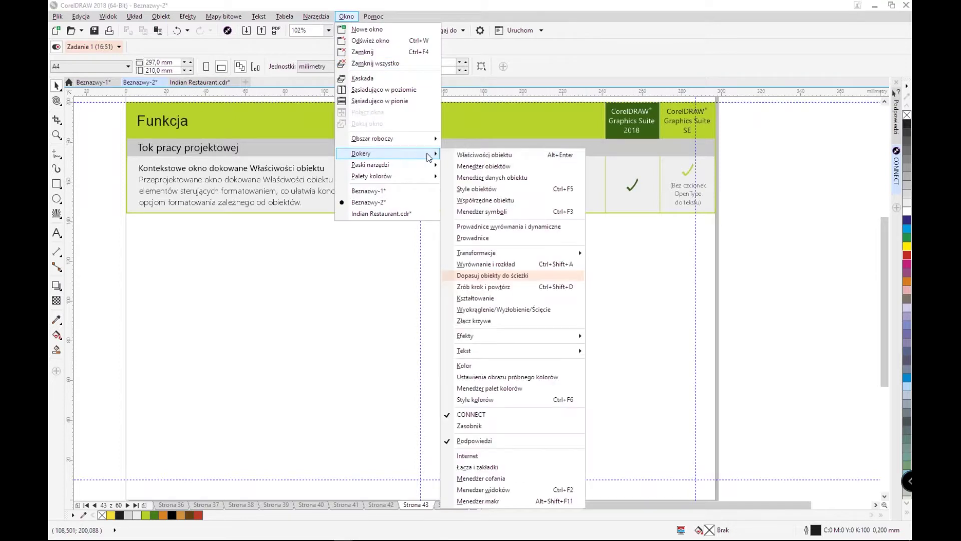
pyautogui.click(490, 156)
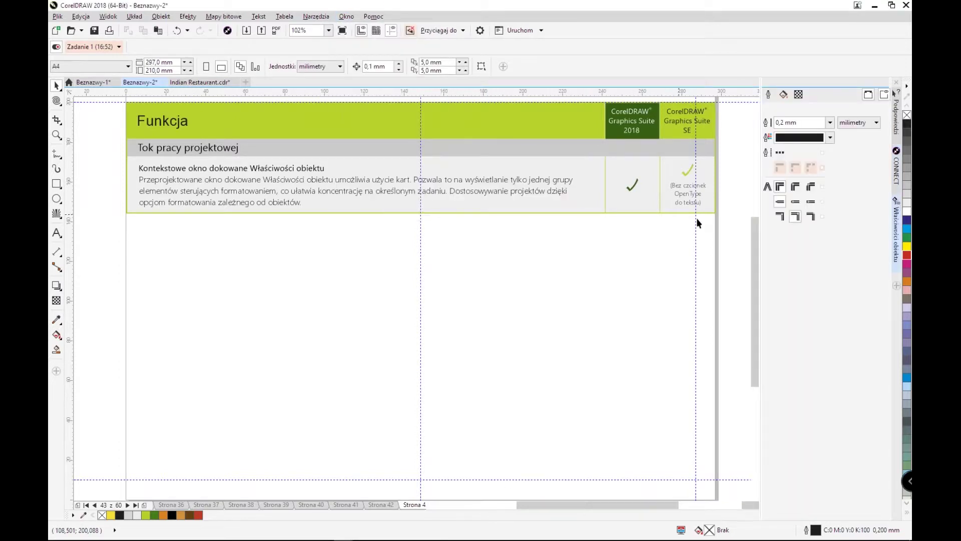
pyautogui.click(57, 199)
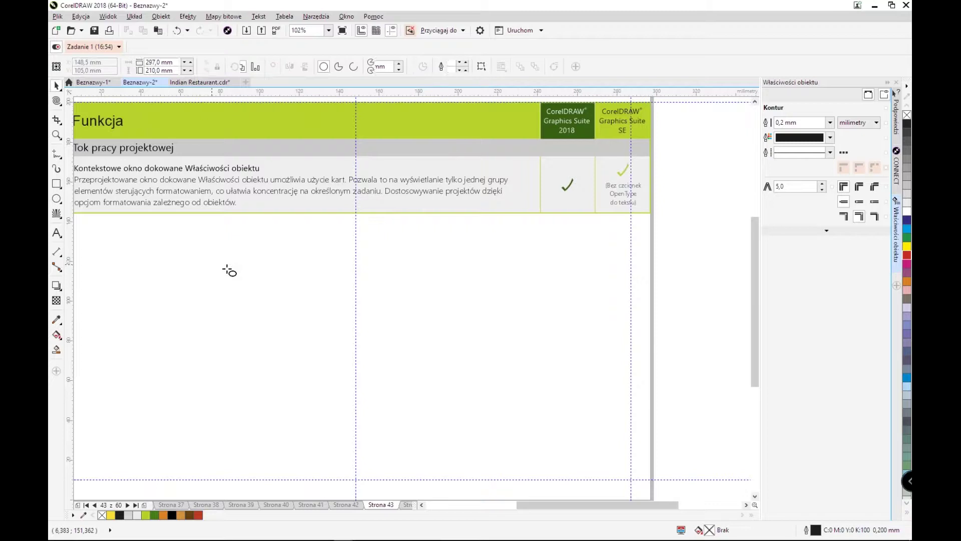
pyautogui.moveTo(265, 258); pyautogui.dragTo(419, 401)
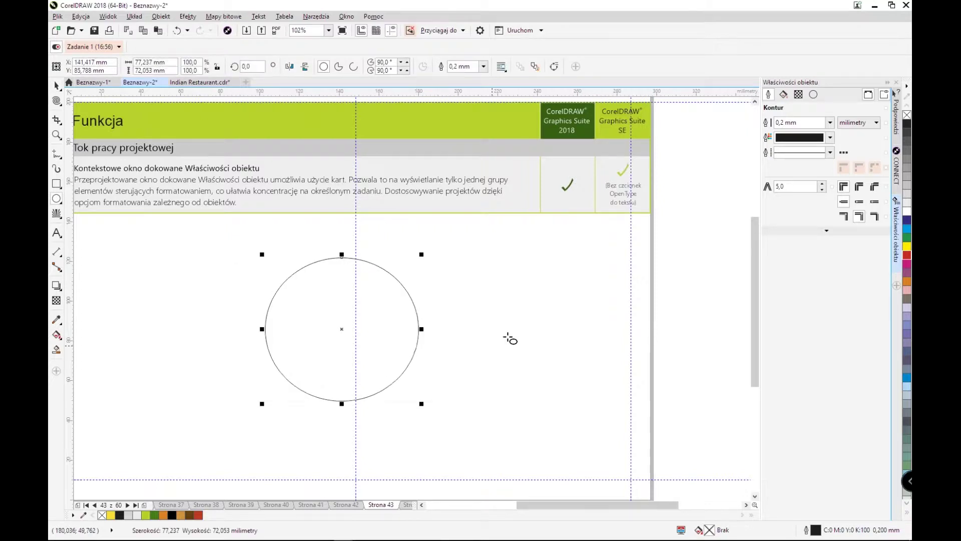
pyautogui.press('space')
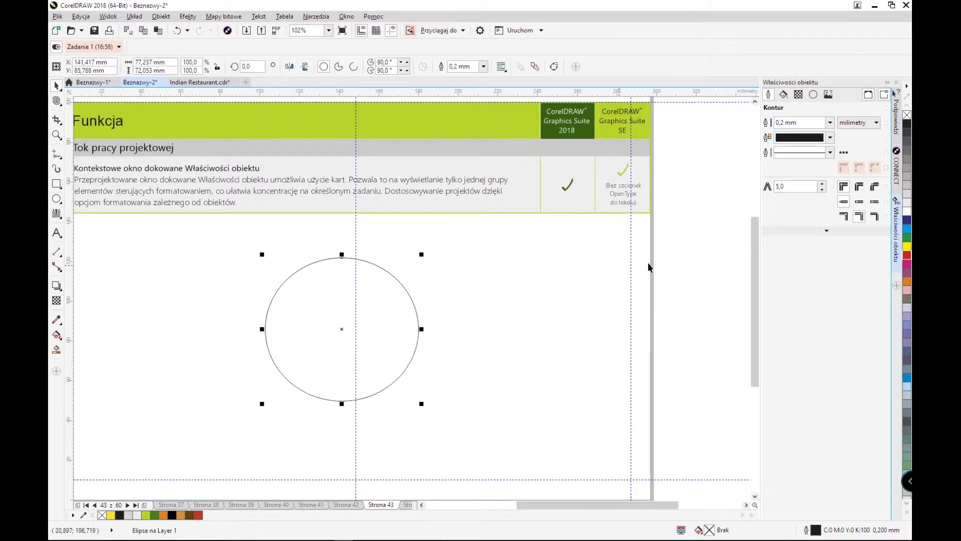
# Review the ellipse's fill, transparency, shape and summary properties in the Właściwości obiektu docker
pyautogui.click(783, 95)
pyautogui.click(799, 95)
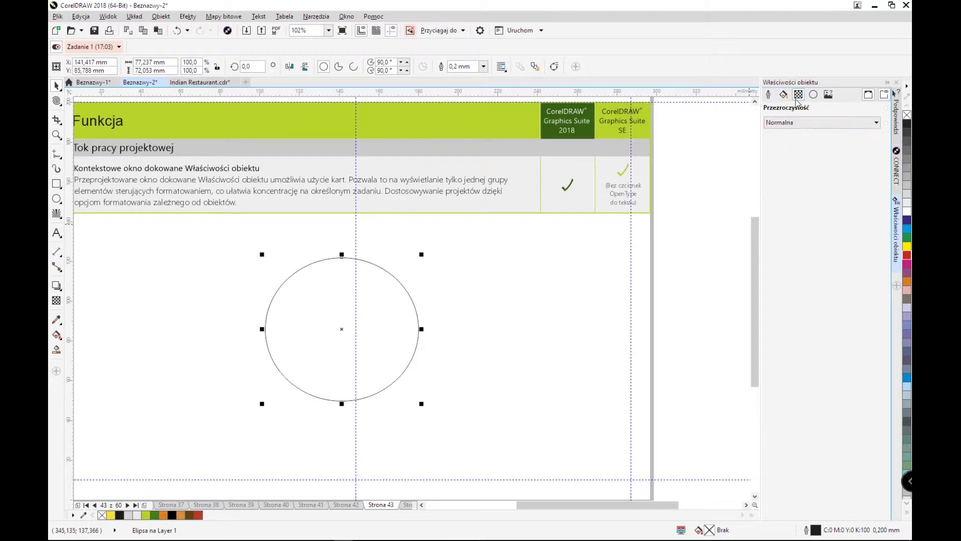
pyautogui.click(814, 95)
pyautogui.click(829, 95)
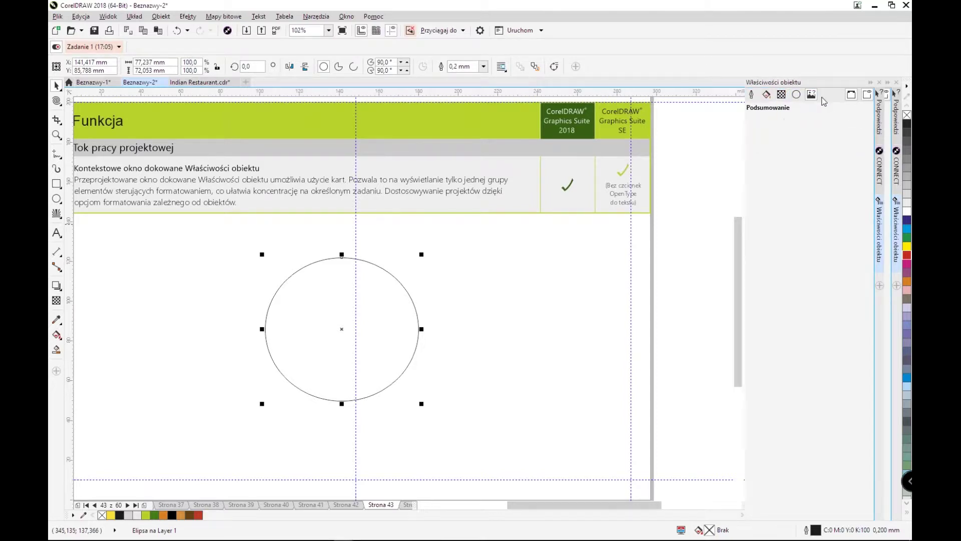
# Add the artistic text "xdfhwerthjehjethyt" beside the ellipse and return to the Pick tool
pyautogui.click(57, 232)
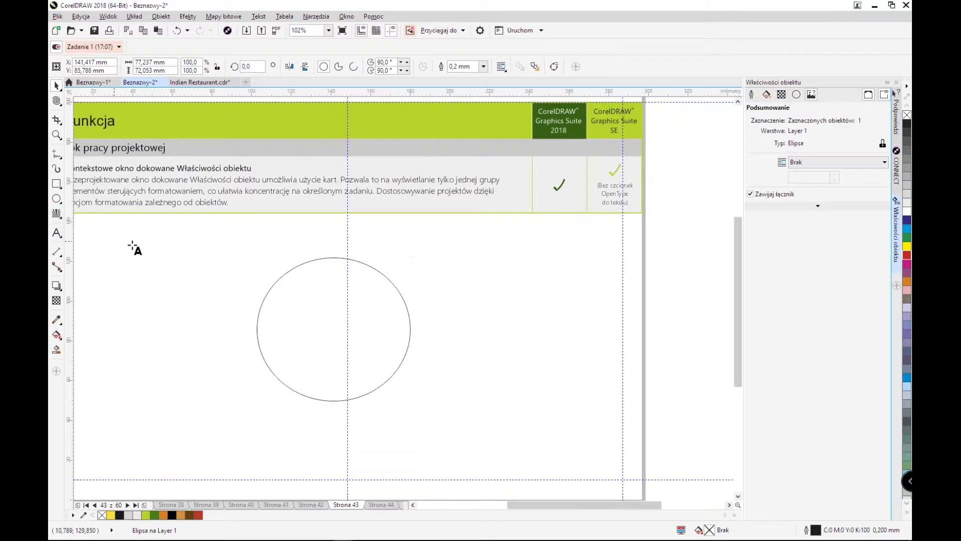
pyautogui.click(442, 318)
pyautogui.write('xdfhwerthjehjethyt')
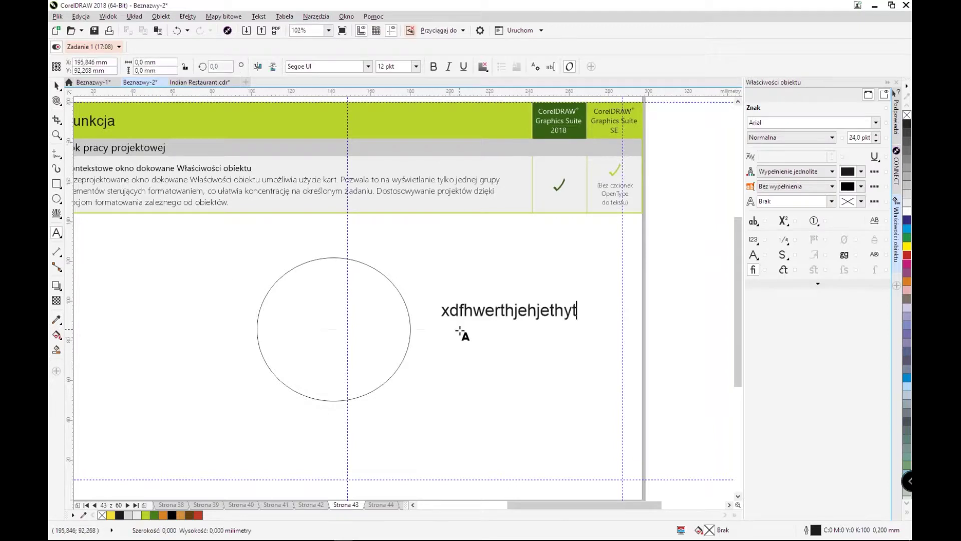
pyautogui.press('Escape')
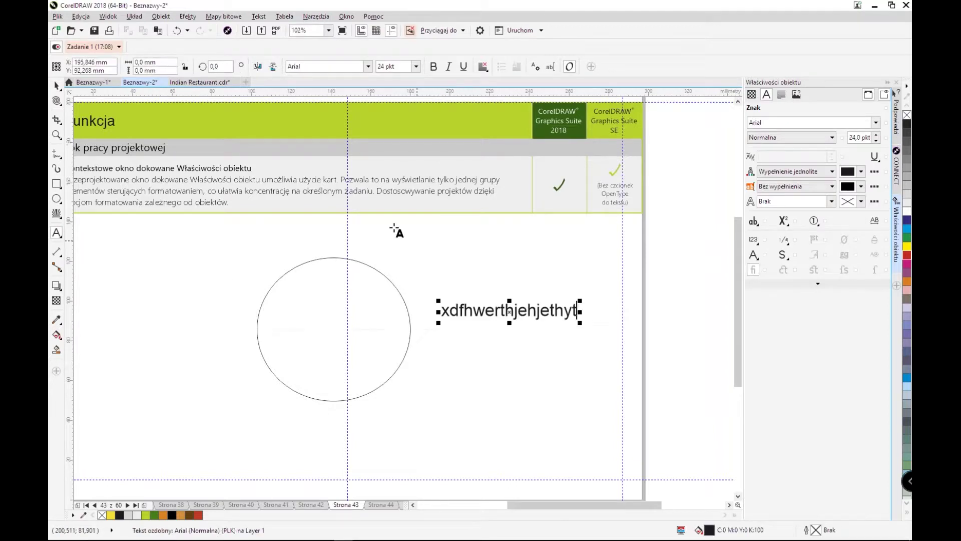
pyautogui.click(56, 85)
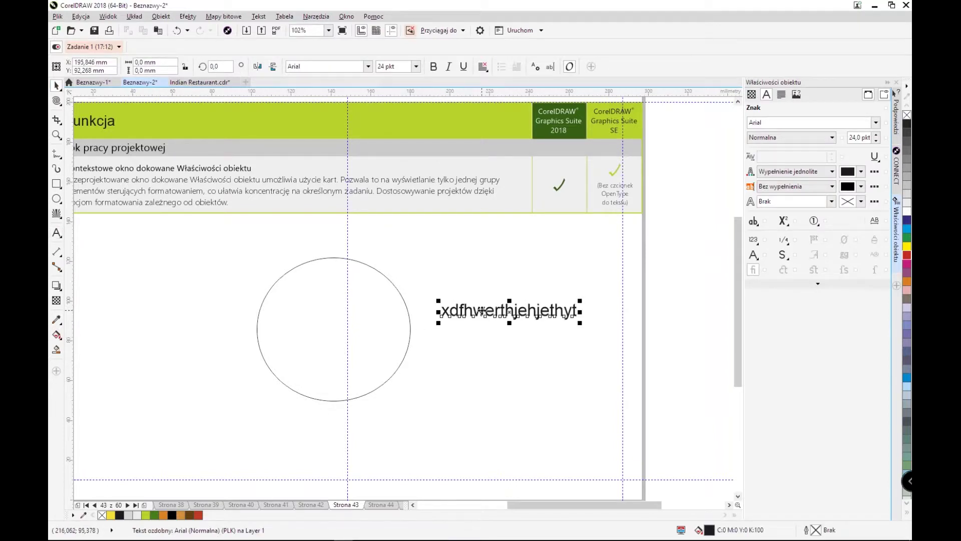
# Examine the context commands available for the text, then select the ellipse to compare its object properties
pyautogui.rightClick(485, 311)
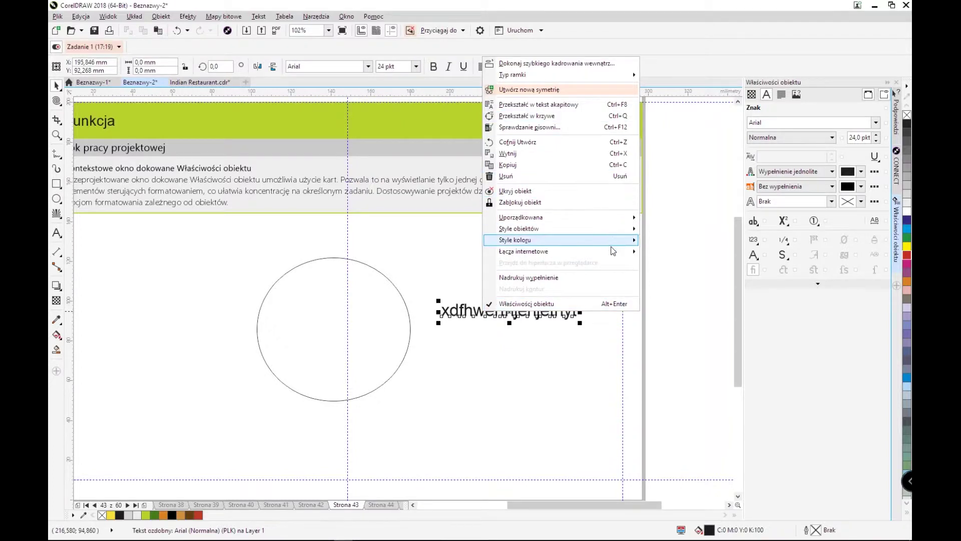
pyautogui.moveTo(624, 253)
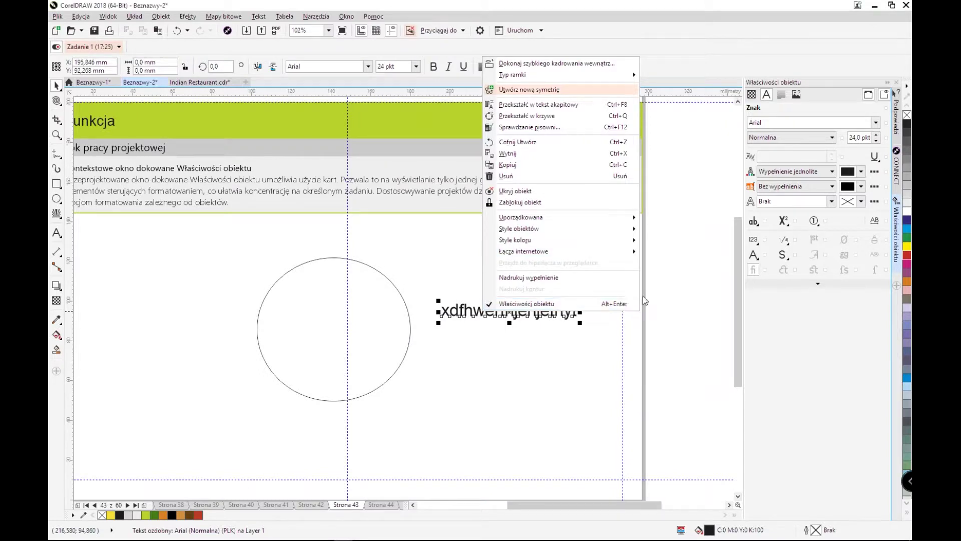
pyautogui.click(683, 301)
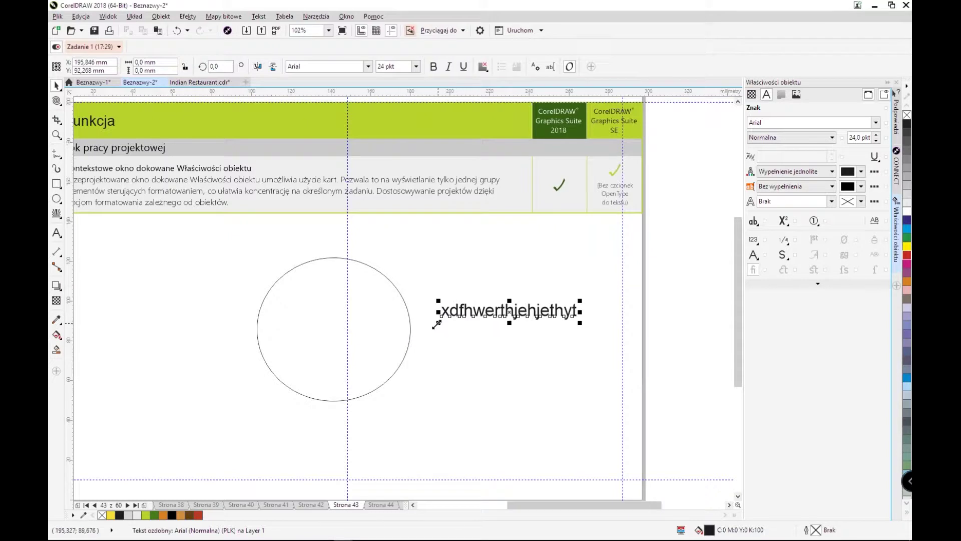
pyautogui.click(407, 350)
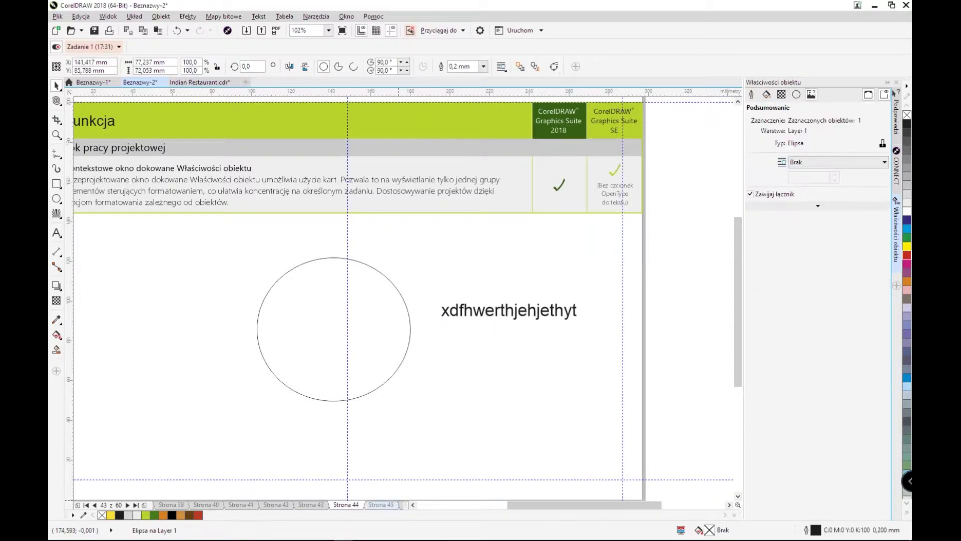
# Read the complementary colors feature on page 44 and go on to page 45 about alignment guides
pyautogui.click(386, 506)
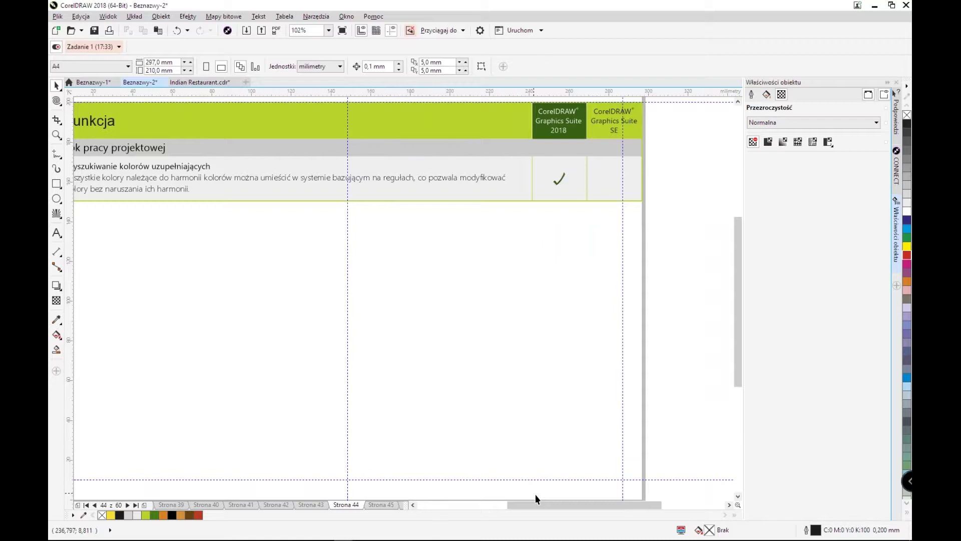
pyautogui.moveTo(534, 503)
pyautogui.mouseDown()
pyautogui.moveTo(509, 506)
pyautogui.moveTo(518, 505)
pyautogui.mouseUp()
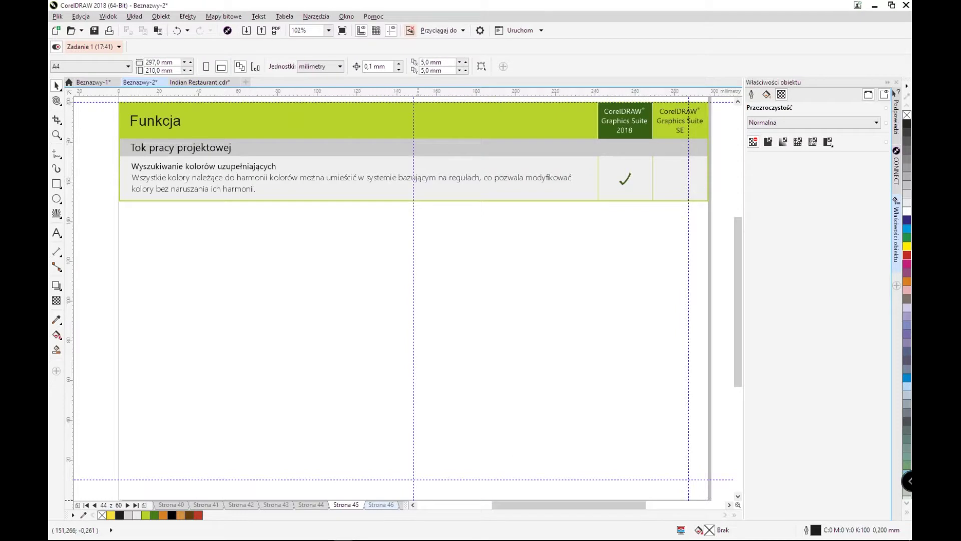
pyautogui.click(386, 506)
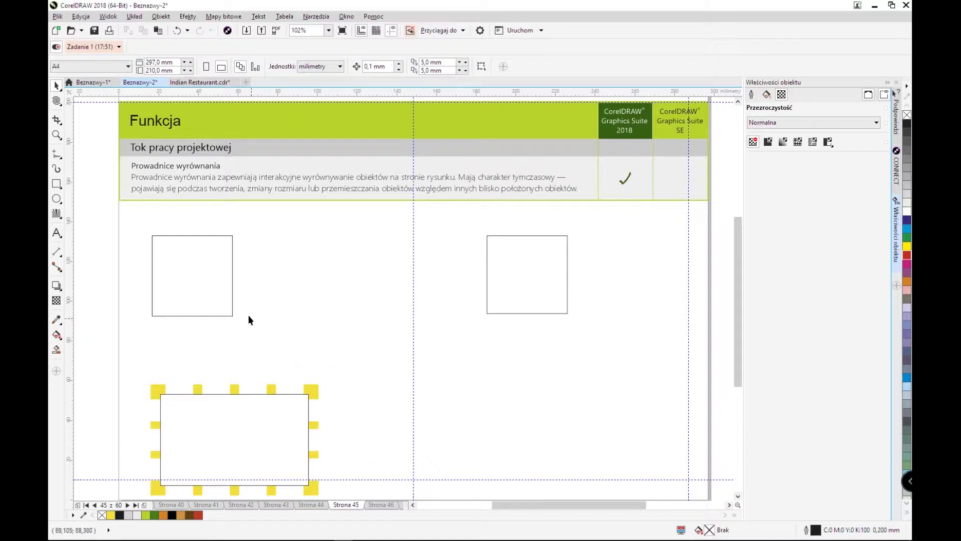
# Select the leftmost square on page 45 and check whether Prowadnice wyrównania is enabled
pyautogui.click(232, 310)
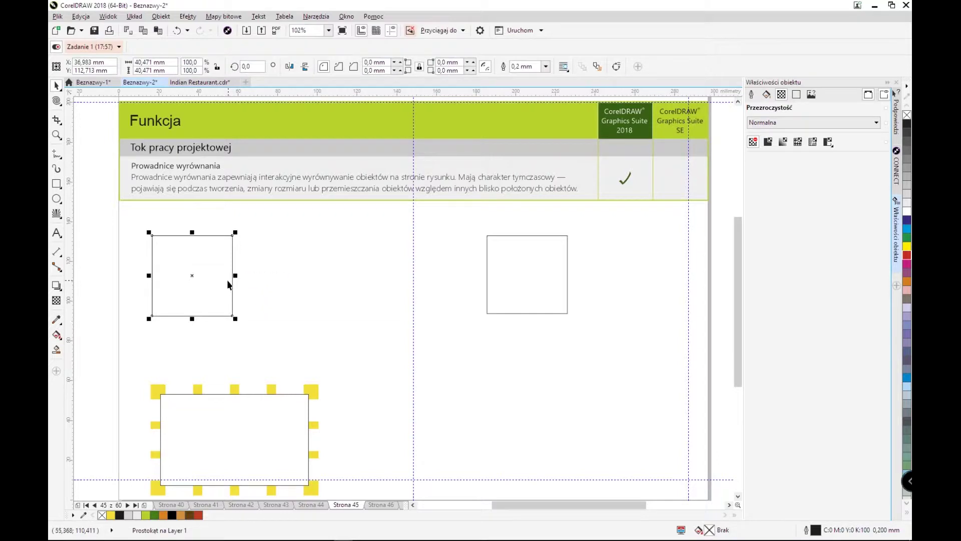
pyautogui.click(108, 17)
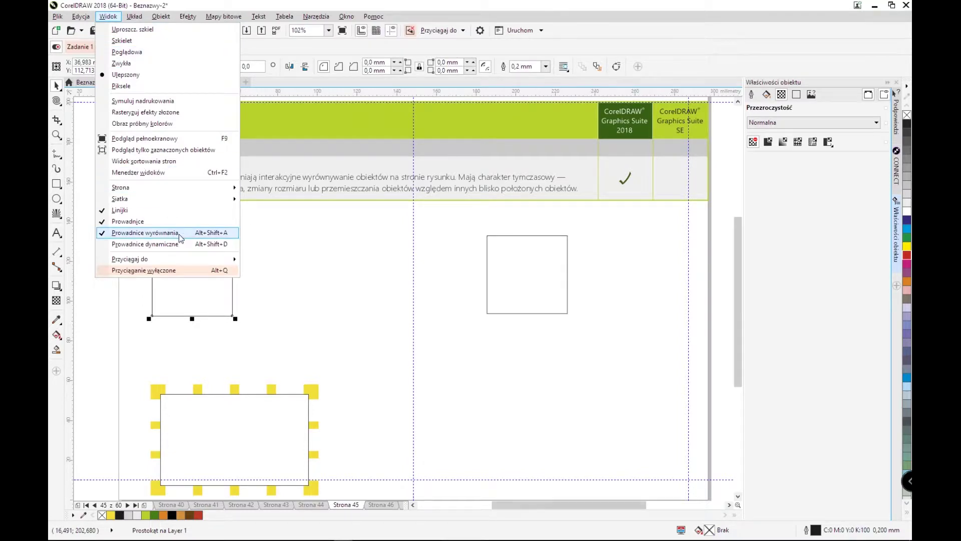
pyautogui.click(265, 299)
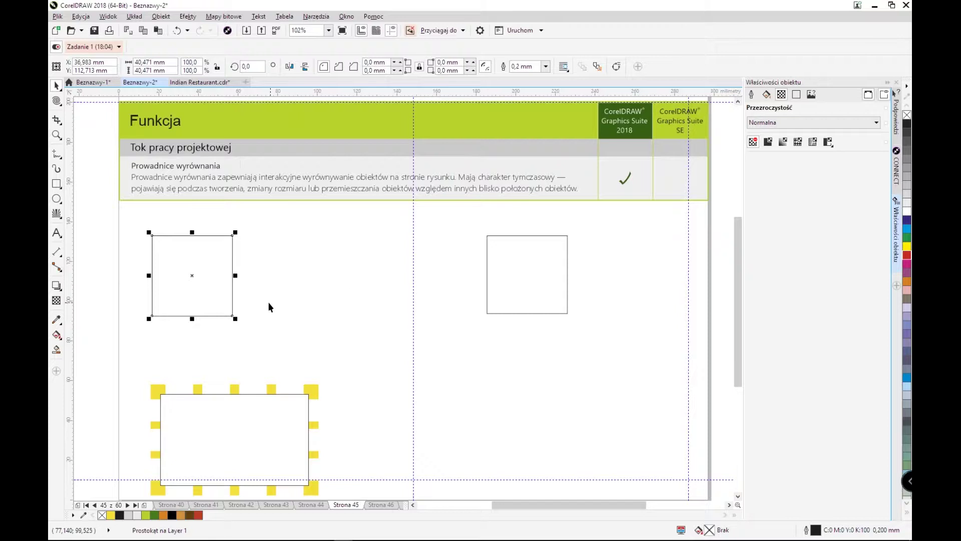
# Draw two squares of about 40 mm between the existing squares, using the alignment guides to match the leftmost square's size and spacing
pyautogui.click(487, 288)
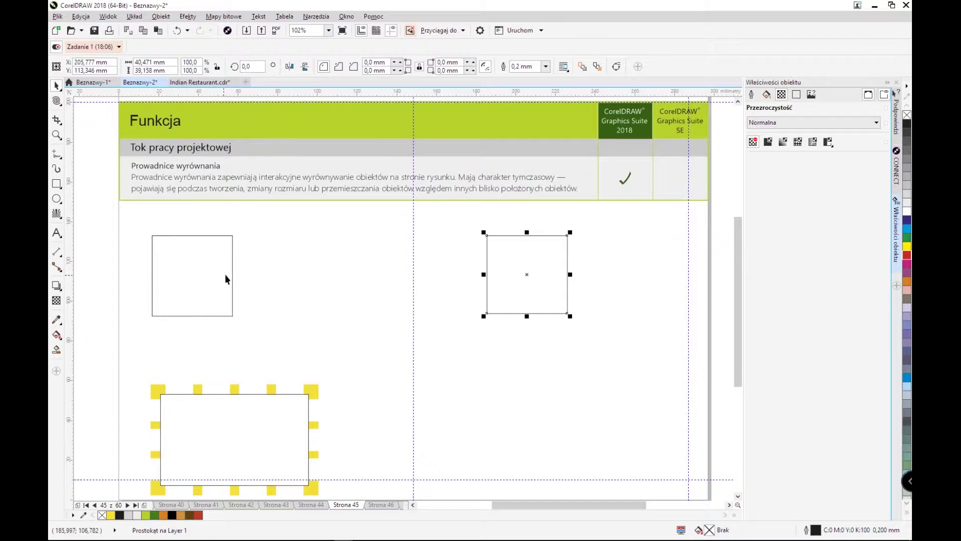
pyautogui.click(233, 277)
pyautogui.click(57, 183)
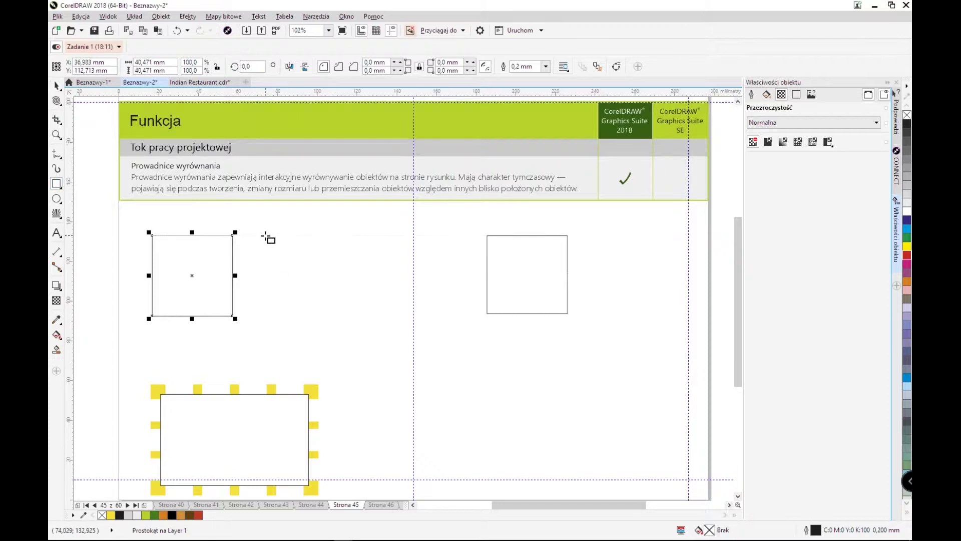
pyautogui.moveTo(266, 236)
pyautogui.mouseDown()
pyautogui.moveTo(354, 307)
pyautogui.moveTo(351, 317)
pyautogui.mouseUp()
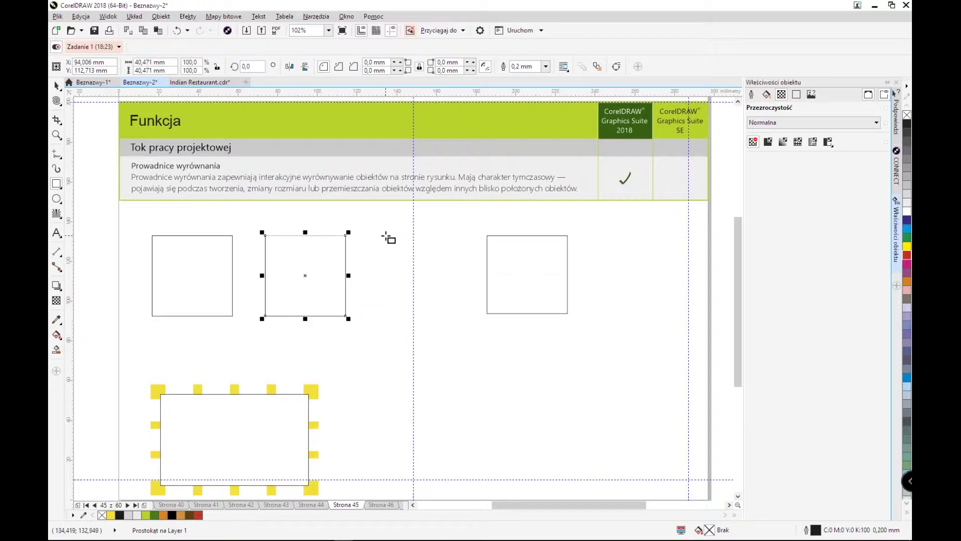
pyautogui.click(381, 239)
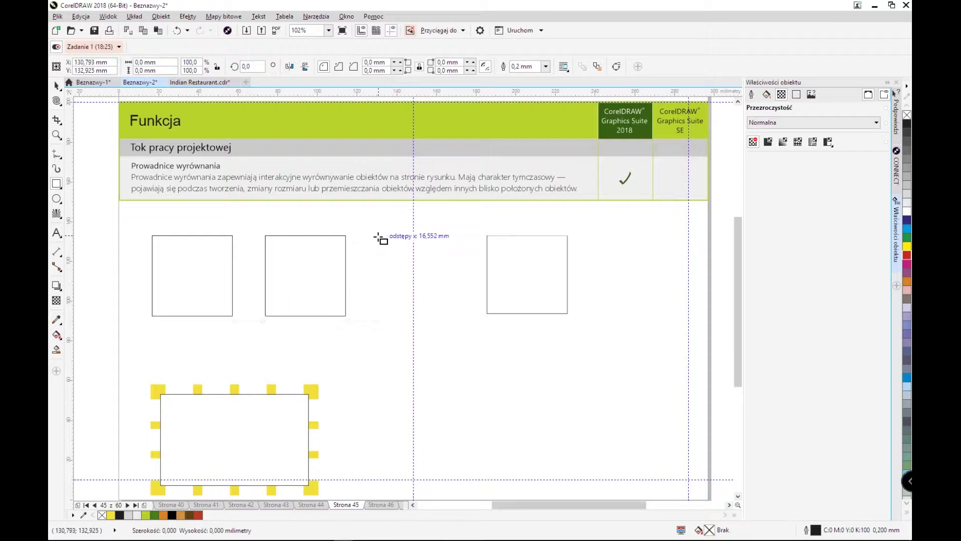
pyautogui.moveTo(379, 235); pyautogui.dragTo(468, 316)
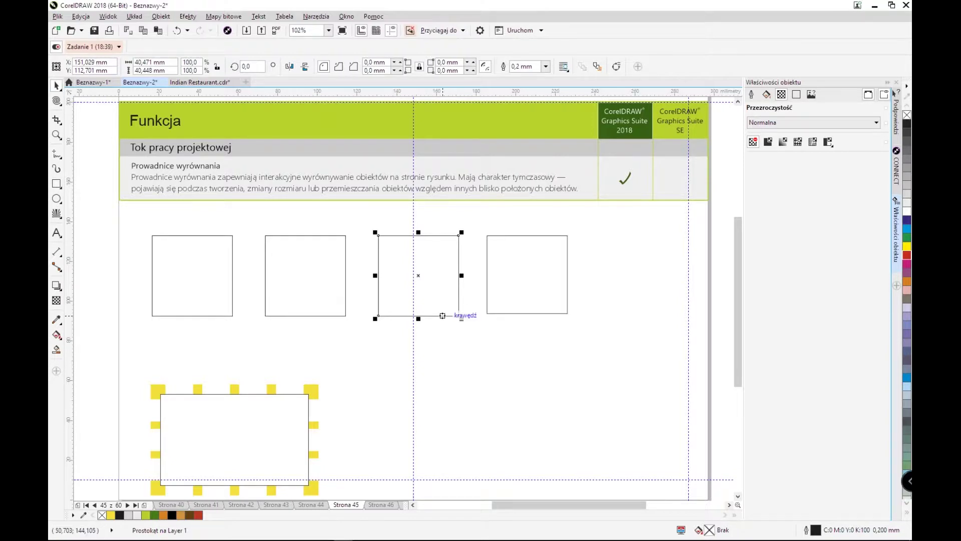
# Toggle Prowadnice dynamiczne and move the newest square directly below the rightmost one, with its lower edge on the horizontal guideline
pyautogui.moveTo(437, 290); pyautogui.dragTo(485, 317)
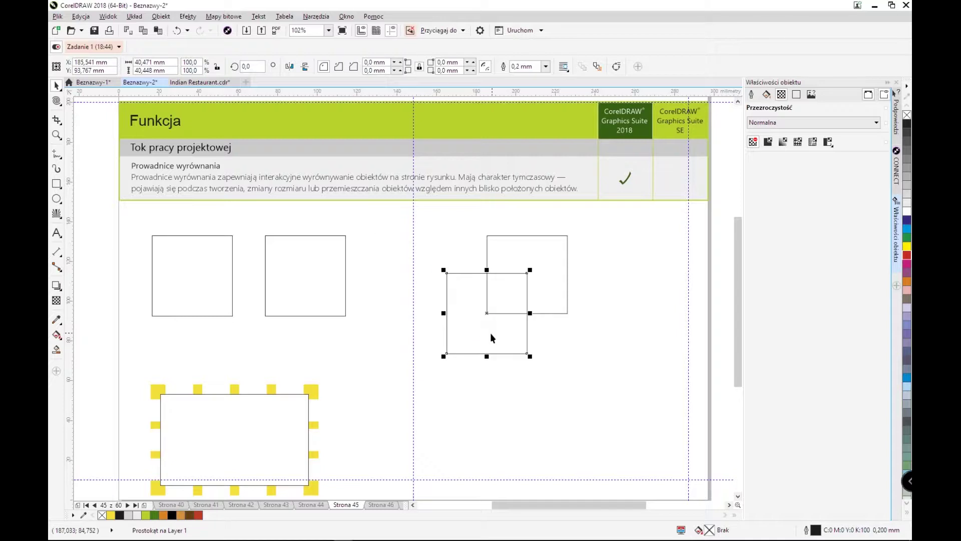
pyautogui.click(109, 16)
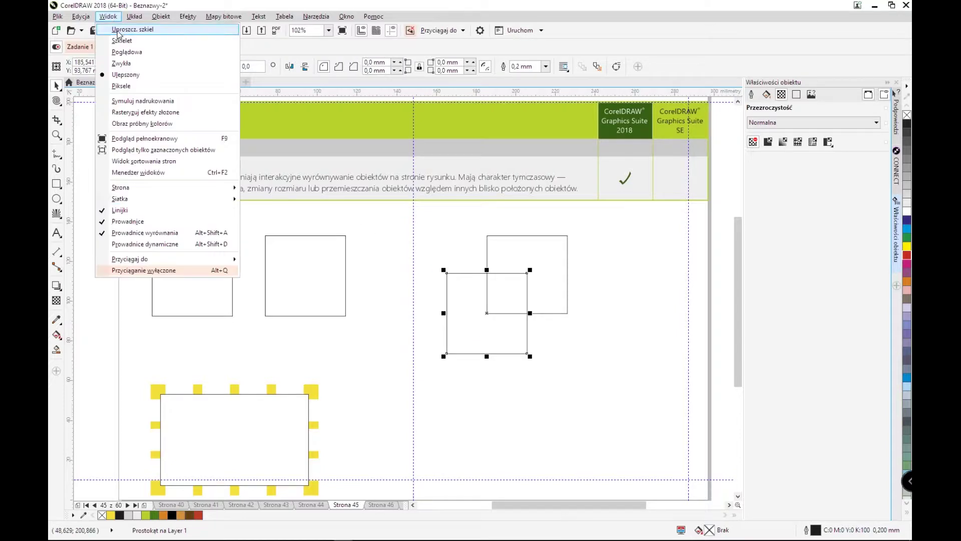
pyautogui.click(155, 245)
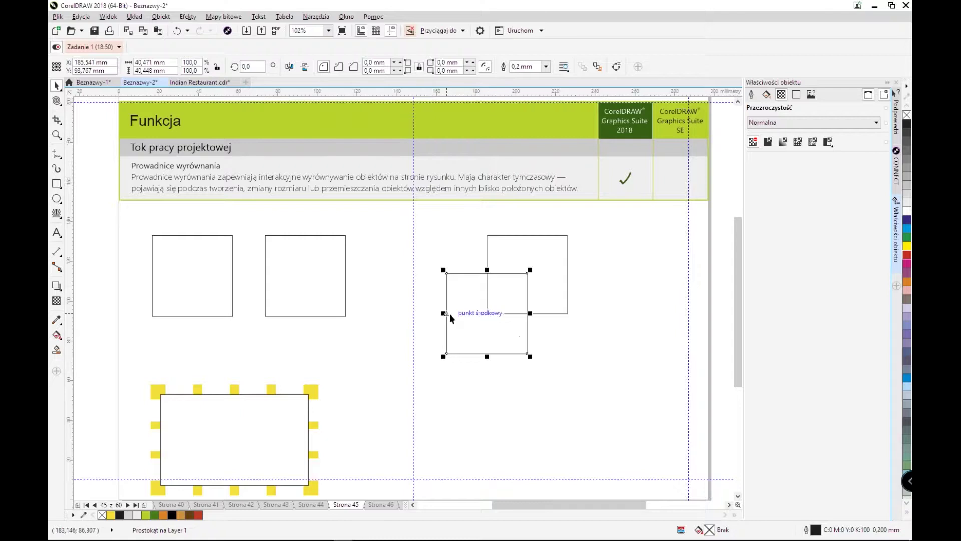
pyautogui.moveTo(488, 314); pyautogui.dragTo(530, 347)
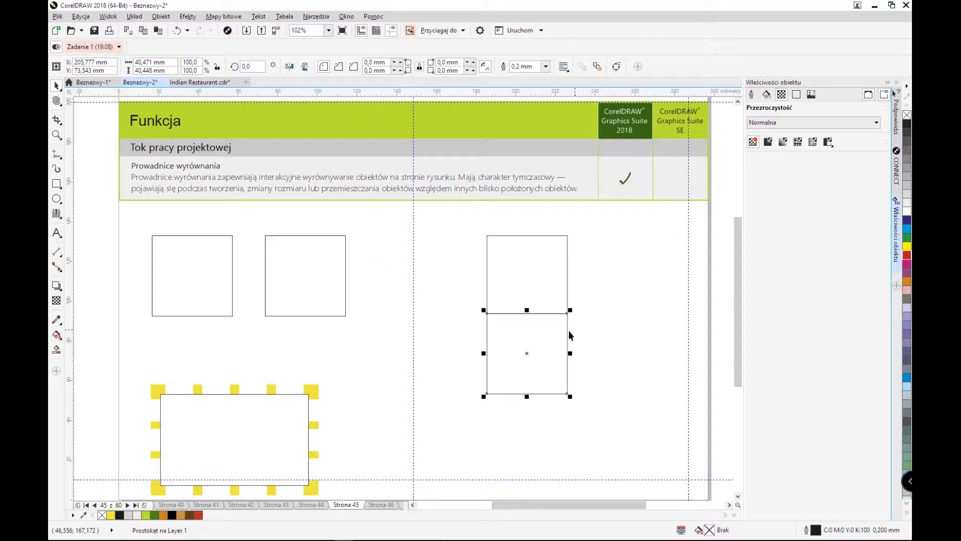
pyautogui.moveTo(530, 353); pyautogui.dragTo(533, 442)
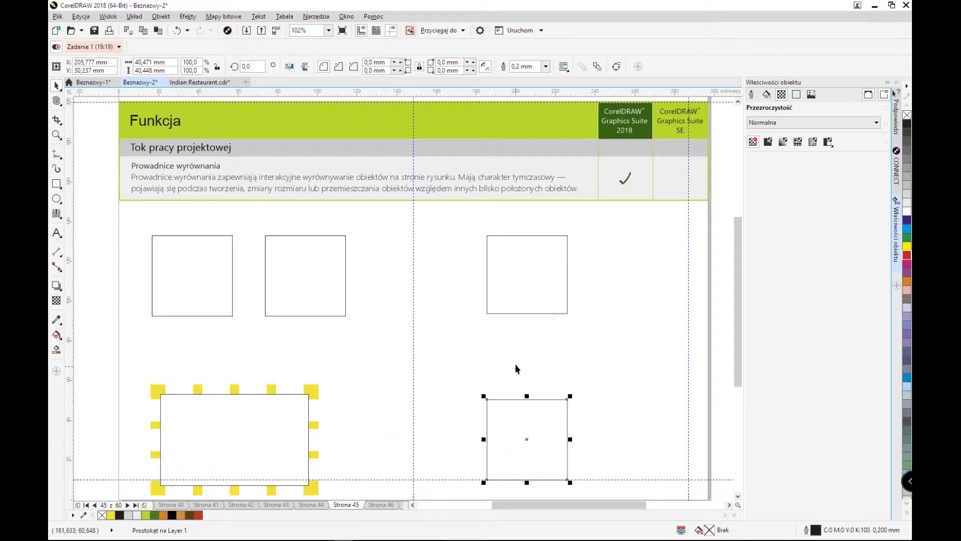
pyautogui.click(406, 376)
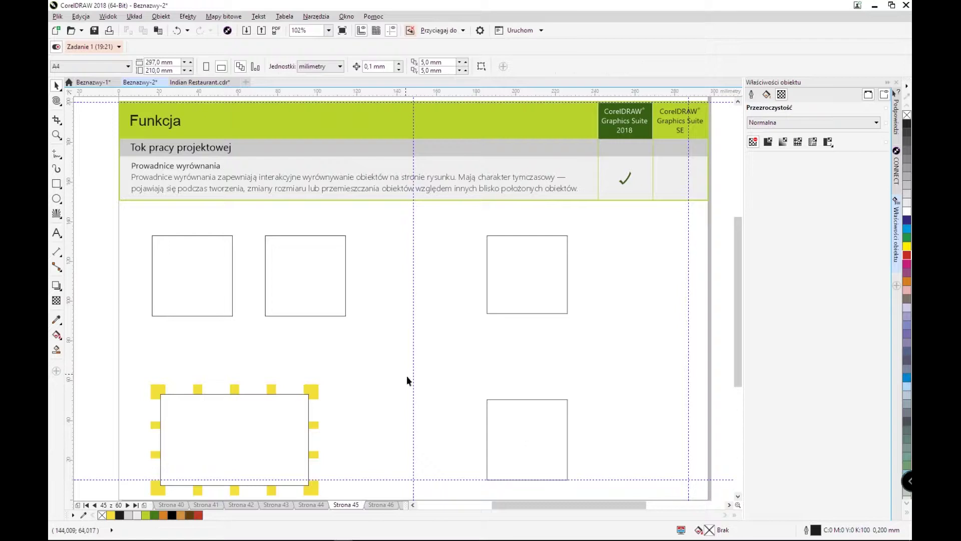
# Go to page 46, select the yellow dashed rectangle and examine how its outline sits against the thin rectangle's edge
pyautogui.click(384, 505)
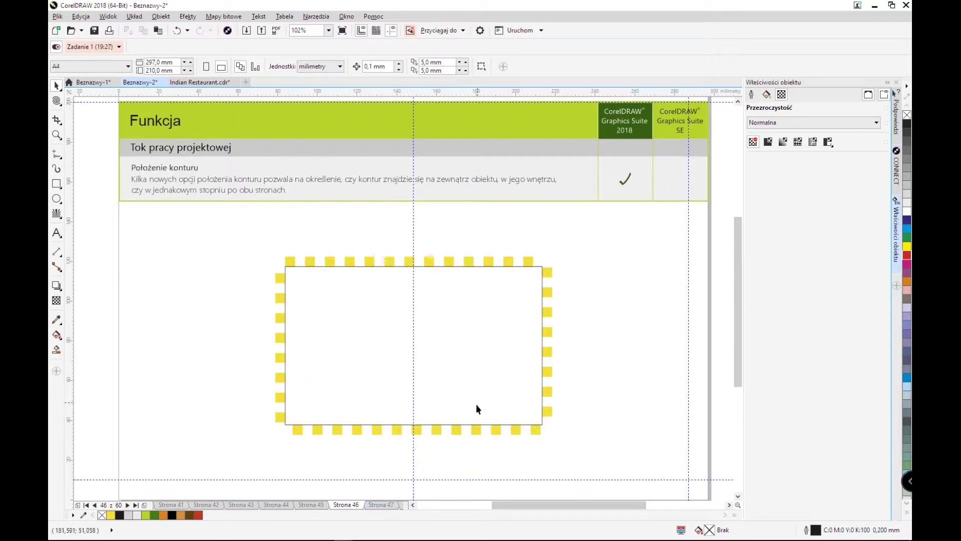
pyautogui.click(476, 430)
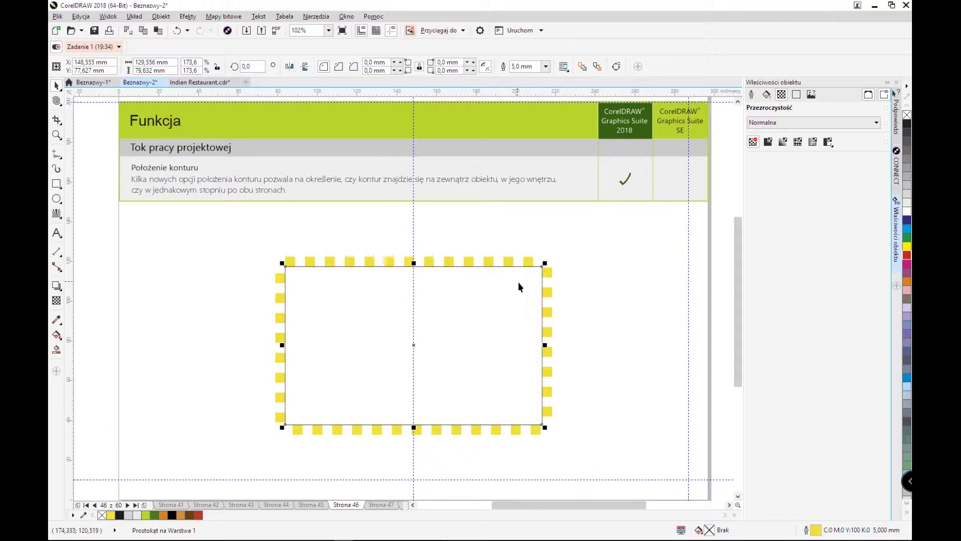
pyautogui.scroll(3, 530, 284)
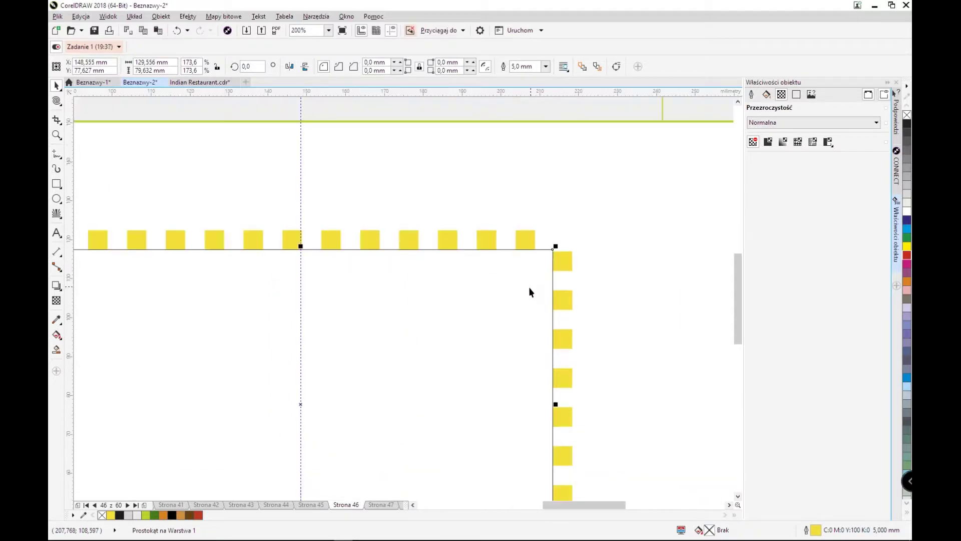
pyautogui.scroll(-3, 529, 287)
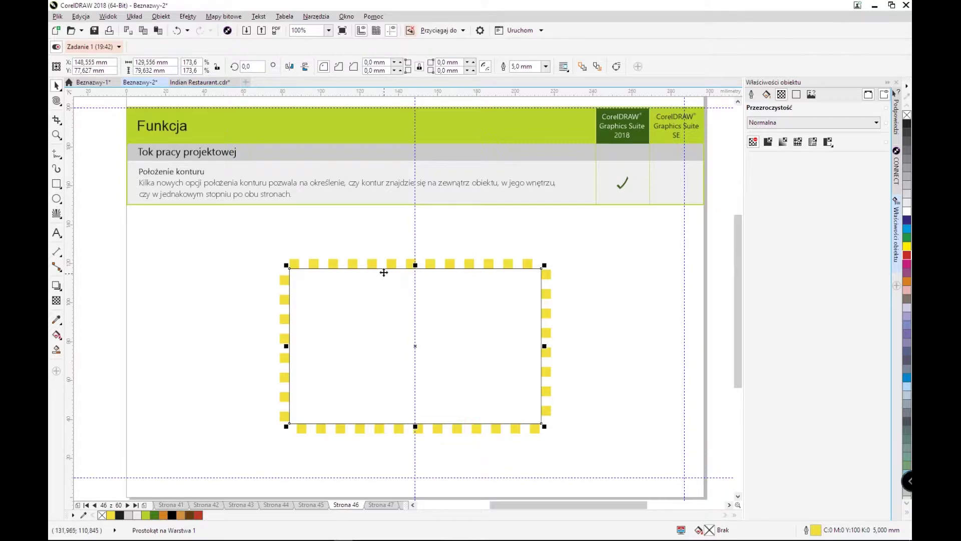
# Set the yellow dashed rectangle's outline position (Położenie) to centred on its edge in the Pióro konturu settings
pyautogui.press('F12')
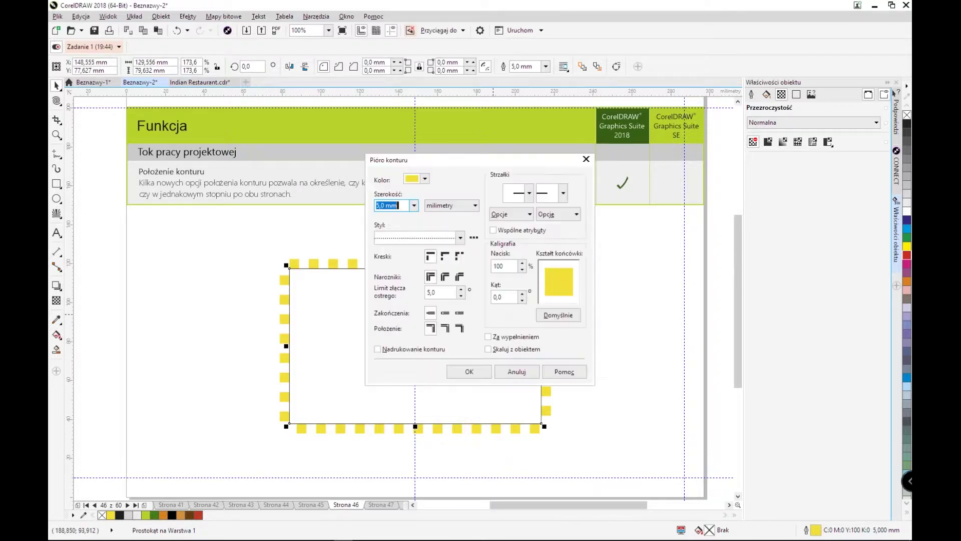
pyautogui.moveTo(494, 164); pyautogui.dragTo(752, 167)
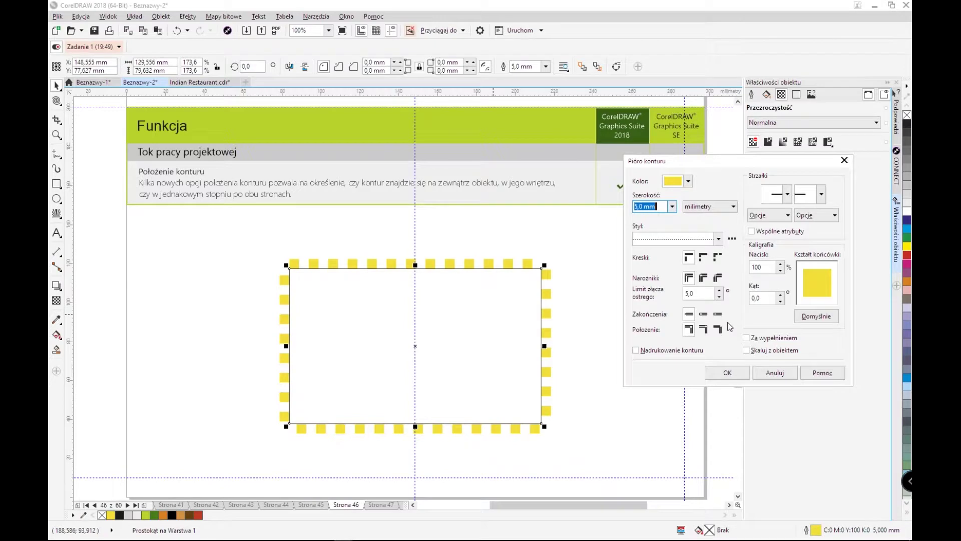
pyautogui.click(703, 329)
pyautogui.click(728, 372)
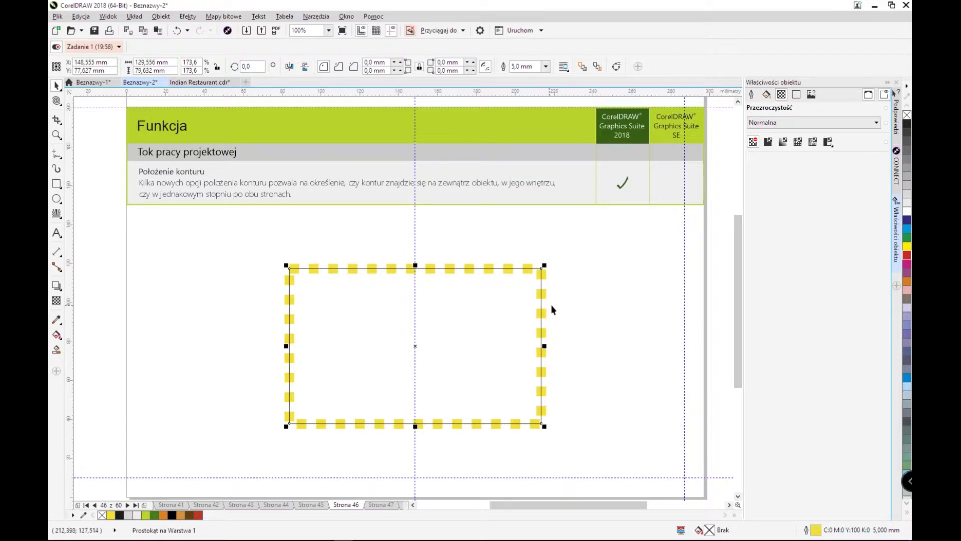
# Set the yellow dashed rectangle's outline position (Położenie) to inside the object
pyautogui.press('F12')
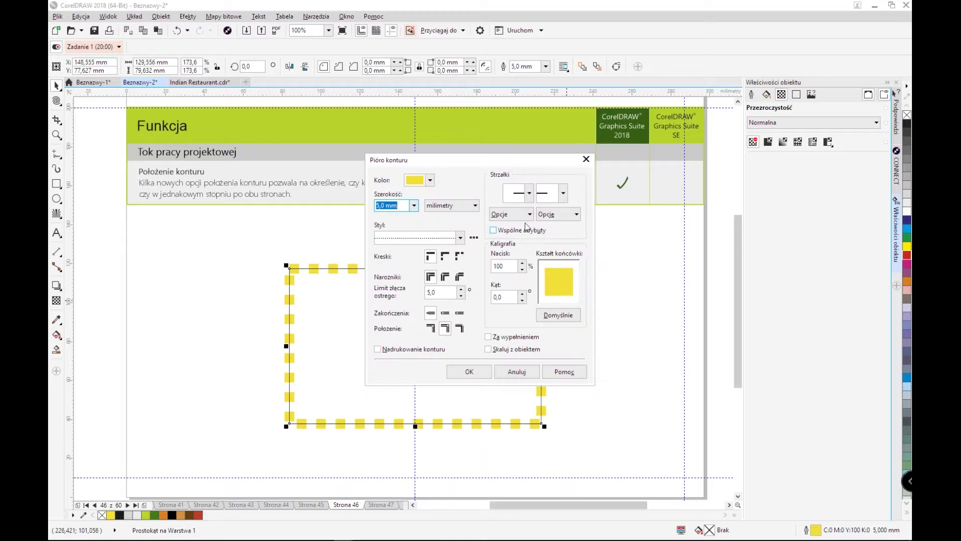
pyautogui.moveTo(532, 167); pyautogui.dragTo(782, 170)
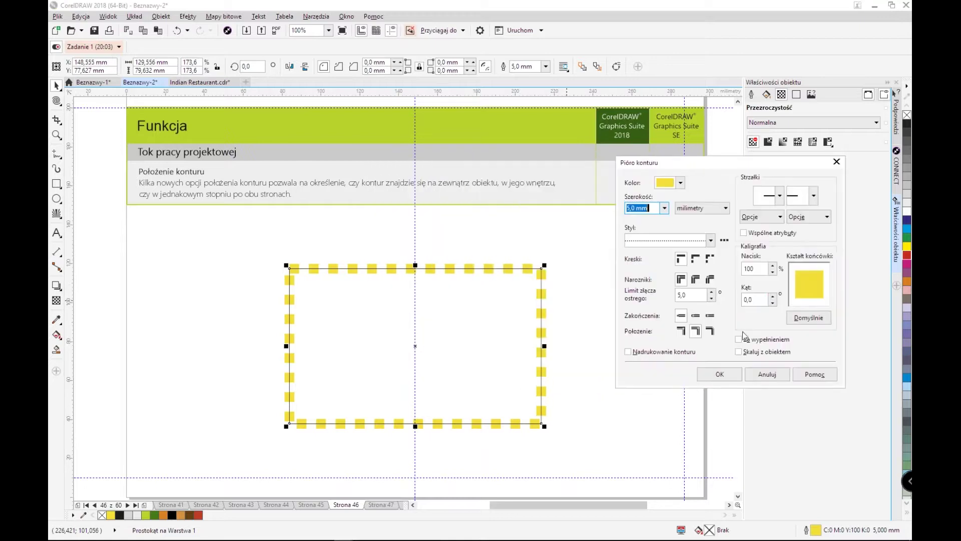
pyautogui.click(710, 331)
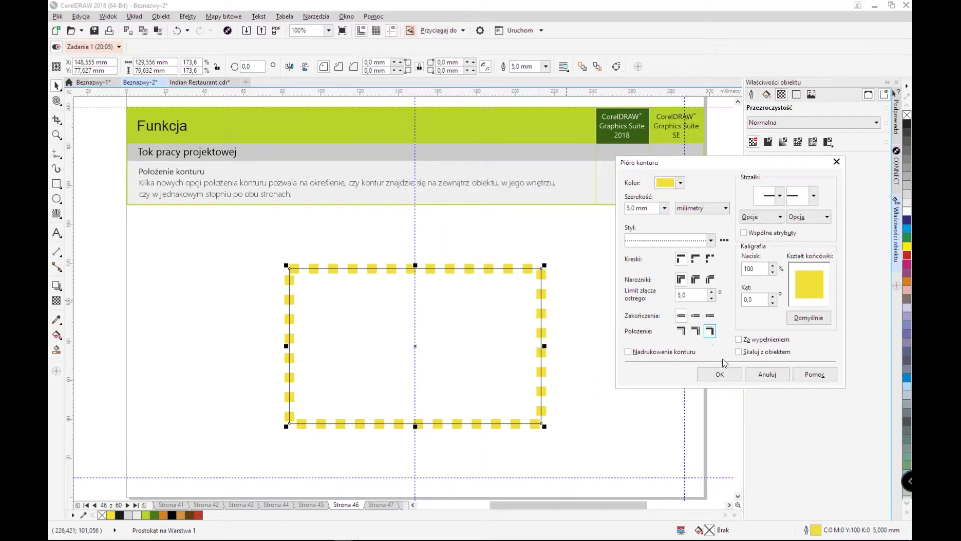
pyautogui.click(720, 375)
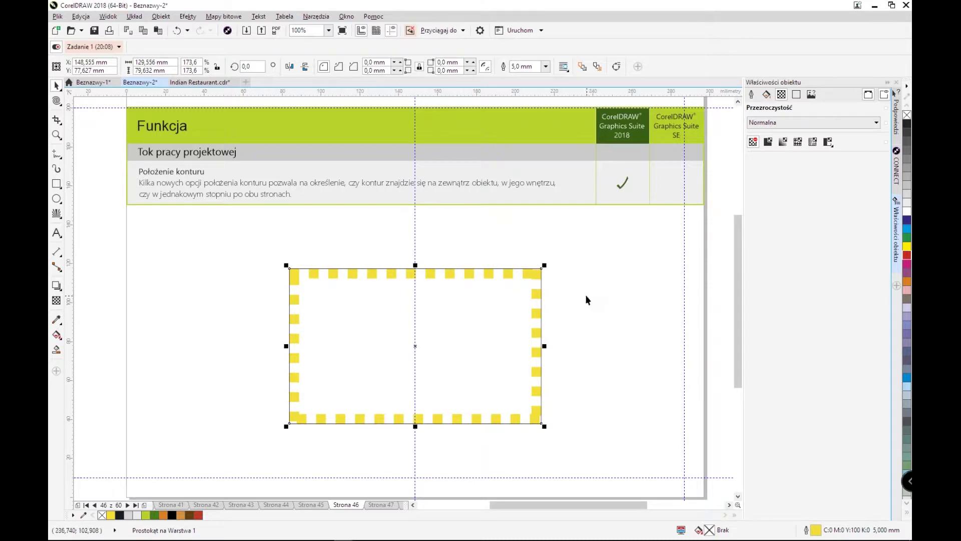
# Review the Położenie options in the Pióro konturu settings and close them without changing the outline
pyautogui.press('F12')
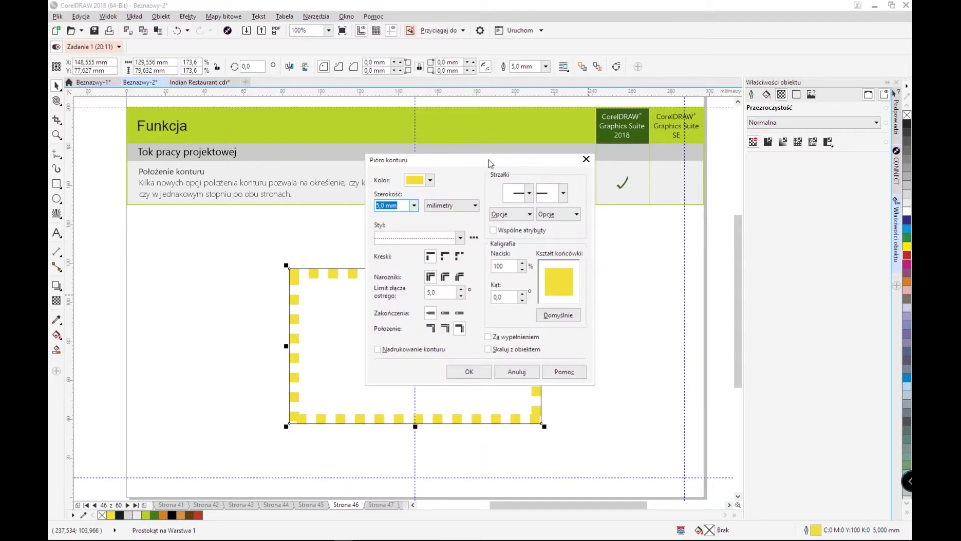
pyautogui.moveTo(488, 163); pyautogui.dragTo(688, 182)
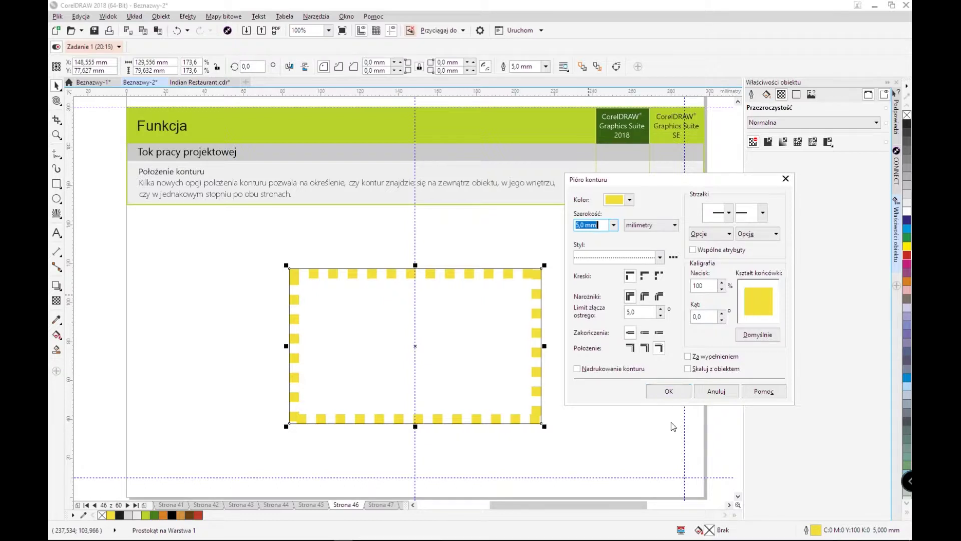
pyautogui.click(717, 396)
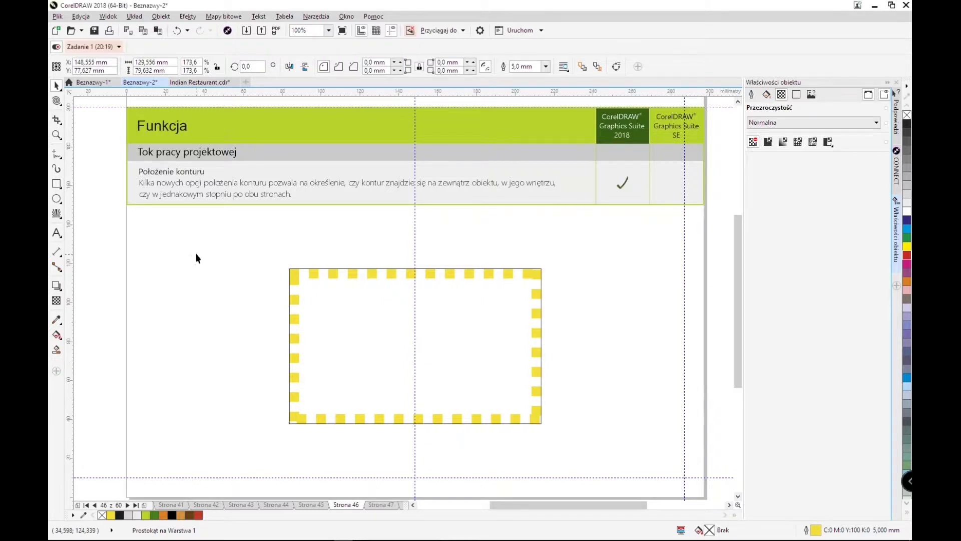
# Copy both rectangles from page 46 into the Beznazwy-3 document in CorelDRAW SE, merging the styles that share names
pyautogui.click(197, 254)
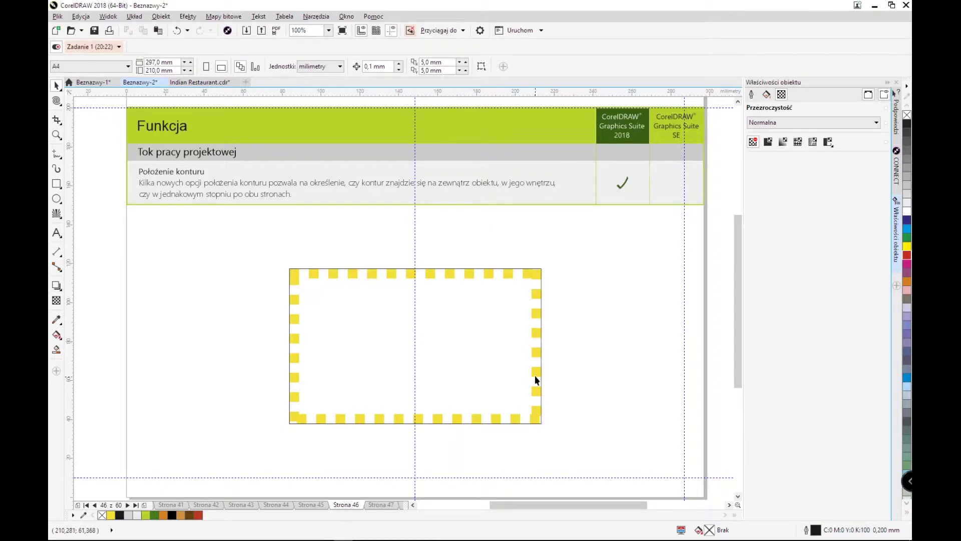
pyautogui.moveTo(275, 256); pyautogui.dragTo(575, 427)
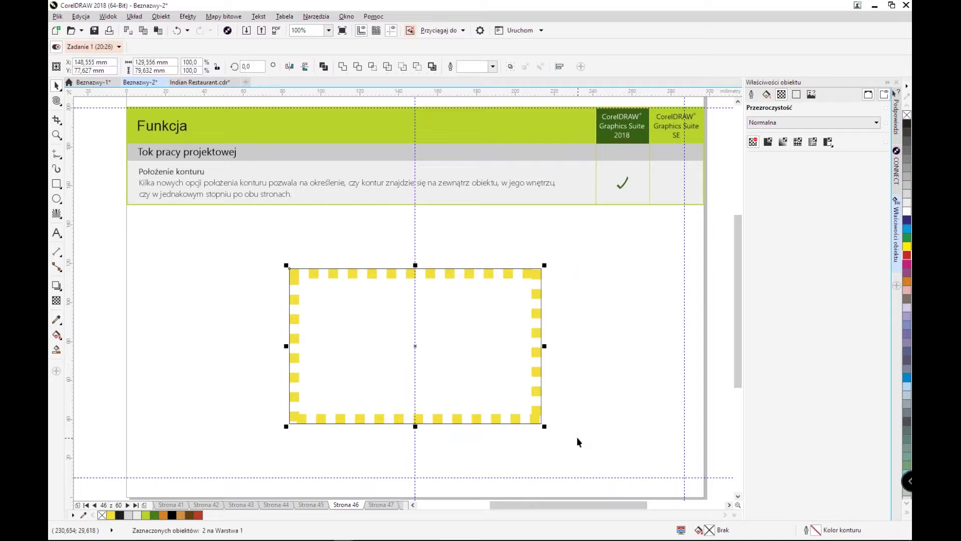
pyautogui.moveTo(391, 539)
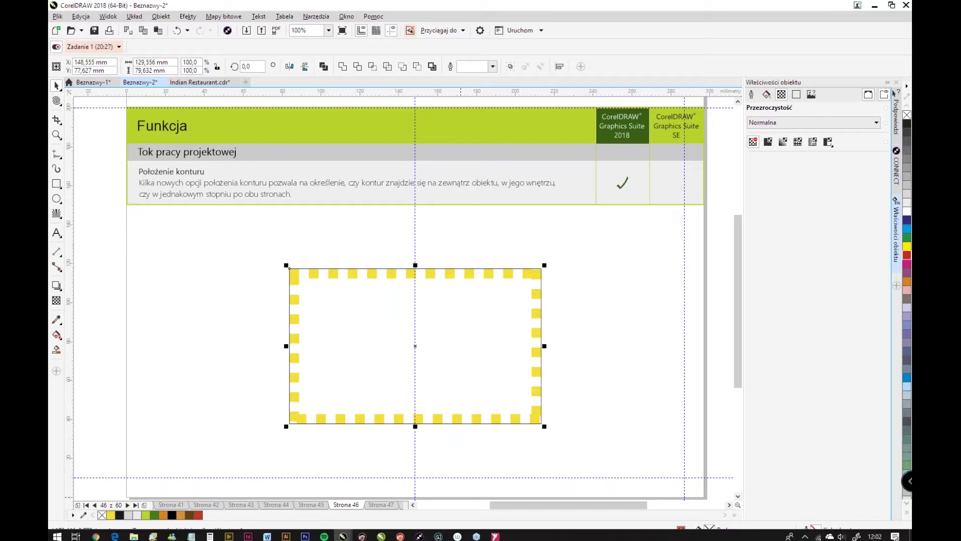
pyautogui.click(391, 536)
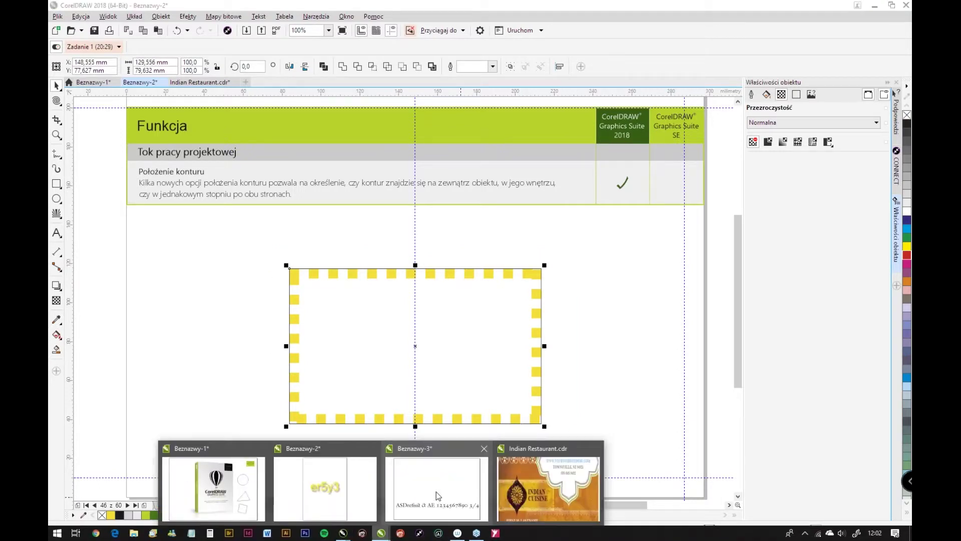
pyautogui.click(437, 492)
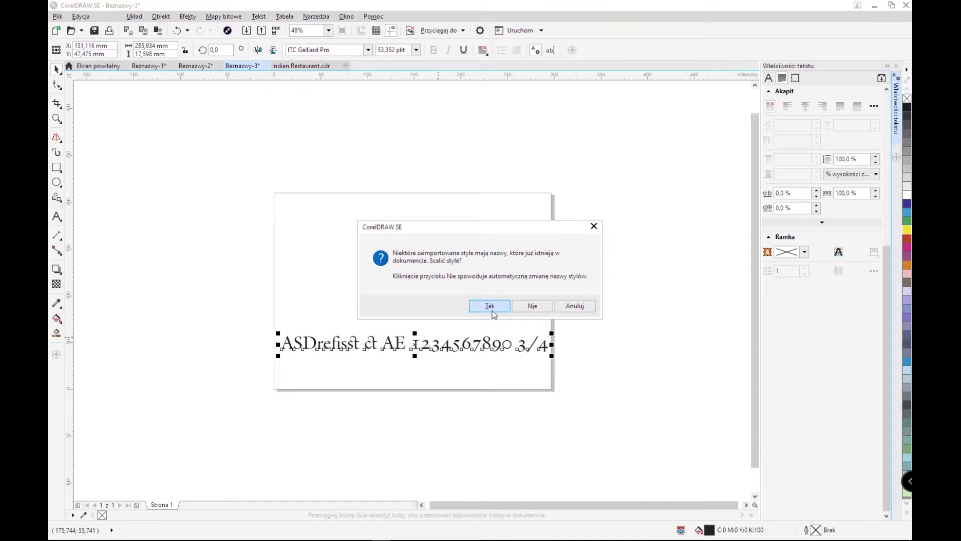
pyautogui.click(490, 307)
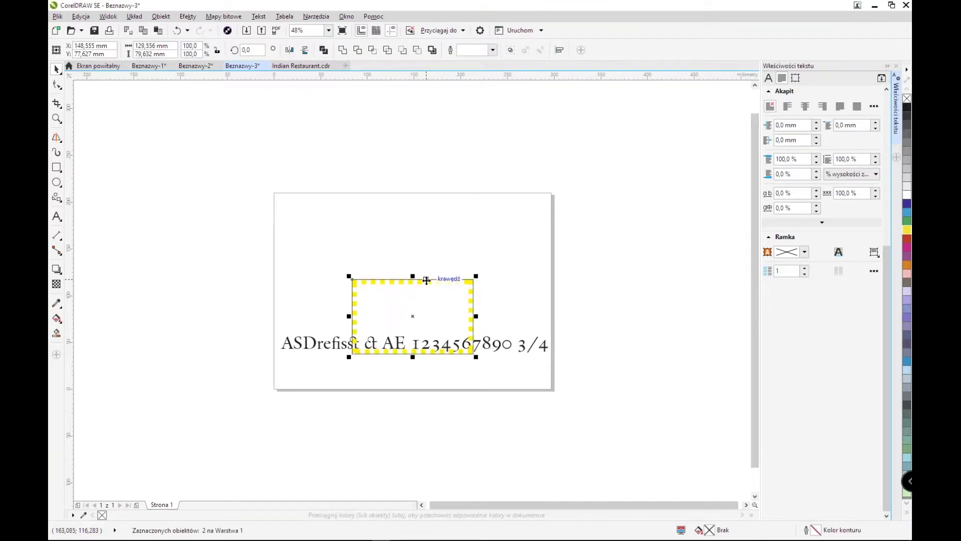
# Move one pair of the overlapping rectangles upward in Beznazwy-3 and delete that pair
pyautogui.moveTo(432, 281); pyautogui.dragTo(430, 217)
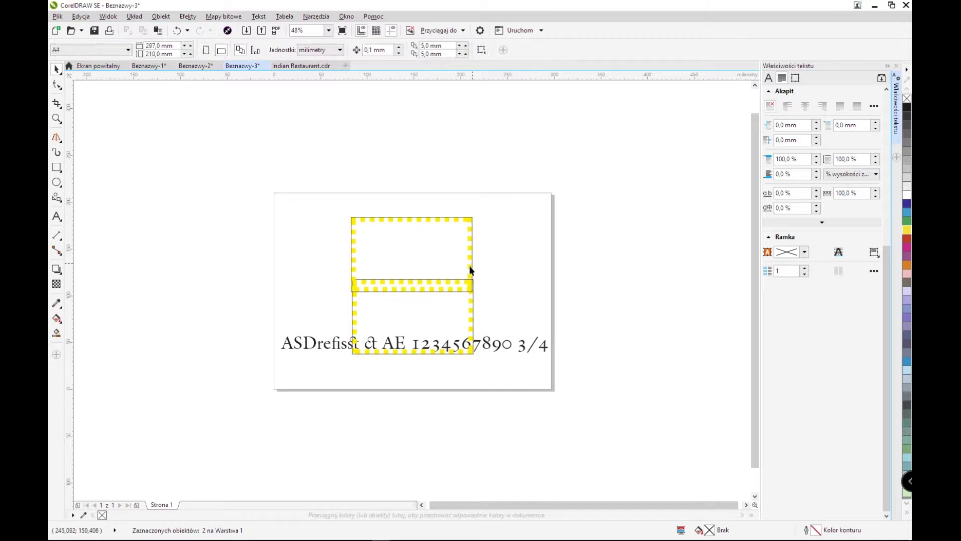
pyautogui.press('Escape')
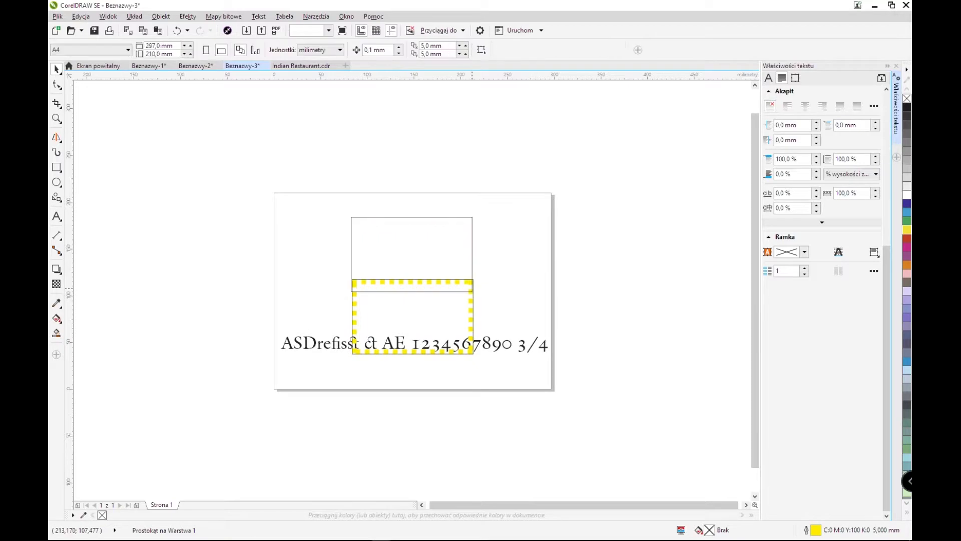
pyautogui.click(466, 291)
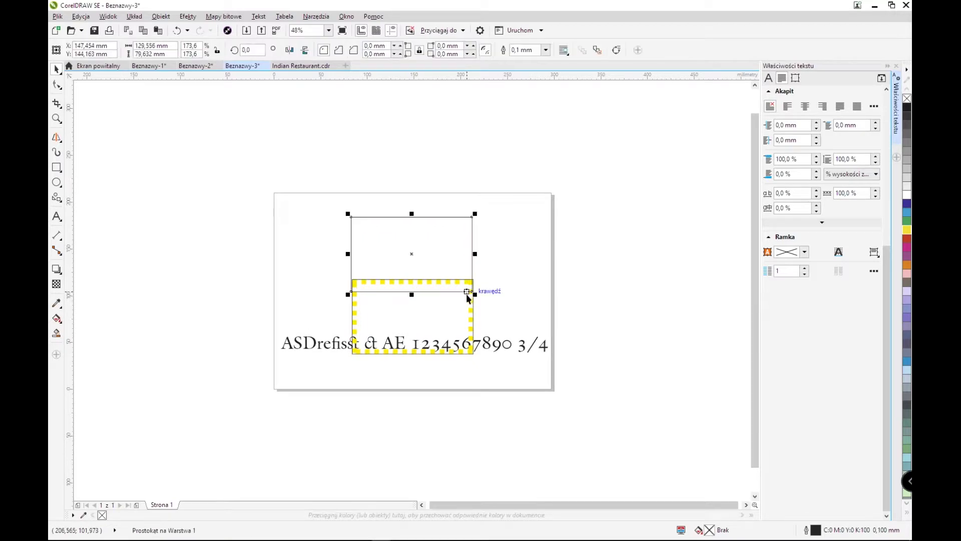
pyautogui.press('Delete')
# Rotate the yellow dashed rectangle about 19.5° counterclockwise around its centre, away from the thin rectangle
pyautogui.click(470, 307)
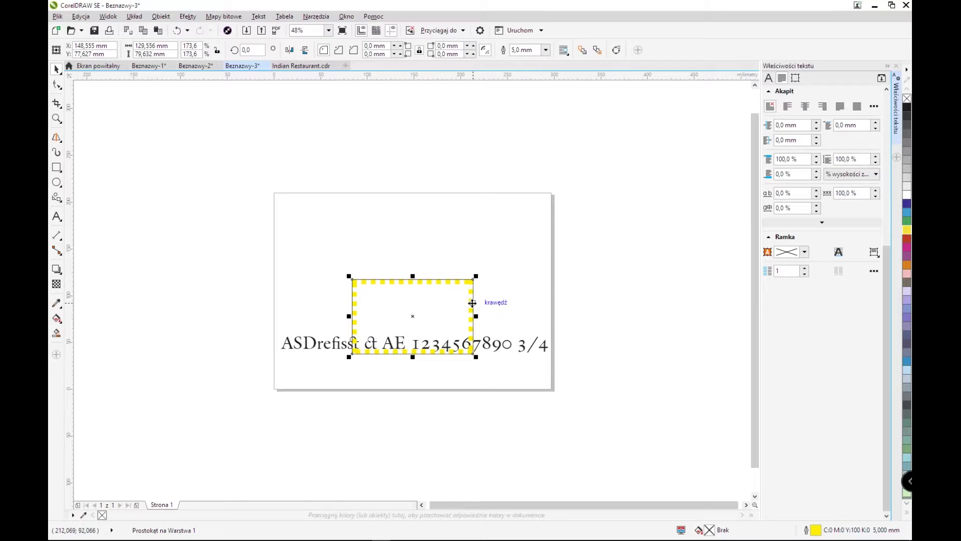
pyautogui.click(473, 322)
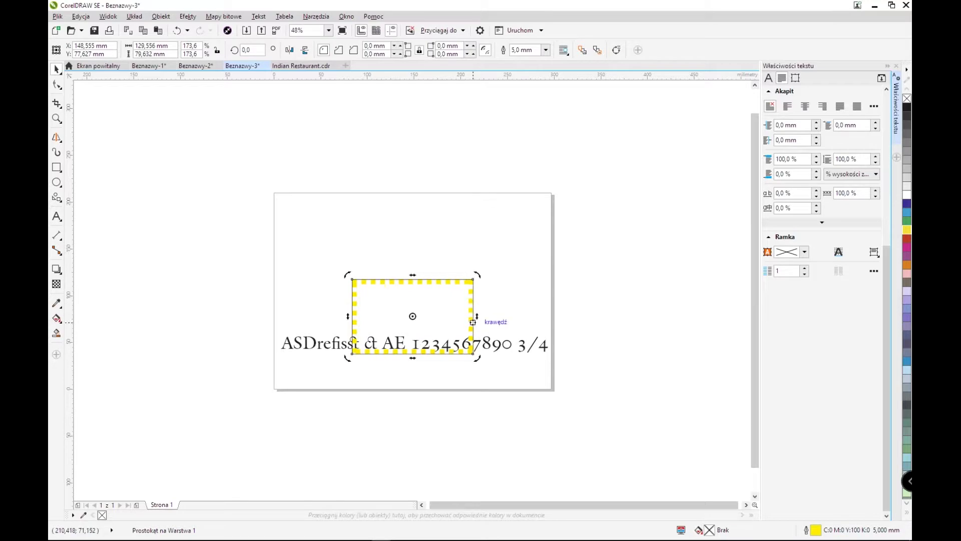
pyautogui.moveTo(473, 322); pyautogui.dragTo(510, 291)
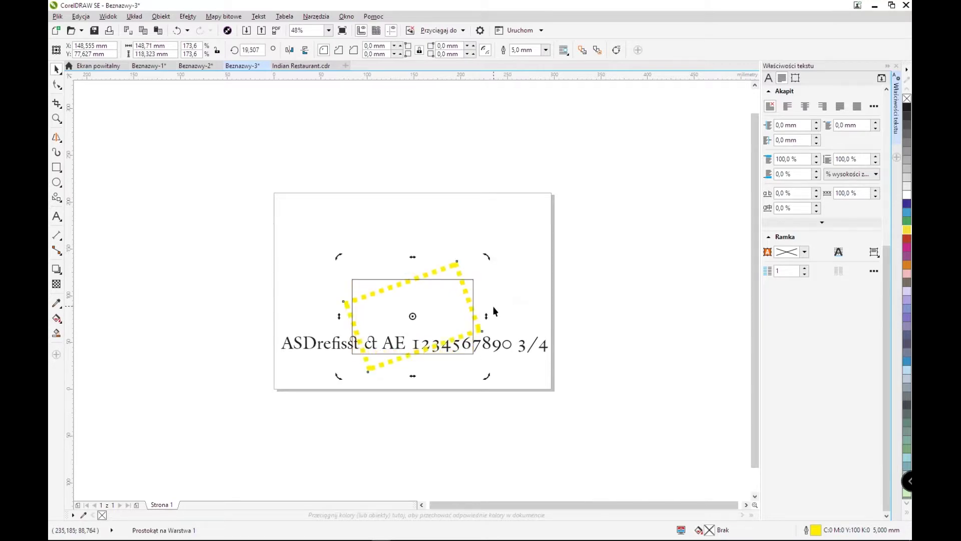
# Apply the second Kreski dash option to the rotated rectangle's outline and inspect its corner closely
pyautogui.press('F12')
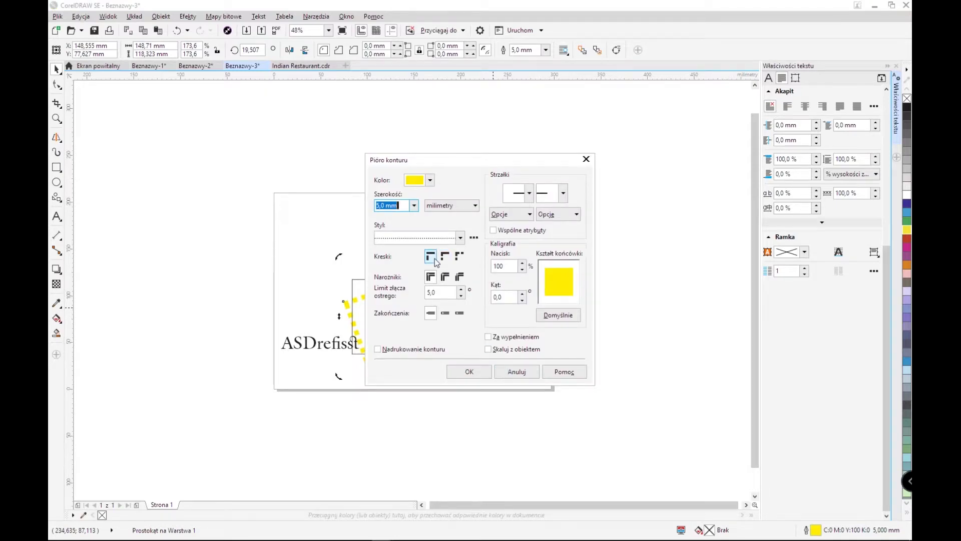
pyautogui.click(444, 258)
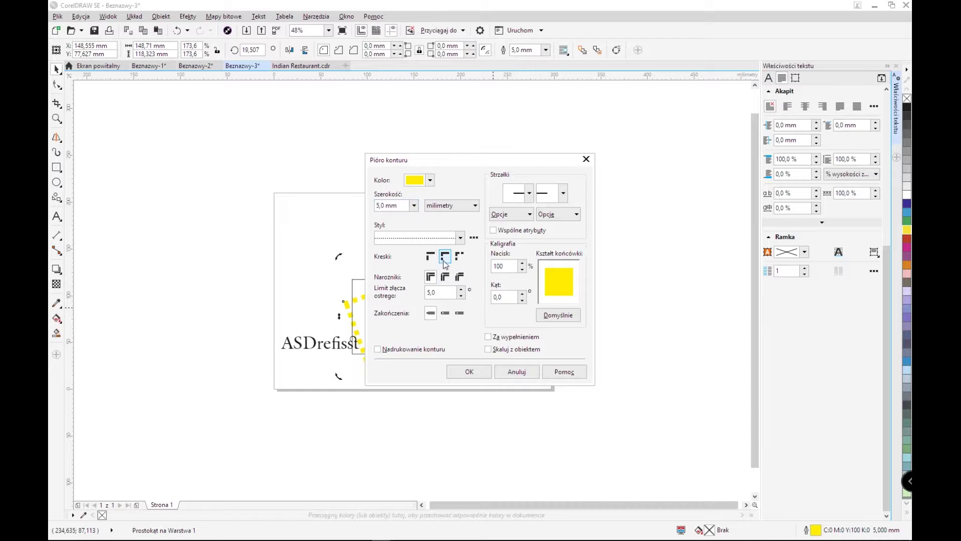
pyautogui.click(469, 372)
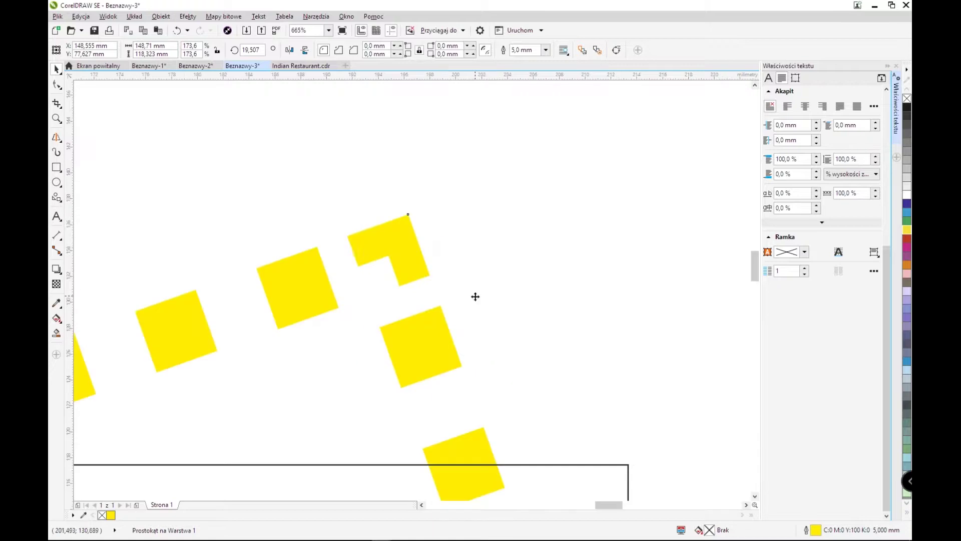
pyautogui.scroll(5, 458, 266)
pyautogui.press('F4')
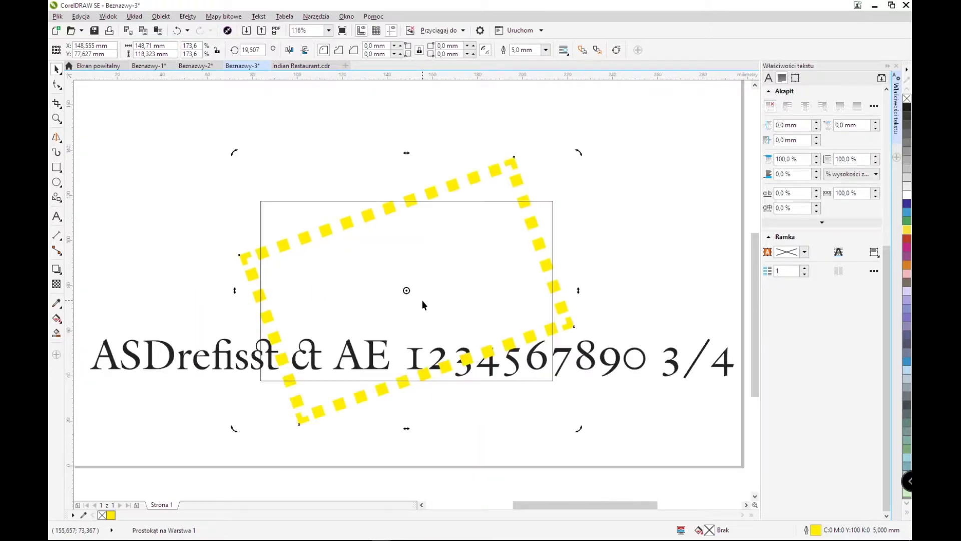
# Apply the third Kreski dash option to the rotated rectangle's outline and check the result
pyautogui.press('F12')
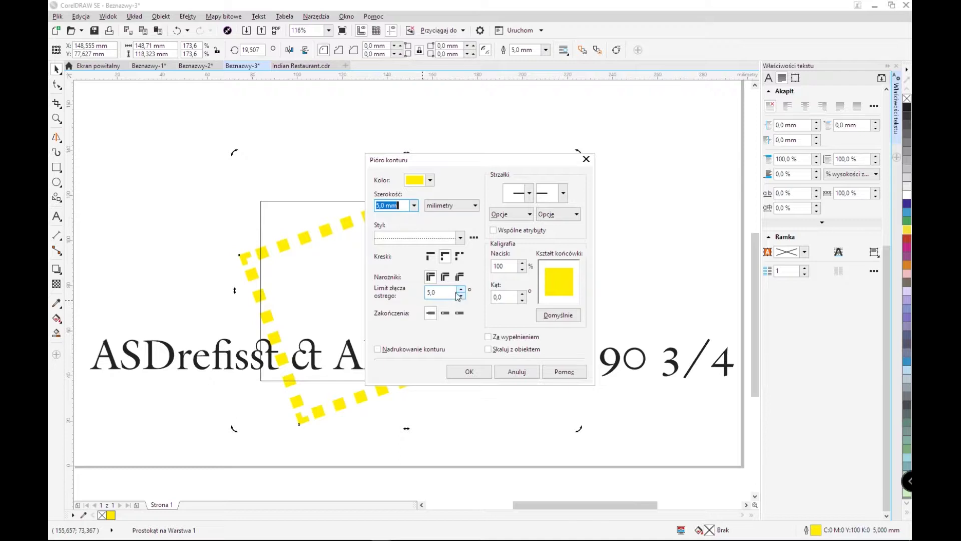
pyautogui.click(460, 256)
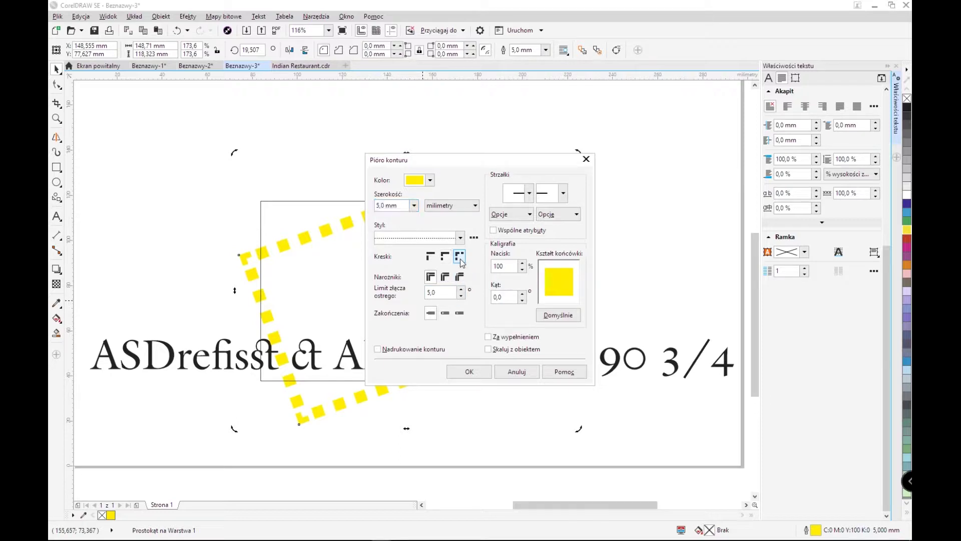
pyautogui.click(469, 372)
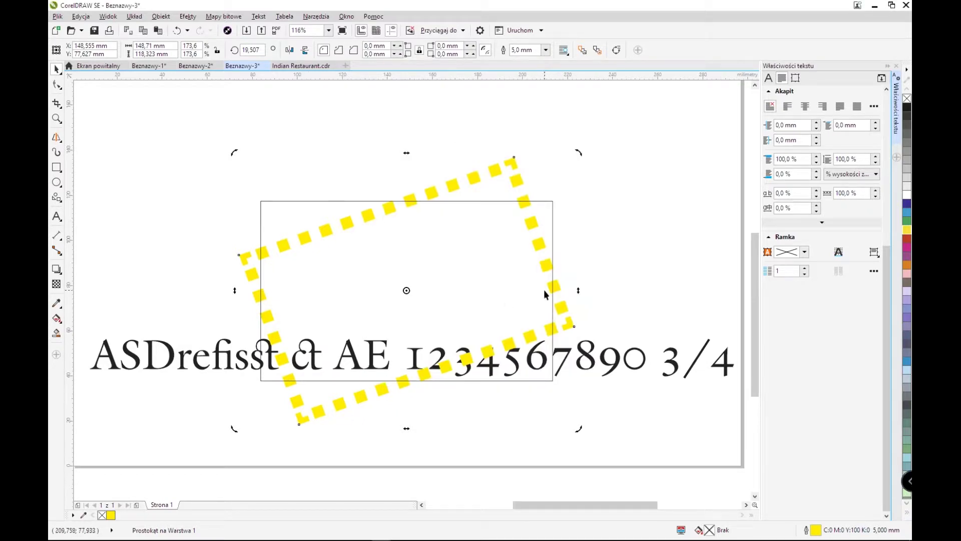
pyautogui.scroll(-2, 544, 289)
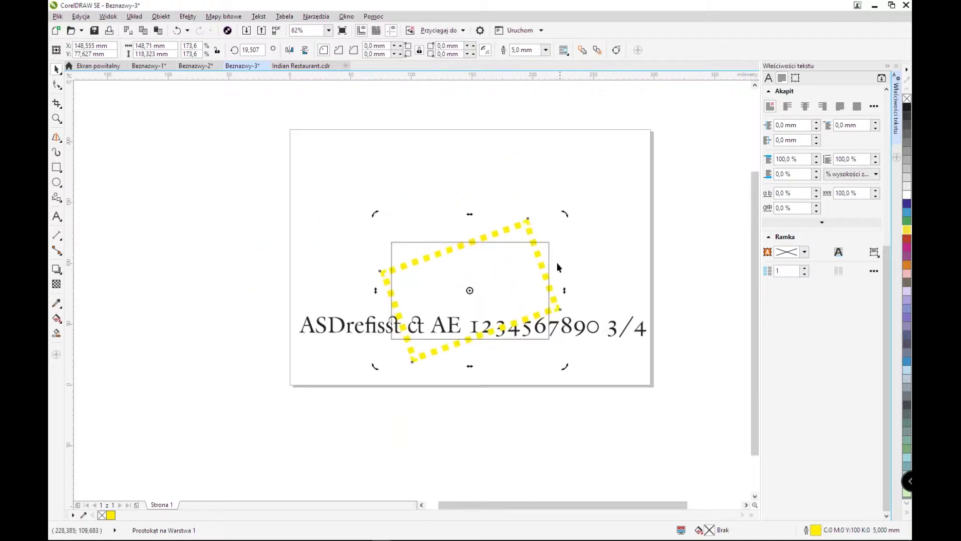
pyautogui.moveTo(424, 537)
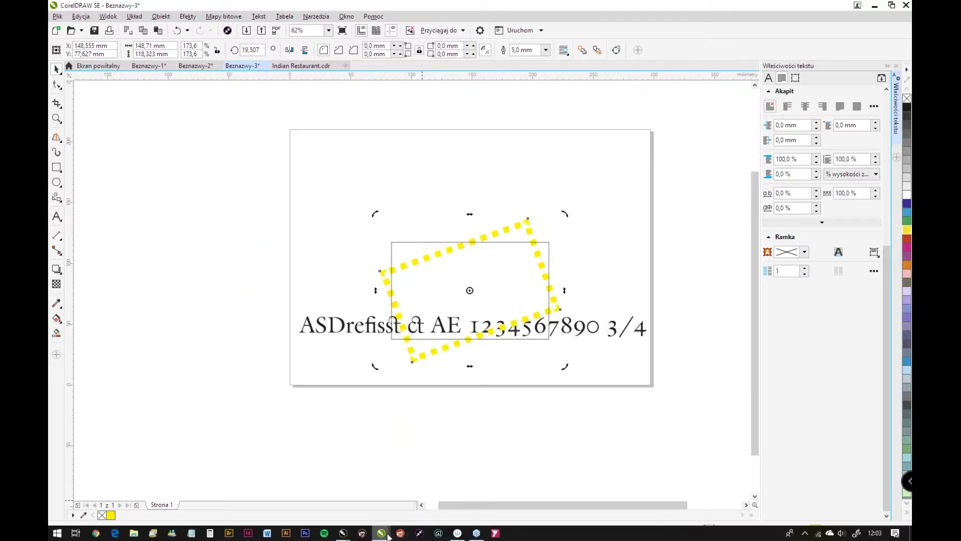
# Switch to the Beznazwy-2 document in CorelDRAW 2018 and go to page 47, about object style previews
pyautogui.click(343, 533)
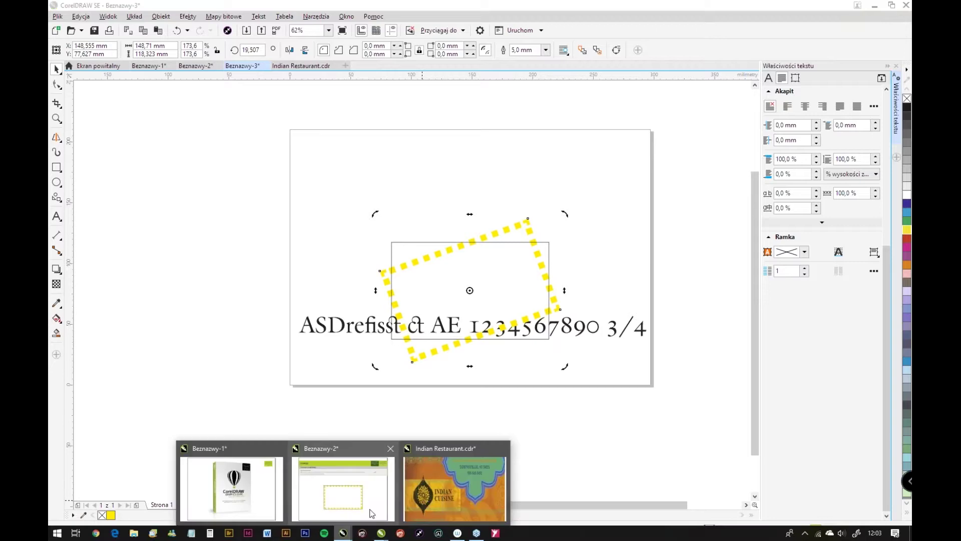
pyautogui.click(372, 513)
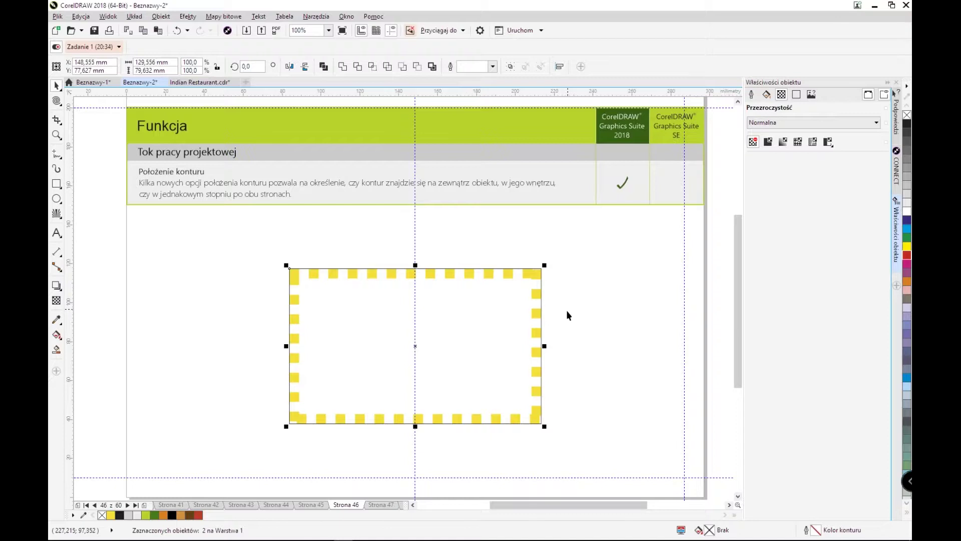
pyautogui.click(386, 506)
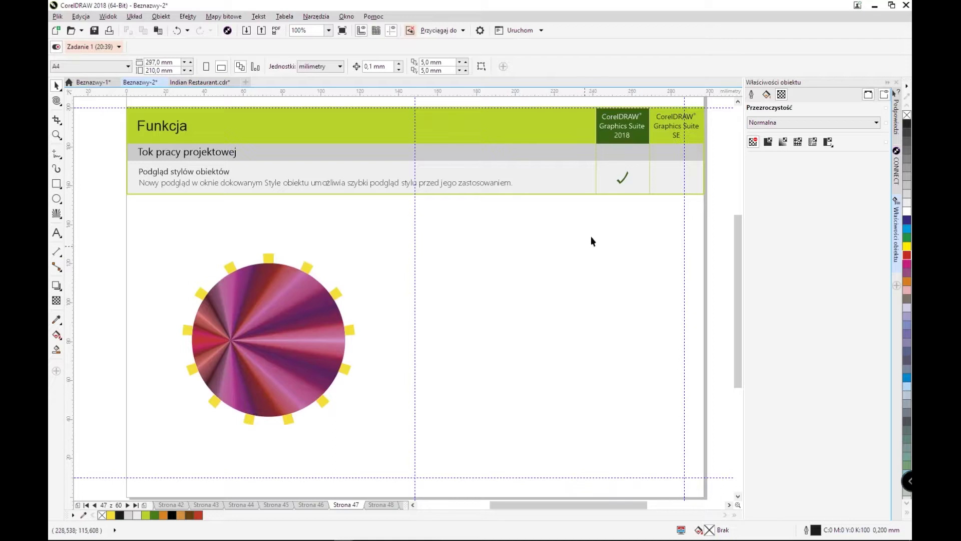
# Open the Style obiektu docker
pyautogui.click(346, 17)
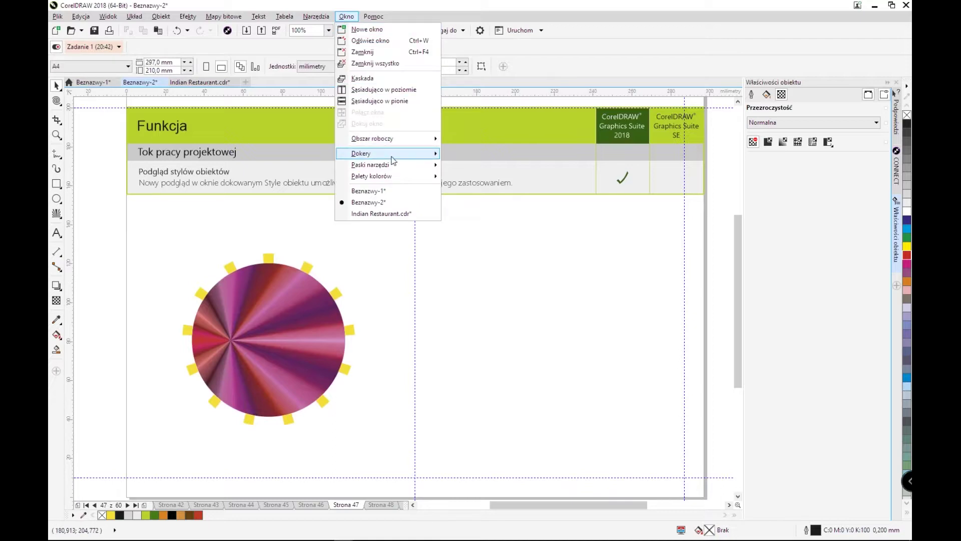
pyautogui.moveTo(393, 155)
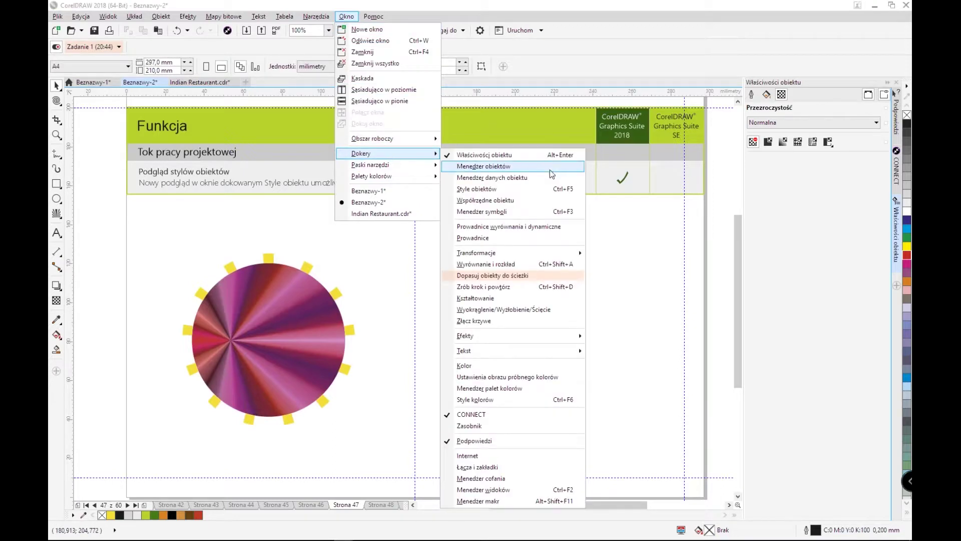
pyautogui.click(539, 191)
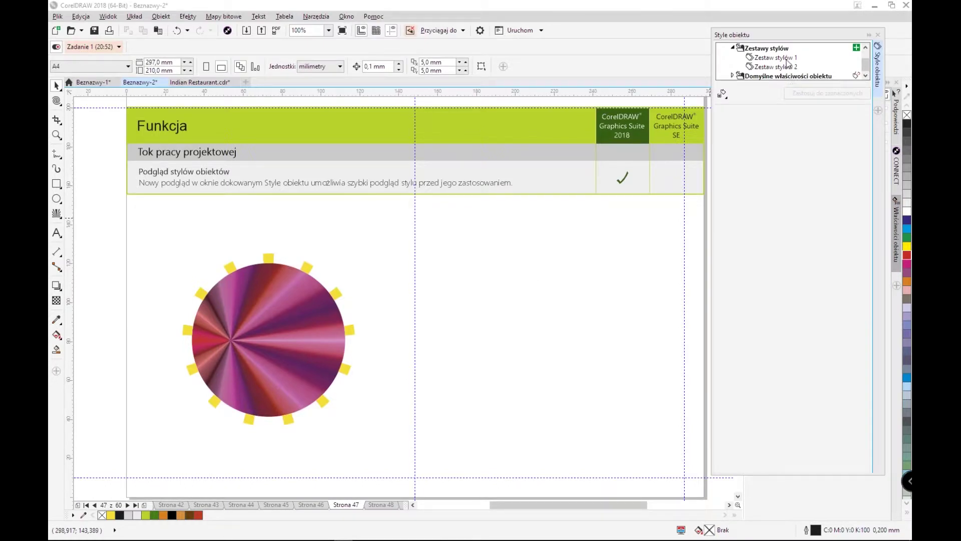
# Preview Zestaw stylów 1 and Zestaw stylów 2 and examine their outline and fill settings
pyautogui.click(787, 59)
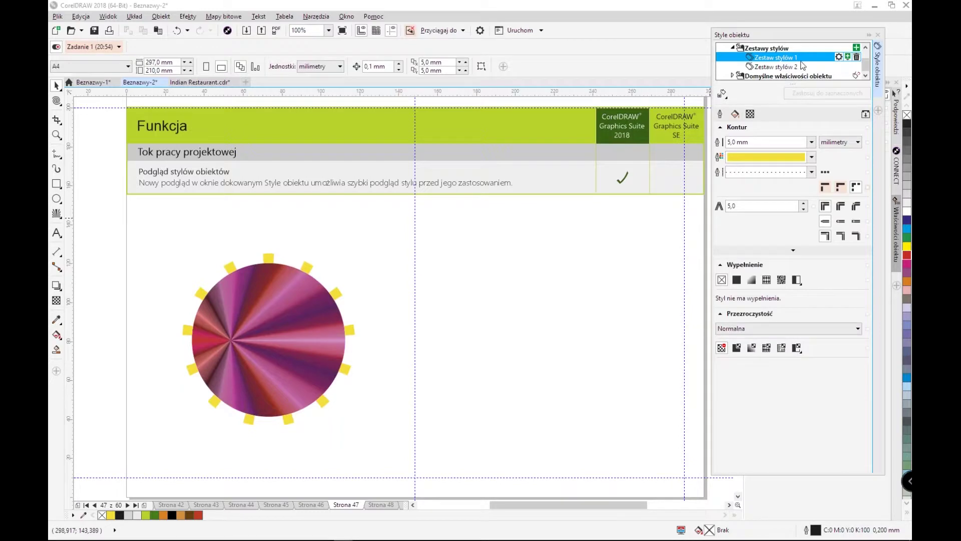
pyautogui.moveTo(814, 59)
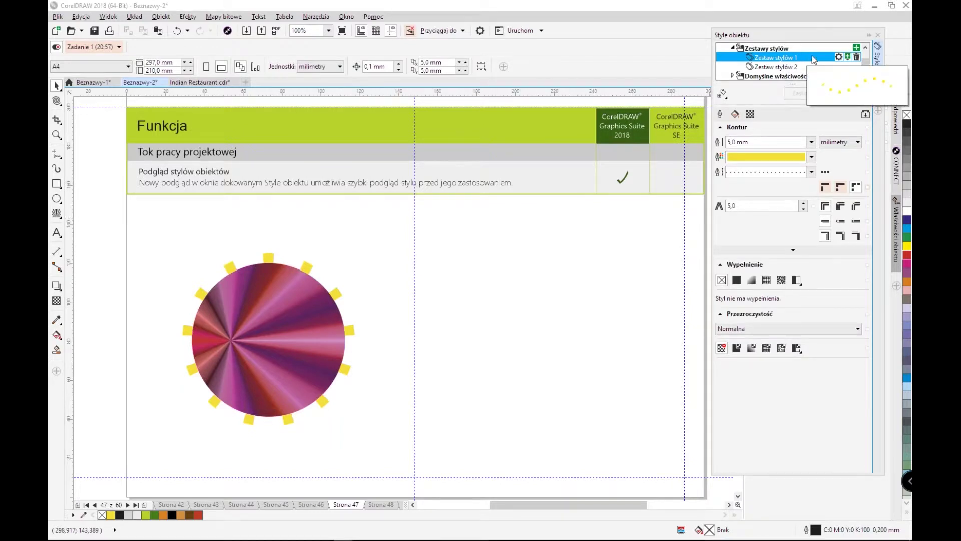
pyautogui.moveTo(857, 76)
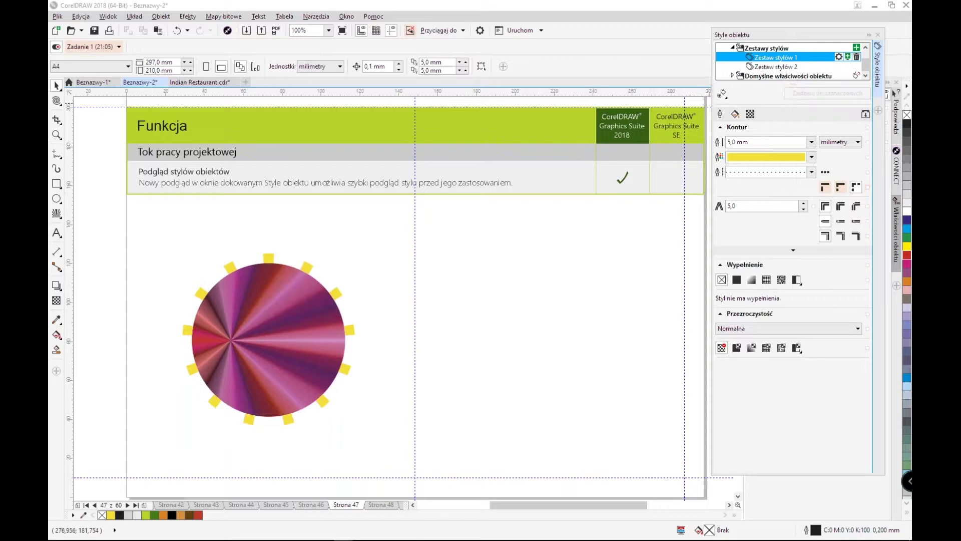
pyautogui.click(775, 67)
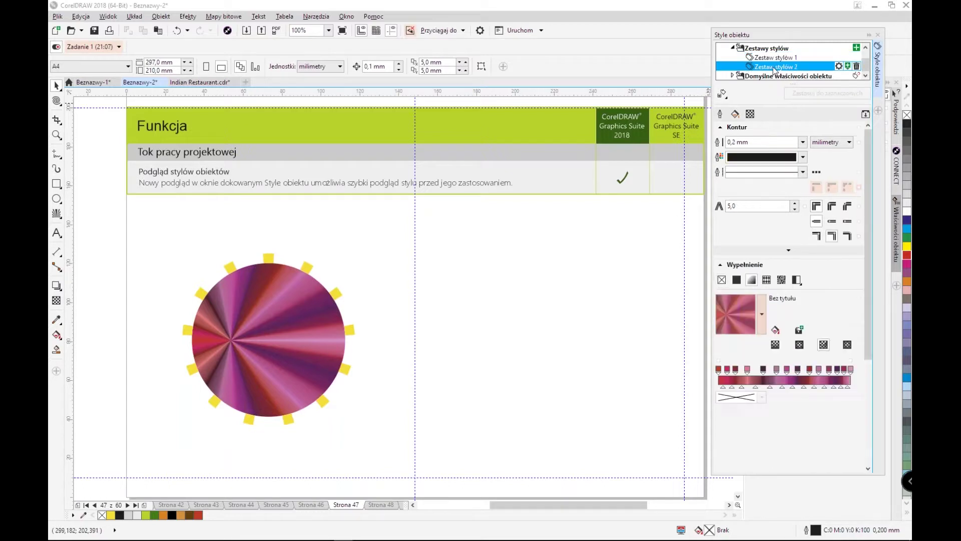
pyautogui.moveTo(783, 61)
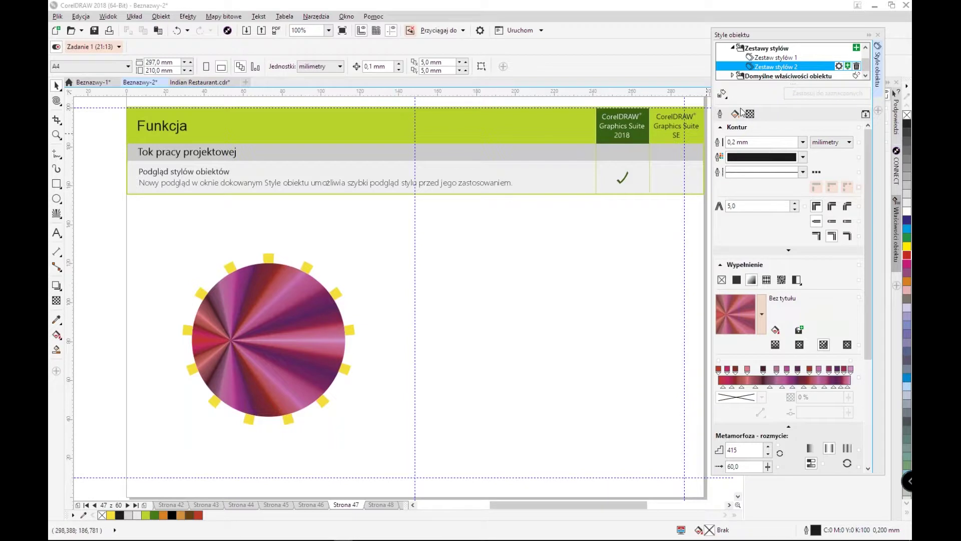
# Add a new style set while the gradient circle is selected, and deselect the circle
pyautogui.click(341, 360)
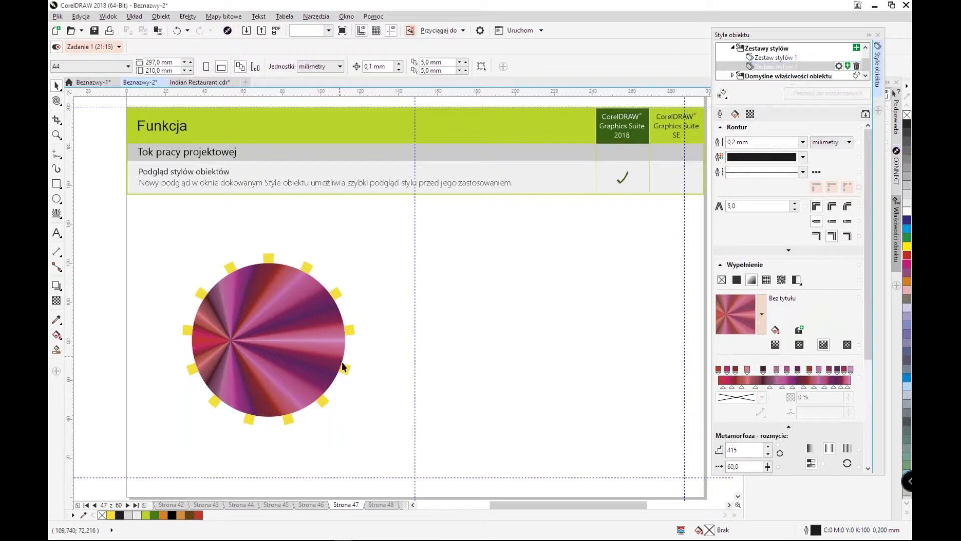
pyautogui.click(857, 48)
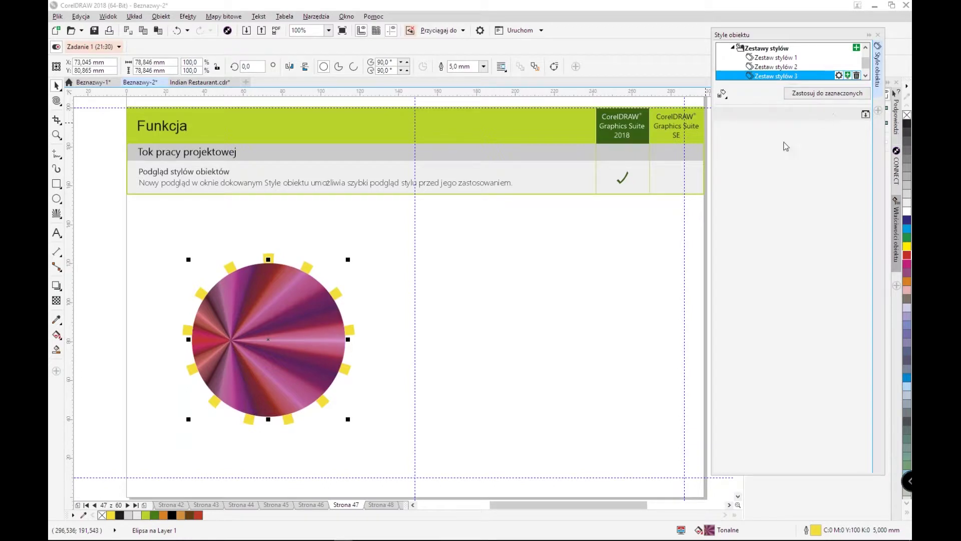
pyautogui.click(499, 290)
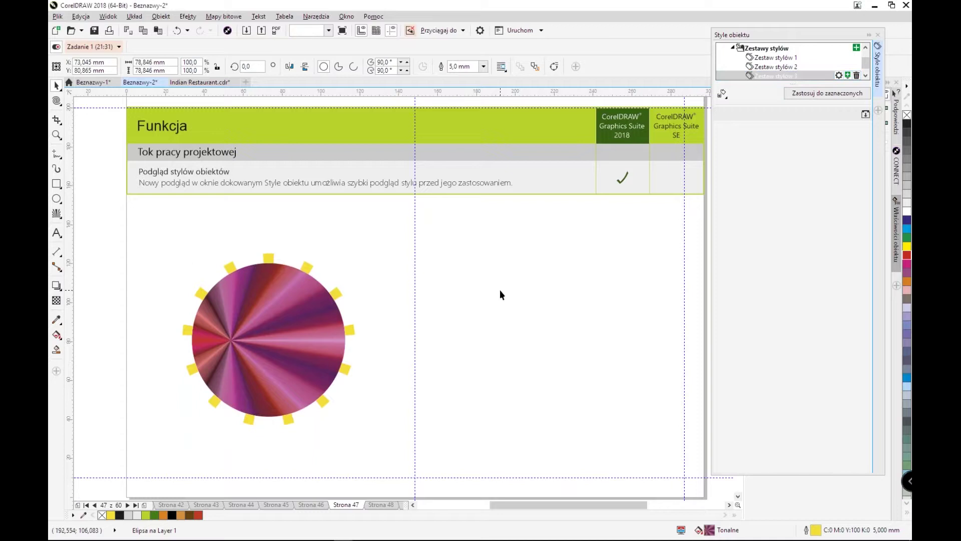
# Look at the style sheet options and examine the settings of Kontur 1 and Zestaw stylów 3
pyautogui.click(777, 75)
pyautogui.click(722, 94)
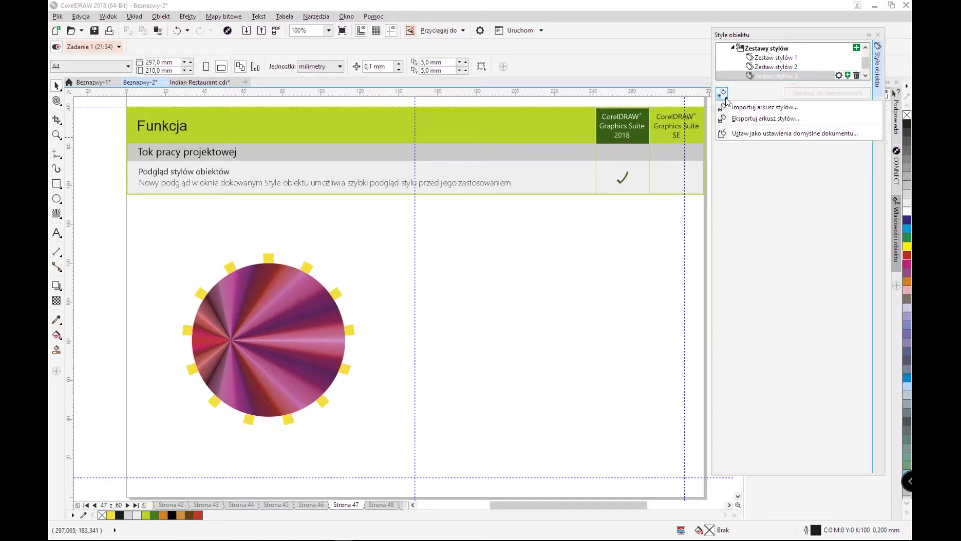
pyautogui.click(790, 115)
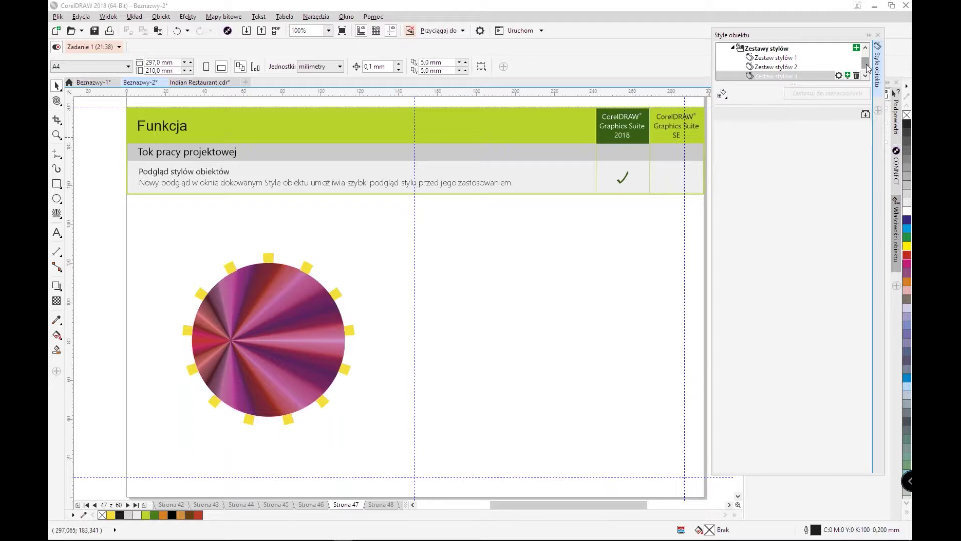
pyautogui.moveTo(867, 67); pyautogui.dragTo(870, 60)
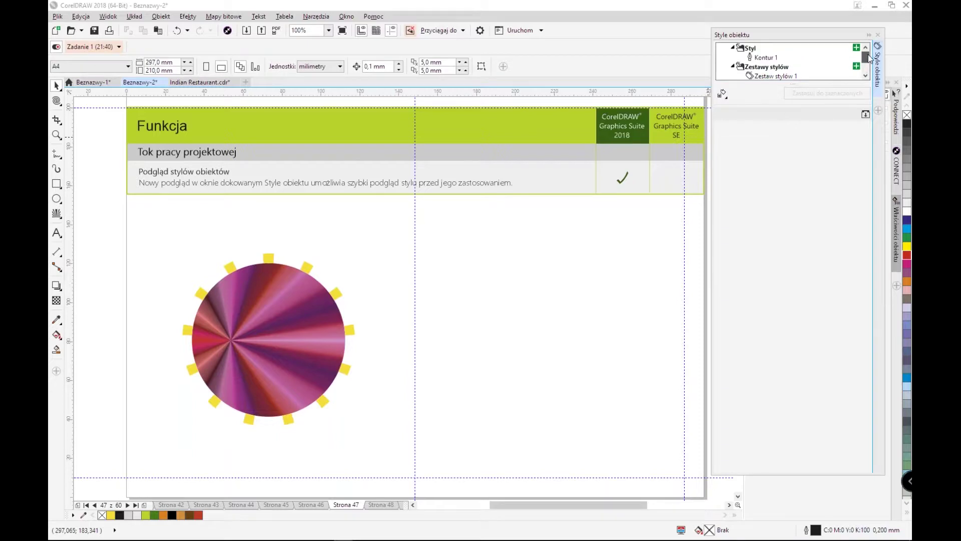
pyautogui.click(779, 59)
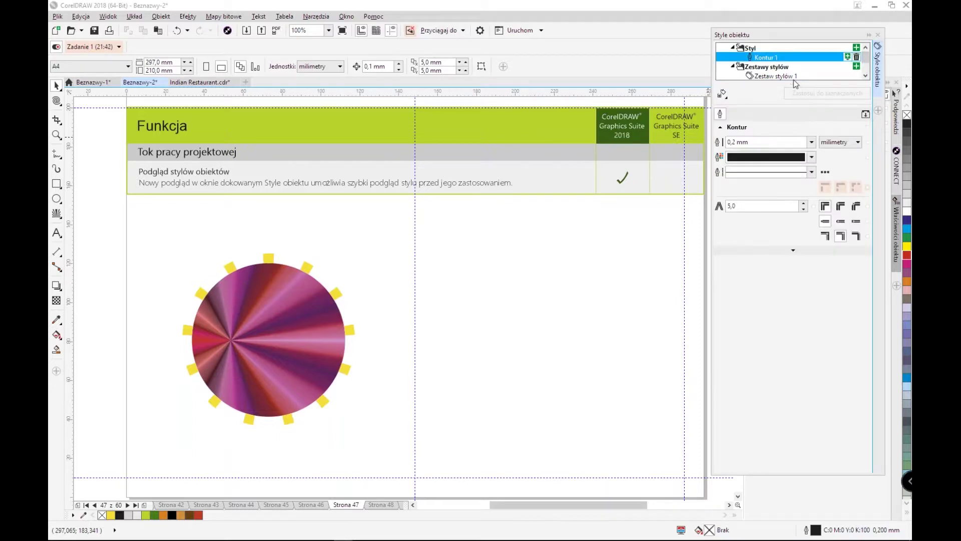
pyautogui.moveTo(867, 56); pyautogui.dragTo(870, 71)
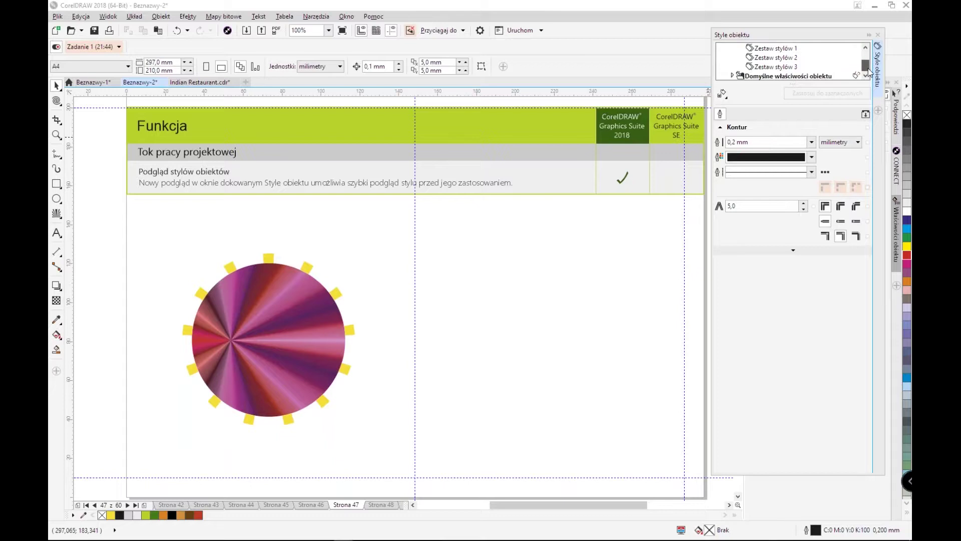
pyautogui.click(793, 68)
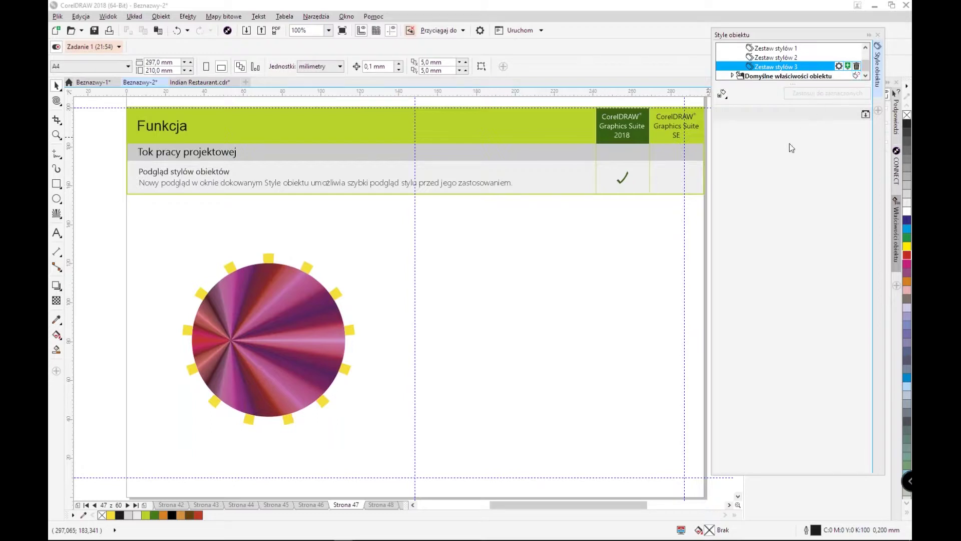
# Examine the default object properties for Tekst ozdobny, including its font list, and for Objaśnienie, and look through the remaining object types
pyautogui.click(733, 76)
pyautogui.click(772, 70)
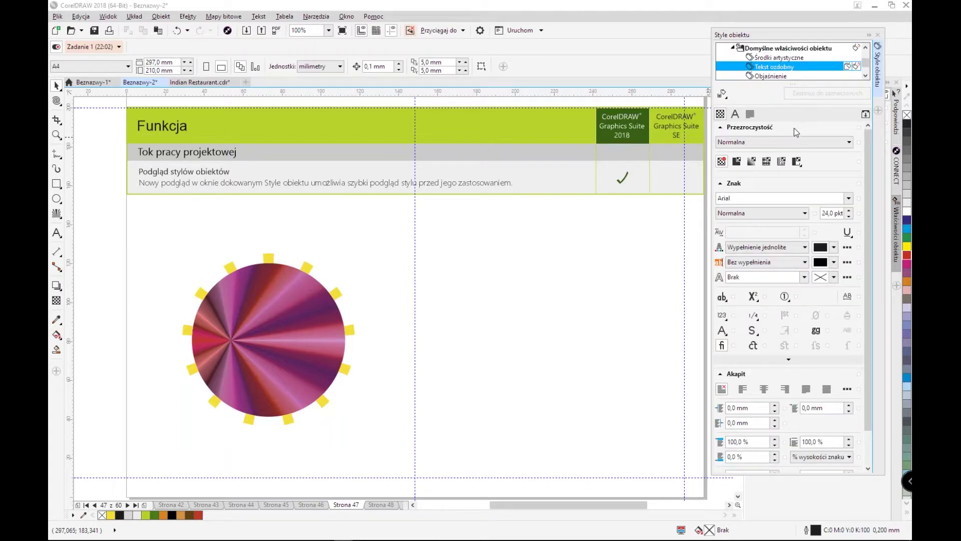
pyautogui.click(849, 200)
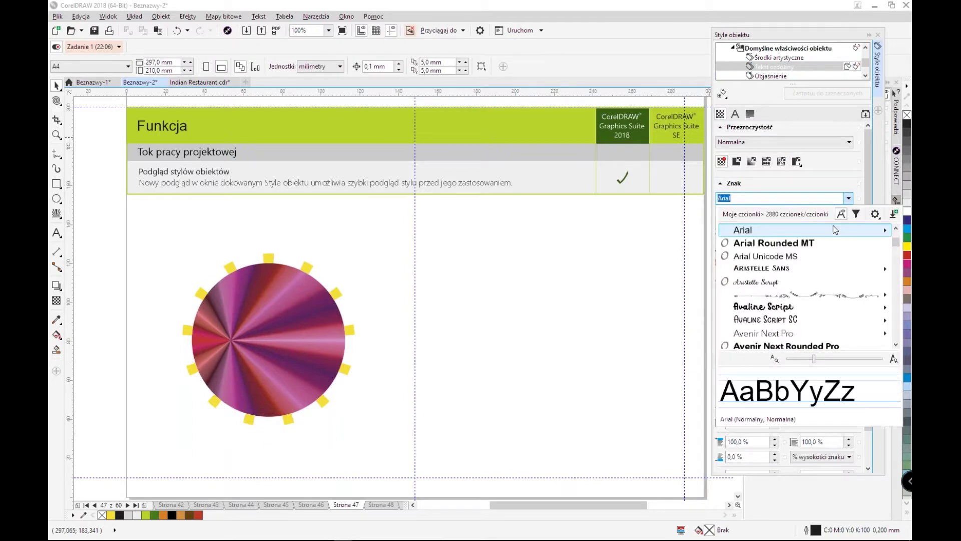
pyautogui.moveTo(895, 285)
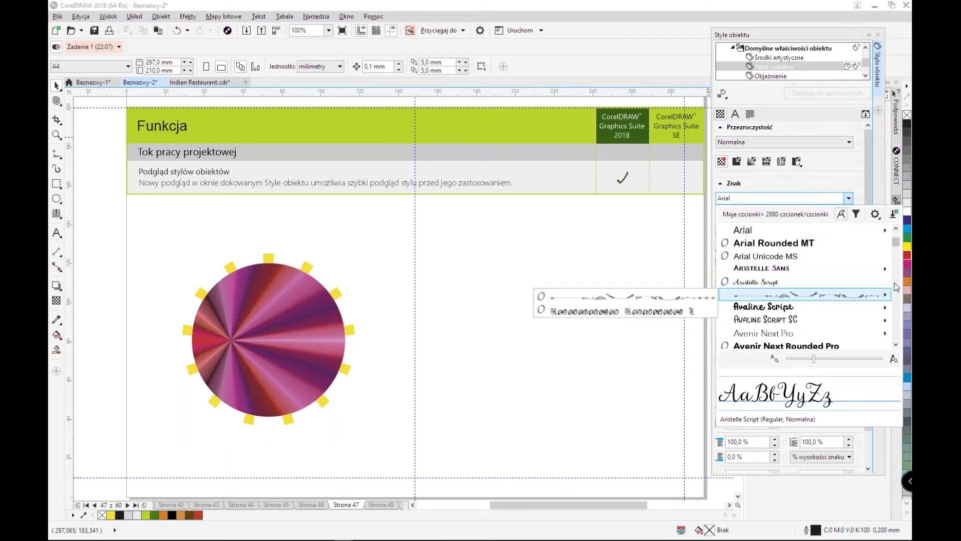
pyautogui.moveTo(896, 242); pyautogui.dragTo(896, 252)
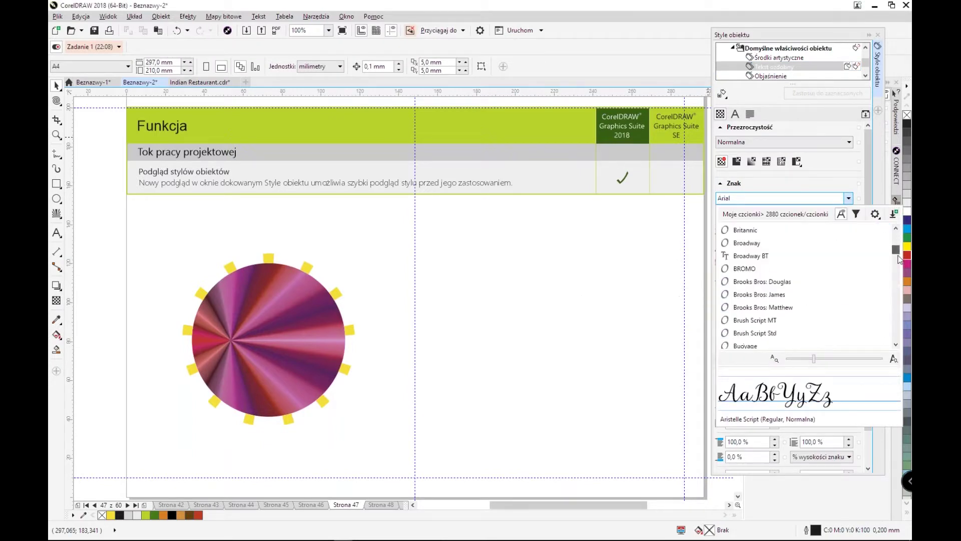
pyautogui.press('Escape')
pyautogui.click(777, 76)
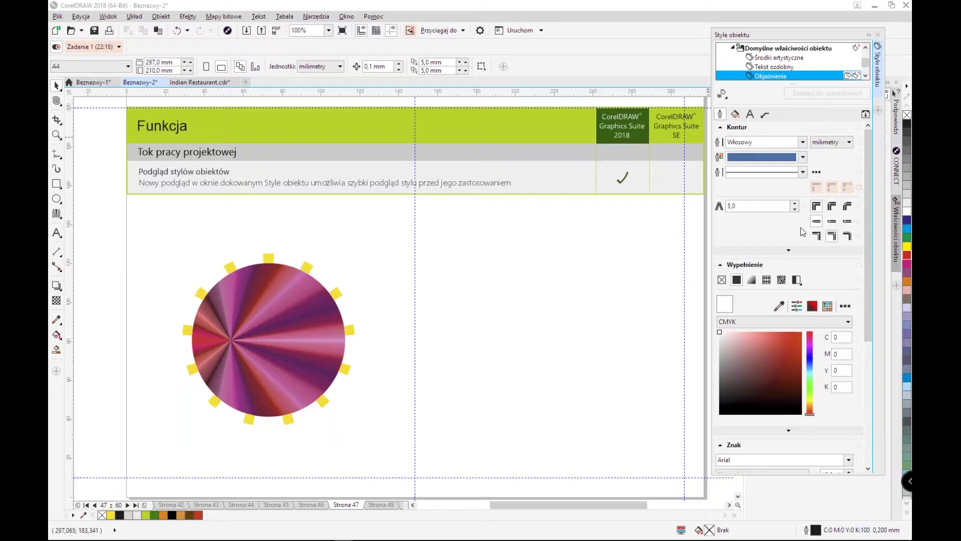
pyautogui.moveTo(866, 63); pyautogui.dragTo(866, 71)
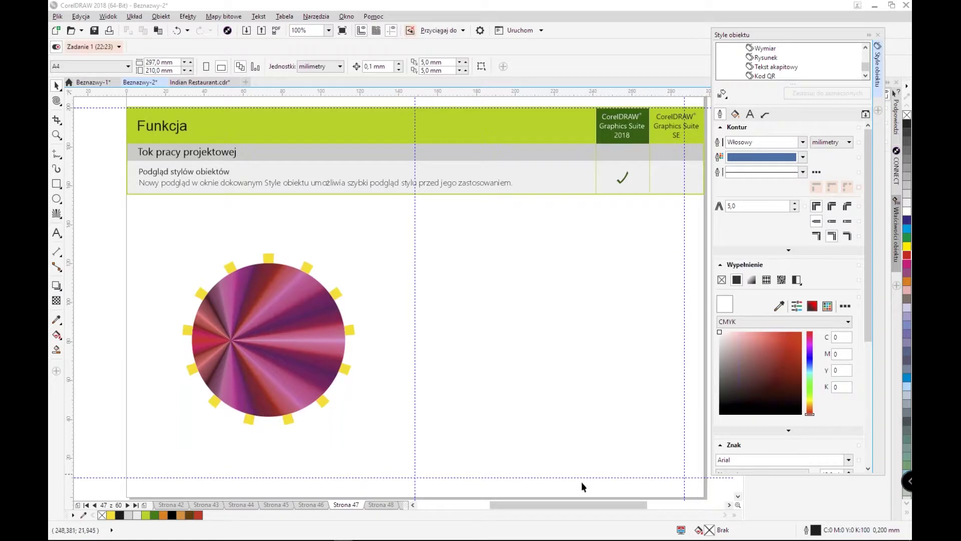
# Advance through page 48 to page 49, close the Style obiektu docker and collapse the remaining docker
pyautogui.click(393, 505)
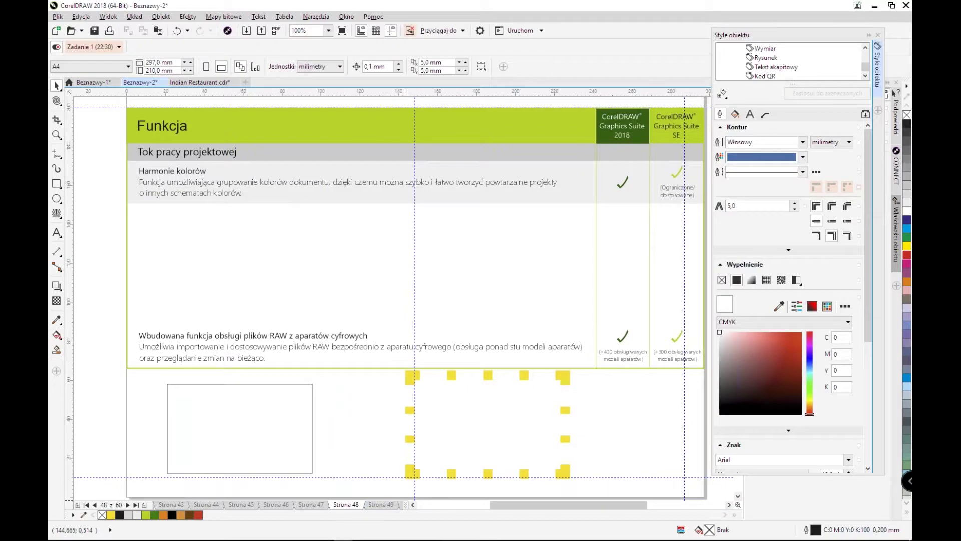
pyautogui.click(387, 505)
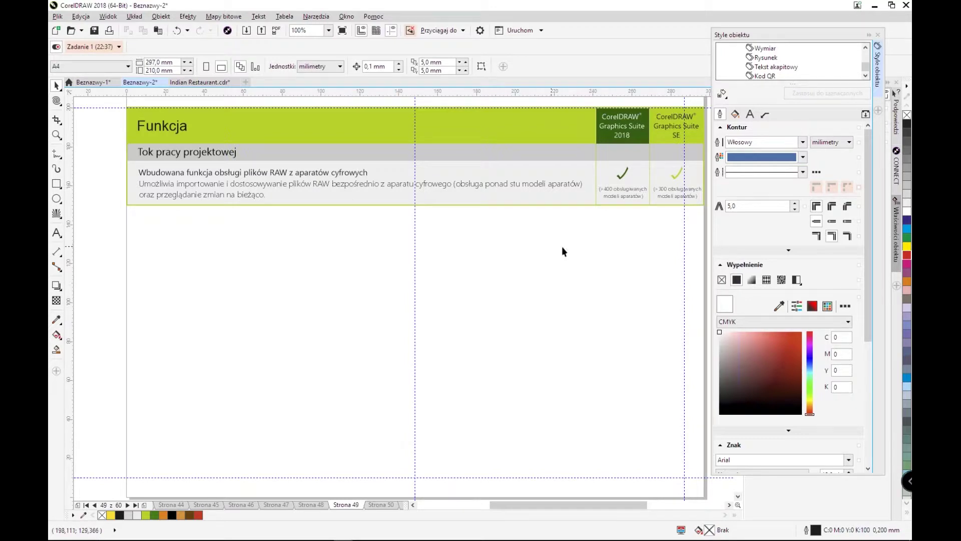
pyautogui.click(878, 35)
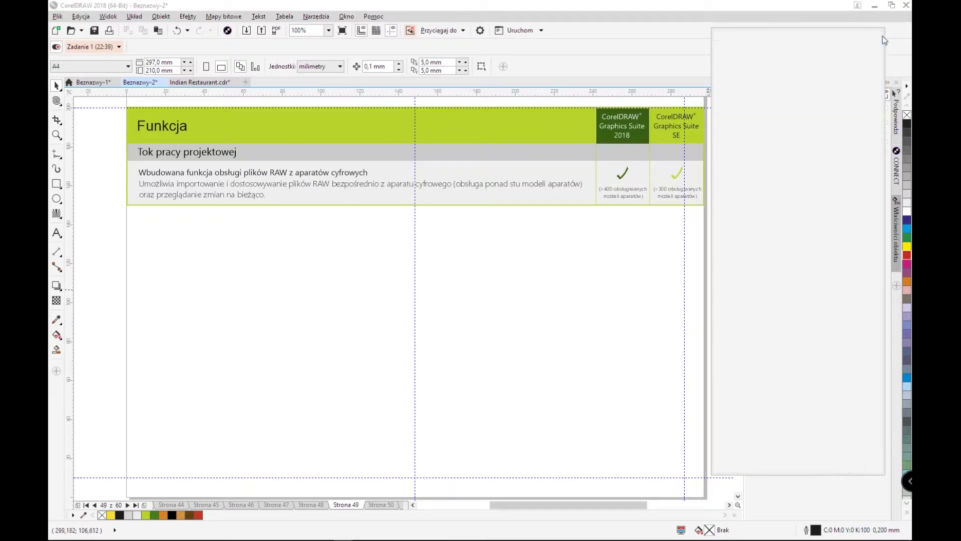
pyautogui.click(888, 83)
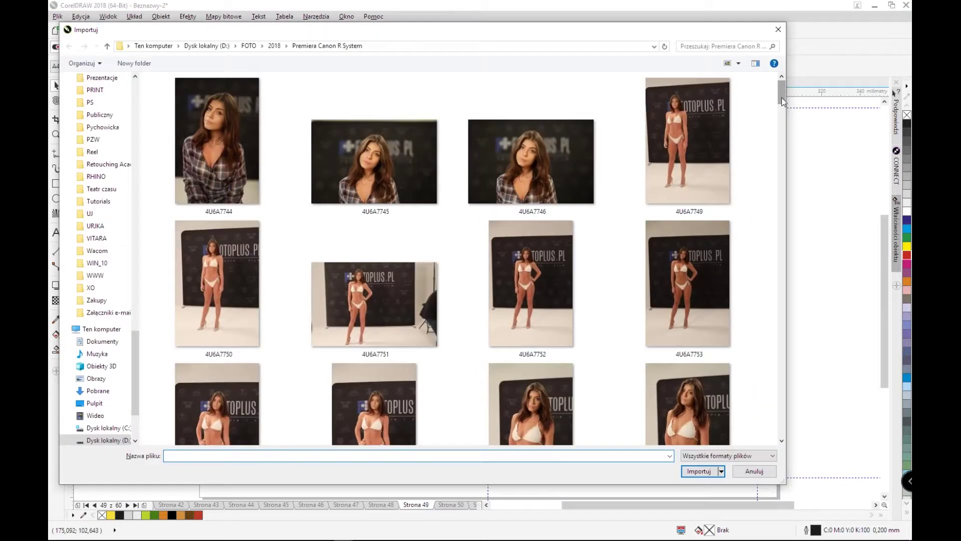
# In the import dialog, open the Vision FF 2018 folder within FOTO\2018 and show its files as large icons
pyautogui.moveTo(783, 98); pyautogui.dragTo(516, 104)
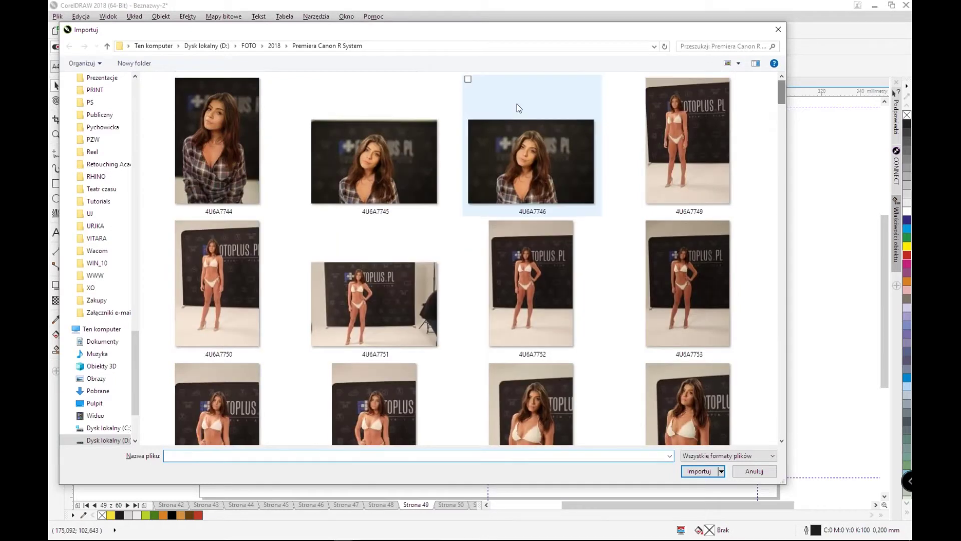
pyautogui.click(274, 46)
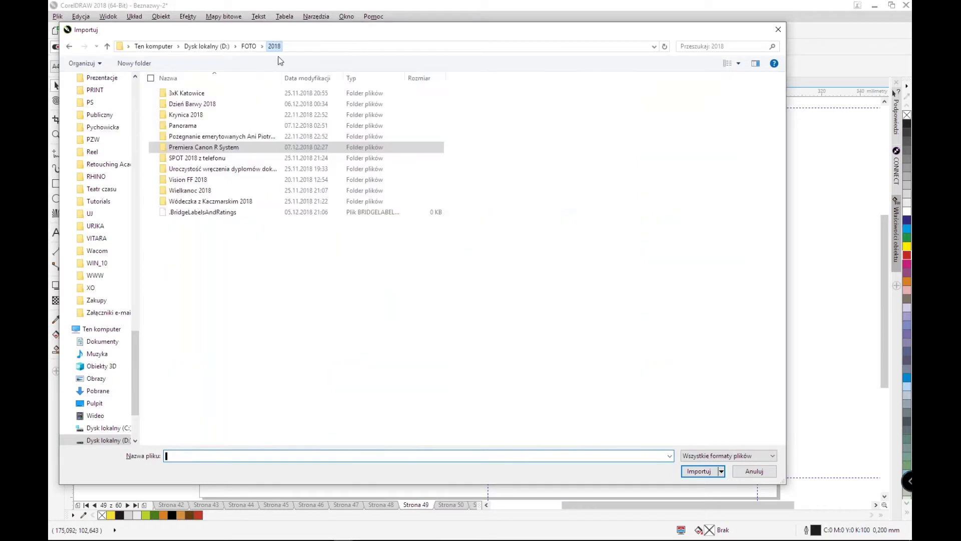
pyautogui.doubleClick(282, 179)
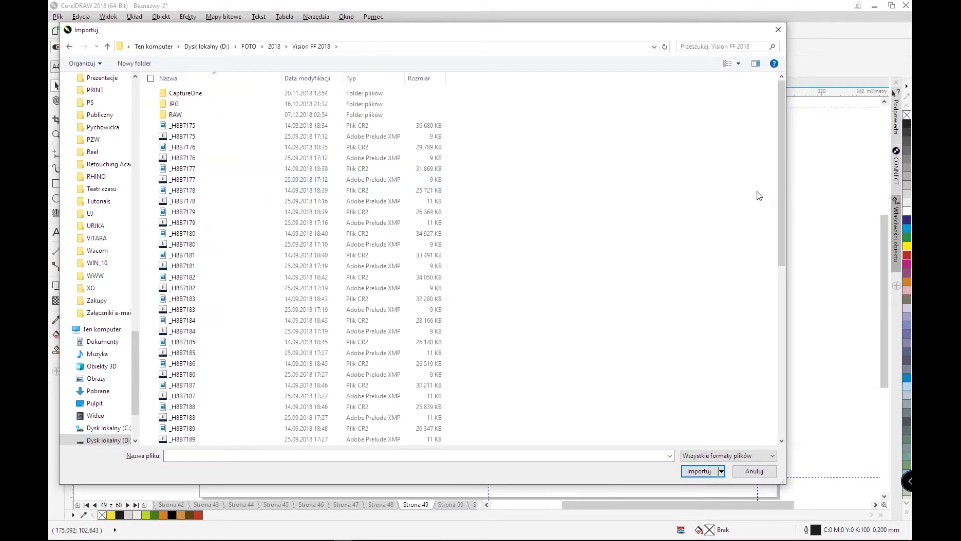
pyautogui.rightClick(620, 175)
pyautogui.moveTo(601, 182)
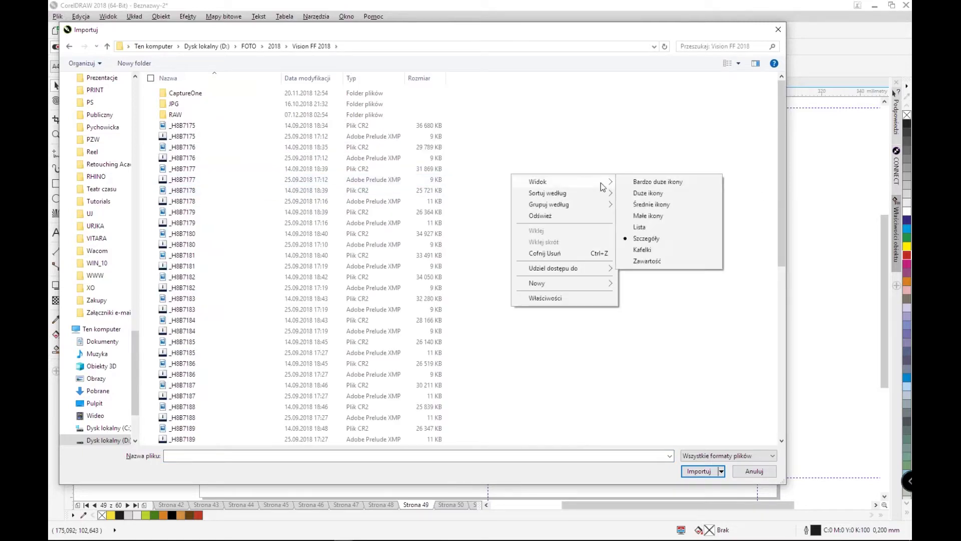
pyautogui.click(649, 195)
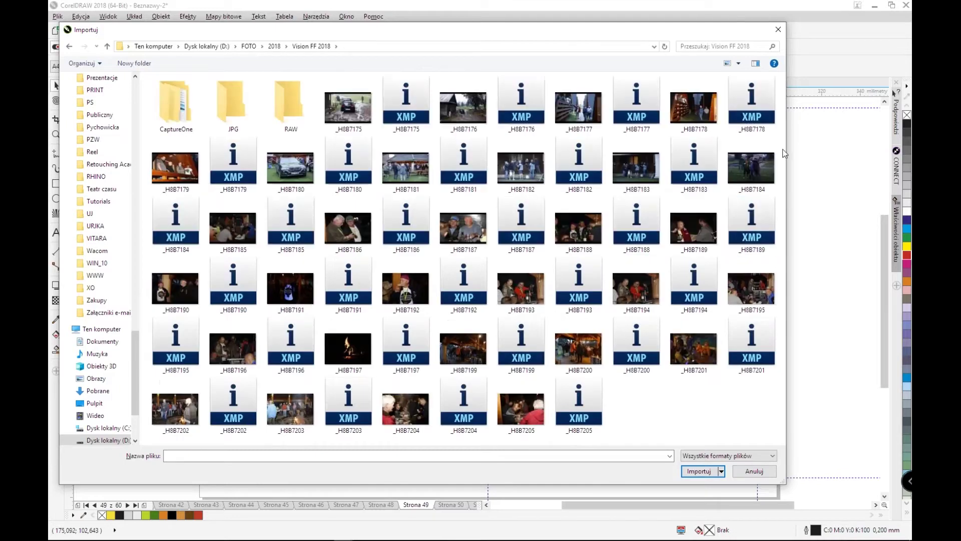
# Import the _H8B7192 photo, declining AfterShot so it opens in the default camera RAW lab
pyautogui.click(412, 294)
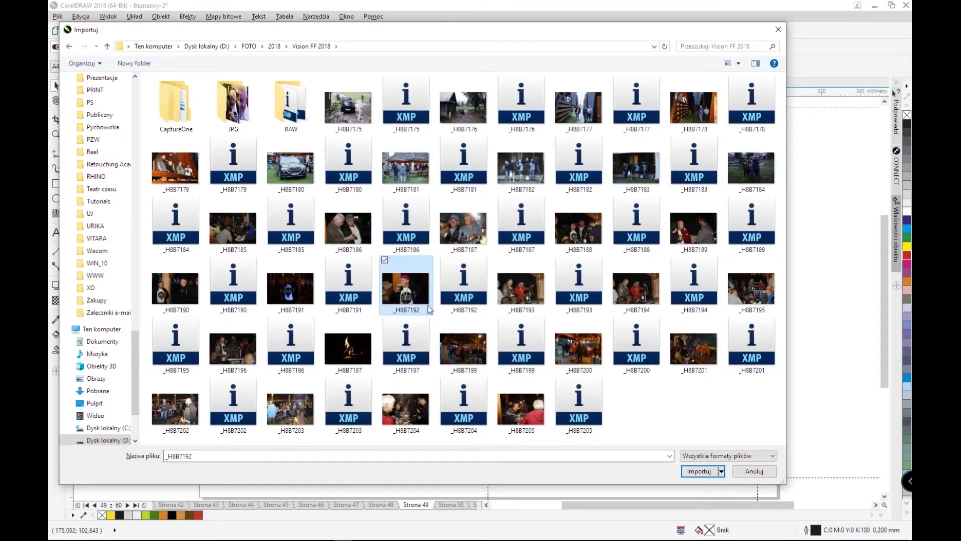
pyautogui.click(693, 474)
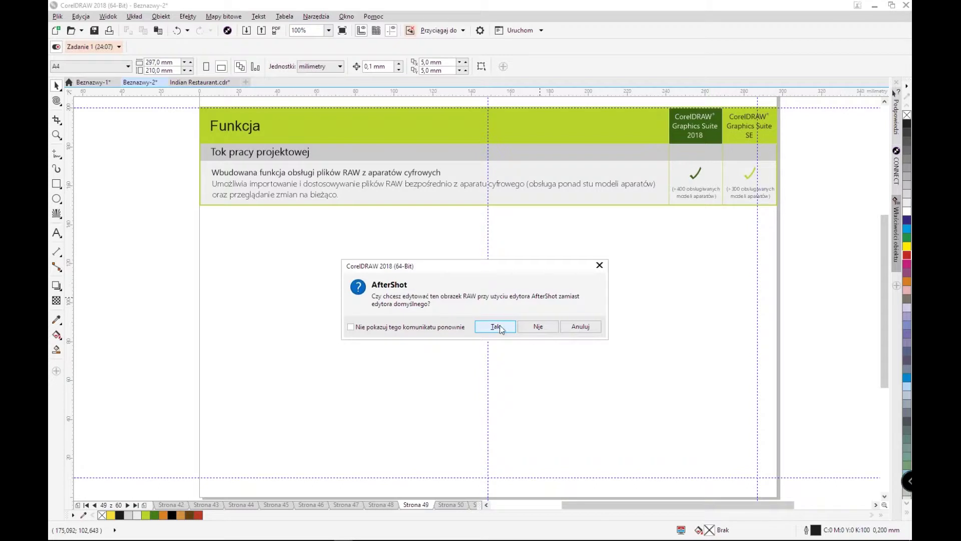
pyautogui.click(536, 329)
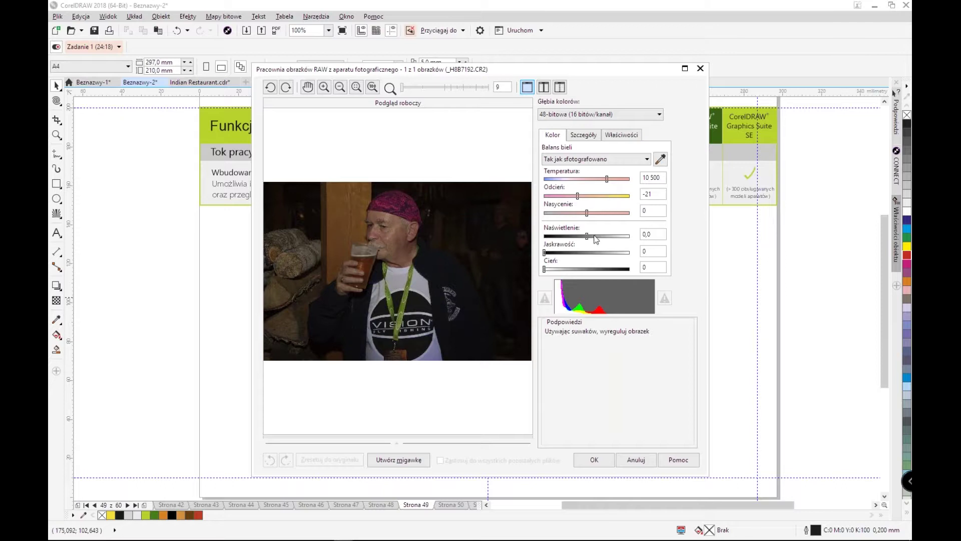
# Set the RAW photo's exposure to 1,6, brightness to 15, shadow to 19 and temperature to 6 641, and accept the adjustments
pyautogui.moveTo(588, 236); pyautogui.dragTo(607, 236)
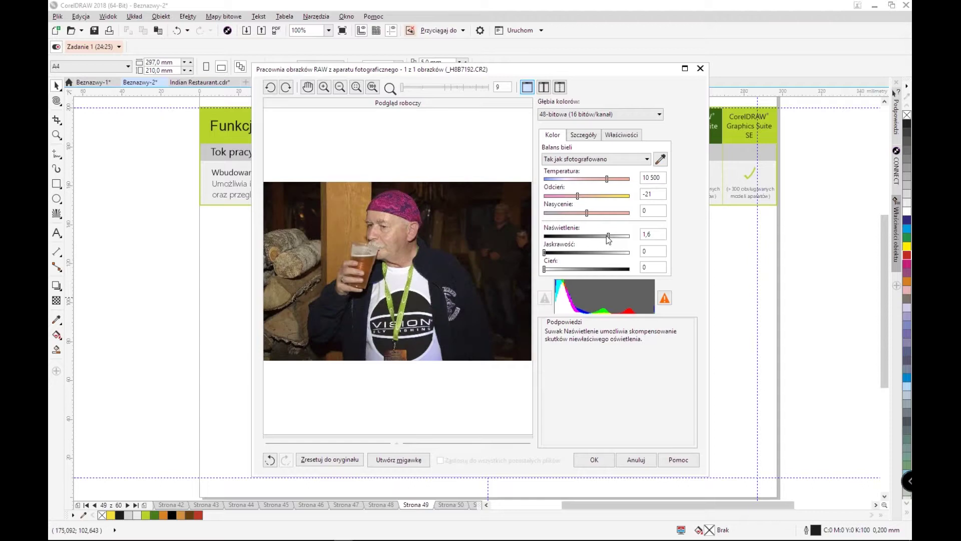
pyautogui.click(571, 255)
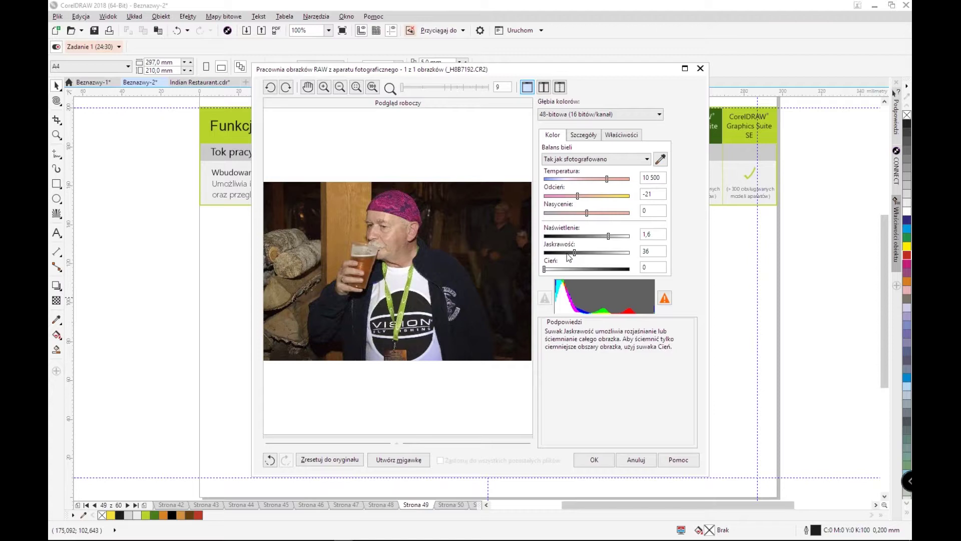
pyautogui.moveTo(568, 255); pyautogui.dragTo(556, 253)
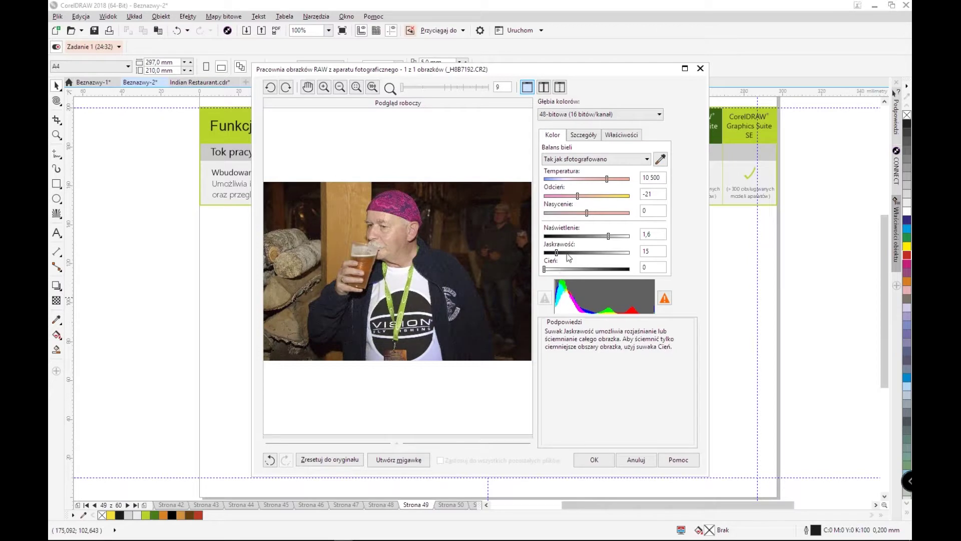
pyautogui.click(560, 269)
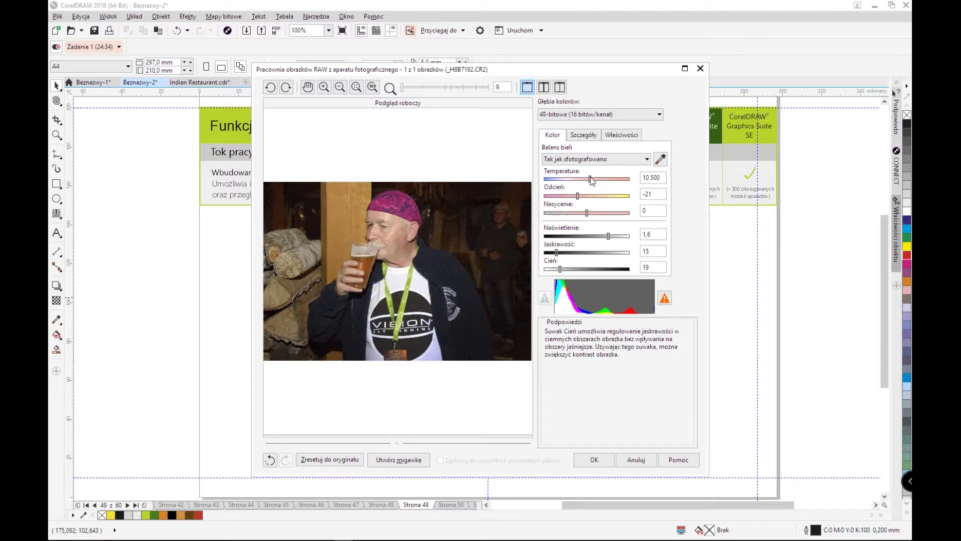
pyautogui.moveTo(591, 179); pyautogui.dragTo(578, 179)
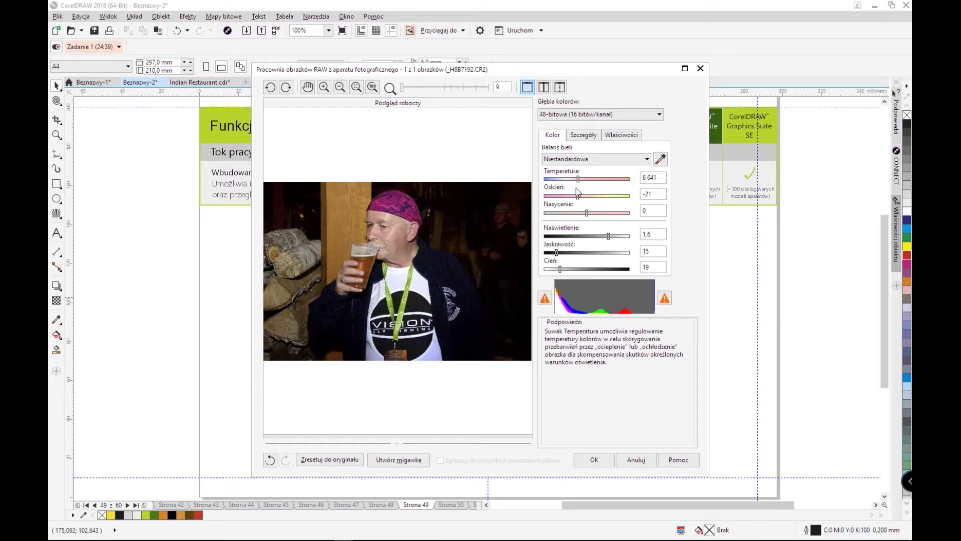
pyautogui.click(606, 461)
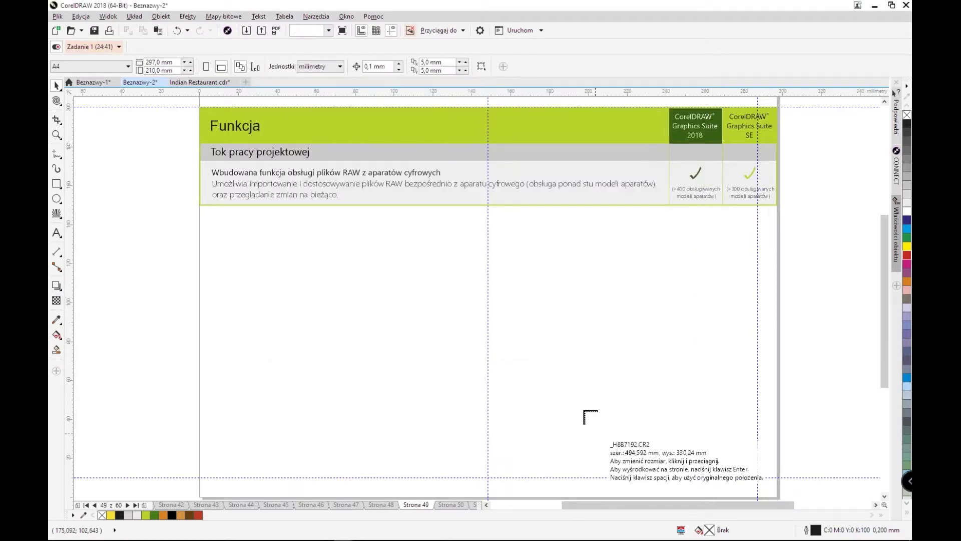
# Place the adjusted photo centred on page 49 and delete it
pyautogui.press('Return')
pyautogui.moveTo(363, 231); pyautogui.dragTo(649, 424)
pyautogui.press('Delete')
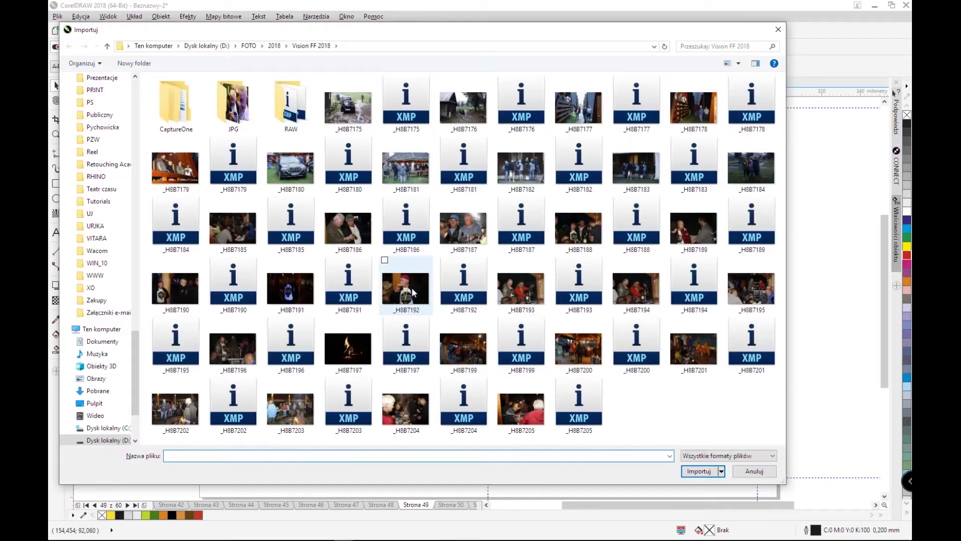
# Import _H8B7192 again with the AfterShot editor and display the photo in Corel AfterShot Pro 3
pyautogui.doubleClick(406, 289)
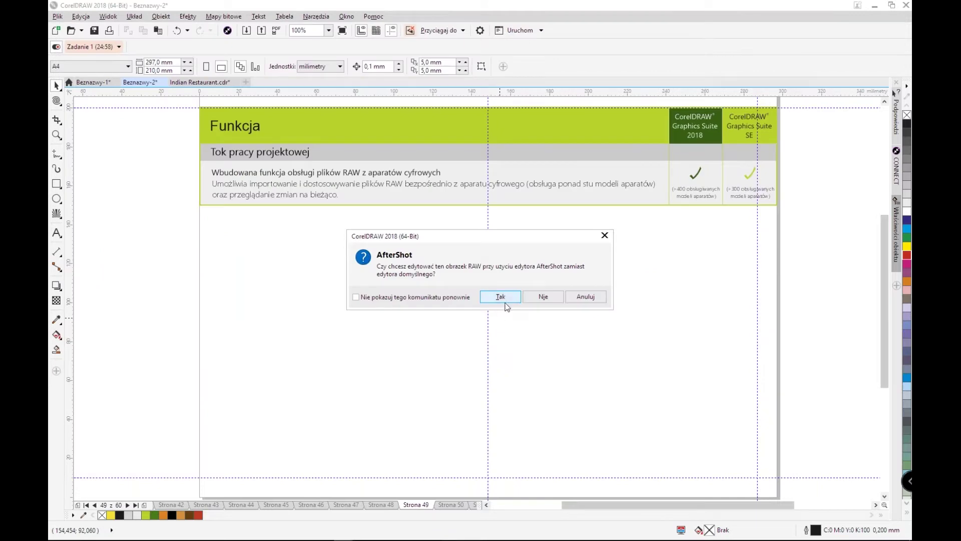
pyautogui.click(505, 299)
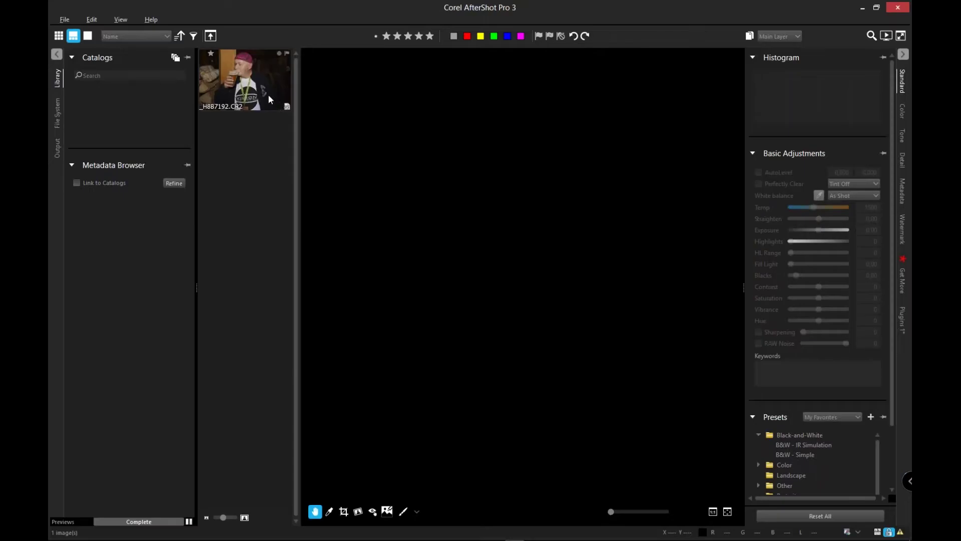
pyautogui.click(270, 100)
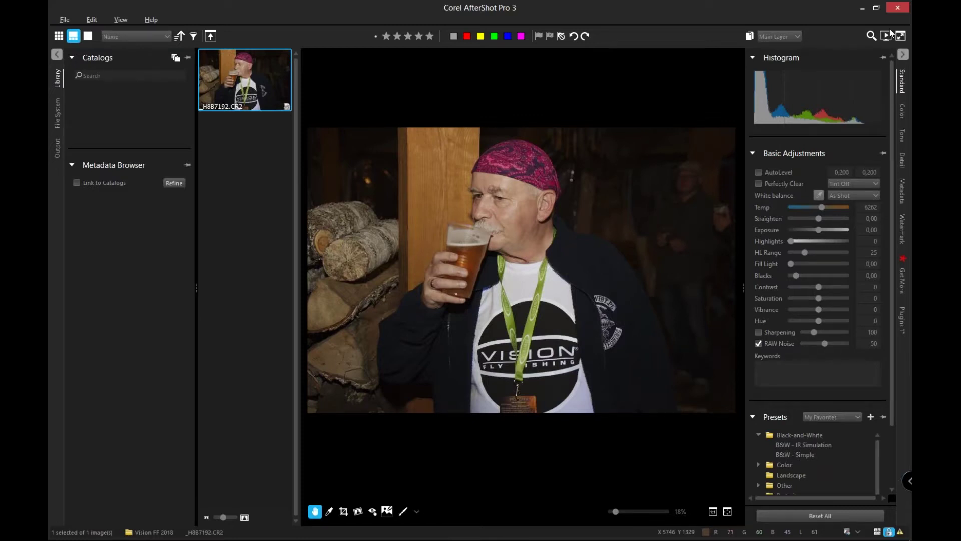
# Look through AfterShot's tone, detail, metadata, watermark, camera profile, plugin and color settings, returning to the standard adjustments
pyautogui.click(902, 135)
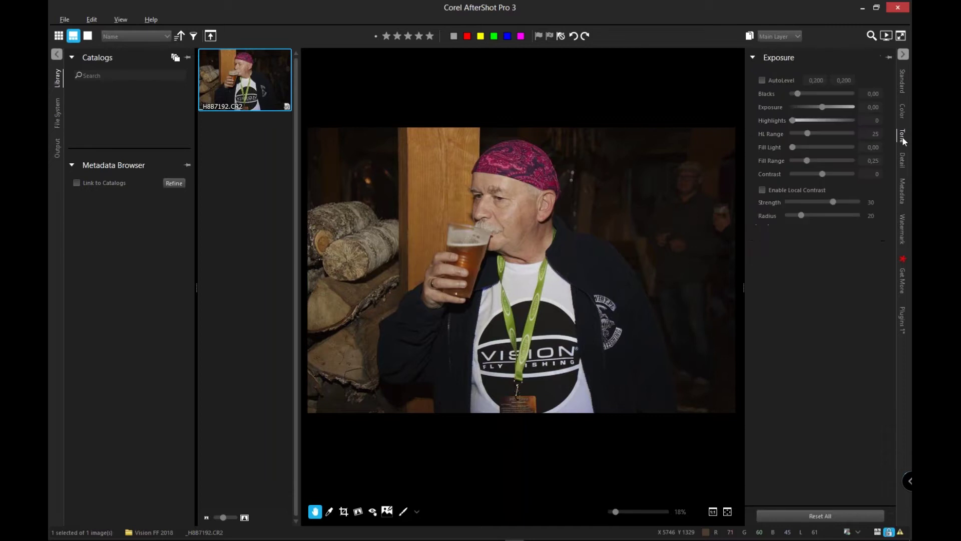
pyautogui.click(903, 164)
pyautogui.click(903, 188)
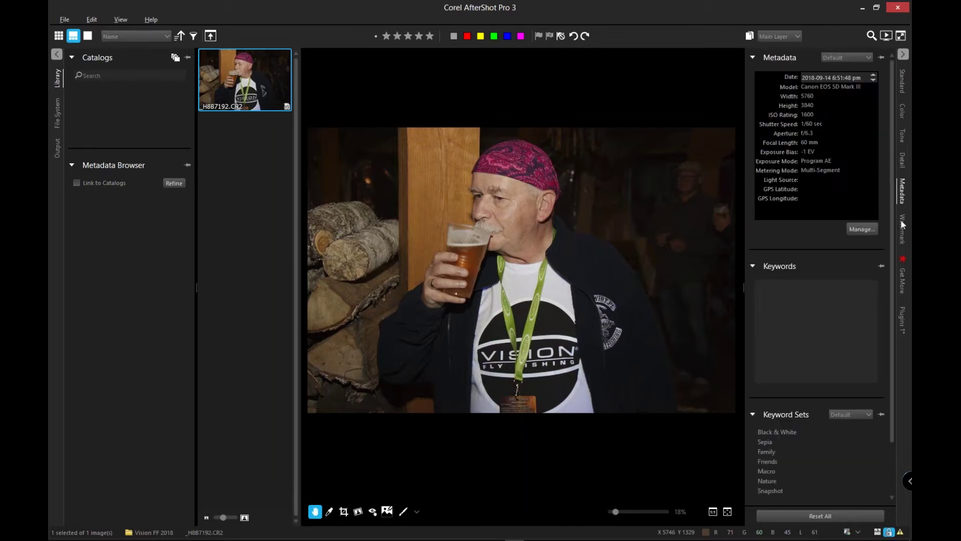
pyautogui.click(904, 228)
pyautogui.click(903, 275)
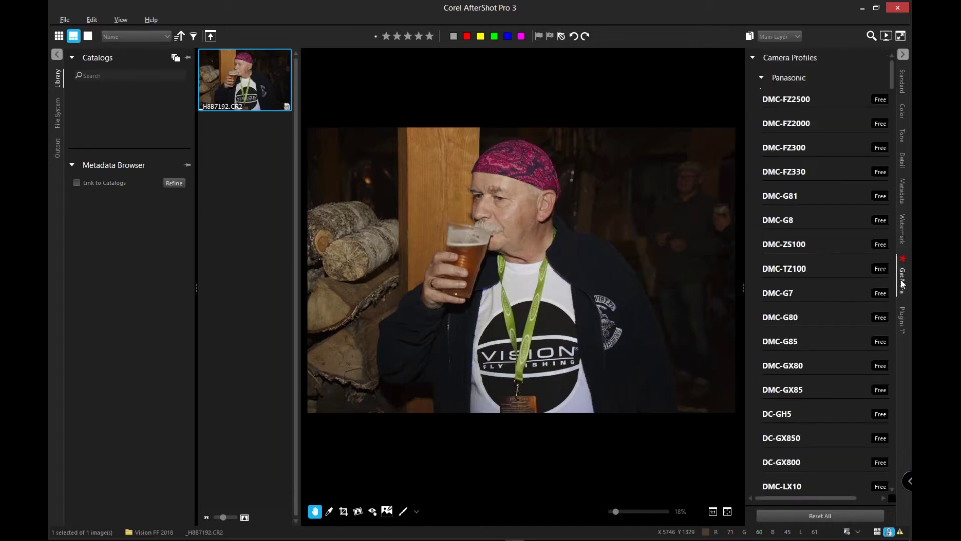
pyautogui.click(904, 230)
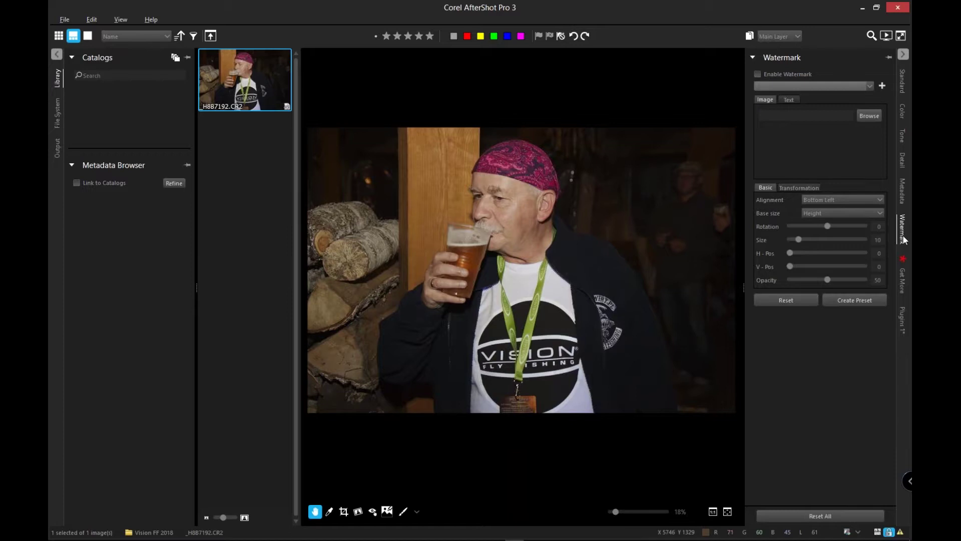
pyautogui.click(903, 279)
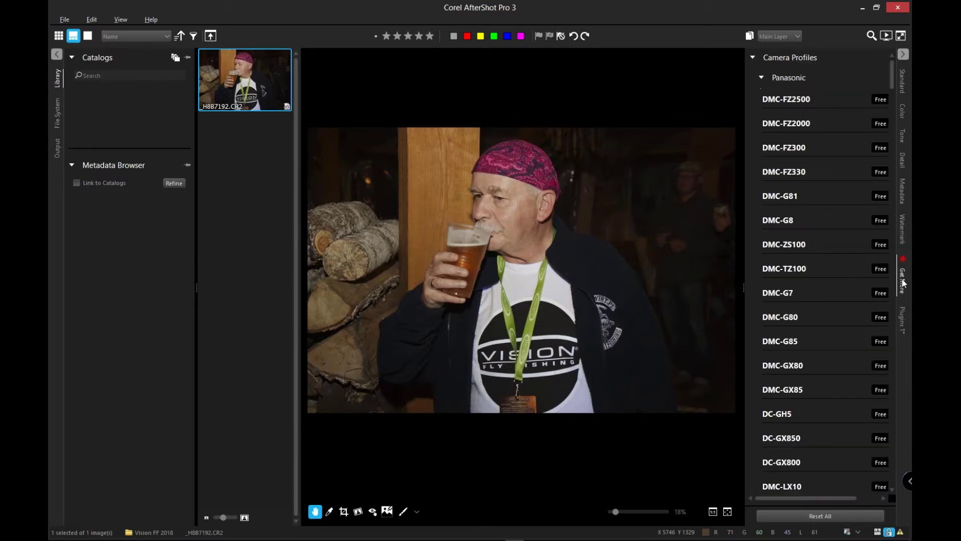
pyautogui.click(903, 315)
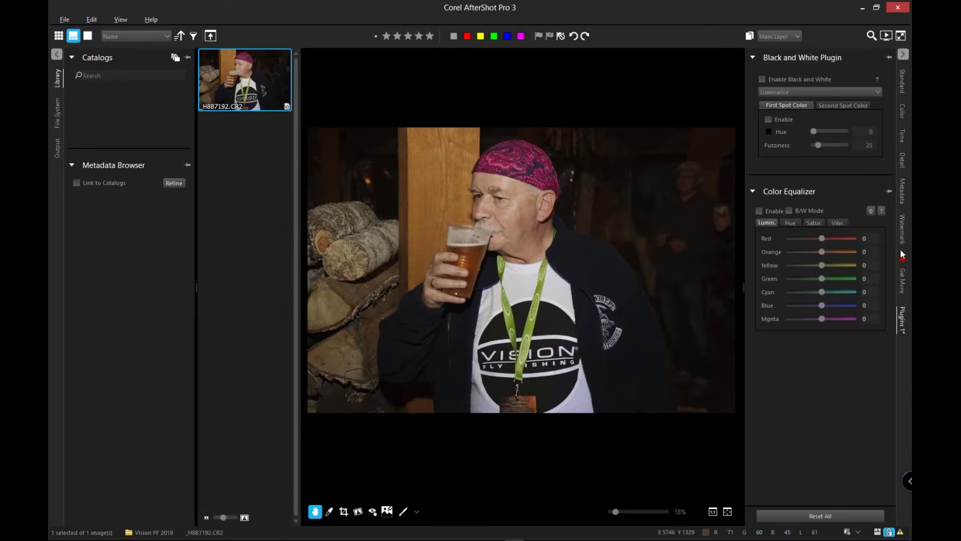
pyautogui.click(903, 114)
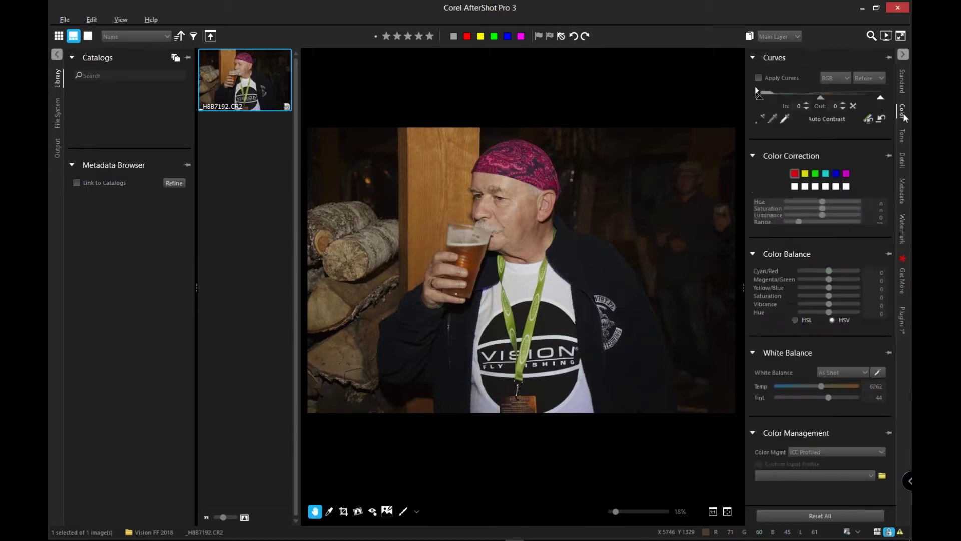
pyautogui.click(902, 85)
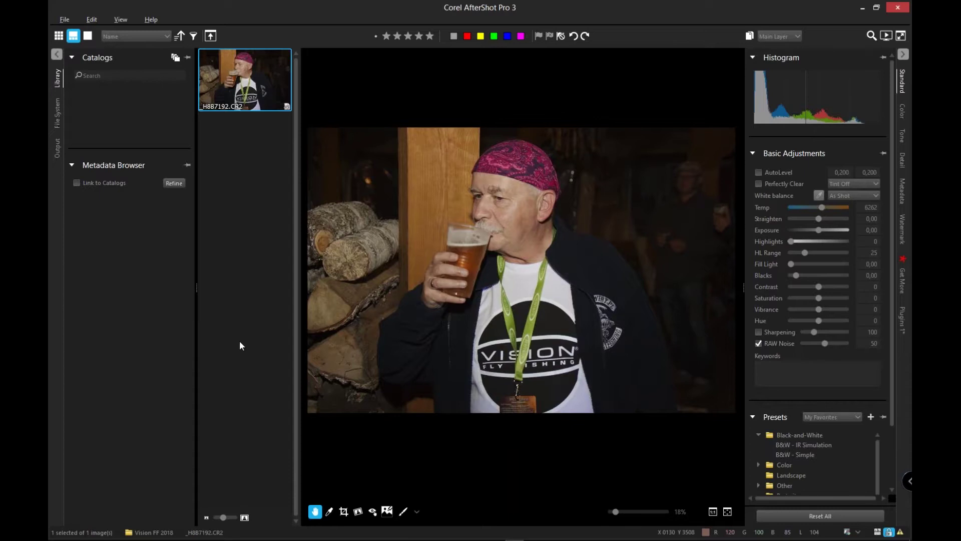
# Close AfterShot Pro and show page 50 of the feature comparison
pyautogui.click(897, 7)
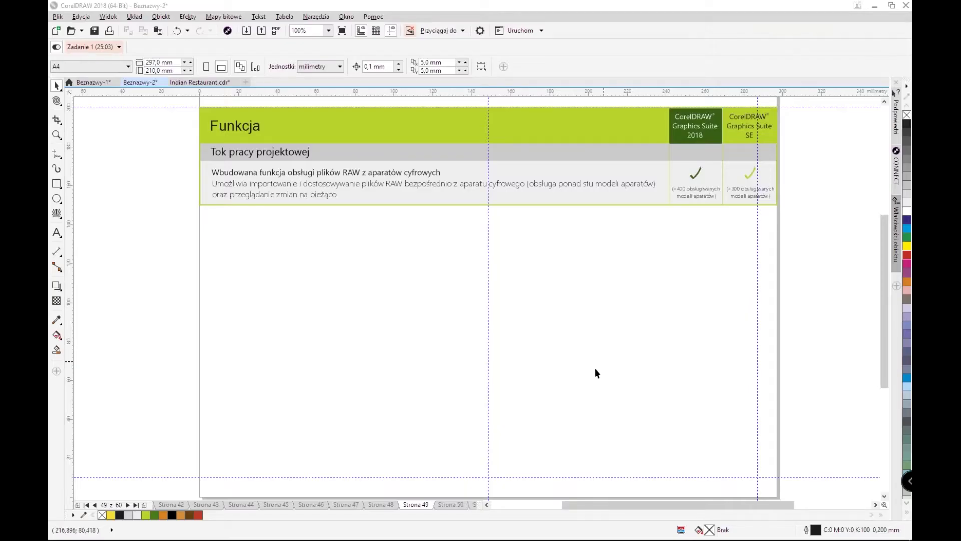
pyautogui.click(452, 505)
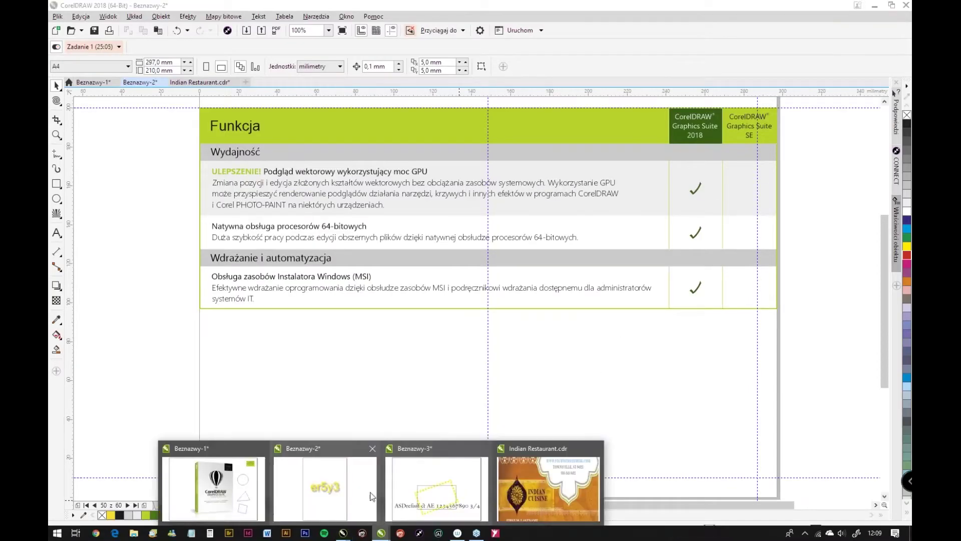
# Switch to CorelDRAW SE and open the Vision FF 2018 folder within D:\FOTO\2018 for importing
pyautogui.click(382, 532)
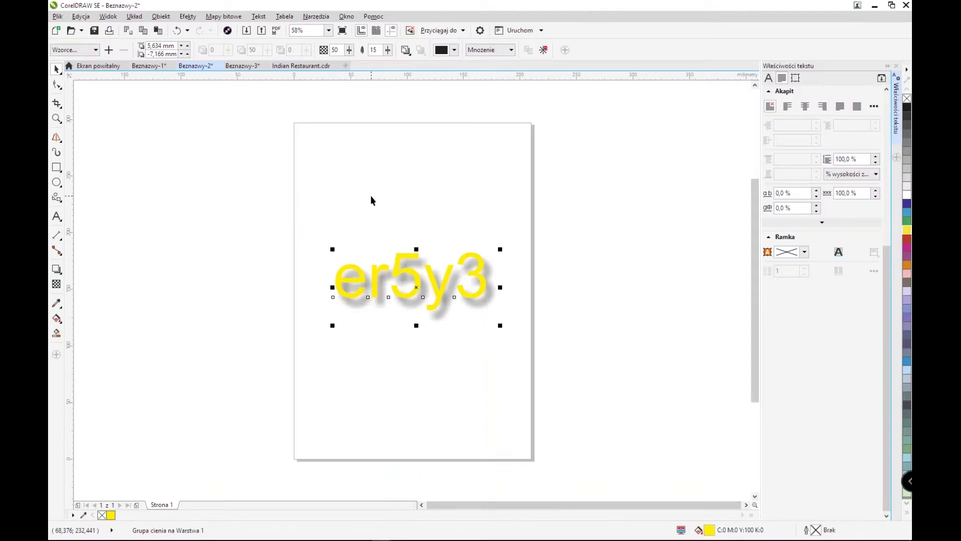
pyautogui.hotkey('ctrl', 'i')
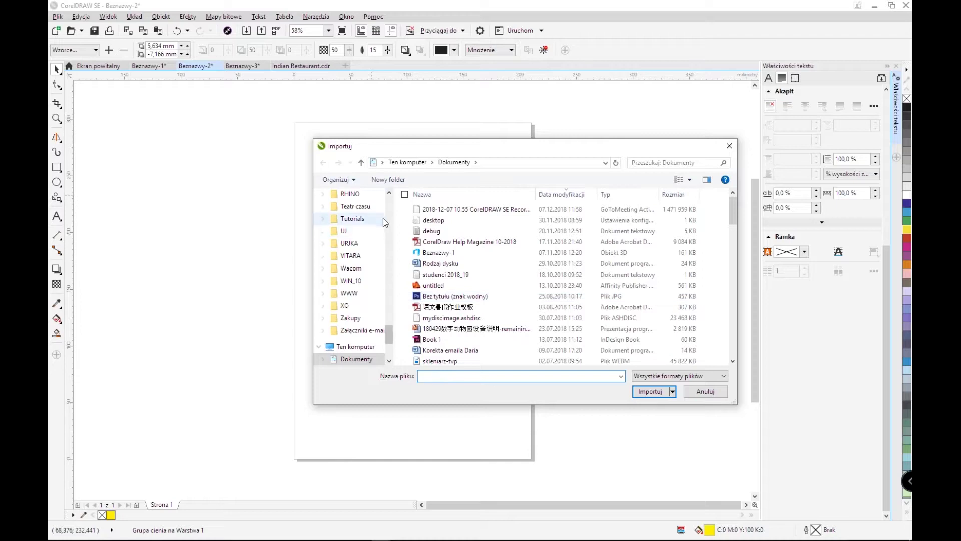
pyautogui.click(391, 306)
pyautogui.click(390, 306)
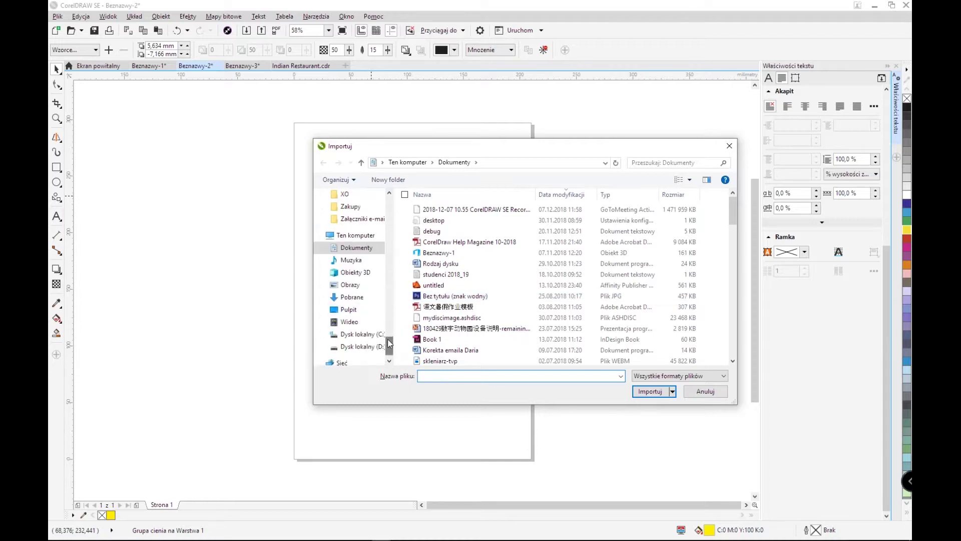
pyautogui.click(363, 239)
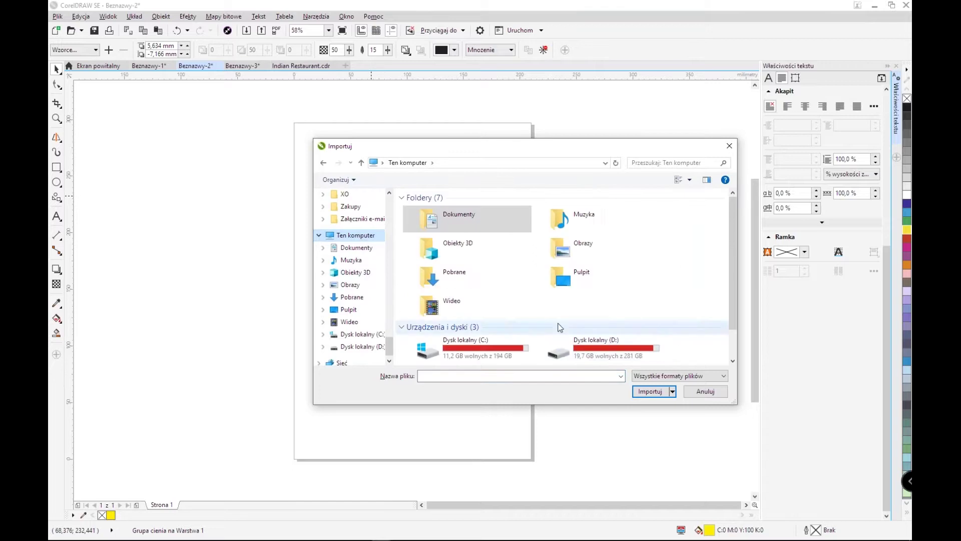
pyautogui.doubleClick(590, 350)
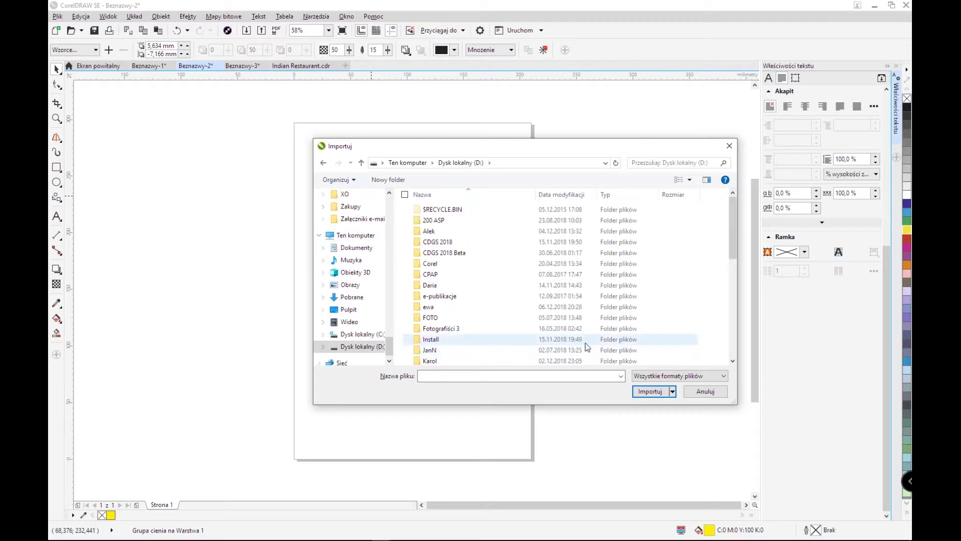
pyautogui.doubleClick(478, 317)
pyautogui.doubleClick(431, 222)
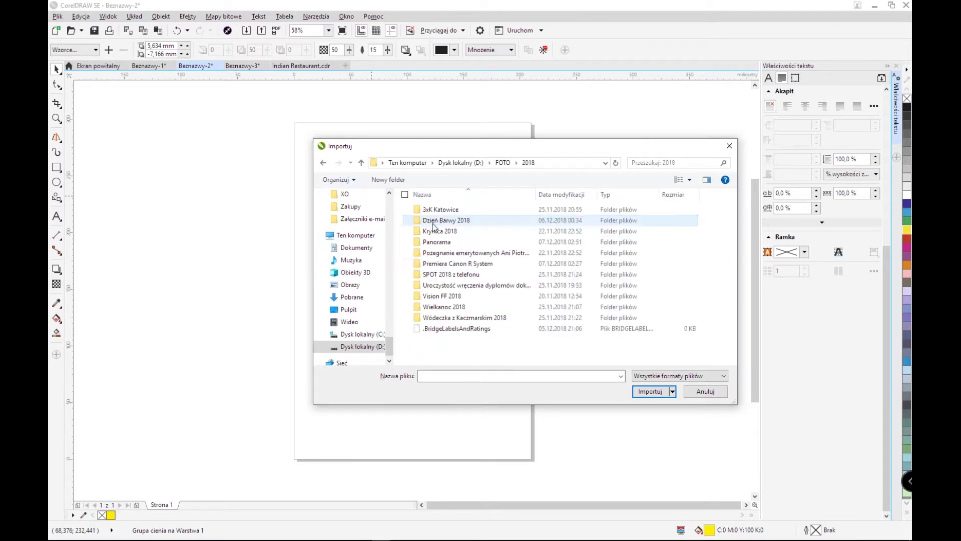
pyautogui.doubleClick(479, 294)
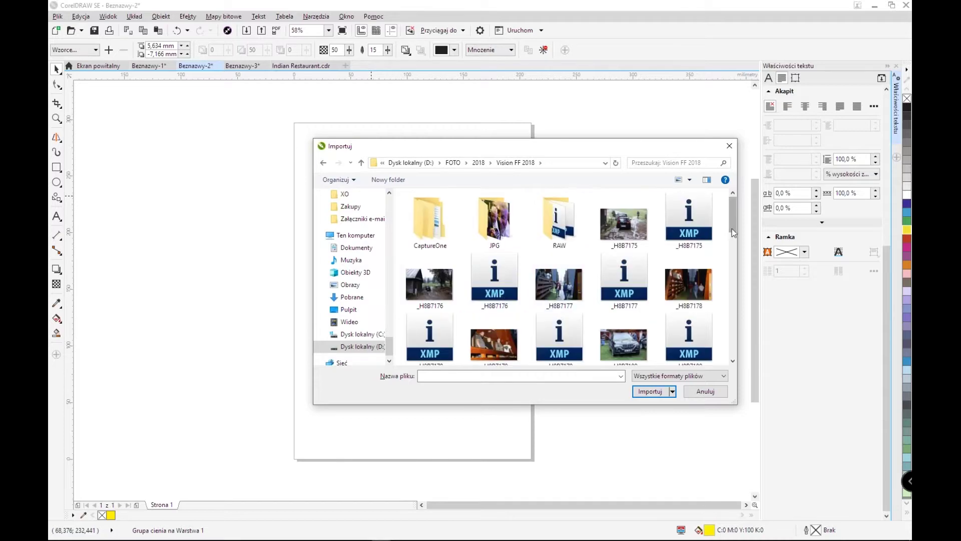
# Import _H8B7528 from the RAW subfolder with the AfterShot editor and display the photo in Corel AfterShot Pro 3
pyautogui.scroll(-1, 733, 235)
pyautogui.moveTo(733, 235); pyautogui.dragTo(686, 238)
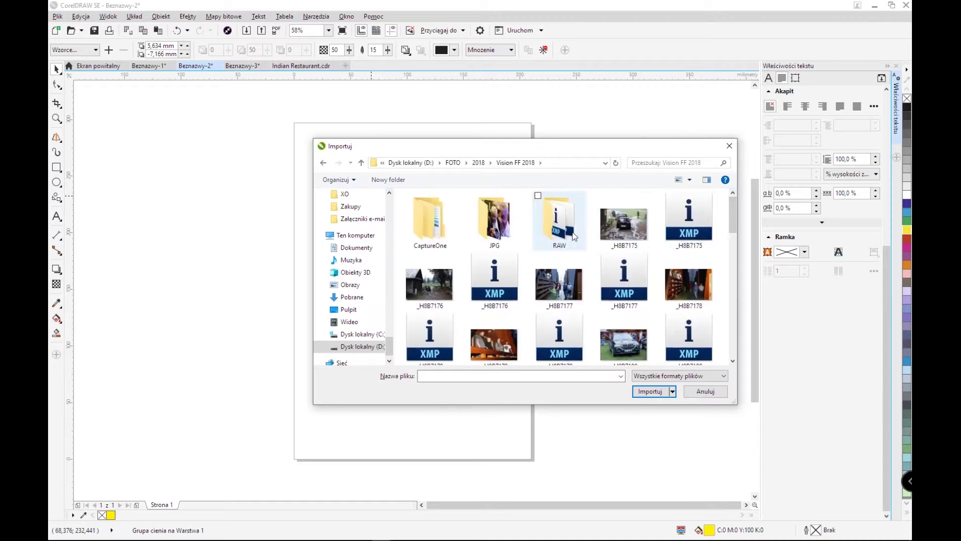
pyautogui.doubleClick(559, 220)
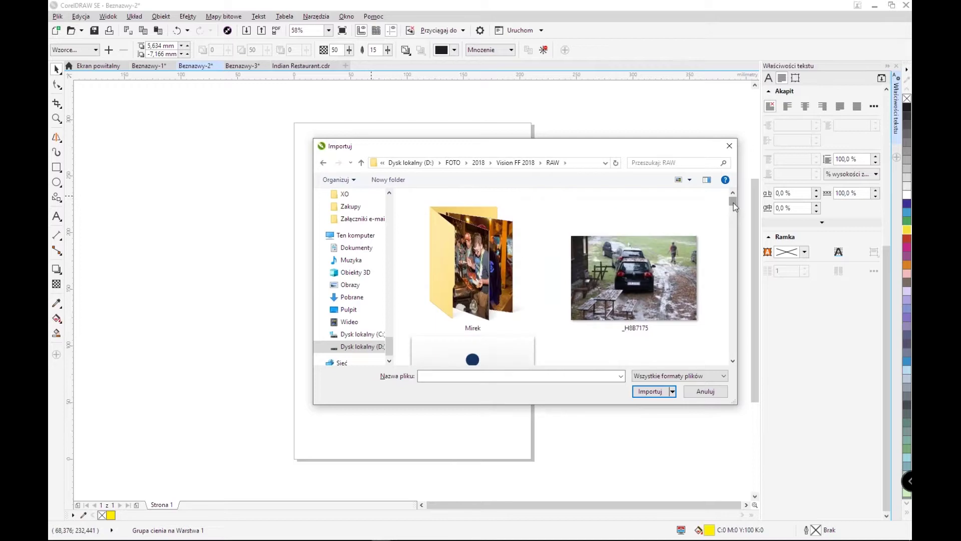
pyautogui.moveTo(733, 203); pyautogui.dragTo(736, 250)
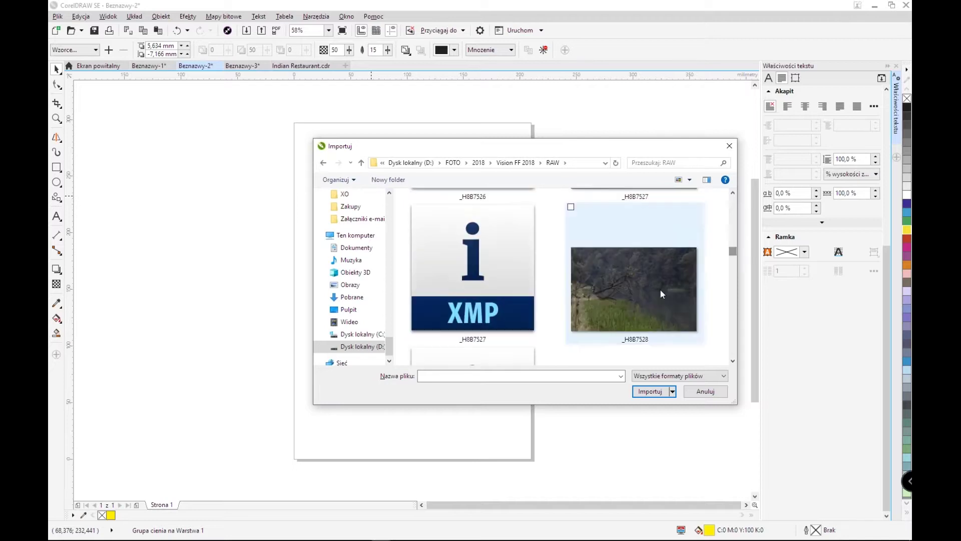
pyautogui.click(641, 296)
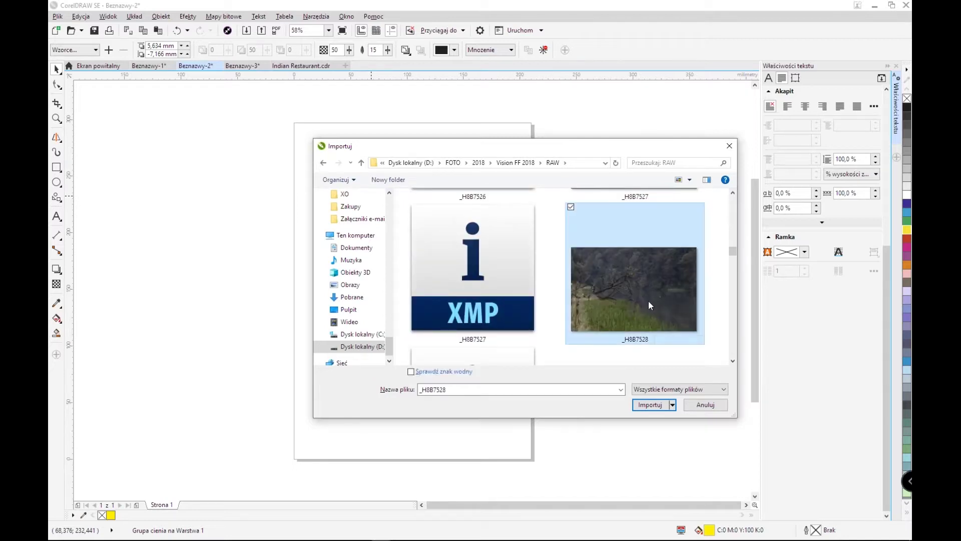
pyautogui.click(656, 405)
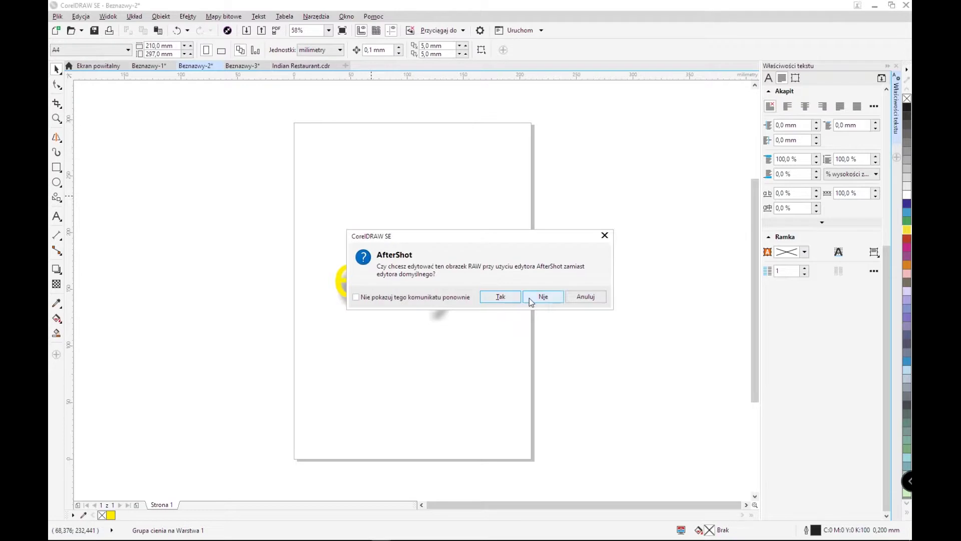
pyautogui.click(510, 296)
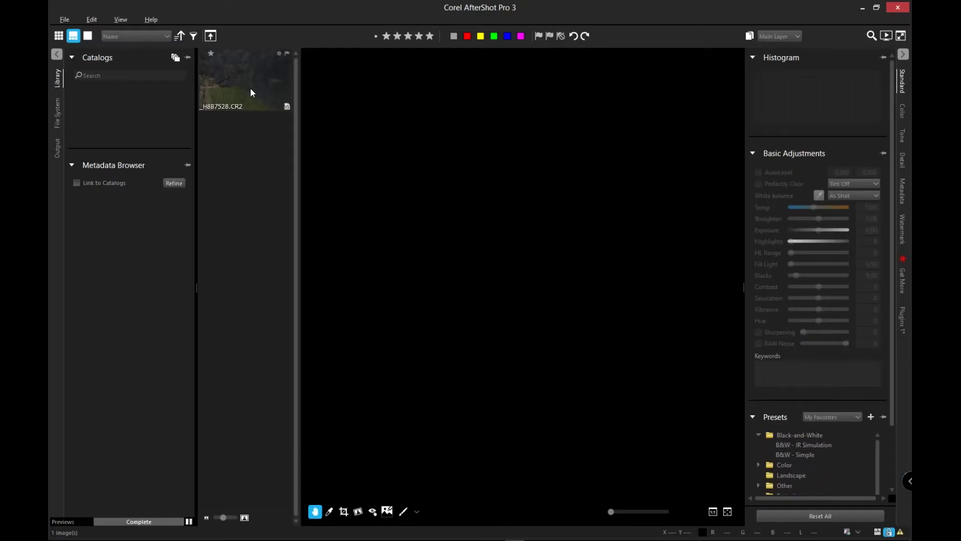
pyautogui.click(249, 88)
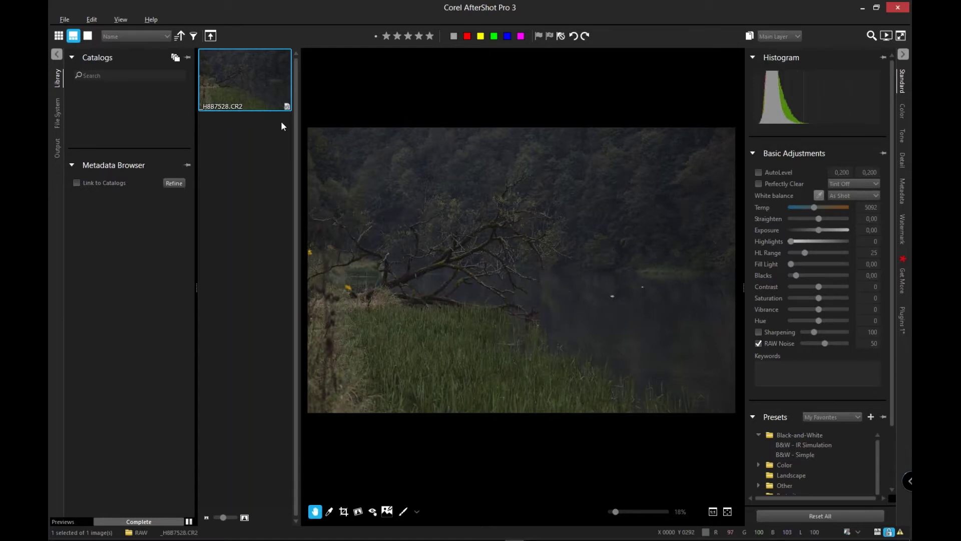
# Send the _H8B7528 photo to AfterShot HDR as a single RAW photo and dismiss the Getting Started guide
pyautogui.rightClick(263, 100)
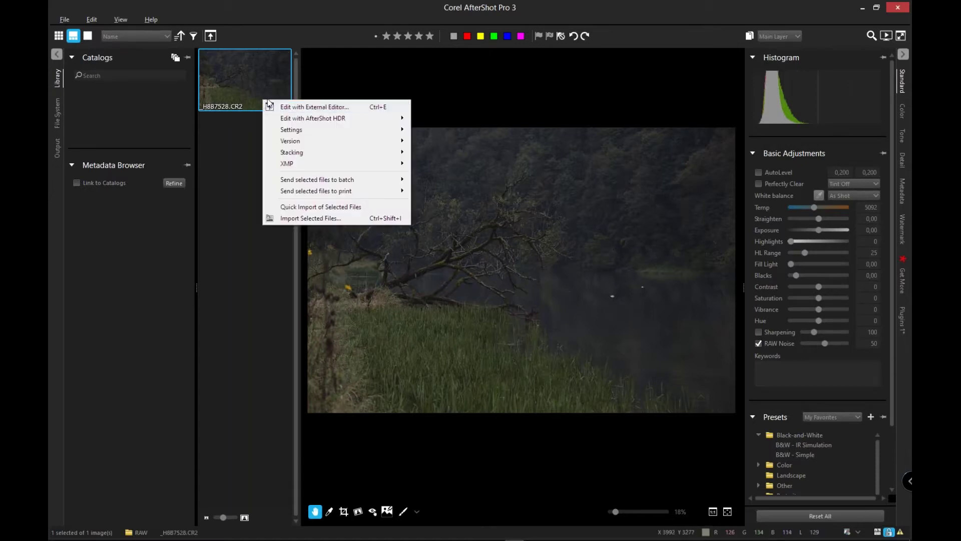
pyautogui.moveTo(312, 122)
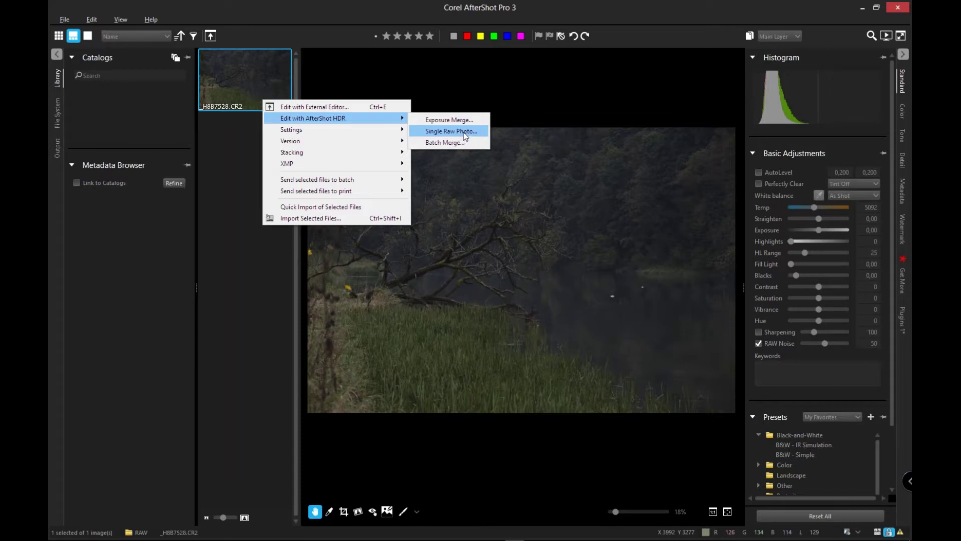
pyautogui.click(464, 133)
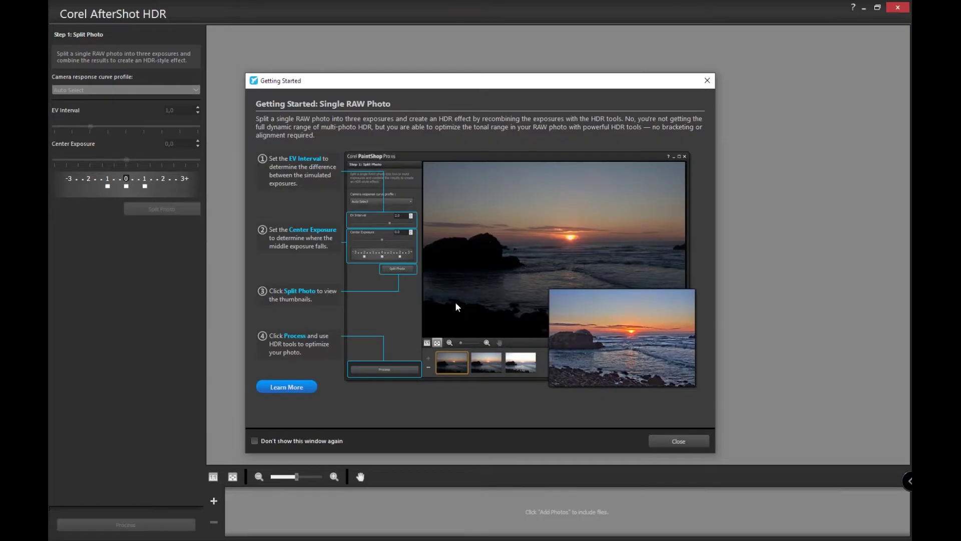
pyautogui.click(674, 440)
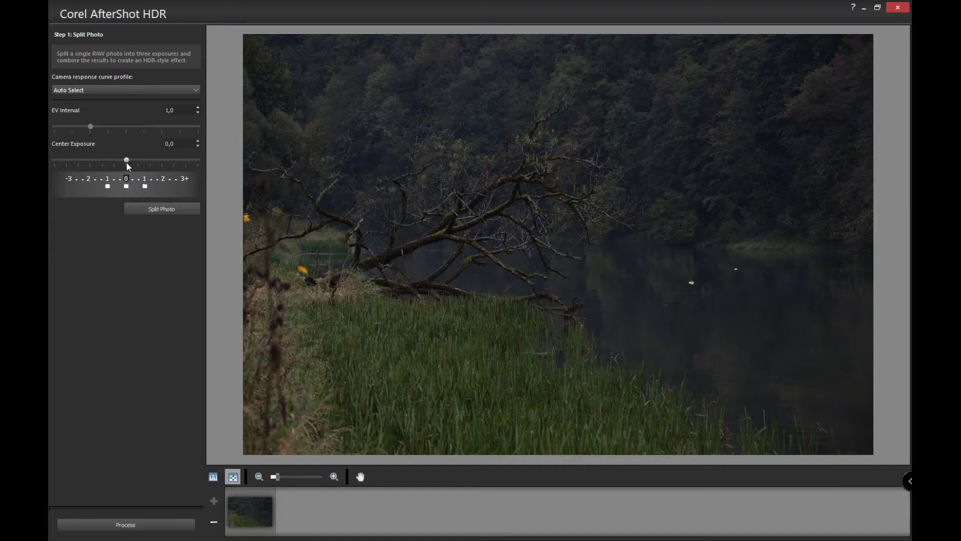
# Split the photo into three exposures with an EV interval of 1.3 and a center exposure of 0.3
pyautogui.moveTo(128, 161); pyautogui.dragTo(140, 160)
pyautogui.moveTo(96, 127); pyautogui.dragTo(108, 127)
pyautogui.click(171, 212)
pyautogui.moveTo(116, 127); pyautogui.dragTo(143, 129)
pyautogui.moveTo(136, 126); pyautogui.dragTo(119, 129)
pyautogui.click(183, 214)
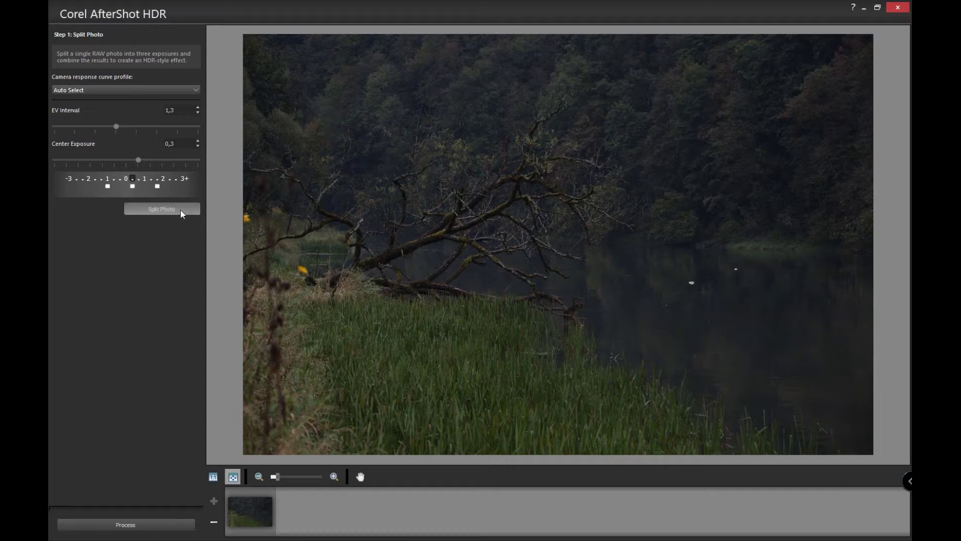
pyautogui.click(182, 212)
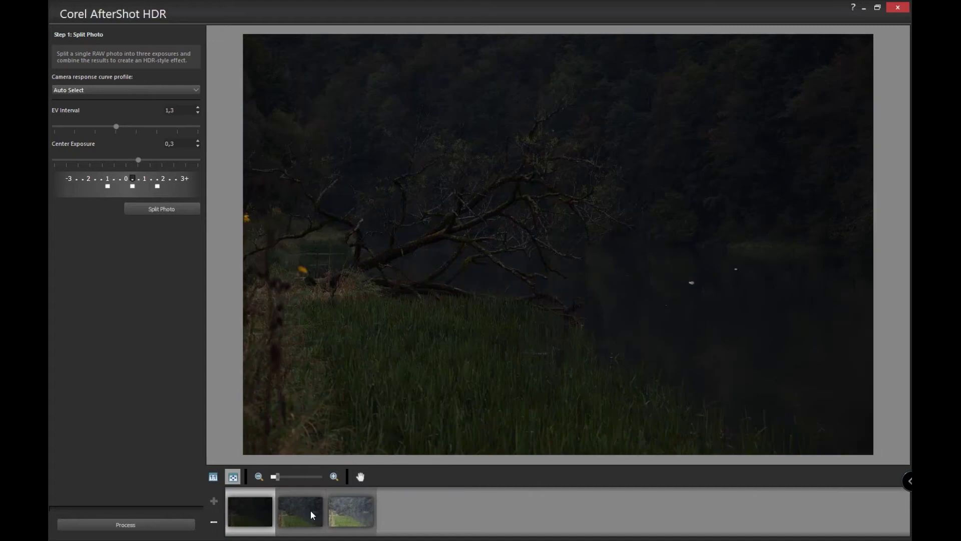
# Compare the dark, middle and bright exposures, and process them into a combined HDR image
pyautogui.click(311, 514)
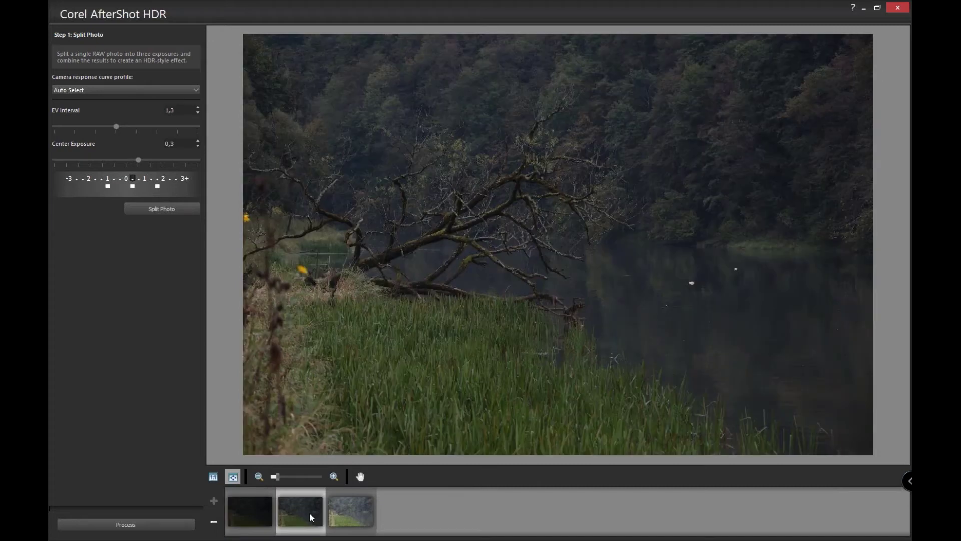
pyautogui.click(345, 509)
pyautogui.click(313, 517)
pyautogui.press('Left')
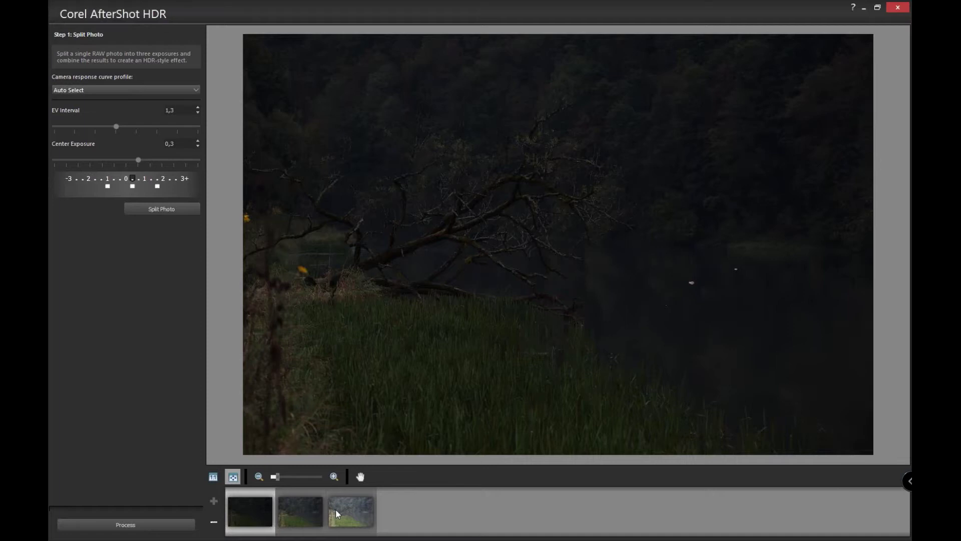
pyautogui.click(335, 509)
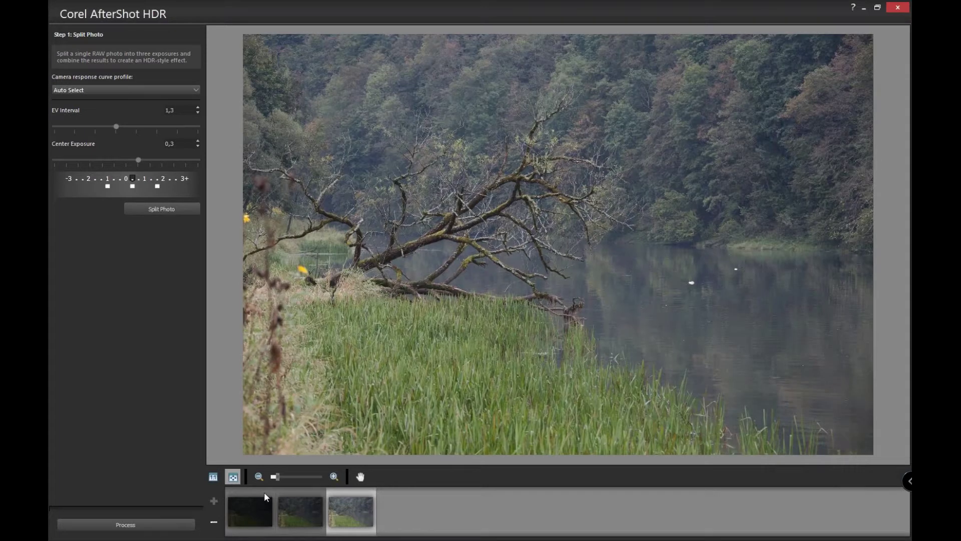
pyautogui.click(176, 525)
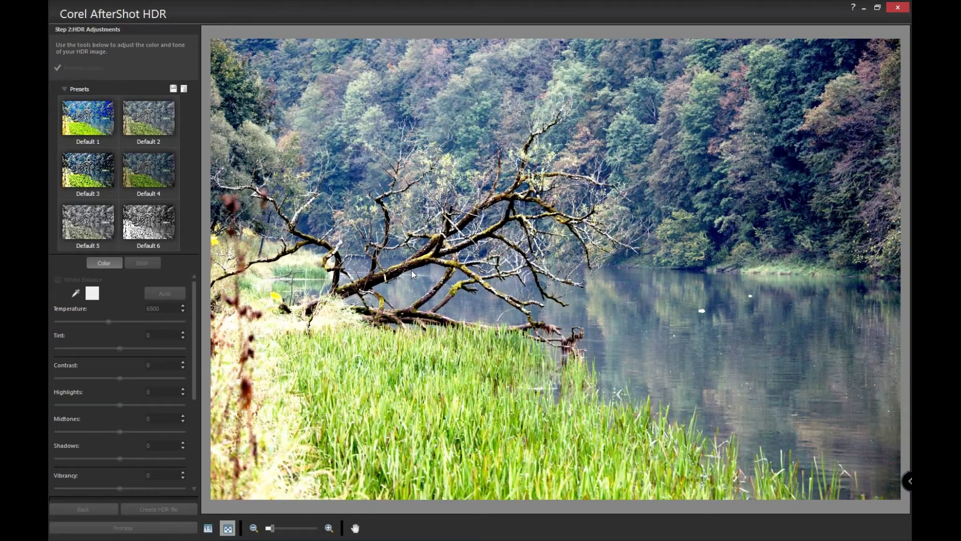
# Try the Default 4, Default 6 and Default 5 presets on the HDR image
pyautogui.click(141, 131)
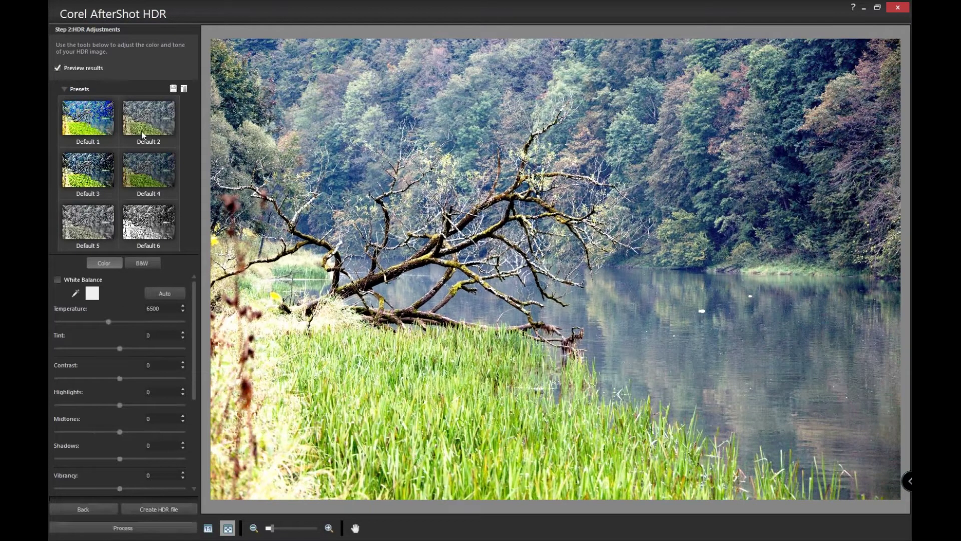
pyautogui.click(152, 173)
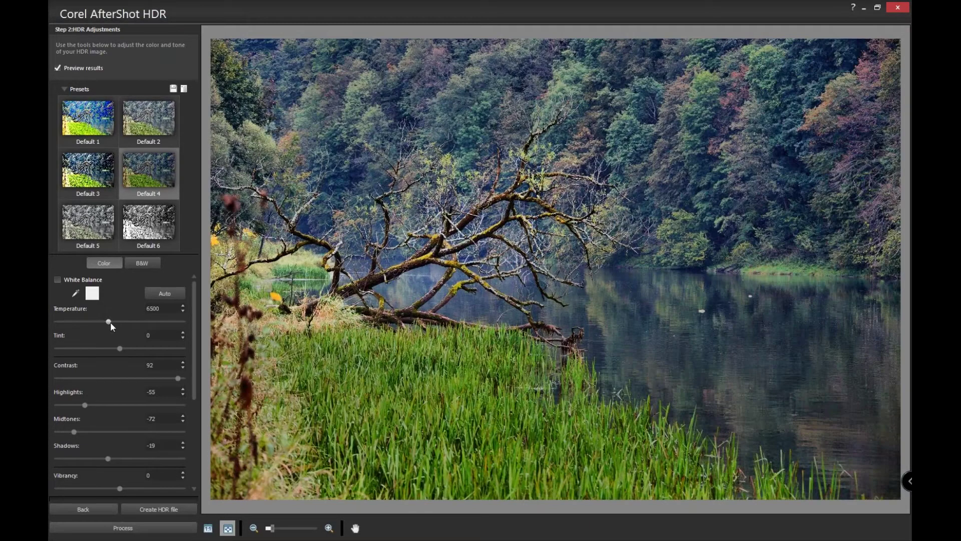
pyautogui.click(139, 225)
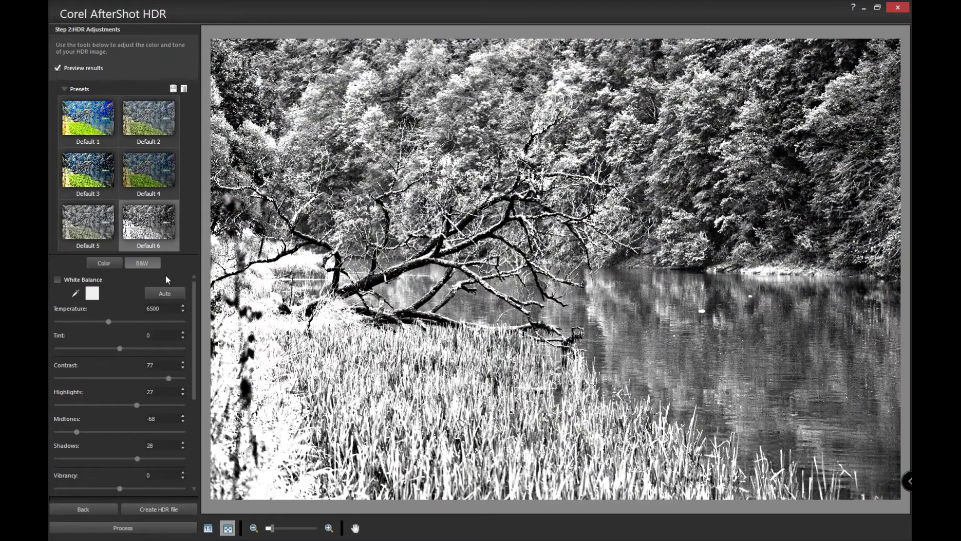
pyautogui.click(94, 243)
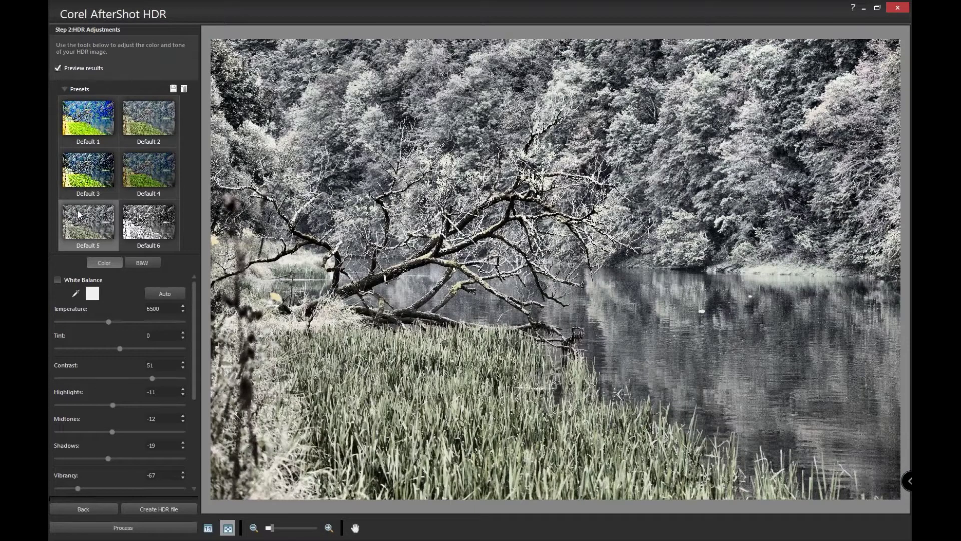
# Apply the Default 3 preset to the HDR image and set Highlights to -5
pyautogui.click(83, 175)
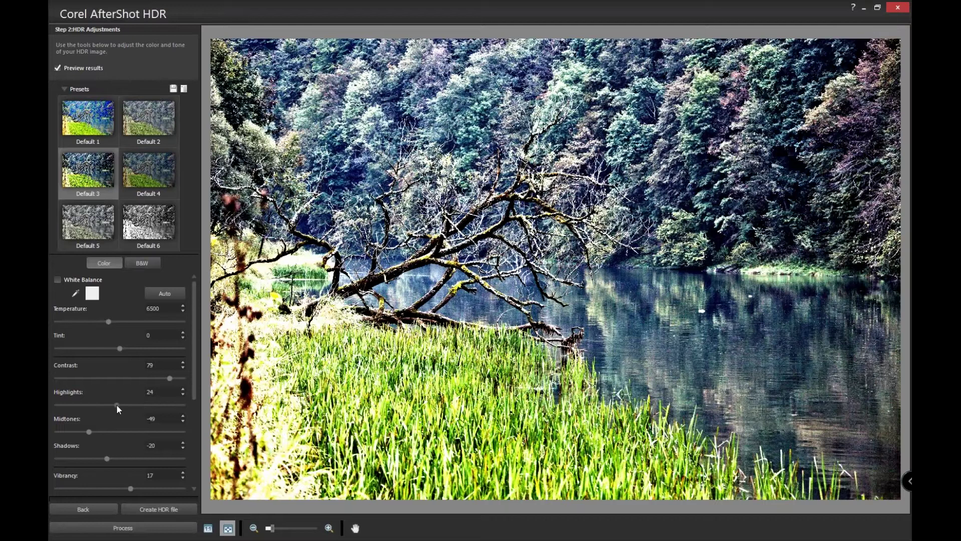
pyautogui.click(116, 404)
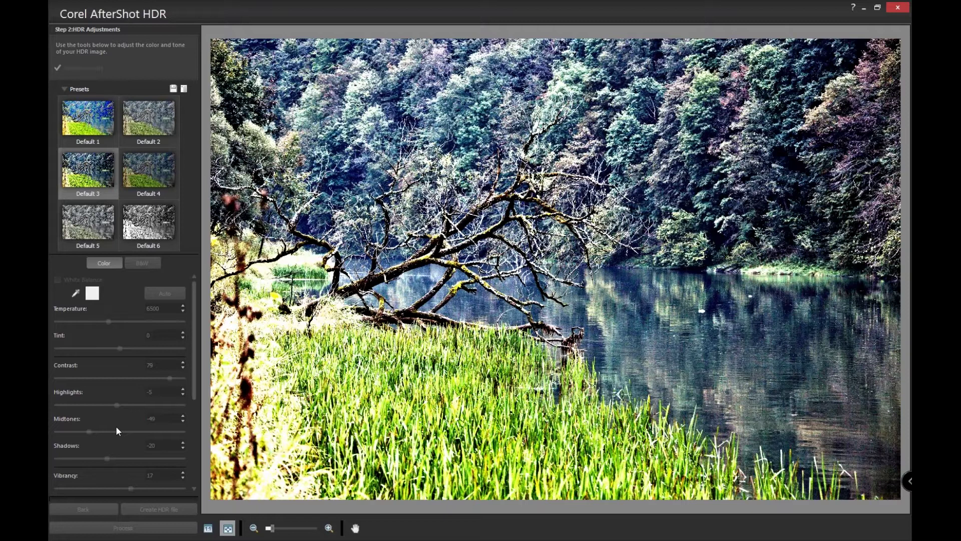
pyautogui.scroll(-3, 86, 421)
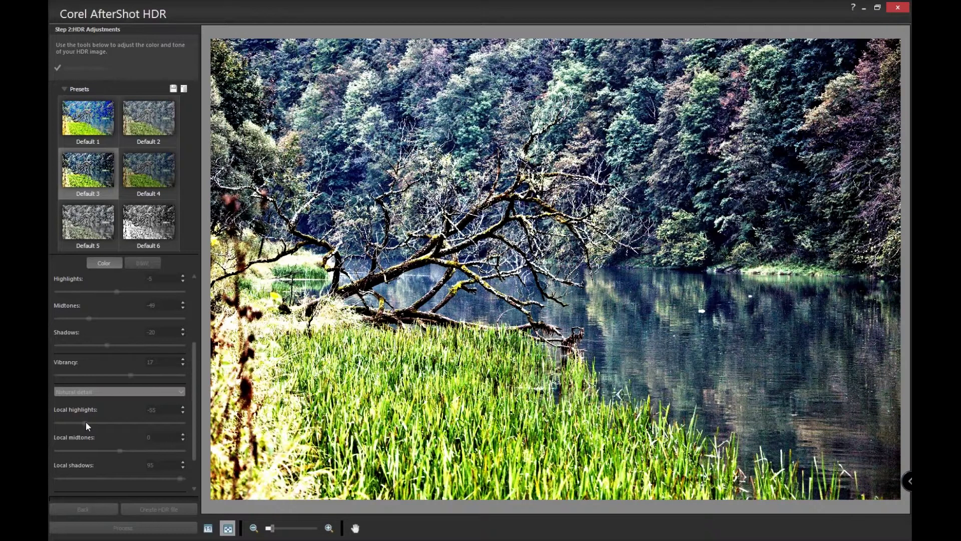
# Set the HDR image's local highlights to -71 and local shadows to 60
pyautogui.scroll(-3, 86, 421)
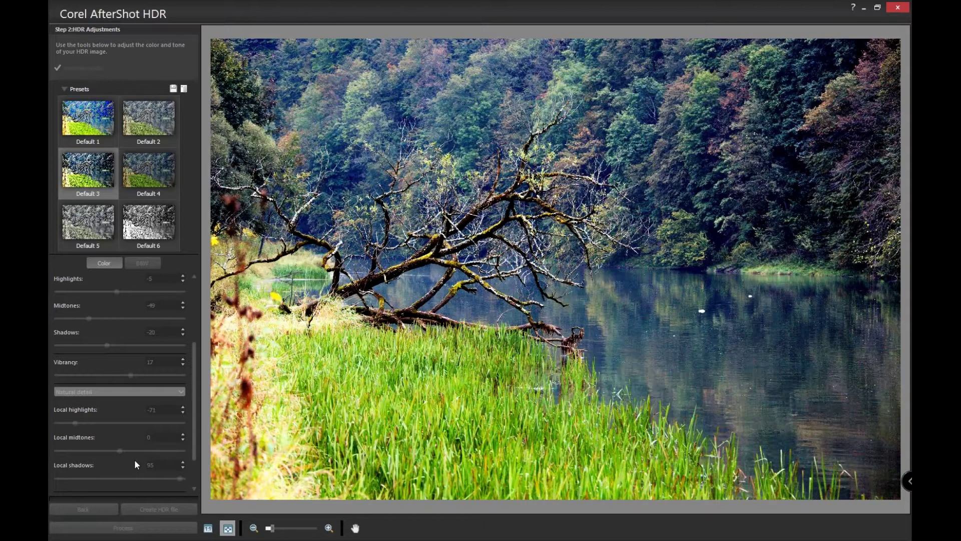
pyautogui.scroll(-1, 138, 458)
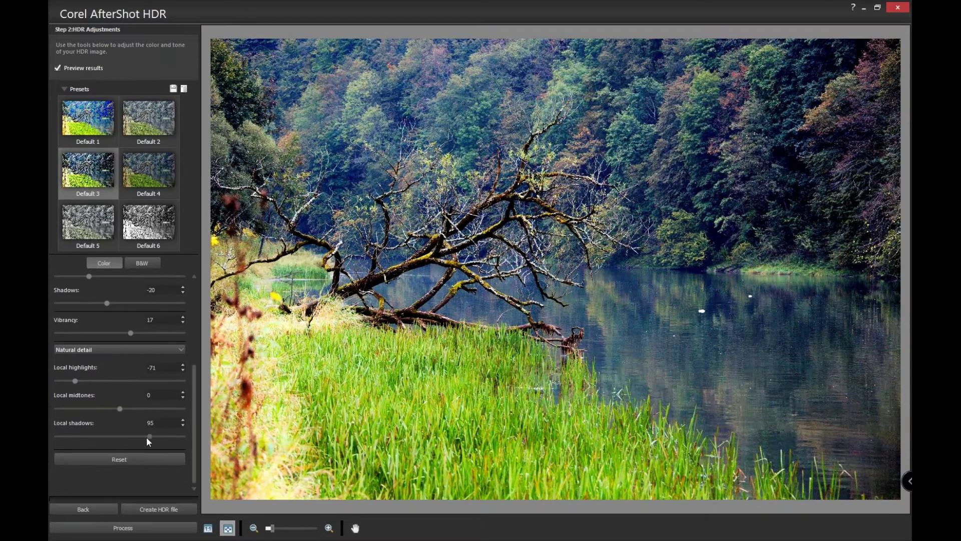
pyautogui.moveTo(124, 437); pyautogui.dragTo(126, 437)
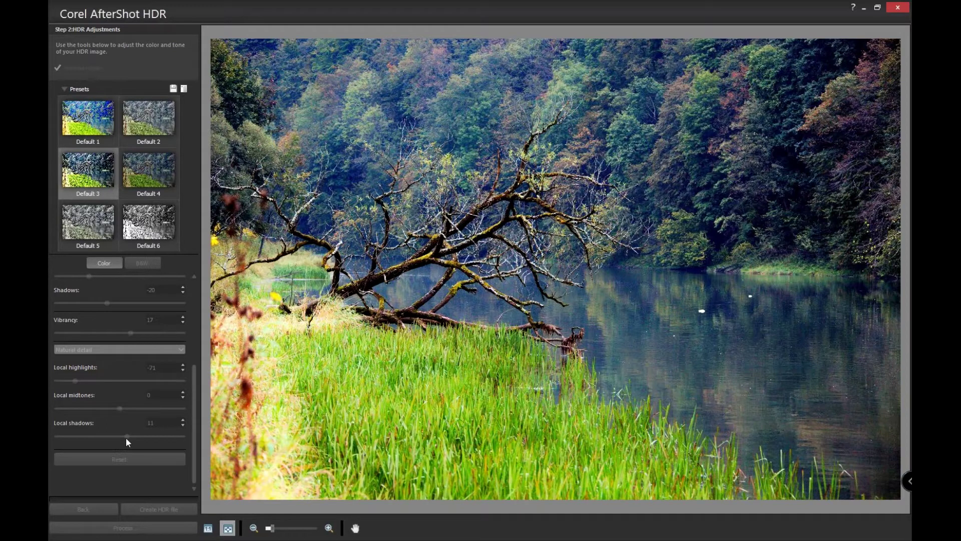
pyautogui.moveTo(125, 437); pyautogui.dragTo(158, 437)
# Convert the HDR image to black and white and process it for fine-tuning
pyautogui.click(142, 264)
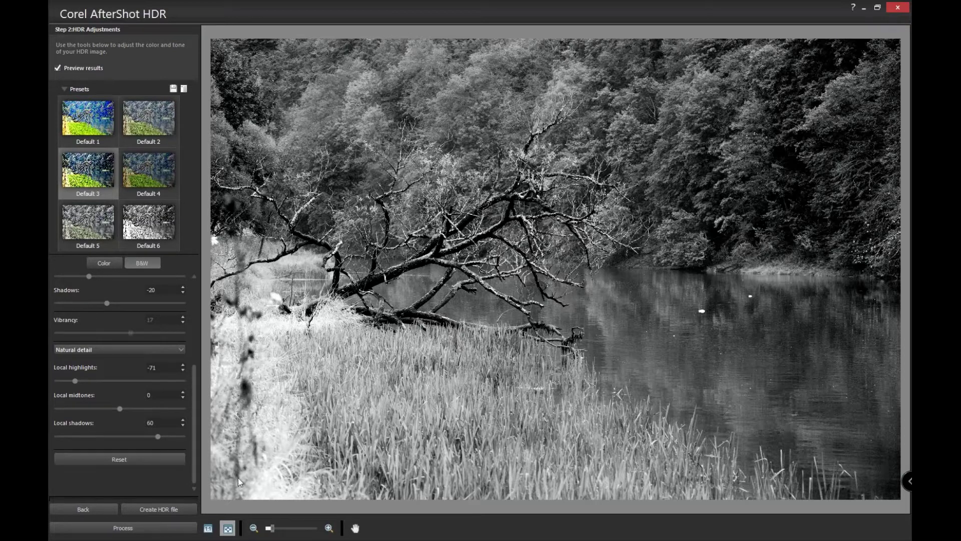
pyautogui.click(170, 530)
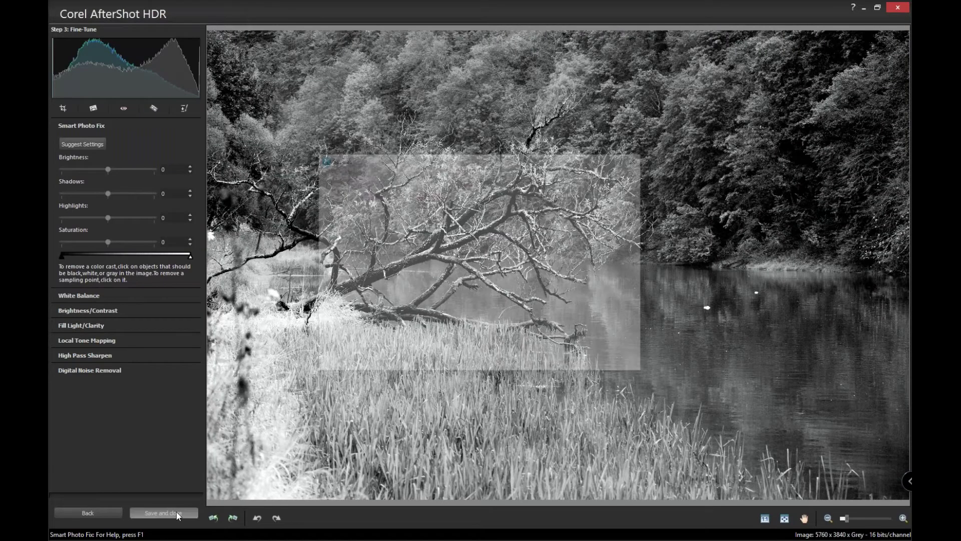
# Start saving the fine-tuned image and choose TIF Tagged Image File Format as the file type
pyautogui.click(176, 512)
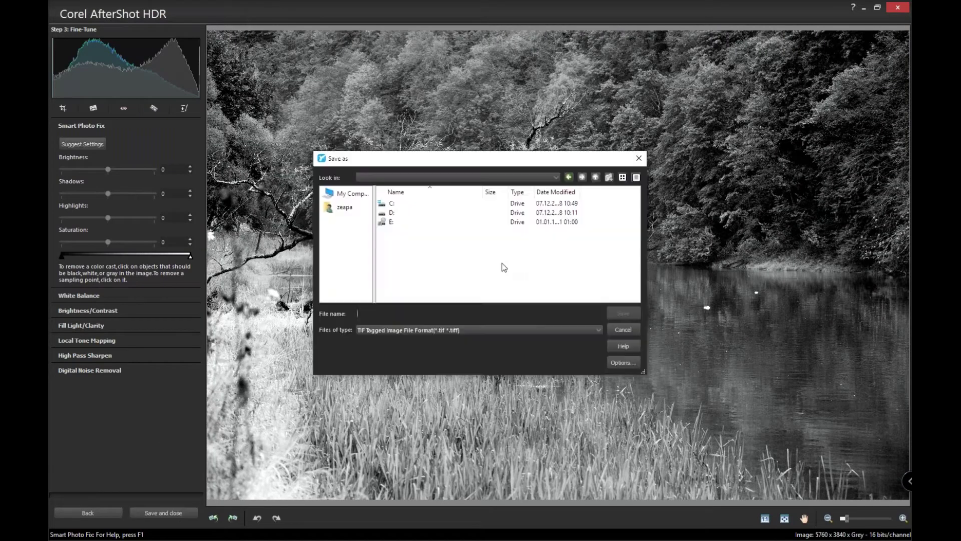
pyautogui.click(476, 328)
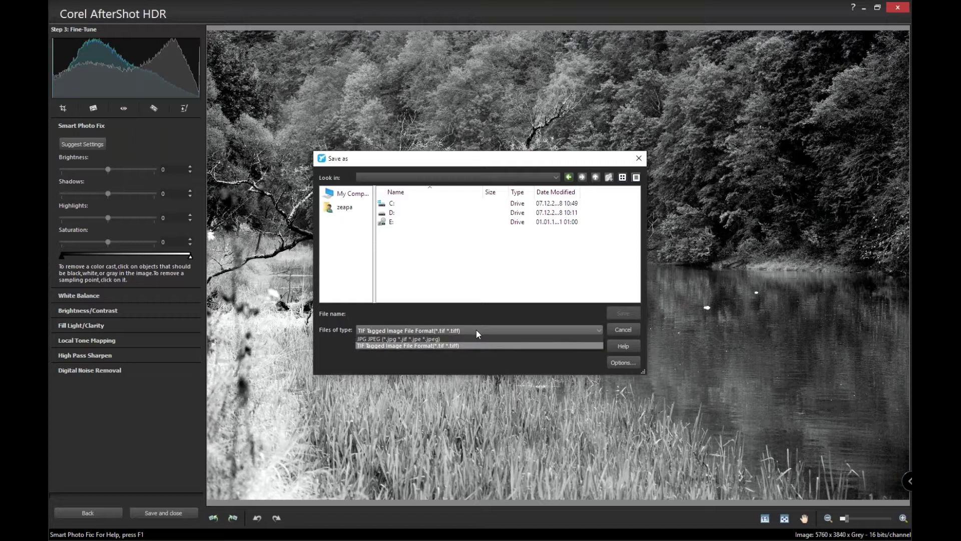
pyautogui.click(475, 346)
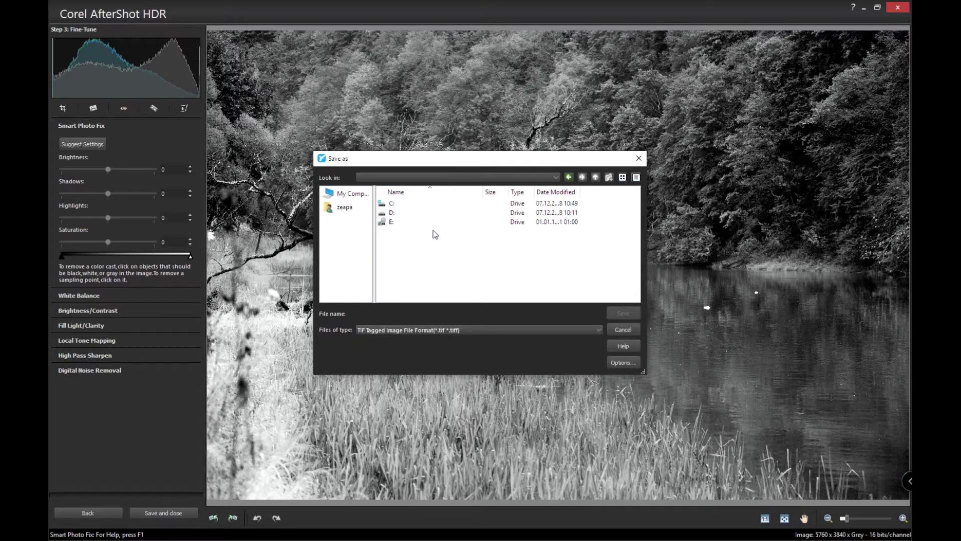
pyautogui.click(401, 204)
pyautogui.doubleClick(403, 204)
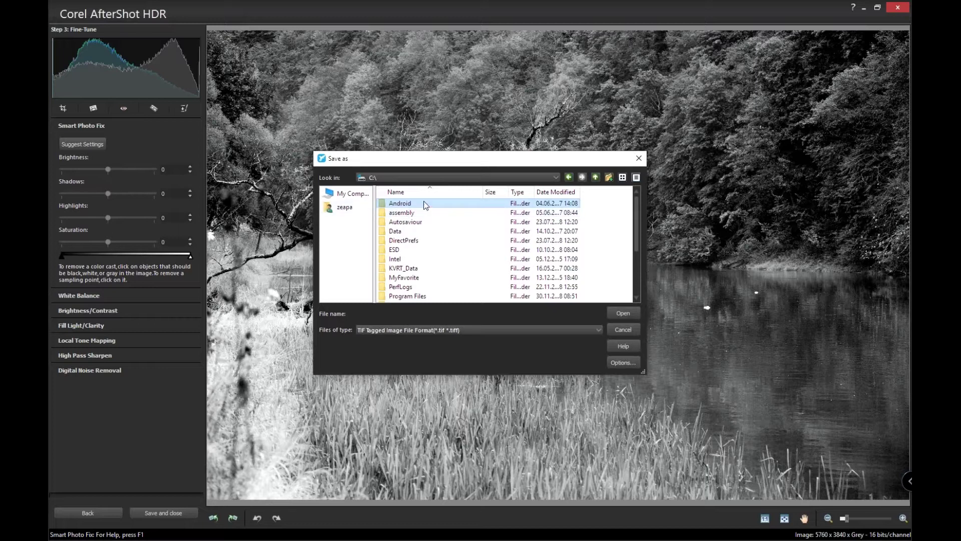
pyautogui.click(359, 197)
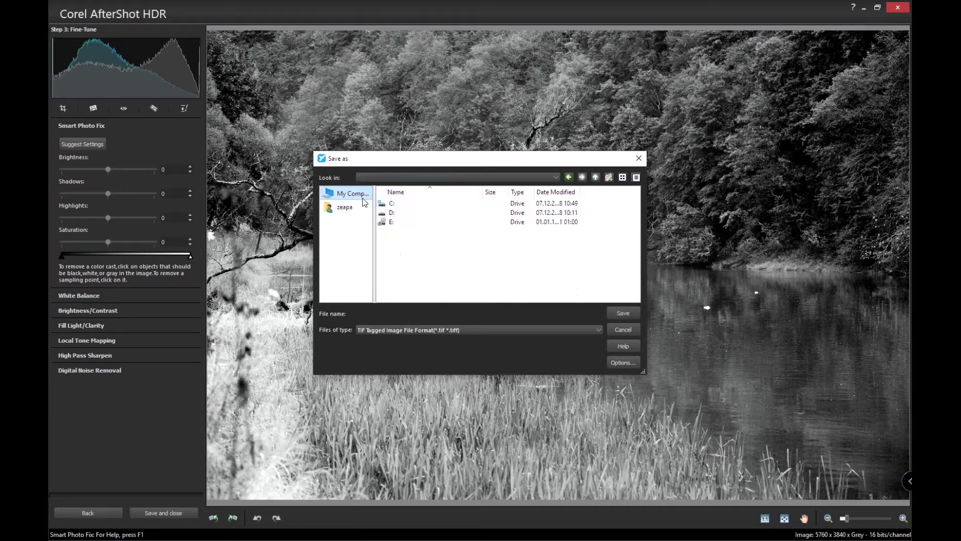
# Save the image as "serhyt3" in the D:\FOTO folder, accepting the 24-bit depth
pyautogui.click(395, 214)
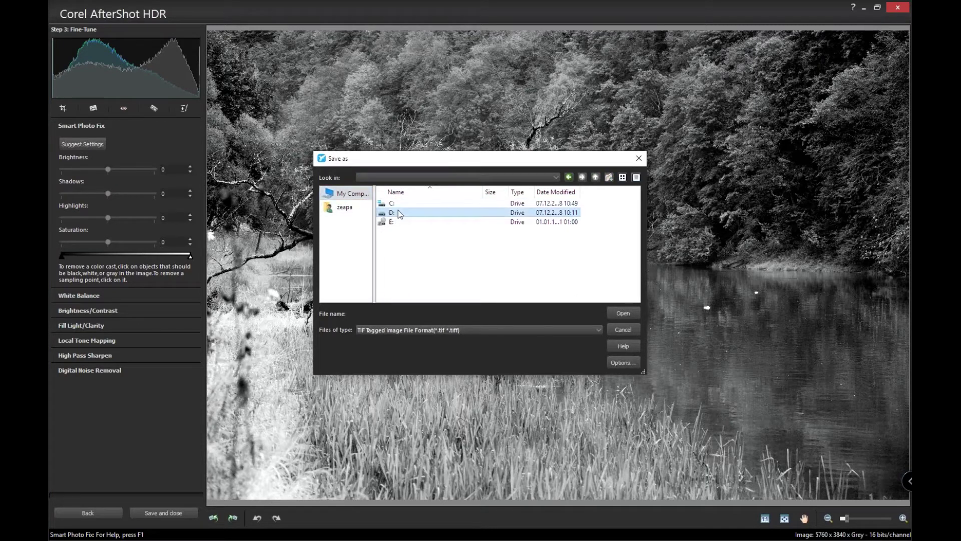
pyautogui.doubleClick(406, 216)
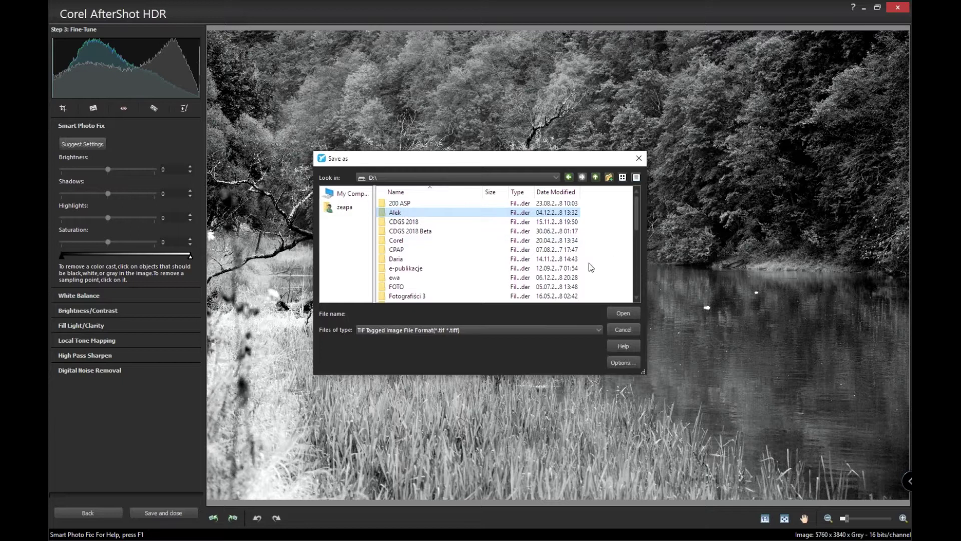
pyautogui.doubleClick(430, 289)
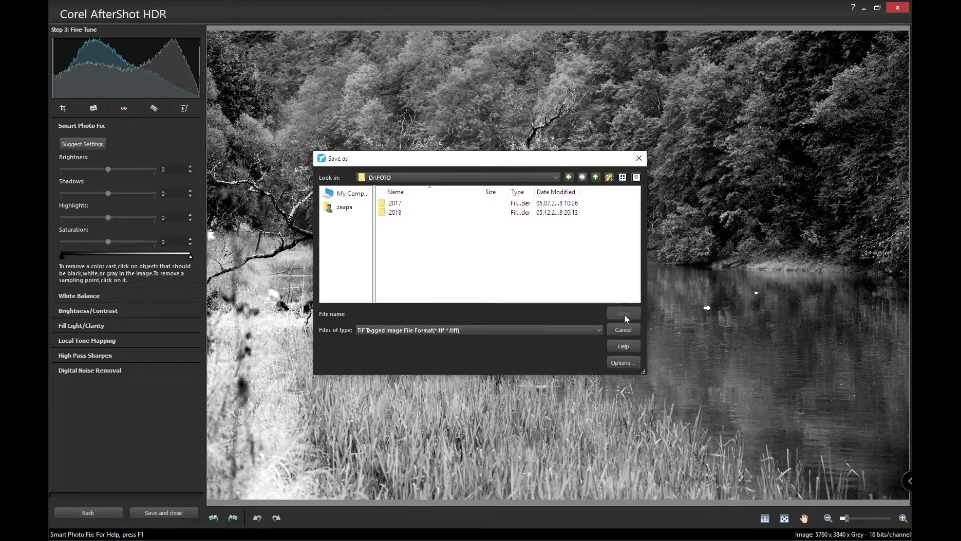
pyautogui.click(411, 313)
pyautogui.write('serhyt3')
pyautogui.click(626, 315)
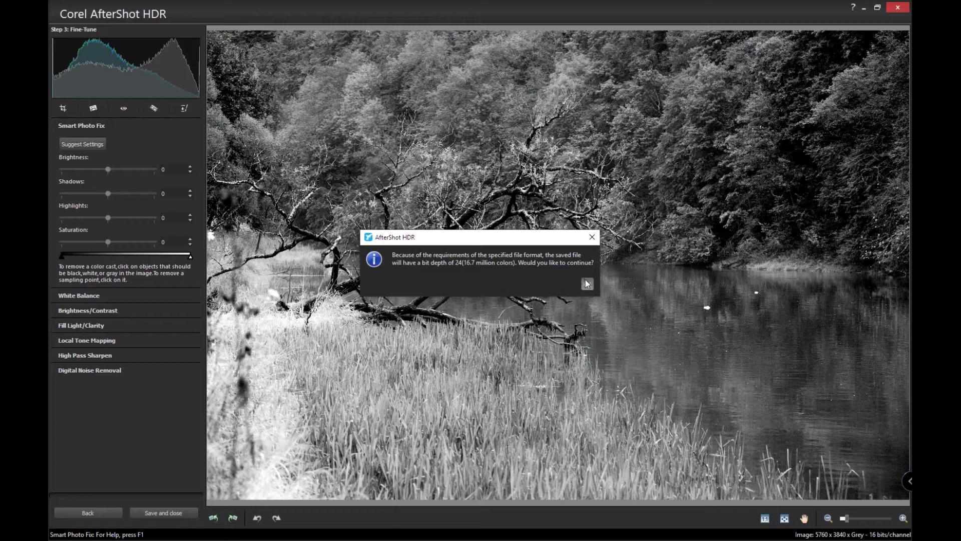
pyautogui.click(586, 283)
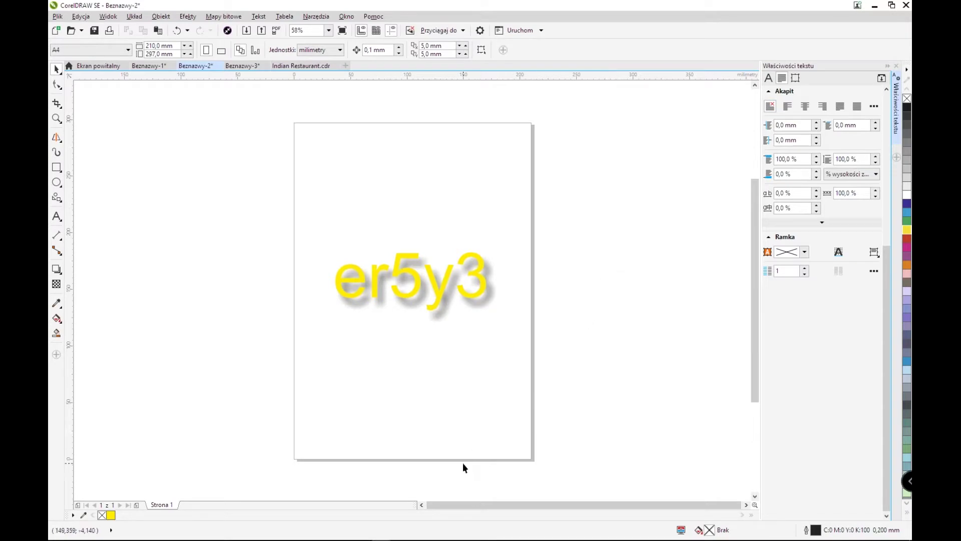
# Switch to the Beznazwy-2 document in CorelDRAW 2018 and show page 50 with the performance features table
pyautogui.moveTo(398, 535)
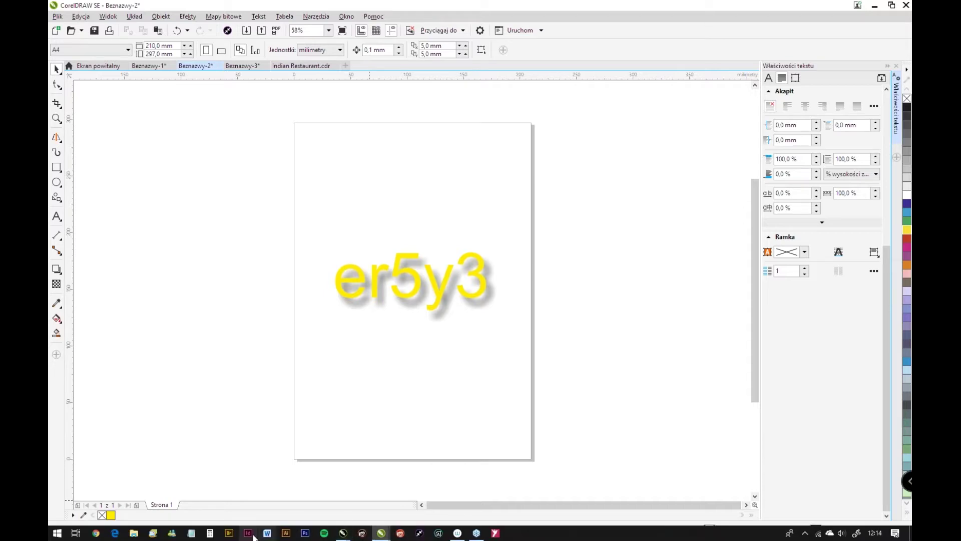
pyautogui.click(344, 535)
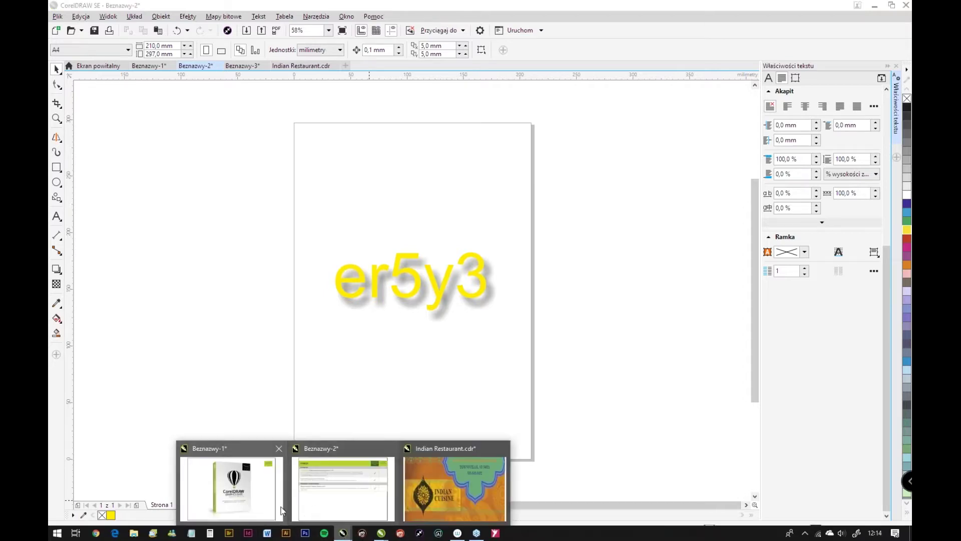
pyautogui.click(313, 514)
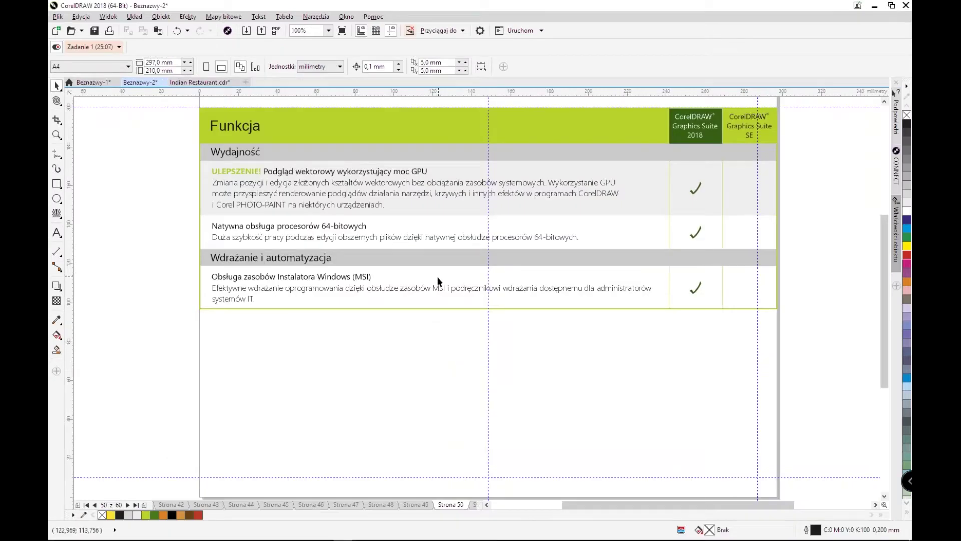
pyautogui.click(419, 505)
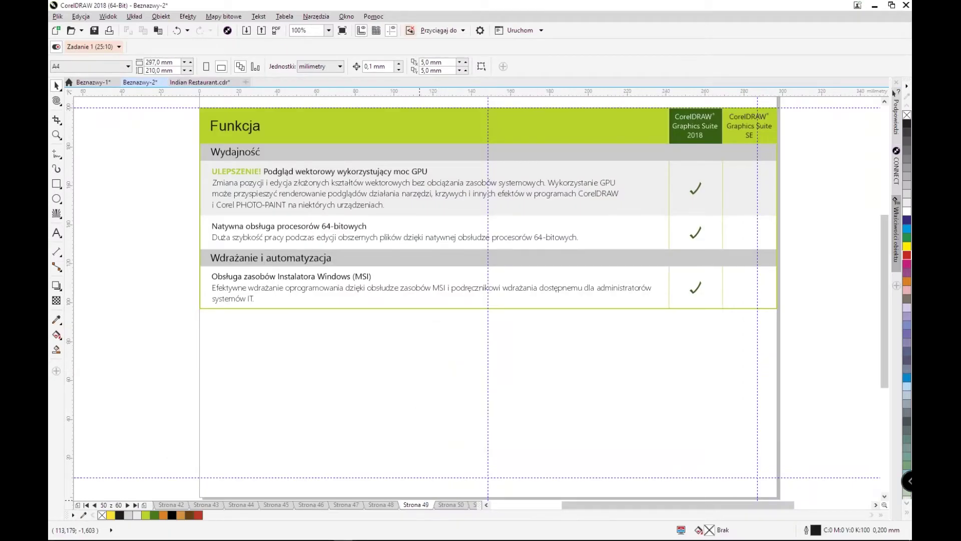
pyautogui.click(449, 501)
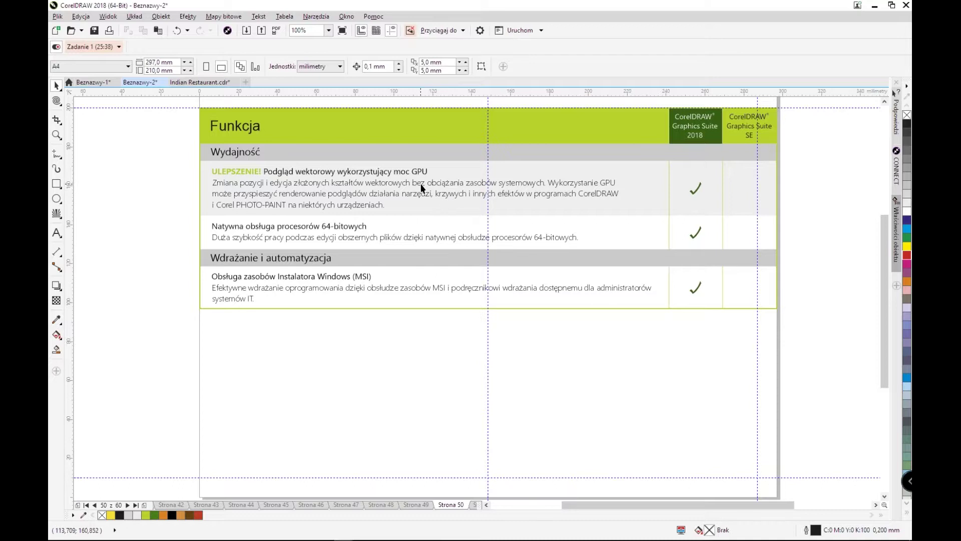
# Examine the Globalne options, including the GPU setting for vector previews, and leave them without changes
pyautogui.click(328, 17)
pyautogui.click(332, 32)
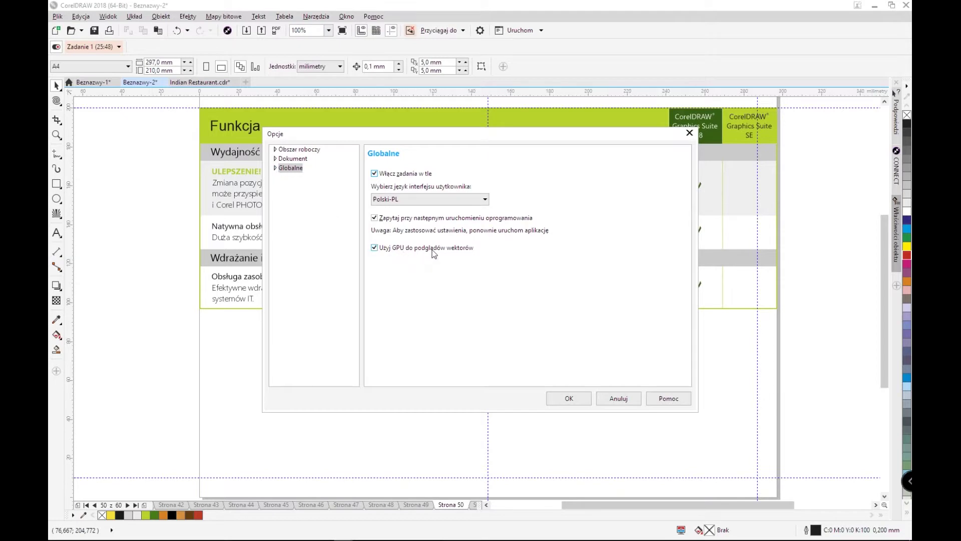
pyautogui.click(276, 168)
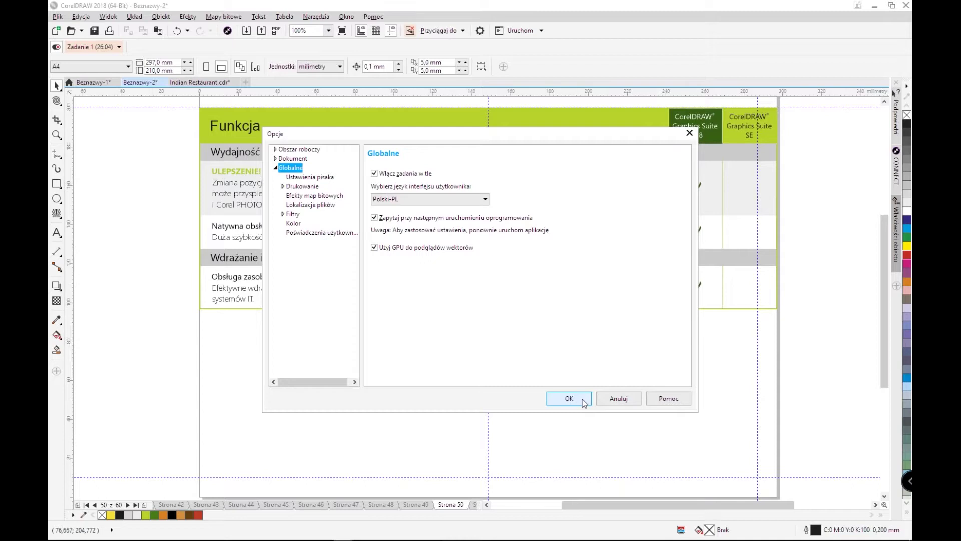
pyautogui.click(608, 400)
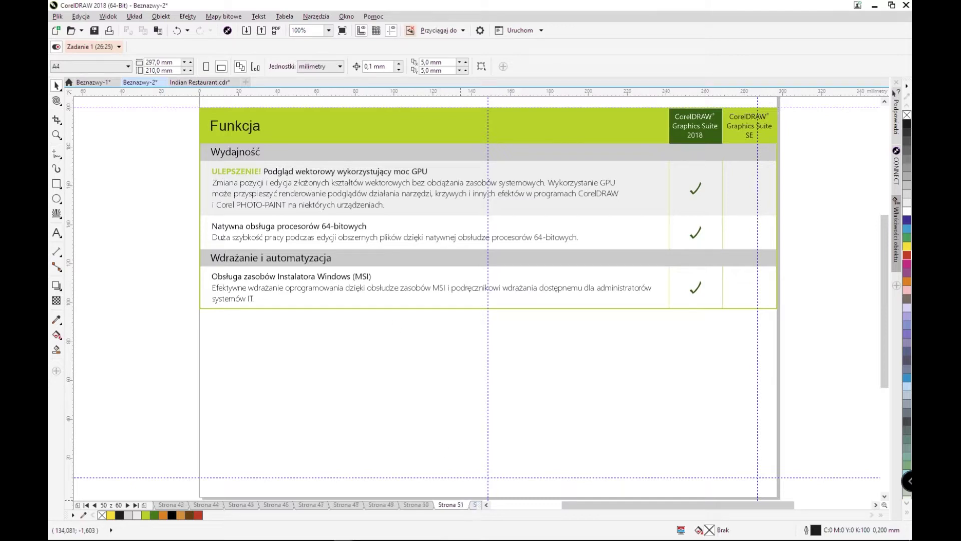
# Go to page 51, select the eye photo and open the PhotoCocktail effect for it
pyautogui.click(475, 505)
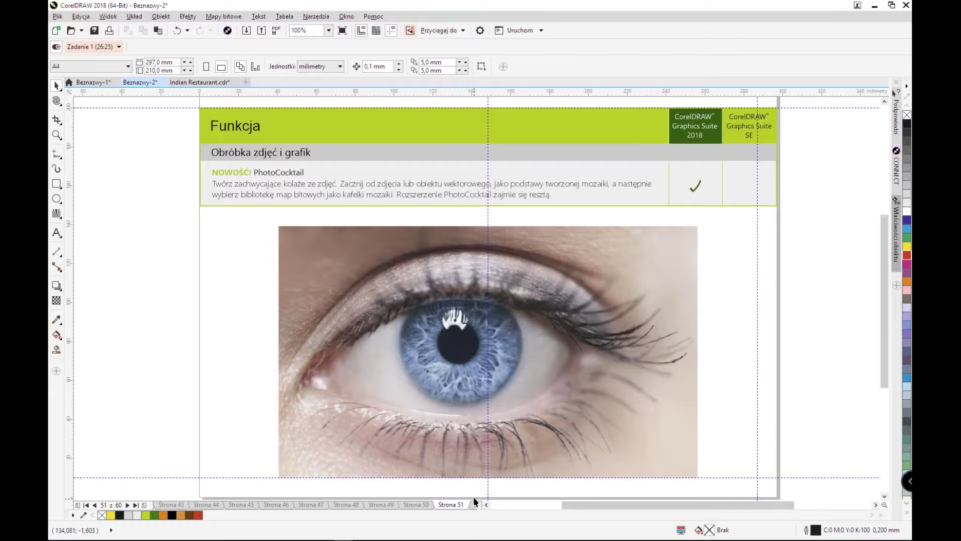
pyautogui.click(468, 340)
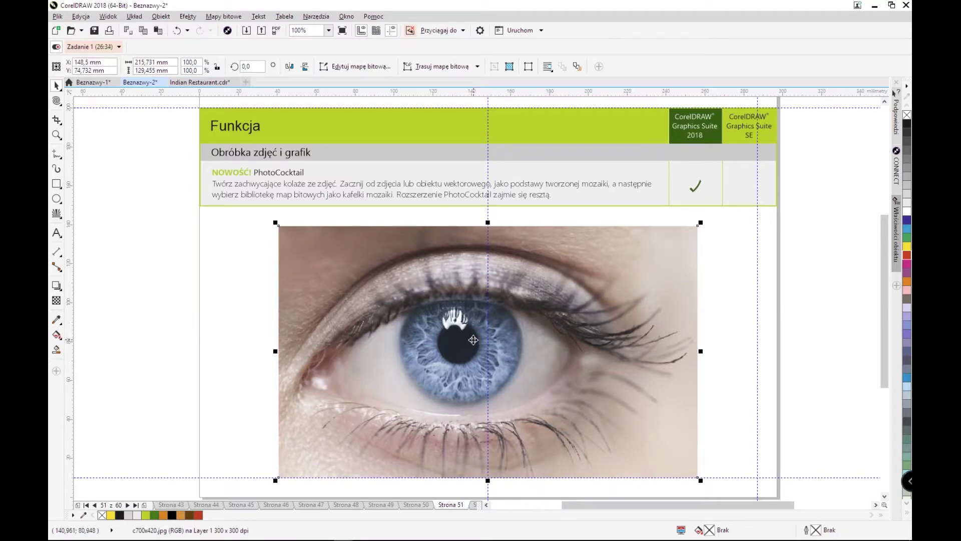
pyautogui.click(188, 16)
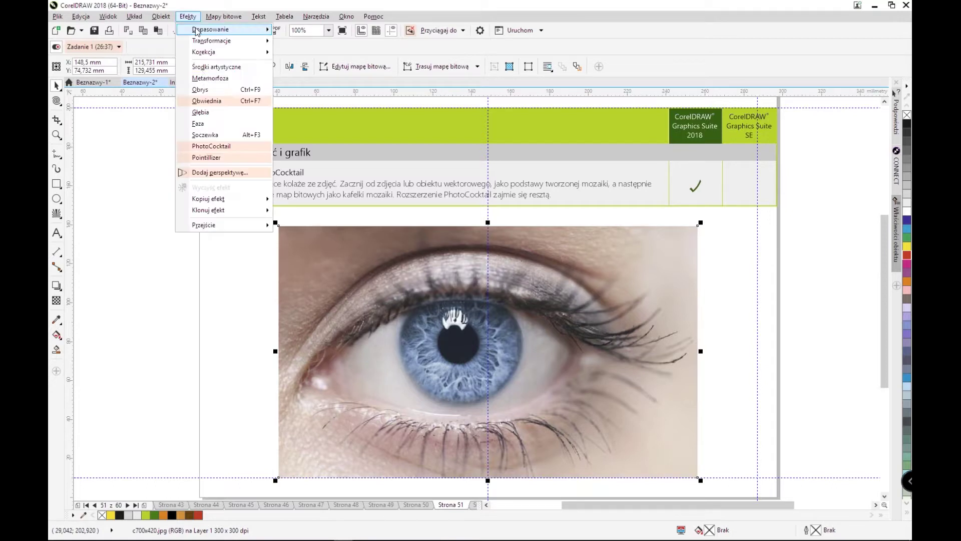
pyautogui.click(227, 147)
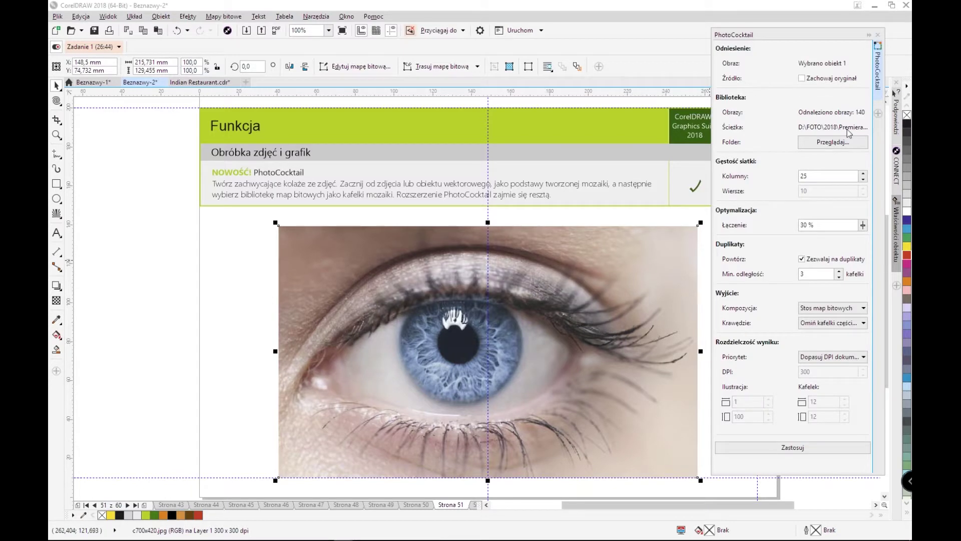
# Look at the folder chooser for the PhotoCocktail image library and the minimum distance setting for duplicates
pyautogui.click(826, 142)
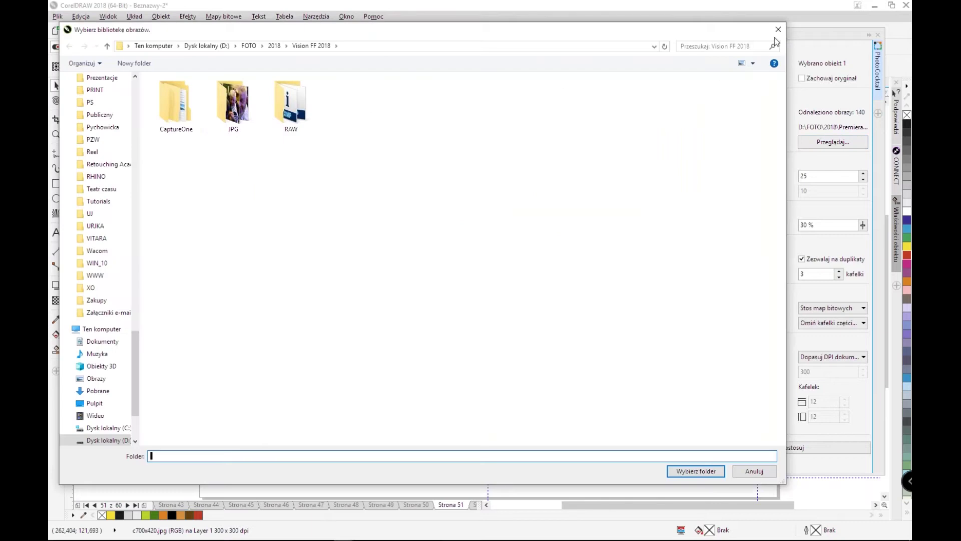
pyautogui.click(774, 32)
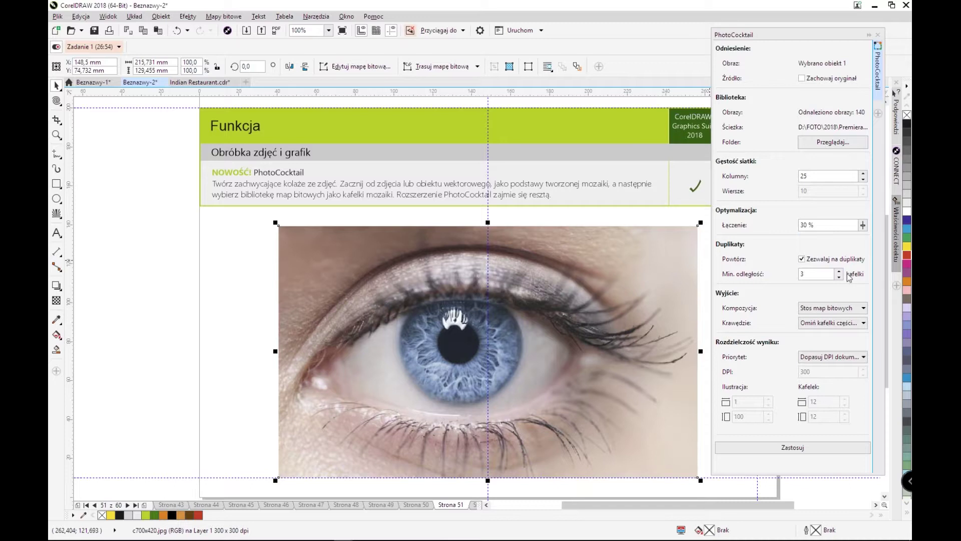
pyautogui.click(825, 274)
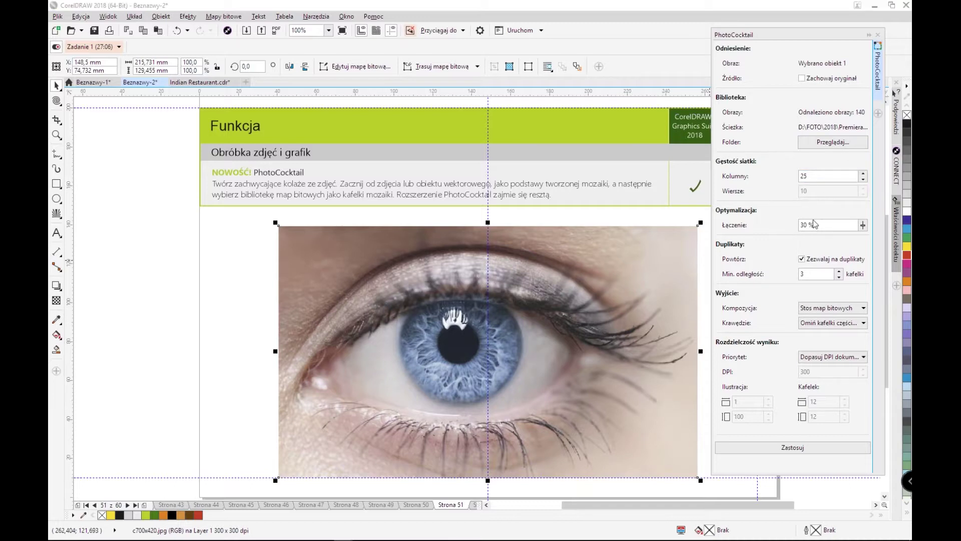
# Try other PhotoCocktail blending (Łączenie) values and set the blending back to 30 %
pyautogui.click(864, 226)
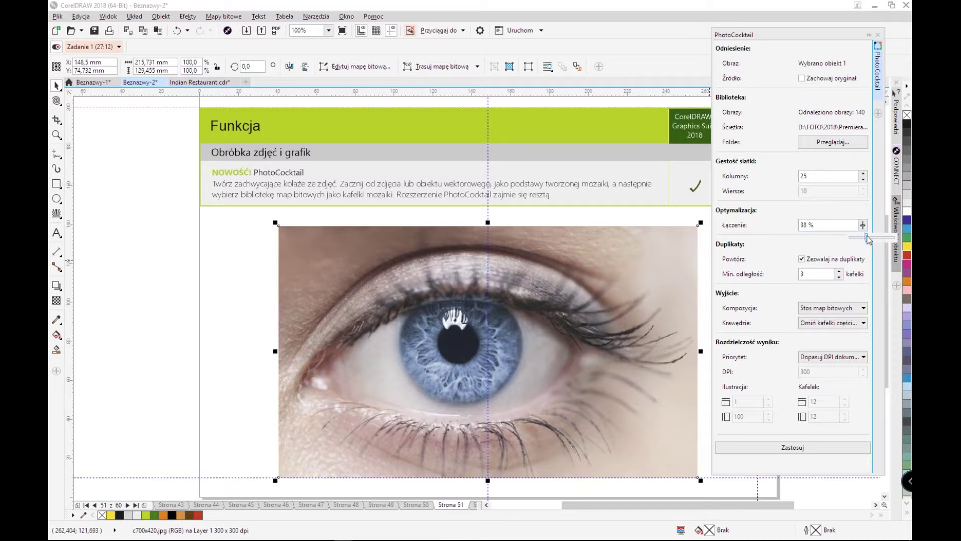
pyautogui.click(863, 226)
pyautogui.click(863, 225)
pyautogui.click(863, 226)
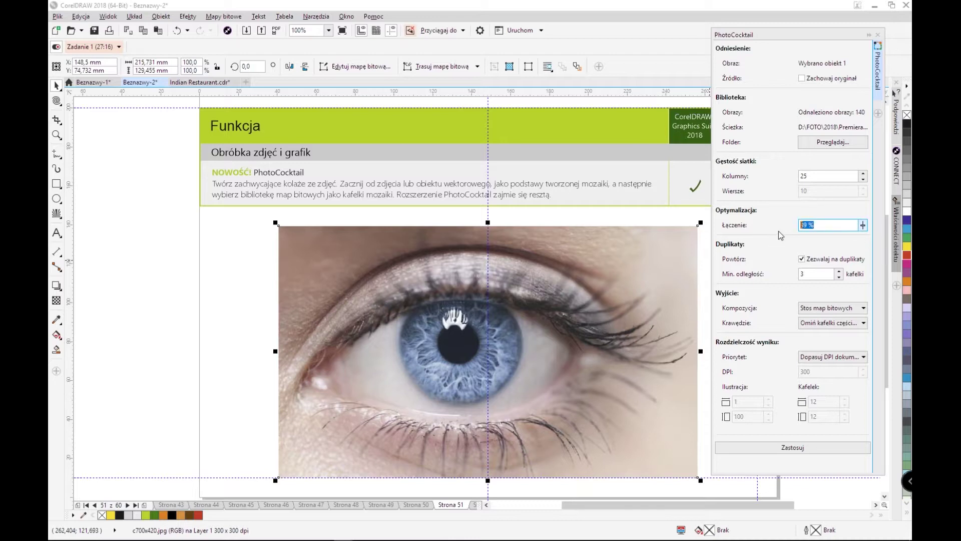
pyautogui.write('30')
pyautogui.press('Return')
# Look through the composition (Kompozycja) and resolution priority (Priorytet) choices of the PhotoCocktail effect, keeping the current ones
pyautogui.click(865, 310)
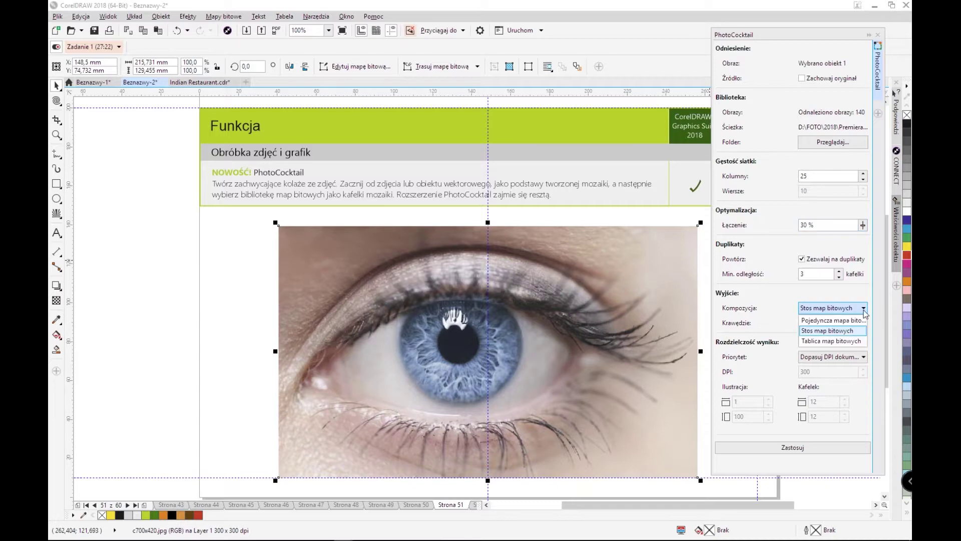
pyautogui.click(865, 310)
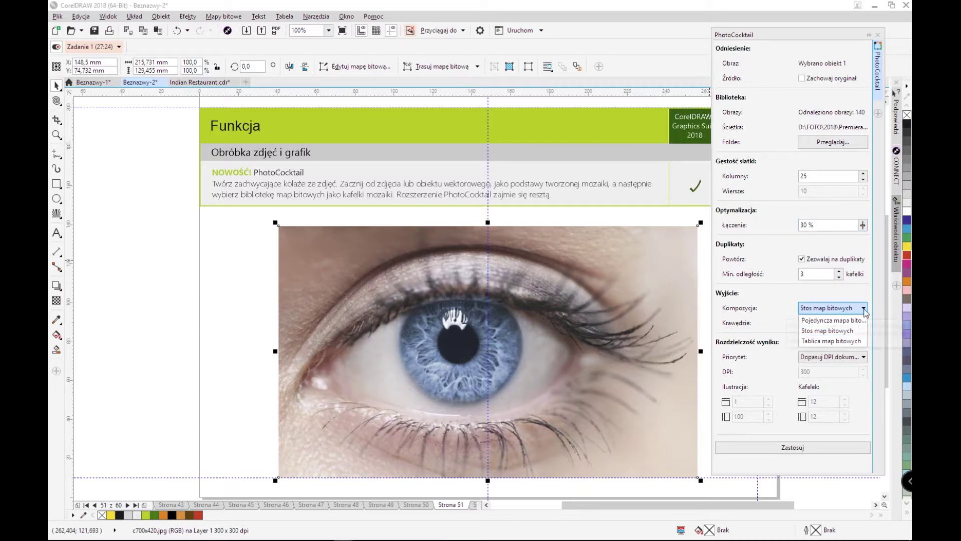
pyautogui.click(865, 311)
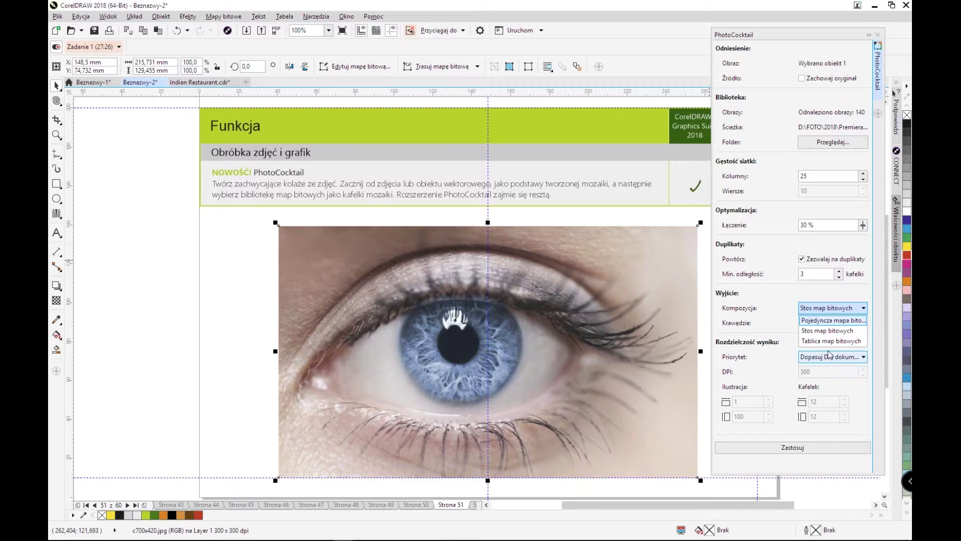
pyautogui.click(810, 297)
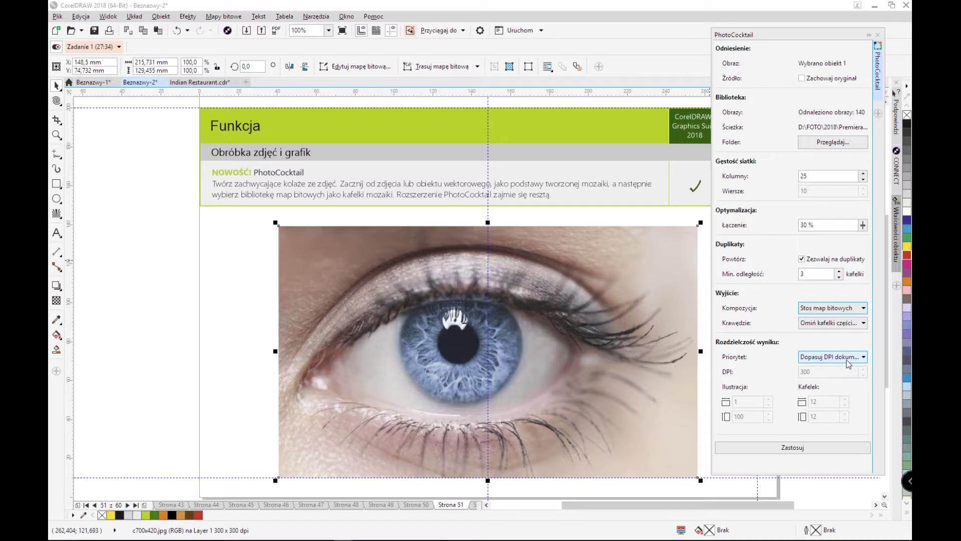
pyautogui.click(847, 359)
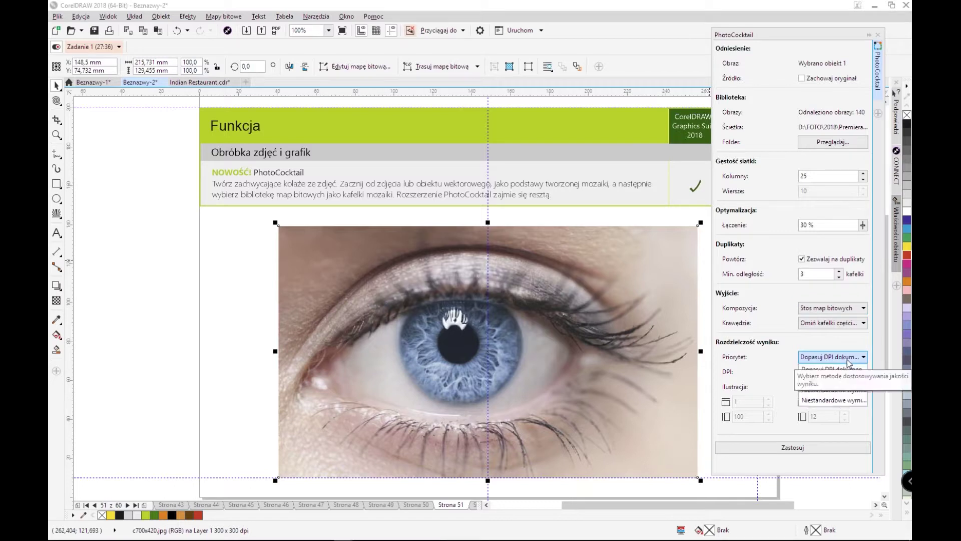
pyautogui.click(847, 360)
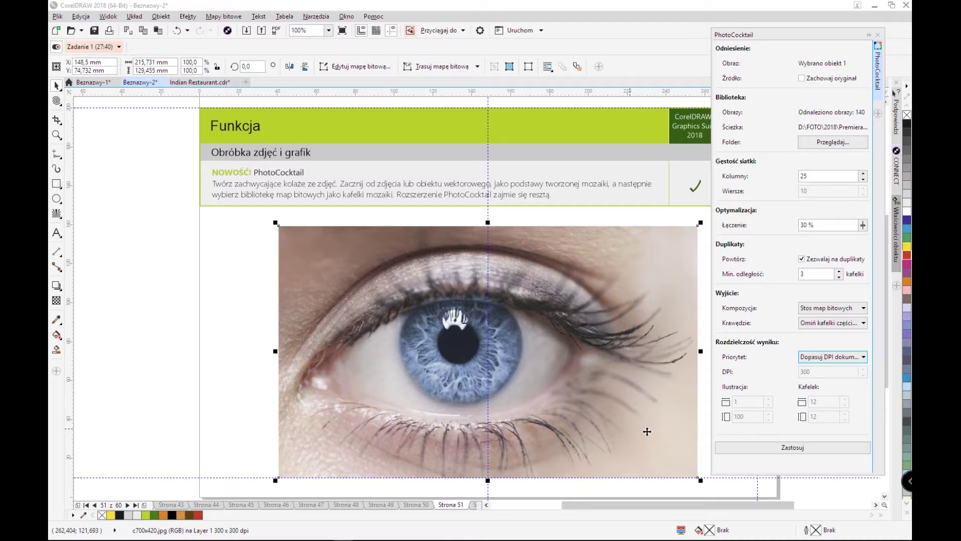
# Generate the PhotoCocktail mosaic from the eye photo with 25 columns and 30 % blending, and deselect it
pyautogui.click(766, 450)
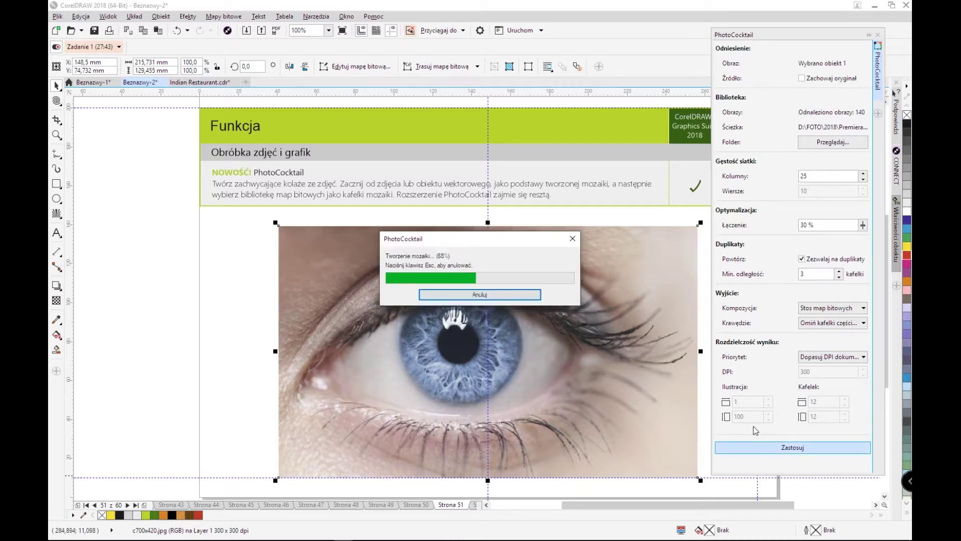
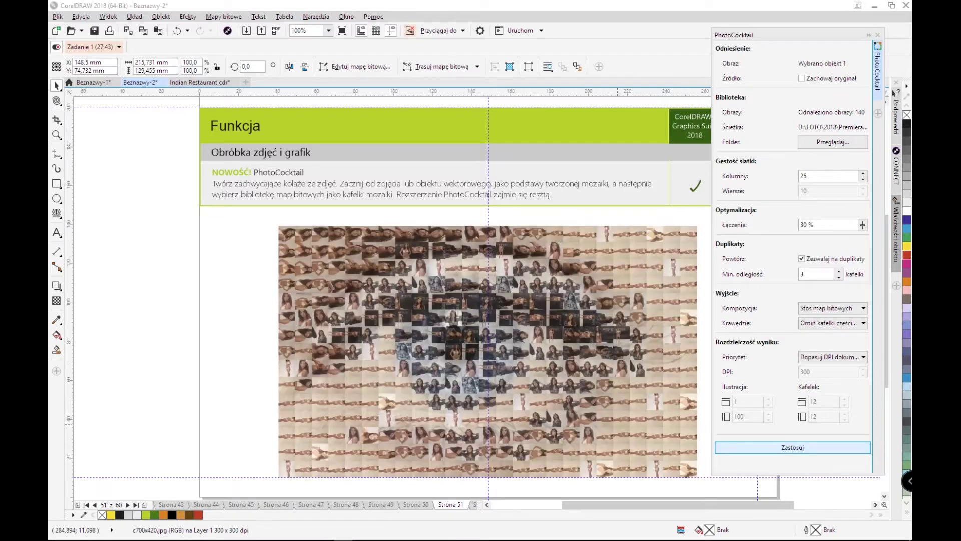
pyautogui.press('Escape')
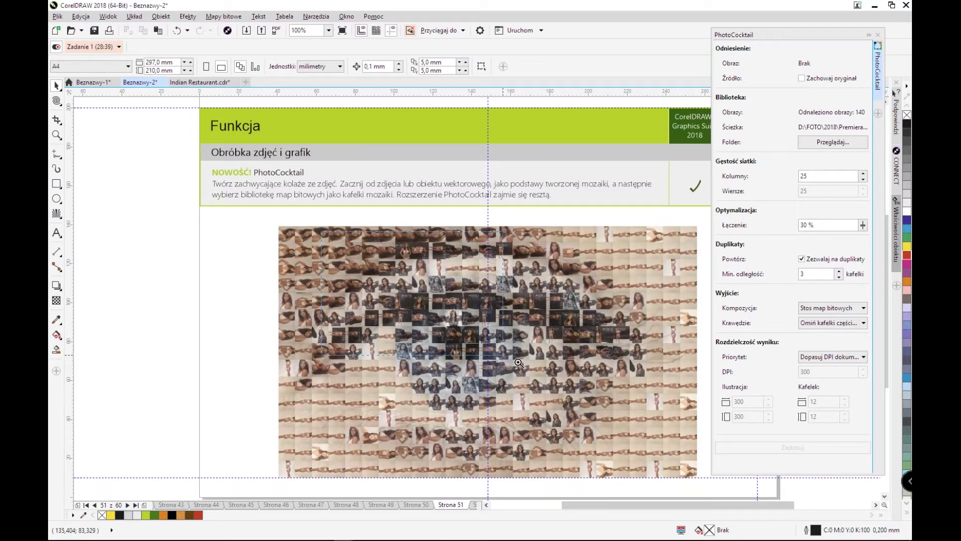
# Examine the finished mosaic on page 51, both its individual photo tiles up close and the whole image
pyautogui.scroll(4, 518, 361)
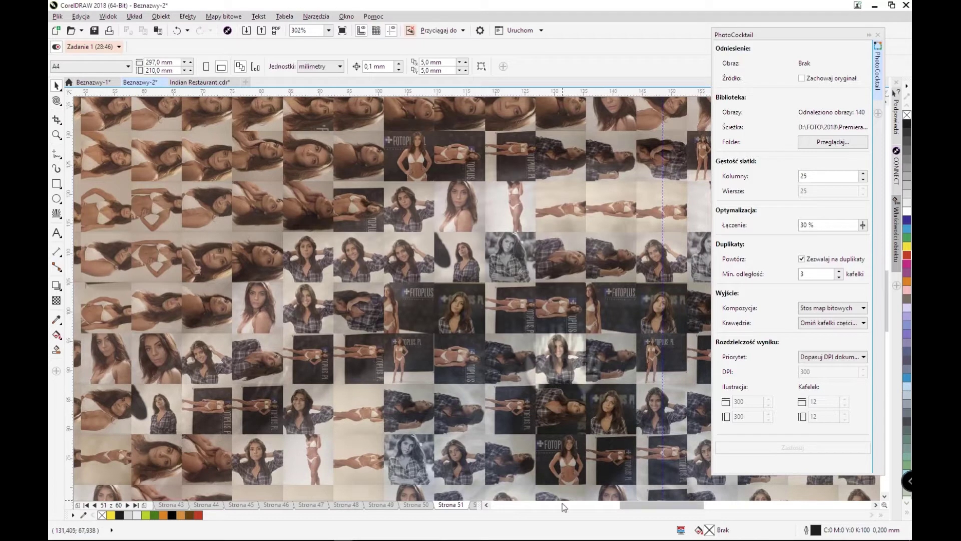
pyautogui.moveTo(634, 506); pyautogui.dragTo(684, 506)
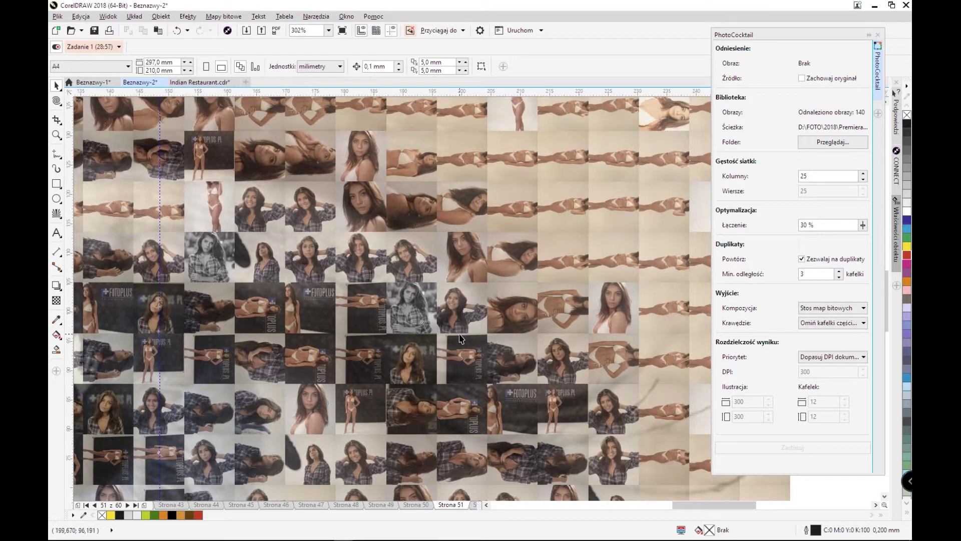
pyautogui.scroll(-3, 461, 339)
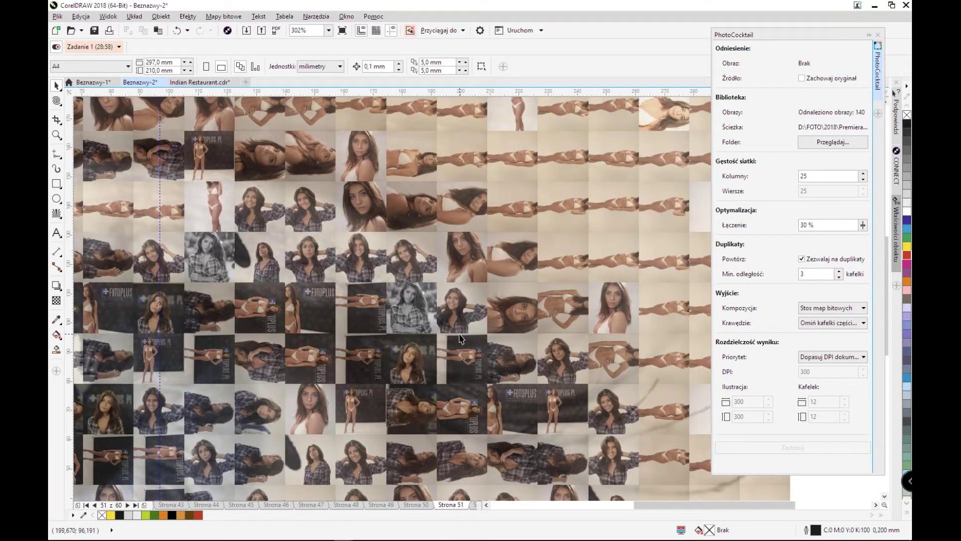
pyautogui.scroll(-3, 461, 339)
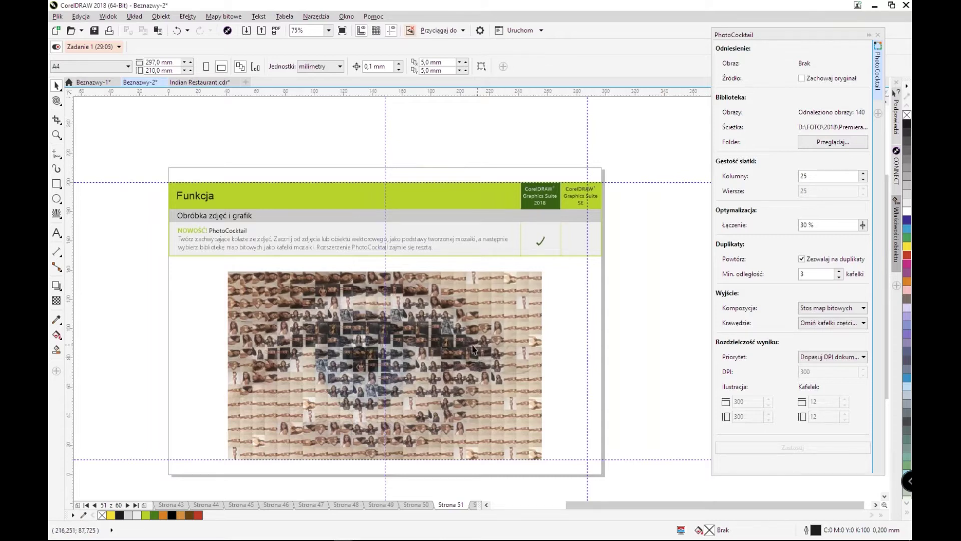
pyautogui.scroll(2, 473, 349)
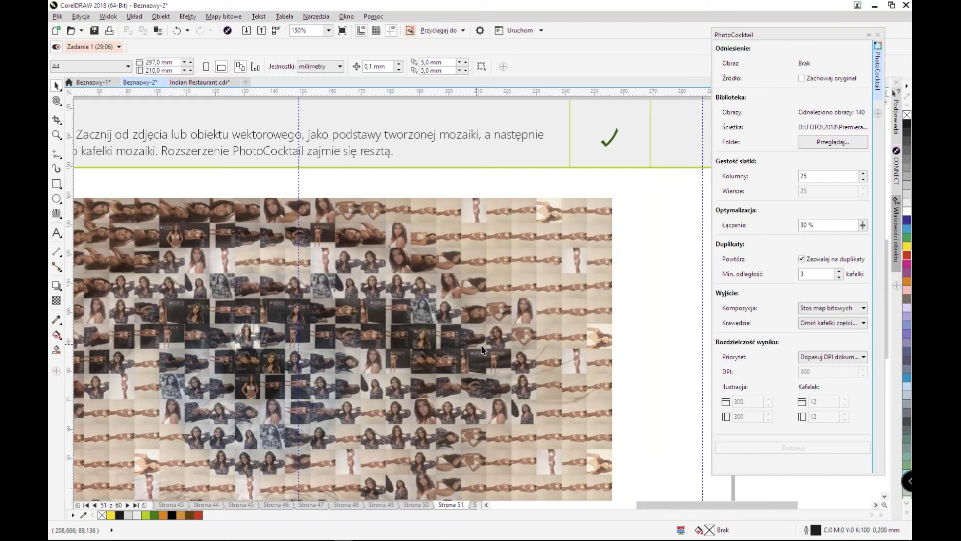
pyautogui.scroll(-2, 482, 349)
pyautogui.scroll(2, 516, 437)
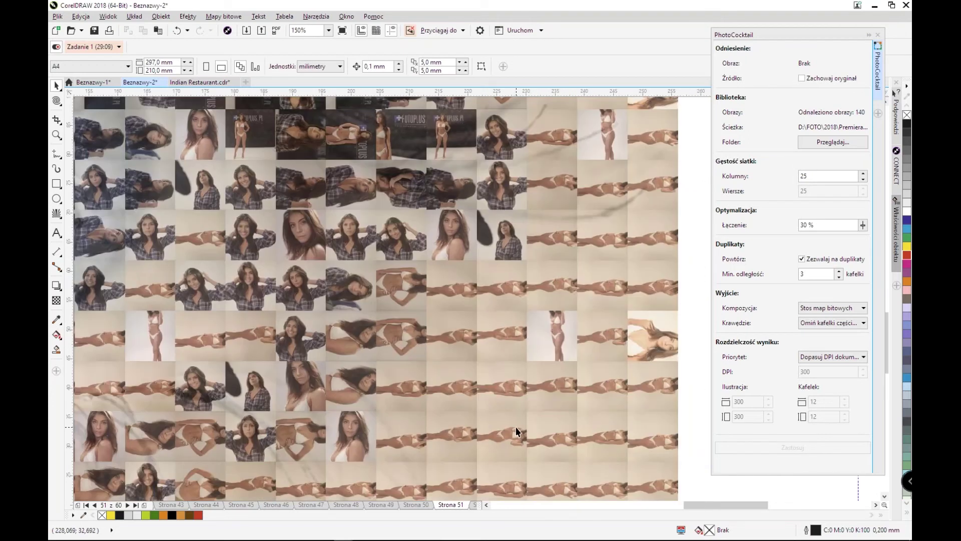
pyautogui.scroll(4, 516, 431)
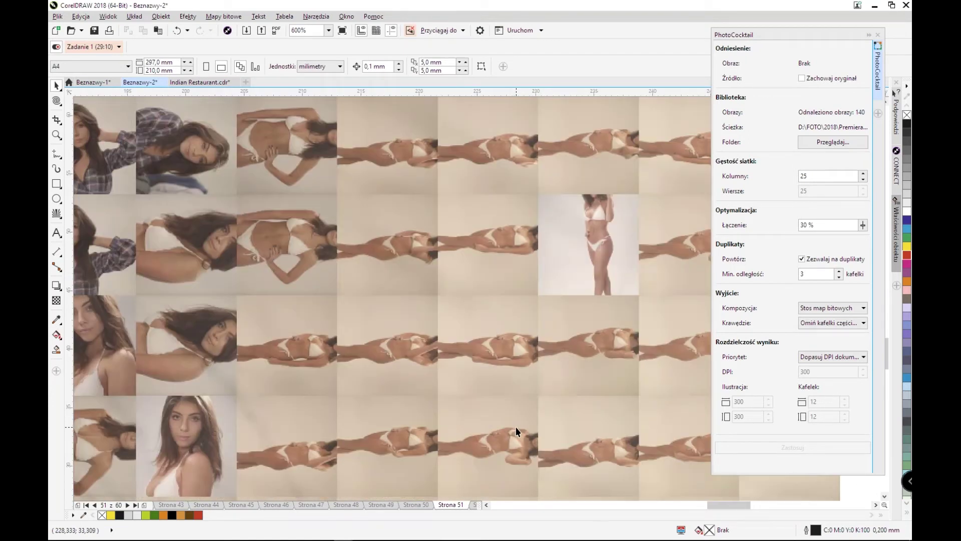
pyautogui.scroll(-1, 517, 432)
pyautogui.scroll(-2, 518, 431)
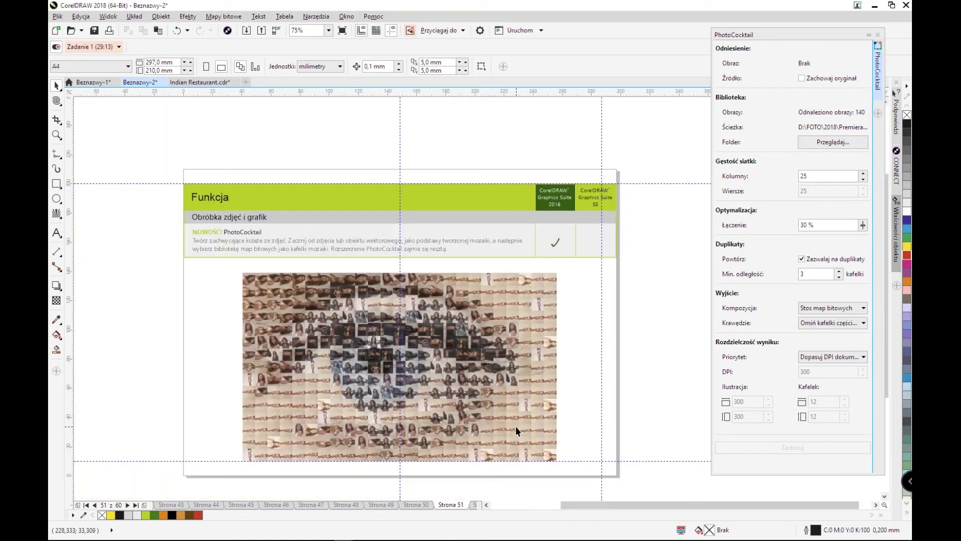
# Go to page 53 and open its eye photo for bitmap editing in a maximized Corel PHOTO-PAINT window
pyautogui.click(475, 504)
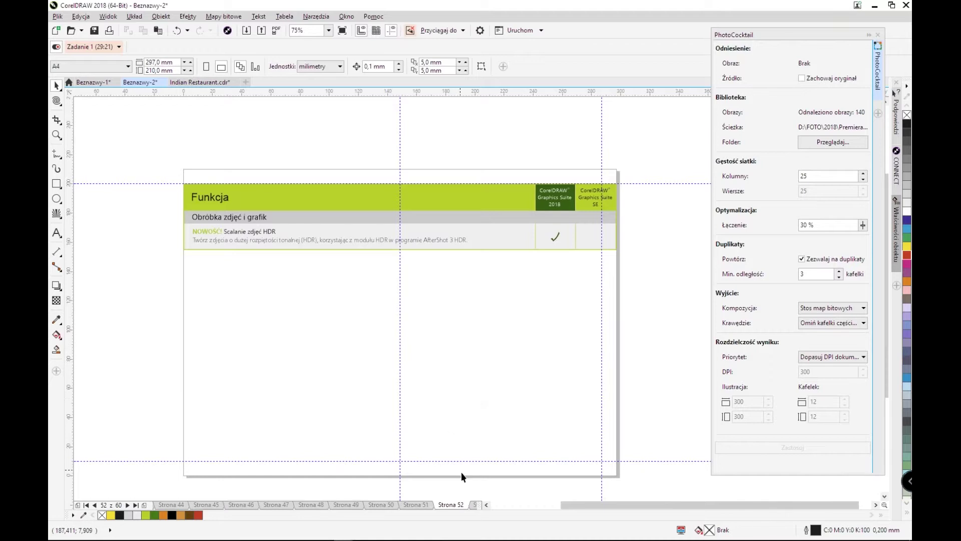
pyautogui.click(475, 505)
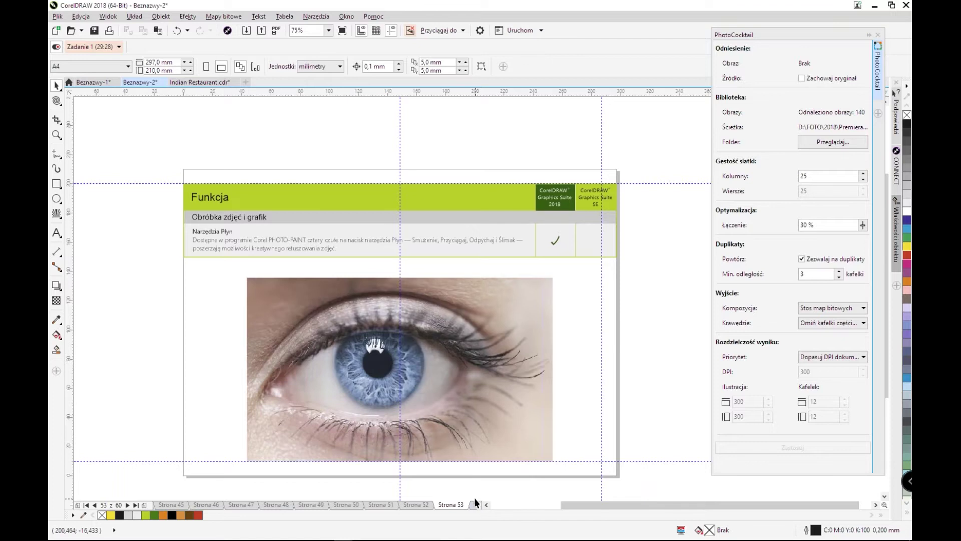
pyautogui.click(395, 383)
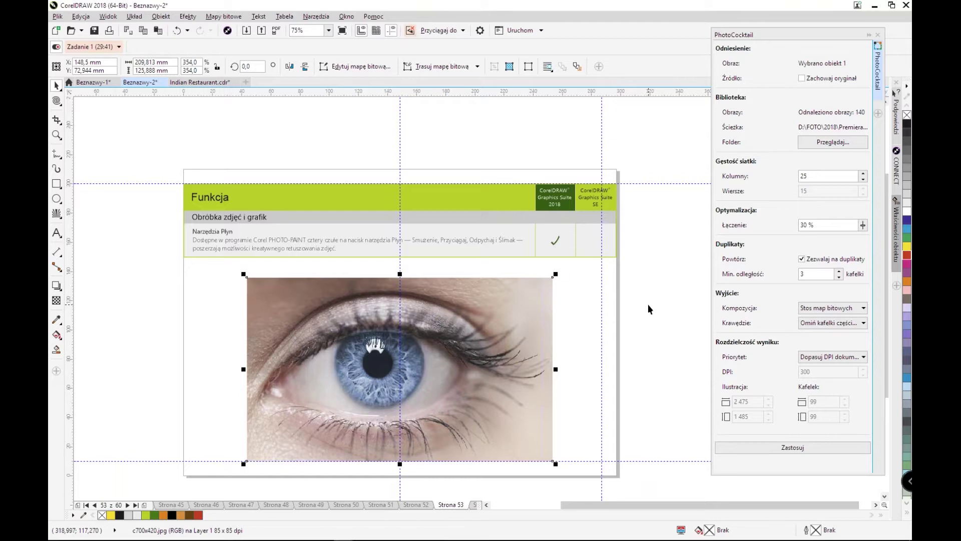
pyautogui.click(355, 70)
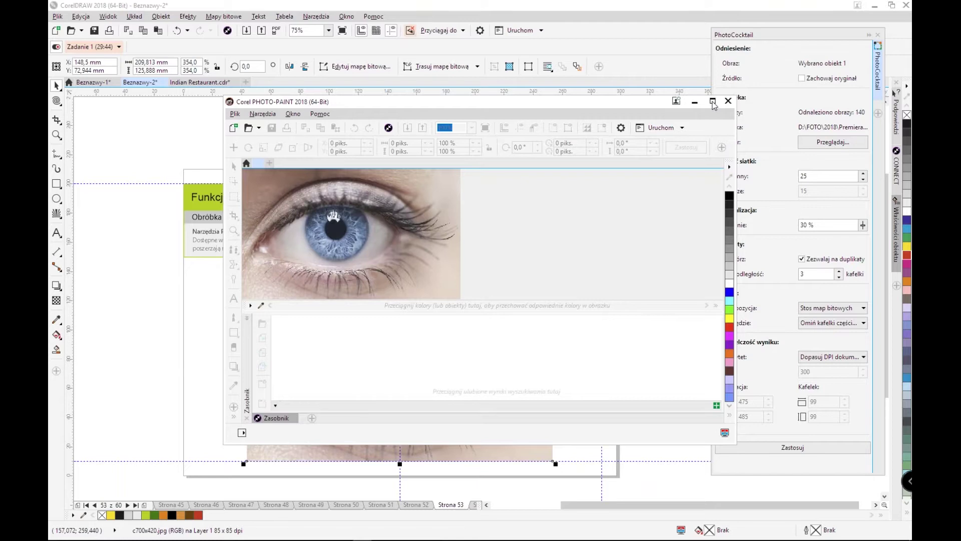
pyautogui.click(712, 102)
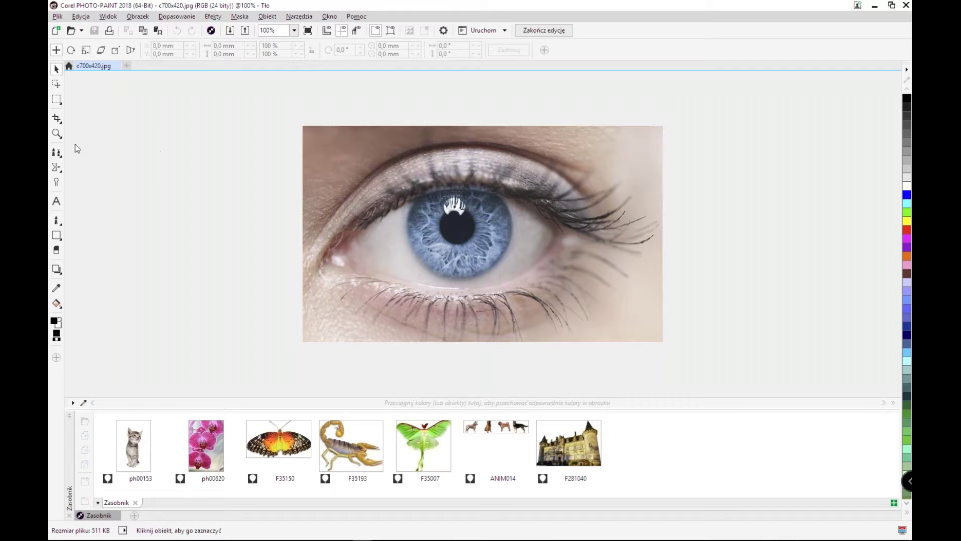
# Try shrinking the pupil with the Attract liquid tool (Płyn (przyciągaj)) at nib size 161, and undo it
pyautogui.click(57, 168)
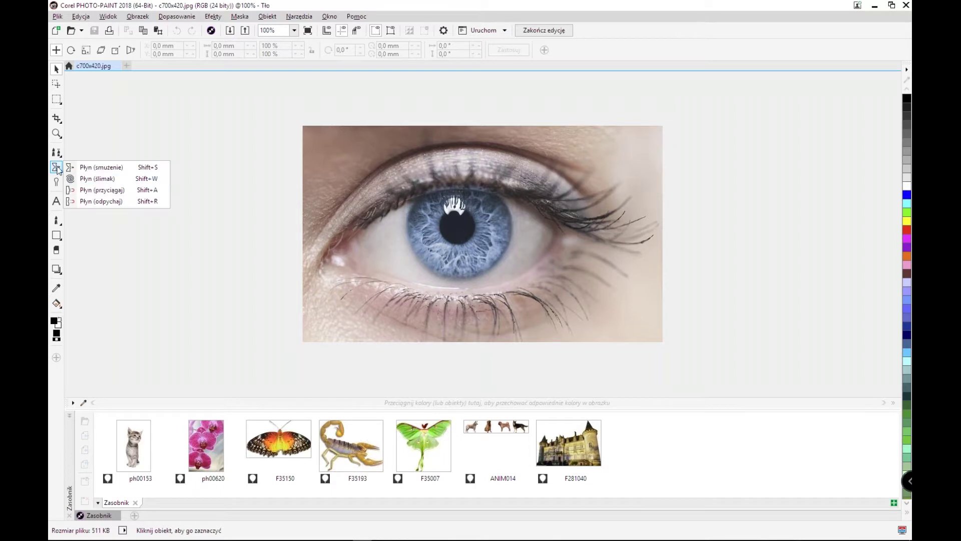
pyautogui.click(121, 192)
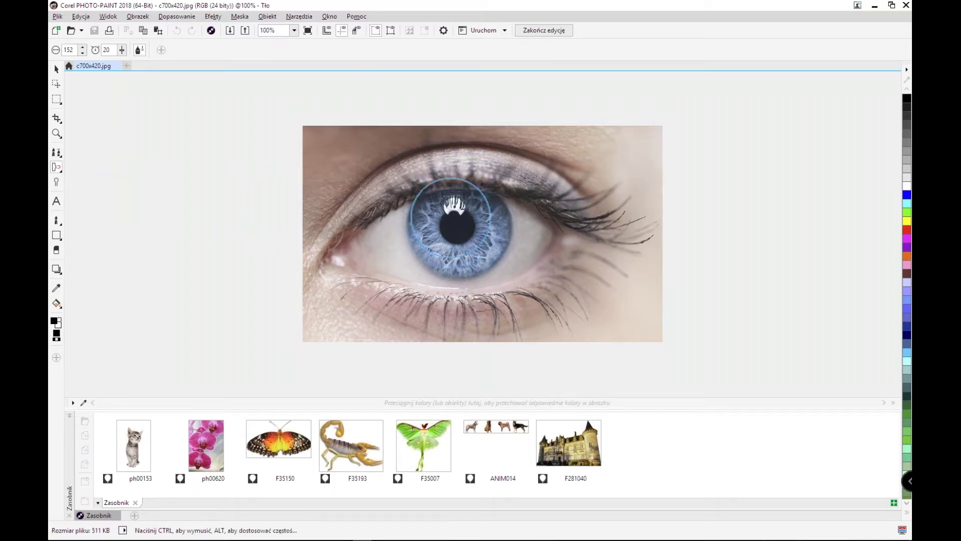
pyautogui.click(82, 47)
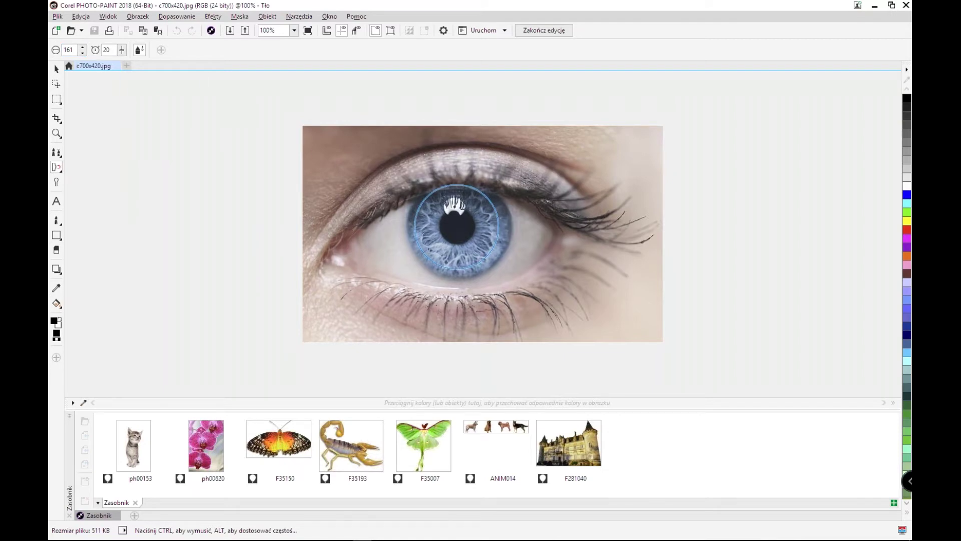
pyautogui.moveTo(457, 227); pyautogui.dragTo(457, 226)
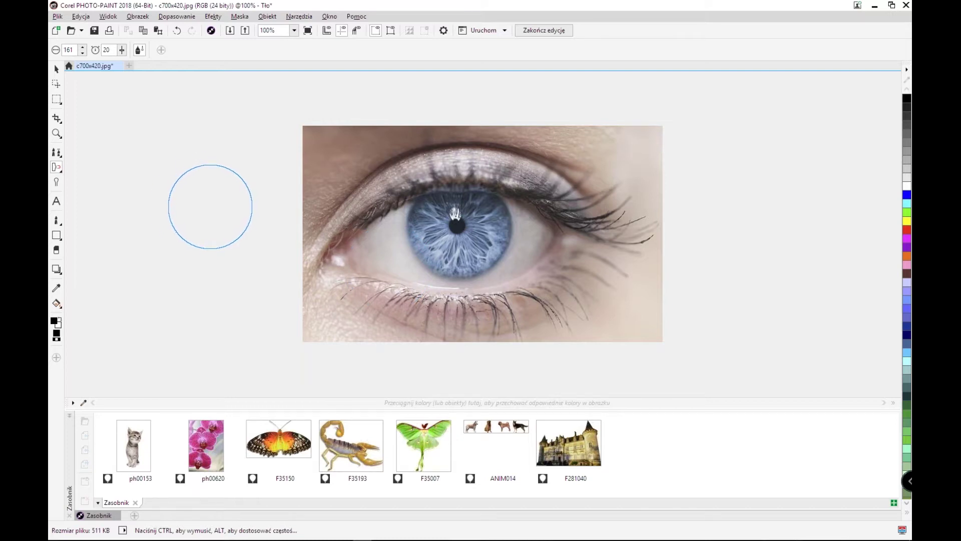
pyautogui.hotkey('ctrl', 'z')
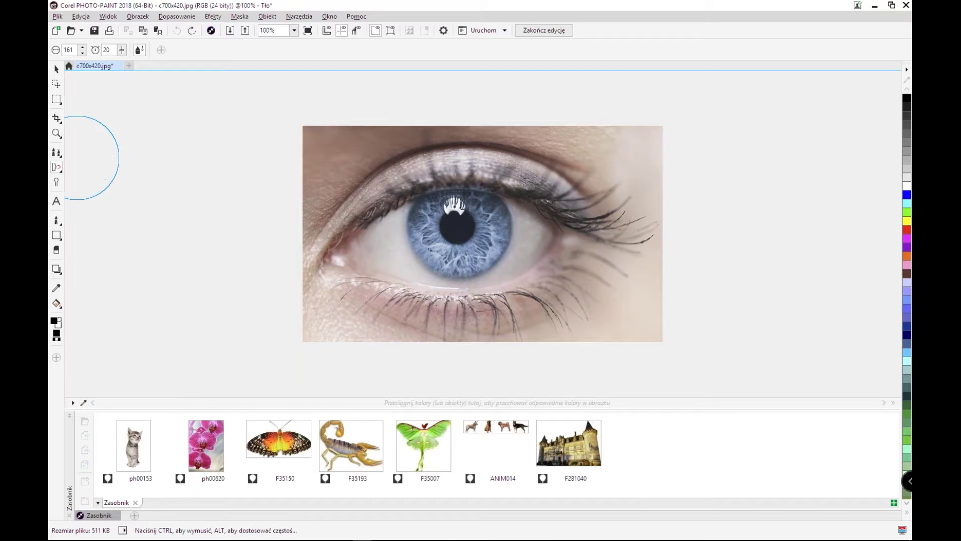
# Try enlarging the pupil with the Repel liquid tool (Płyn (odpychaj)), and undo it
pyautogui.click(57, 168)
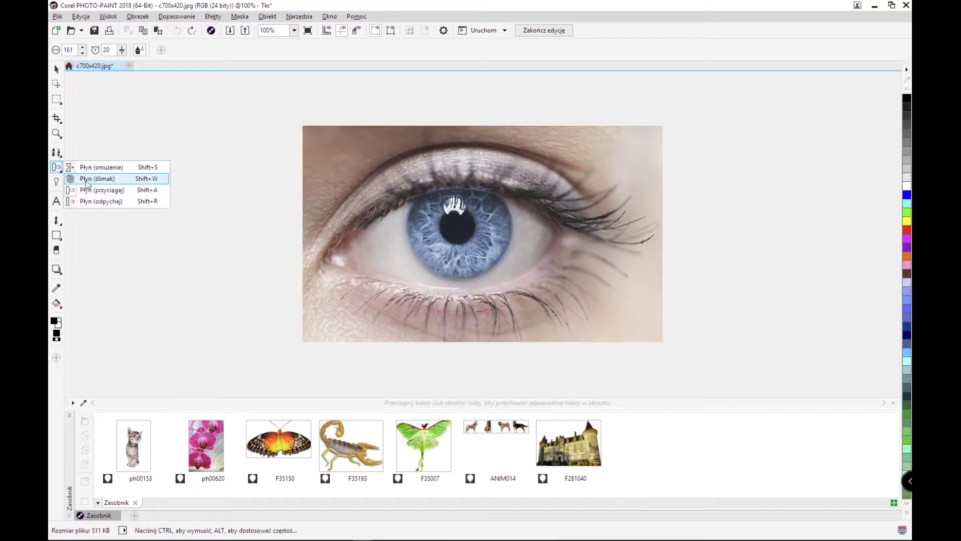
pyautogui.click(101, 201)
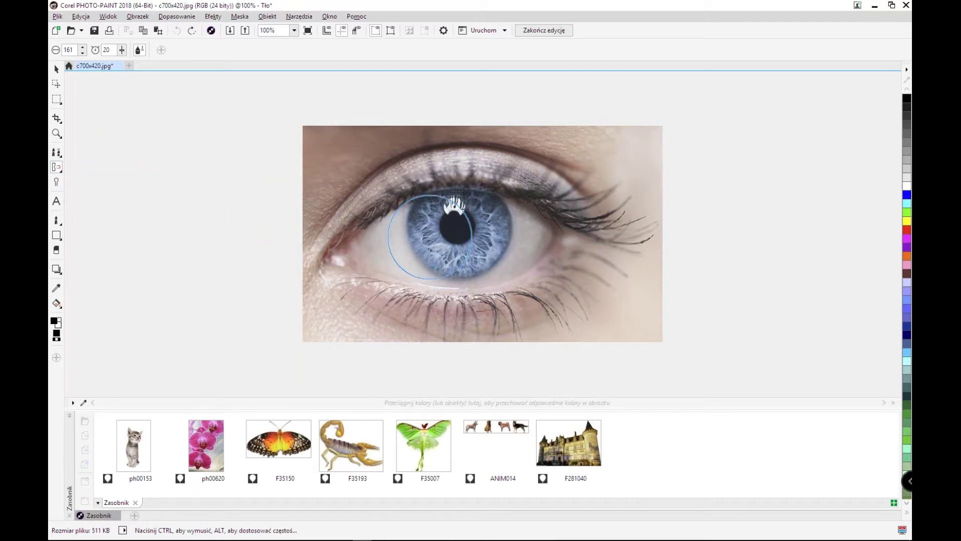
pyautogui.moveTo(453, 226); pyautogui.dragTo(453, 225)
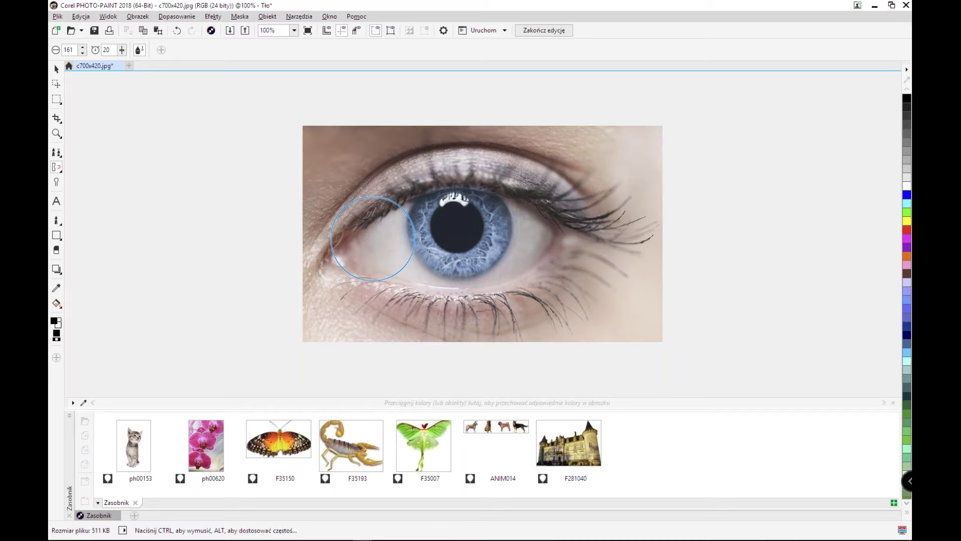
pyautogui.hotkey('ctrl', 'z')
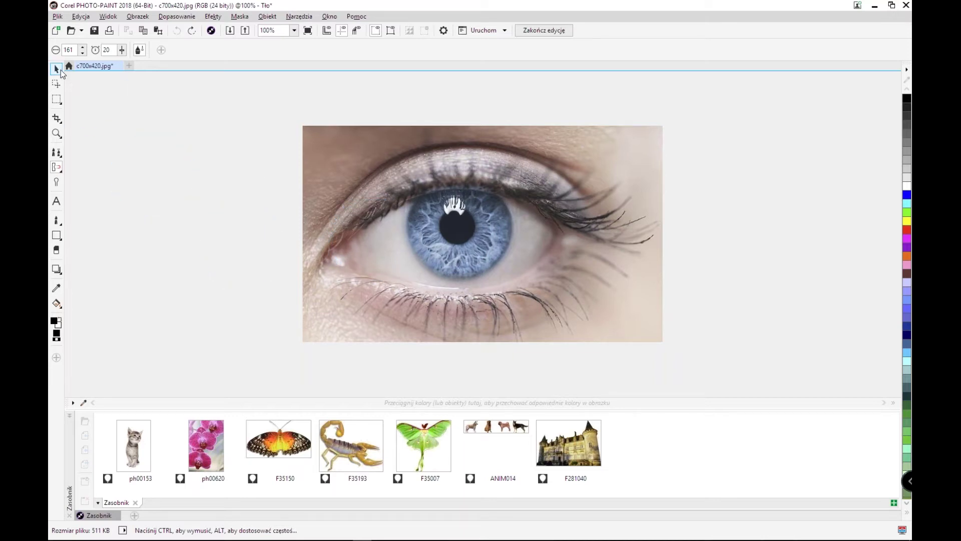
# Switch to the Pick tool, try to select the whole eye photo, and show the Object Manager (Menedżer obiektów)
pyautogui.click(57, 70)
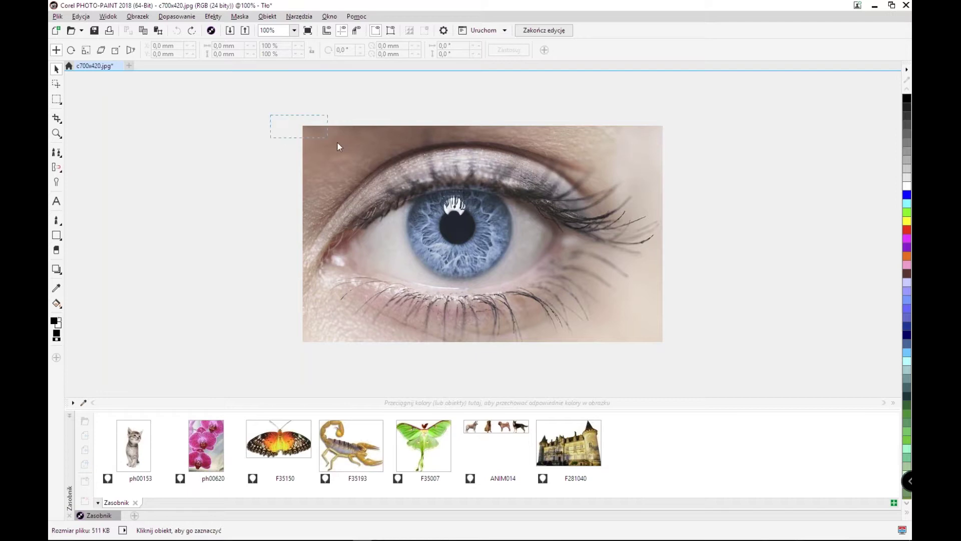
pyautogui.moveTo(338, 143); pyautogui.dragTo(711, 368)
pyautogui.click(326, 17)
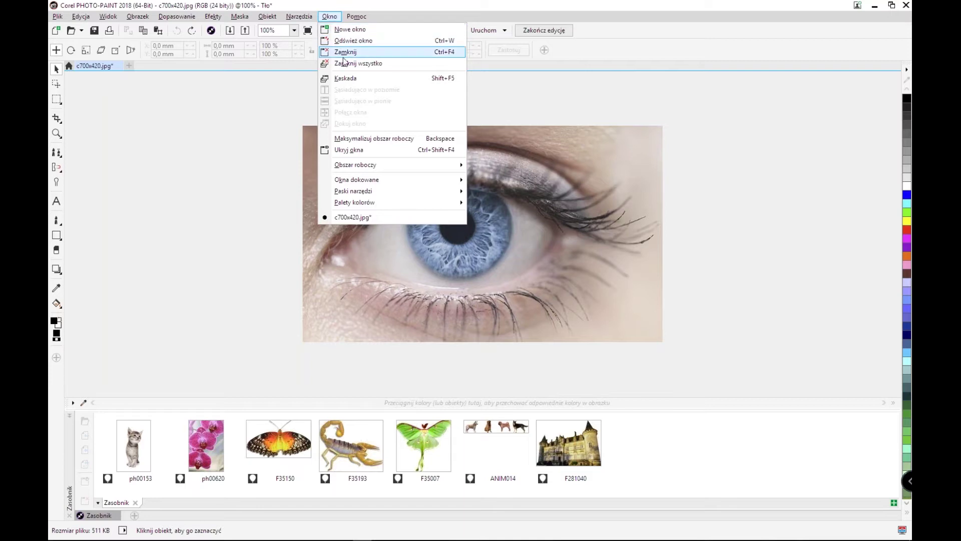
pyautogui.moveTo(429, 181)
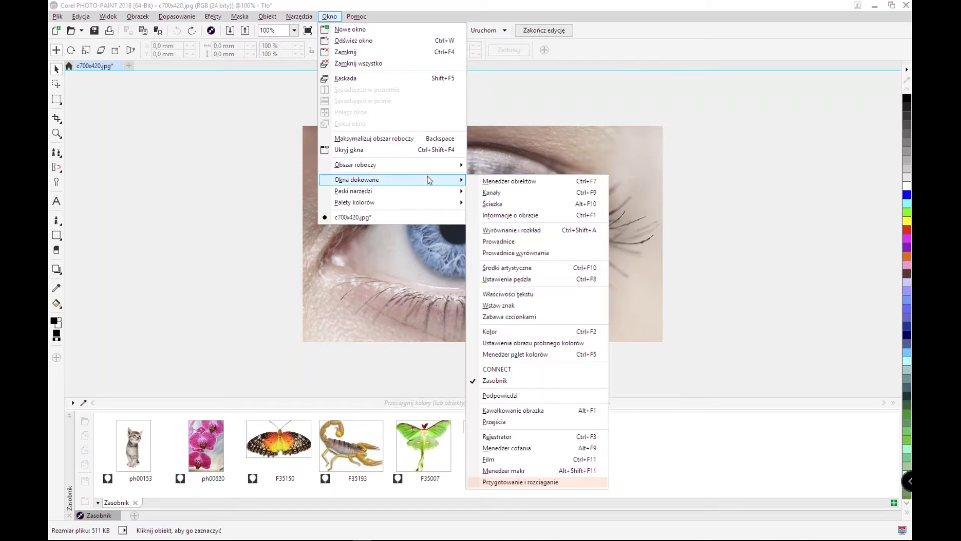
pyautogui.click(495, 182)
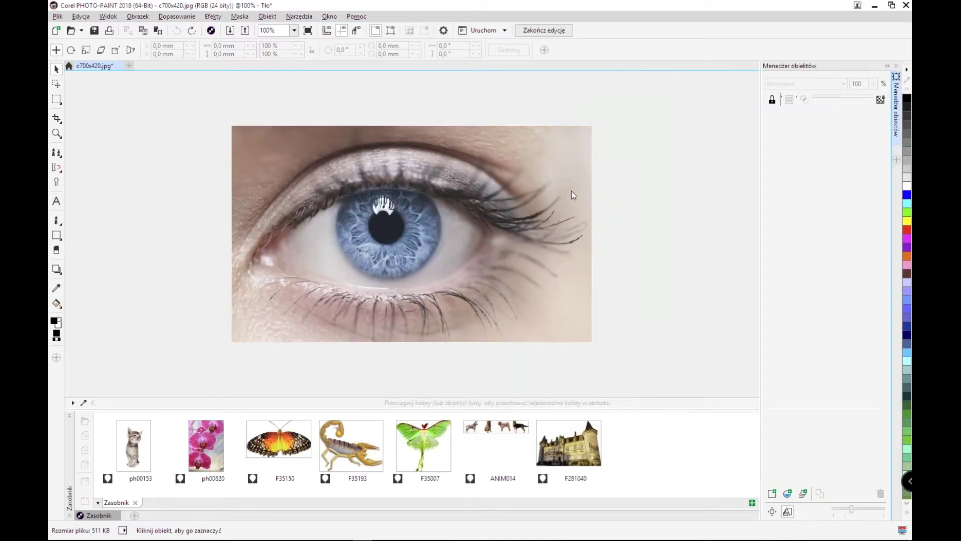
# Enlarge the eye's pupil on the background with the Repel liquid tool (Płyn (odpychaj)) at nib size 161, and close the photo with its changes saved
pyautogui.click(815, 115)
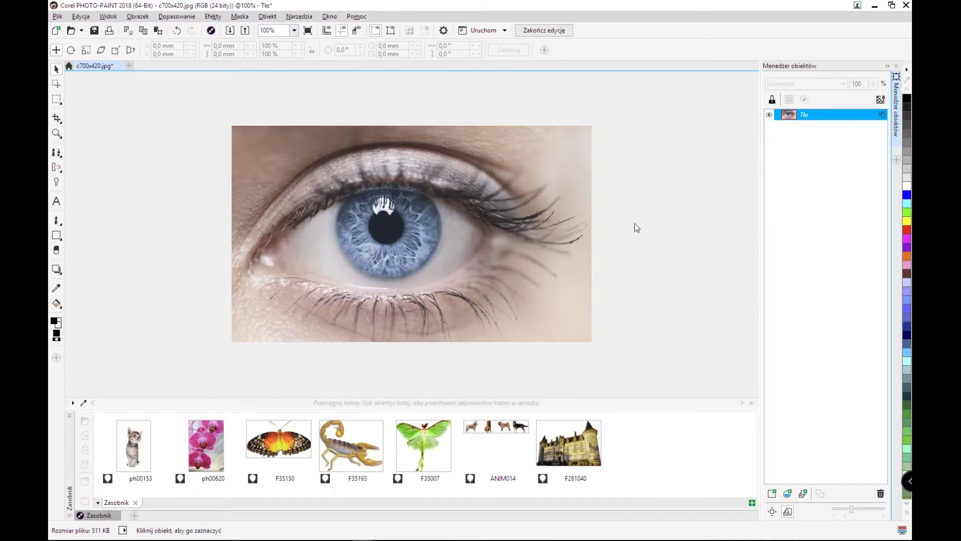
pyautogui.moveTo(391, 535)
pyautogui.click(57, 169)
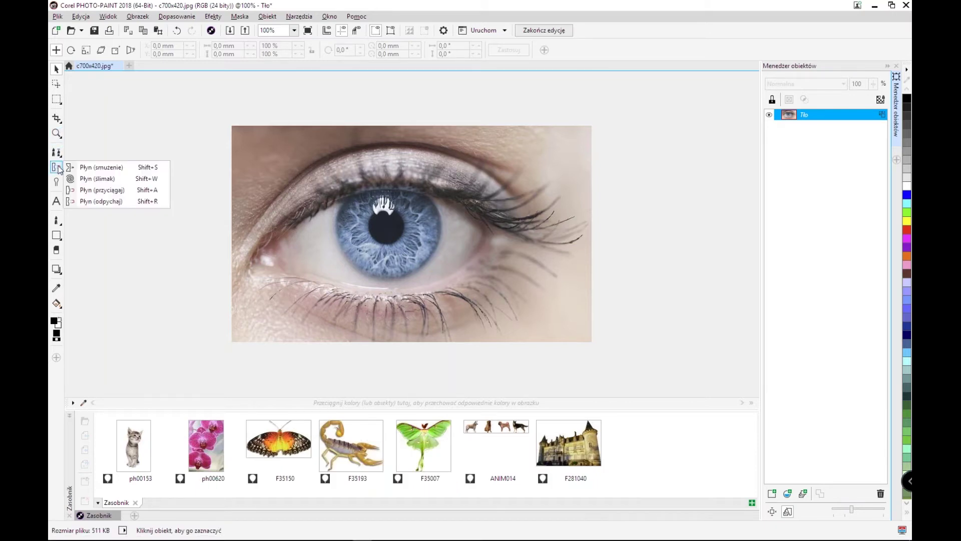
pyautogui.click(111, 203)
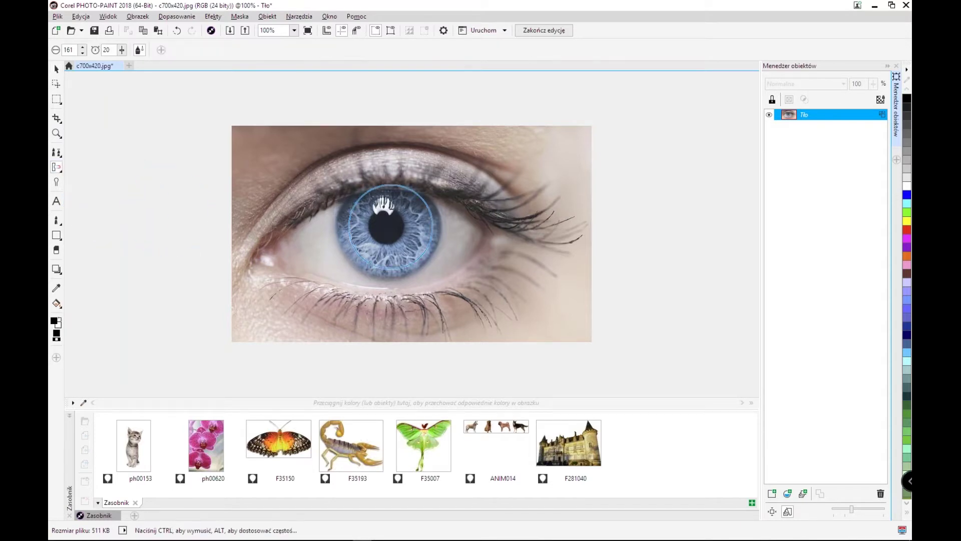
pyautogui.moveTo(386, 227); pyautogui.dragTo(388, 228)
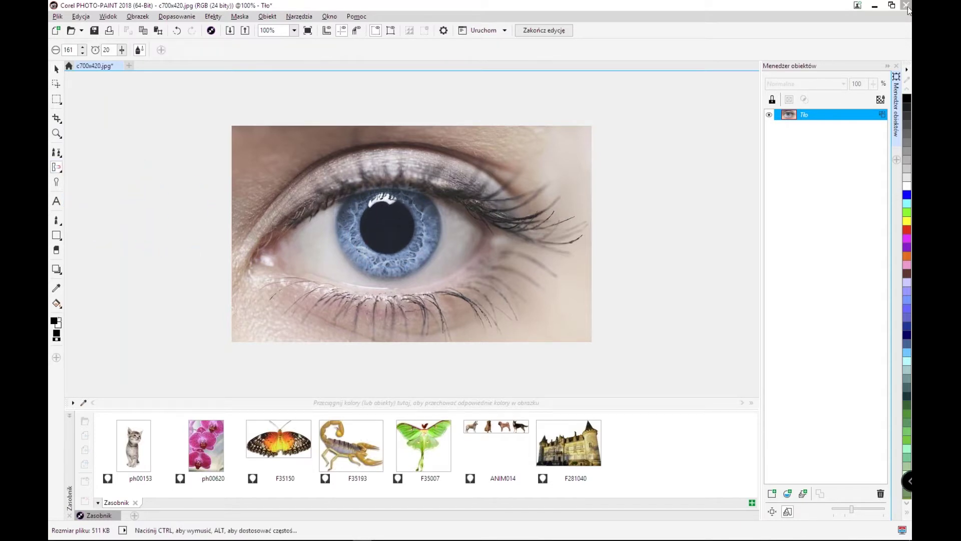
pyautogui.click(906, 5)
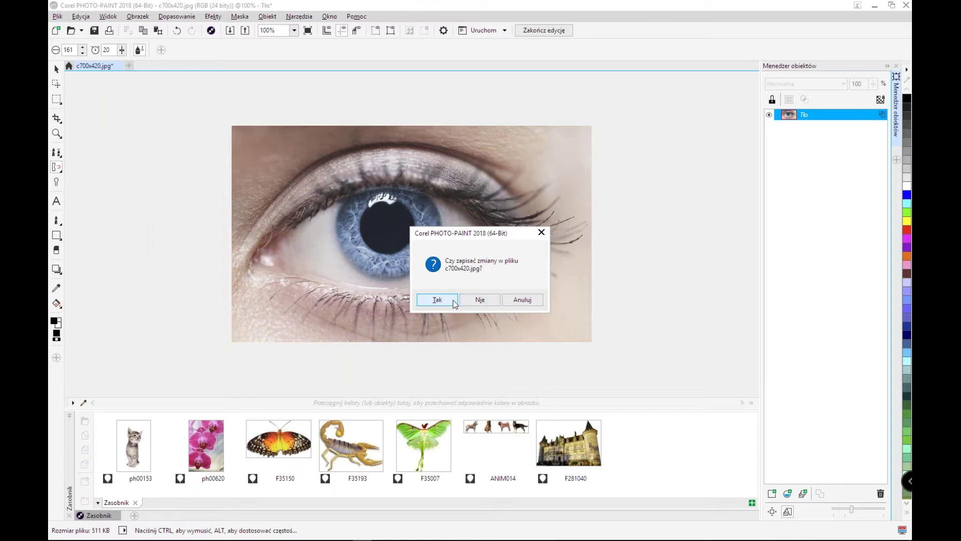
pyautogui.click(441, 299)
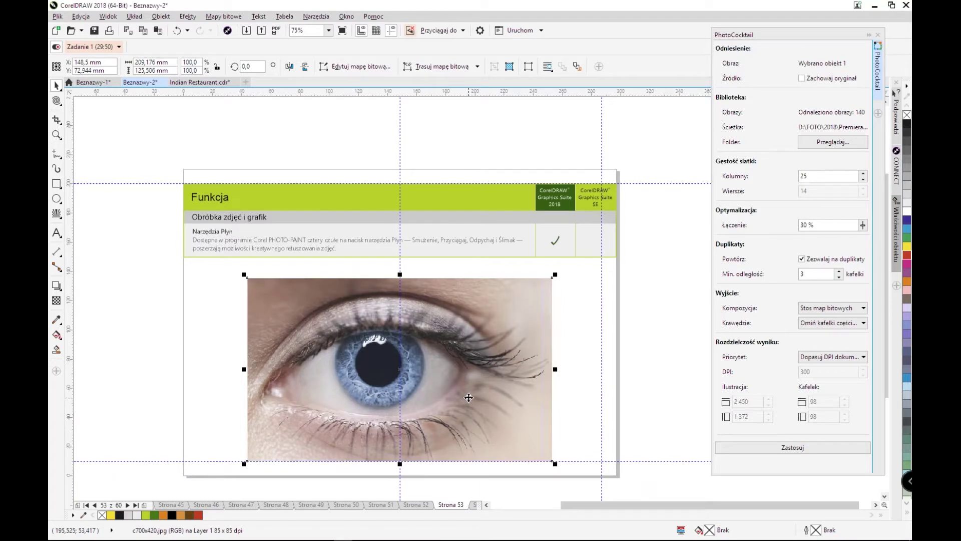
# Go to page 54 of the CorelDRAW document and open its castle photo for bitmap editing in Corel PHOTO-PAINT
pyautogui.click(475, 504)
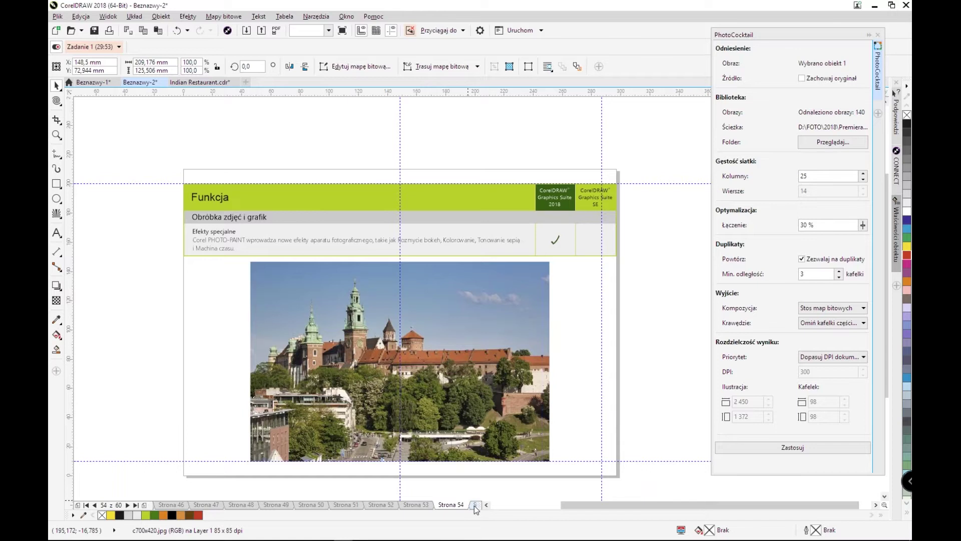
pyautogui.click(419, 372)
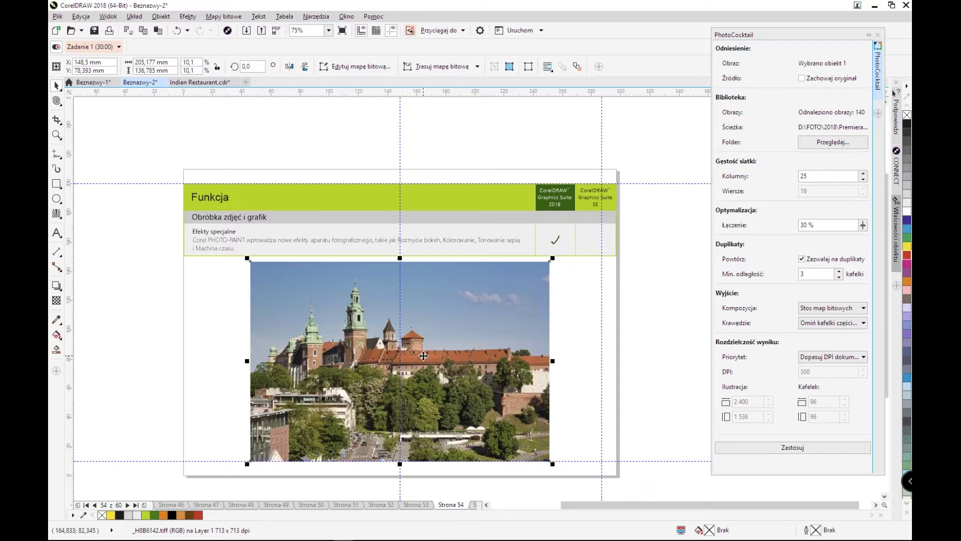
pyautogui.click(188, 19)
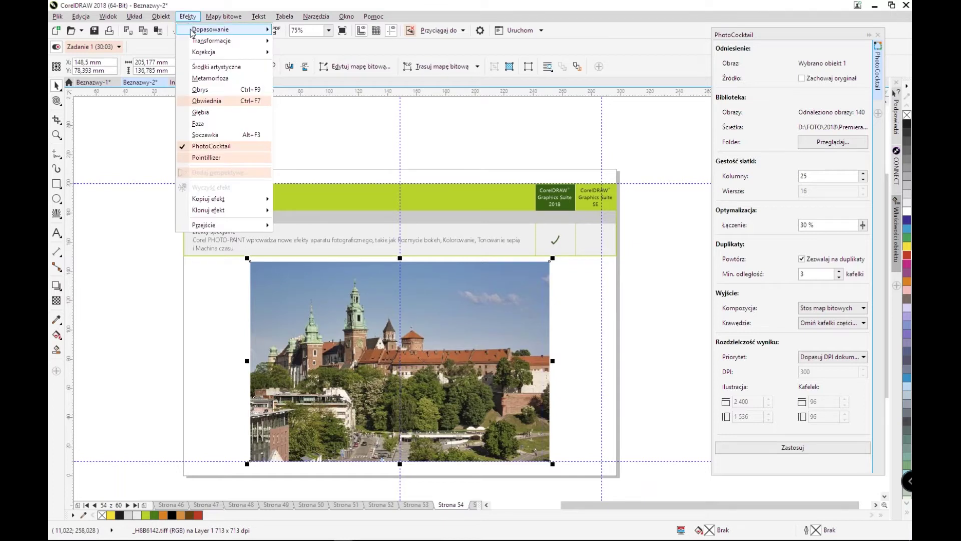
pyautogui.moveTo(209, 53)
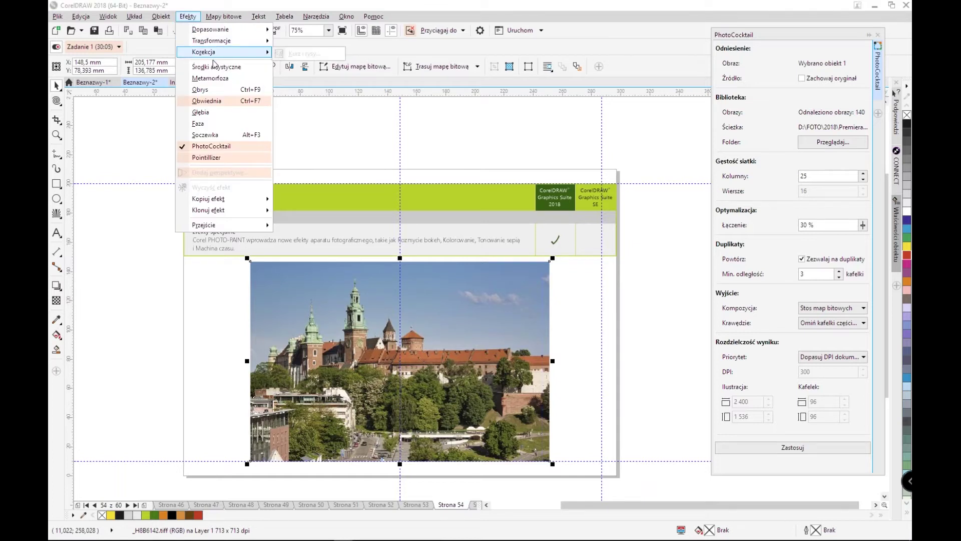
pyautogui.moveTo(223, 33)
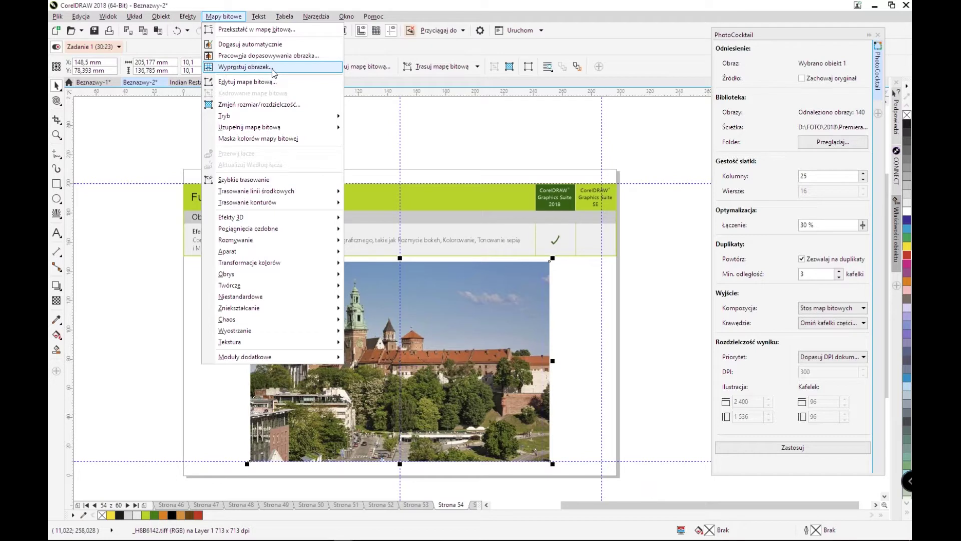
pyautogui.moveTo(188, 16)
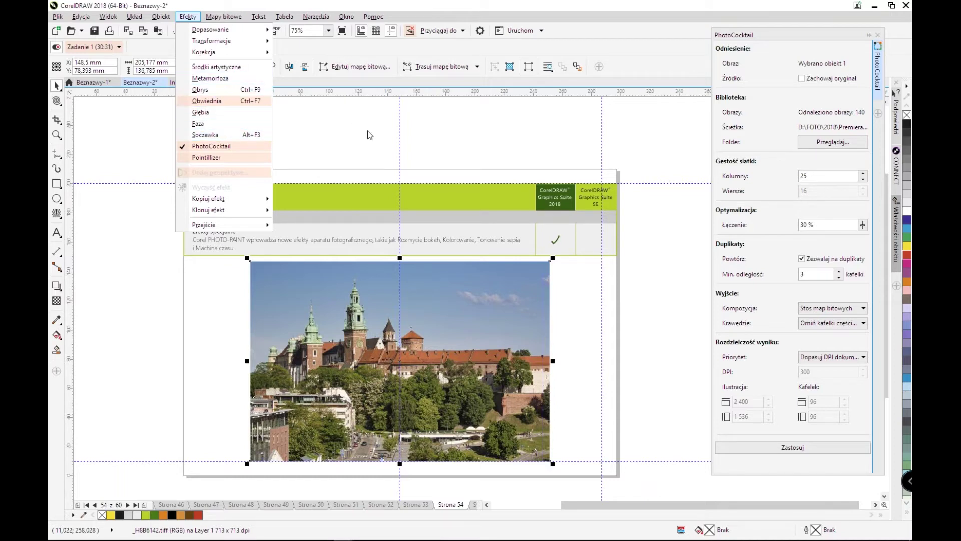
pyautogui.click(387, 280)
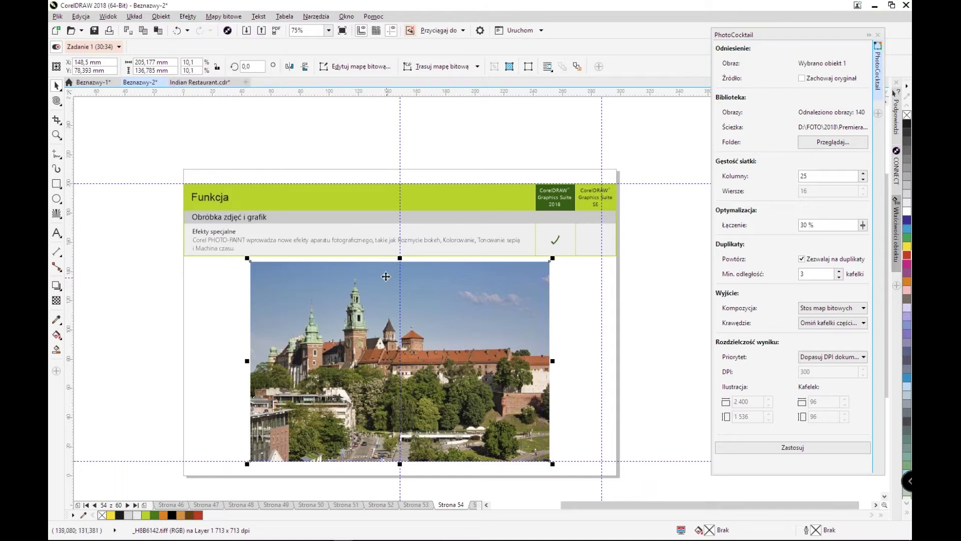
pyautogui.click(369, 66)
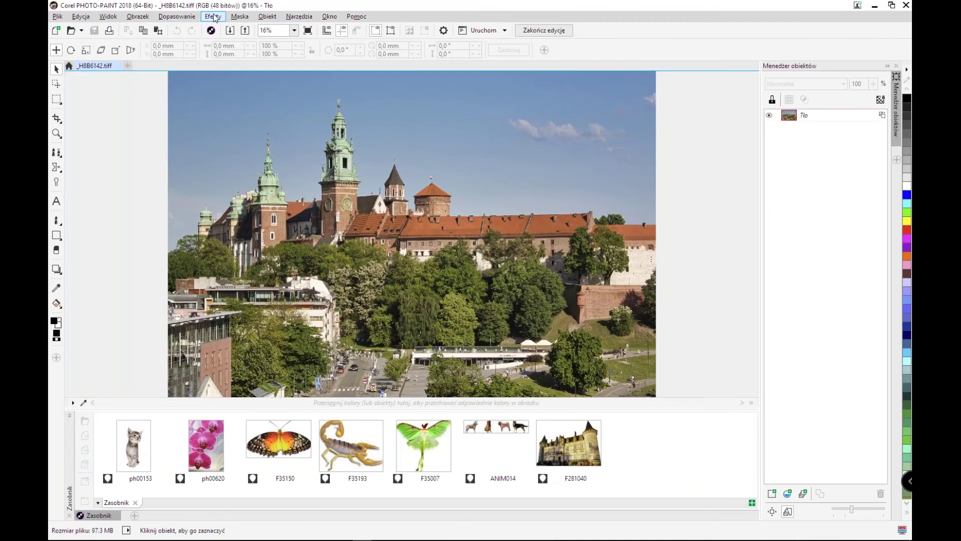
# Preview the Sepia Toning camera effect (Tonowanie sepią) on the castle photo with an ageing amount of 50, and cancel it
pyautogui.click(212, 16)
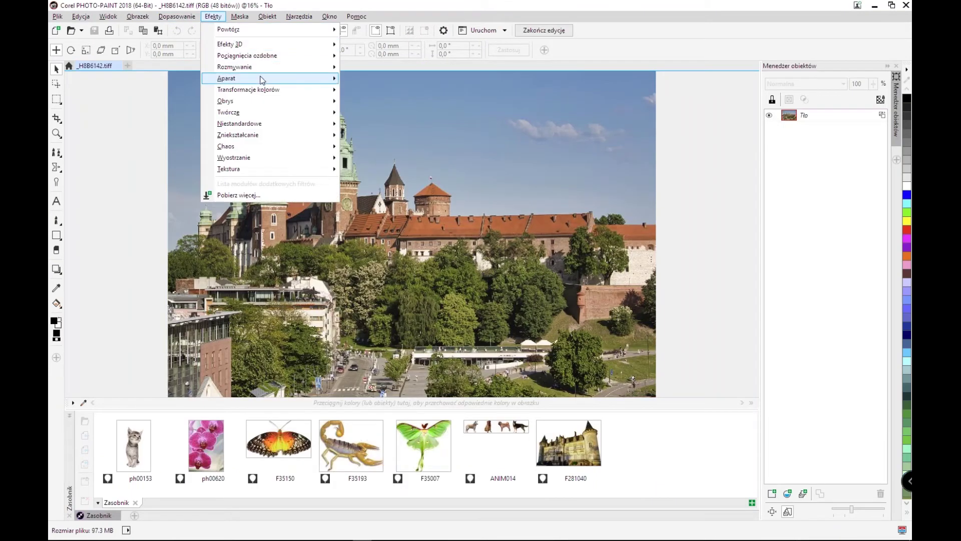
pyautogui.moveTo(311, 78)
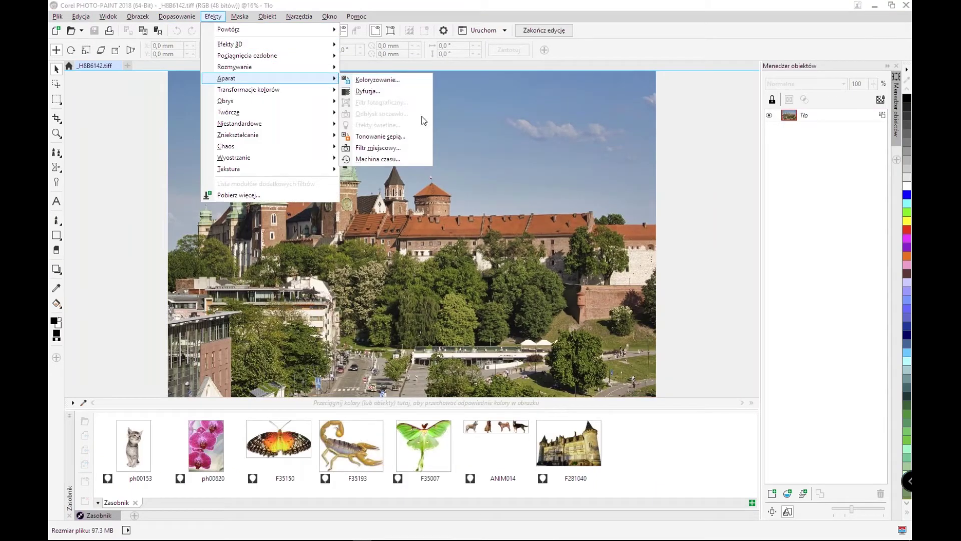
pyautogui.click(404, 137)
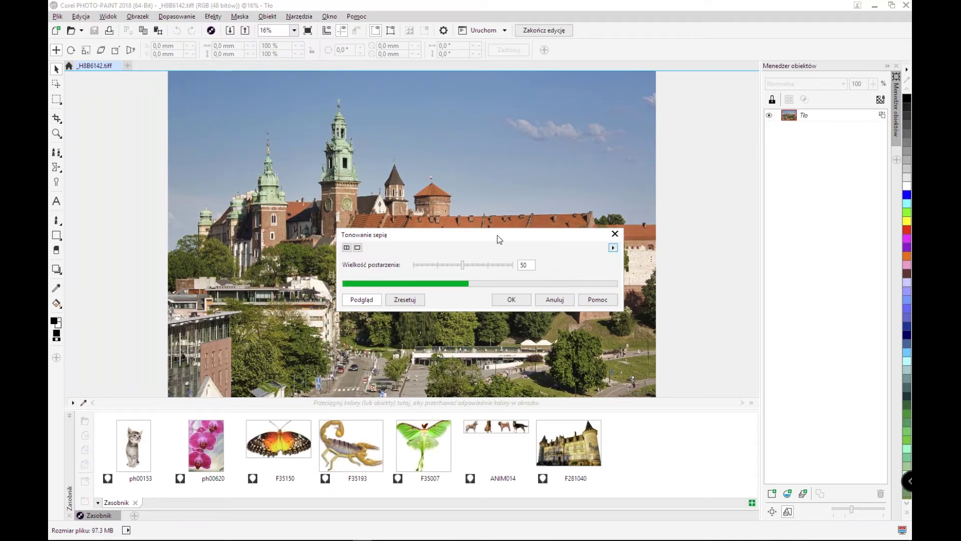
pyautogui.moveTo(498, 233); pyautogui.dragTo(626, 139)
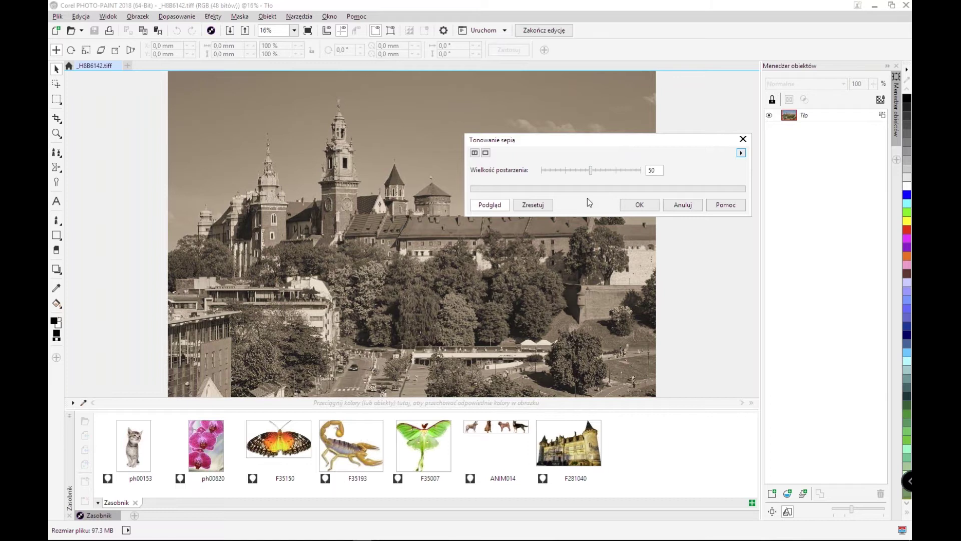
pyautogui.click(677, 207)
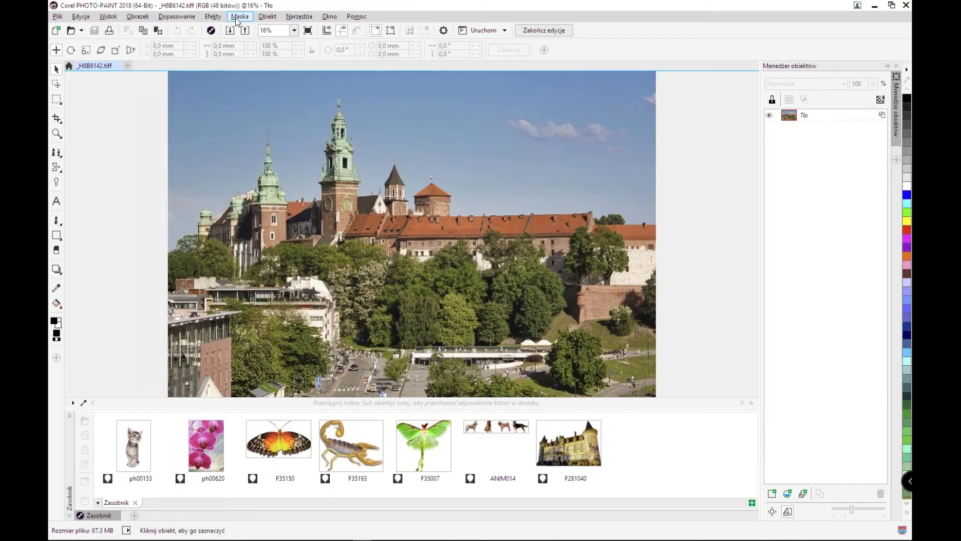
# Start the Time Machine camera effect (Machina czasu) on the castle photo and preview the 1839 daguerreotype style (Dagerotyp) with photo edges
pyautogui.click(213, 16)
pyautogui.moveTo(292, 80)
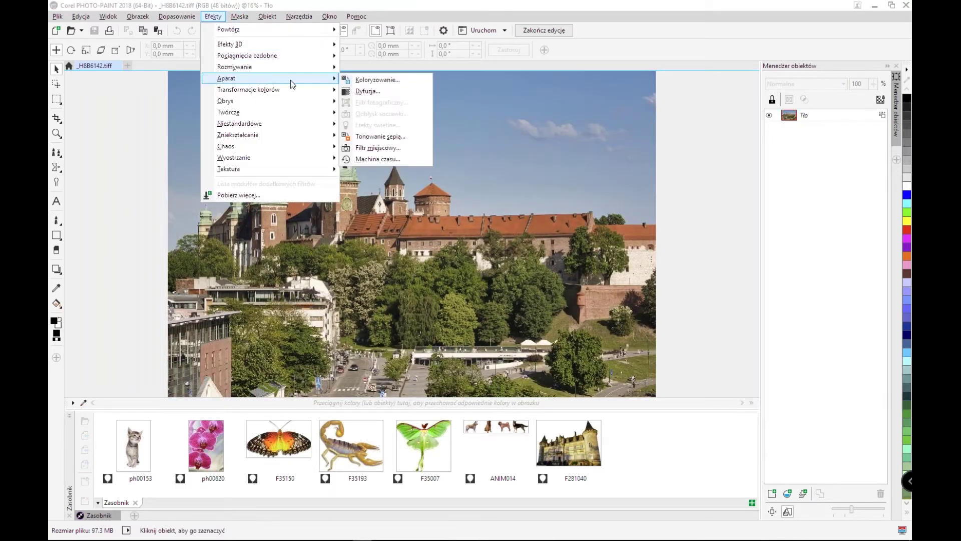
pyautogui.click(399, 159)
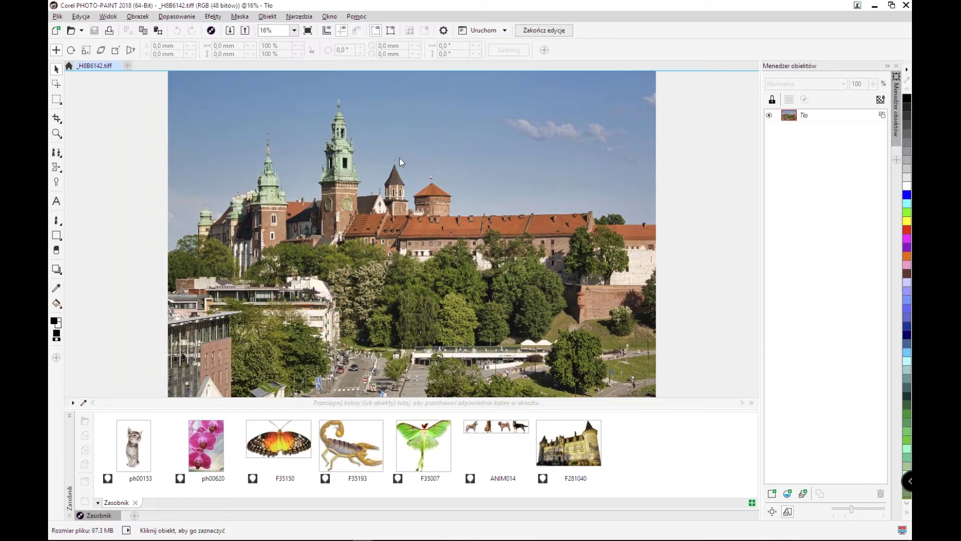
pyautogui.moveTo(495, 176); pyautogui.dragTo(662, 247)
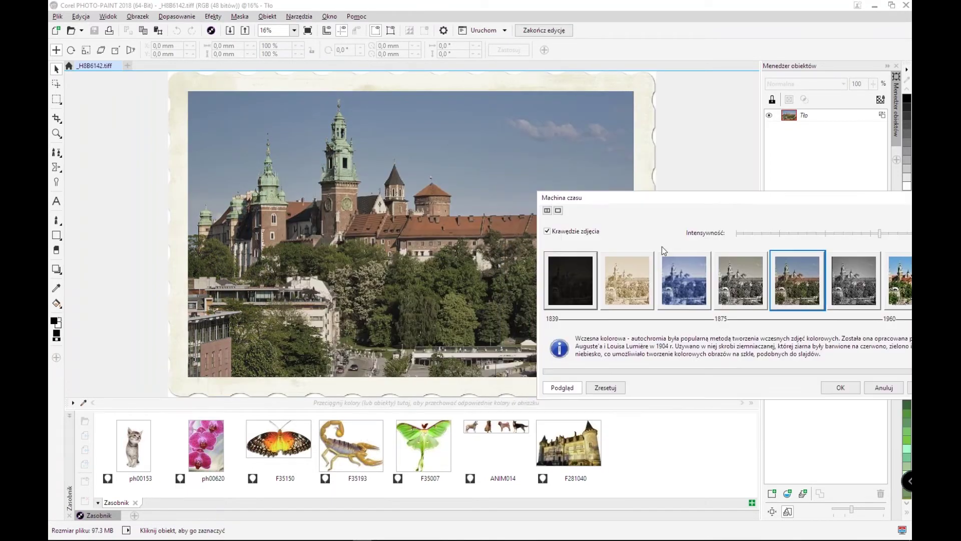
pyautogui.click(588, 304)
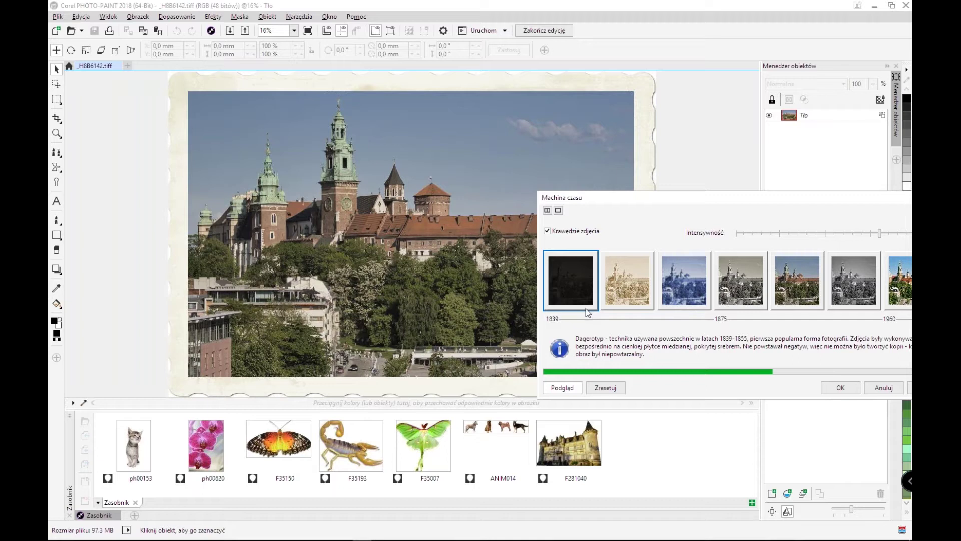
pyautogui.moveTo(637, 200); pyautogui.dragTo(759, 179)
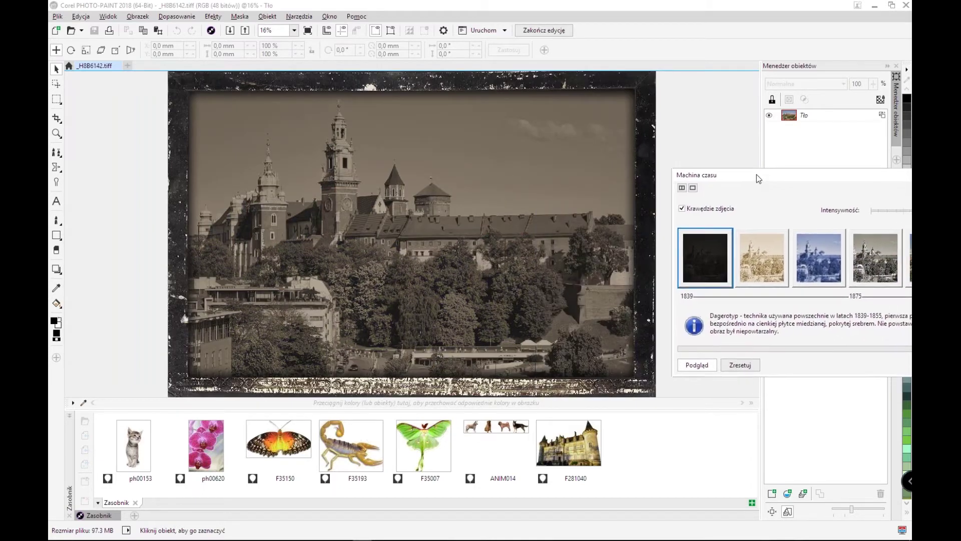
# Preview the albumen (Albuminowa) and cyanotype (Cyjanotyp) styles of the Time Machine effect on the castle photo
pyautogui.click(750, 255)
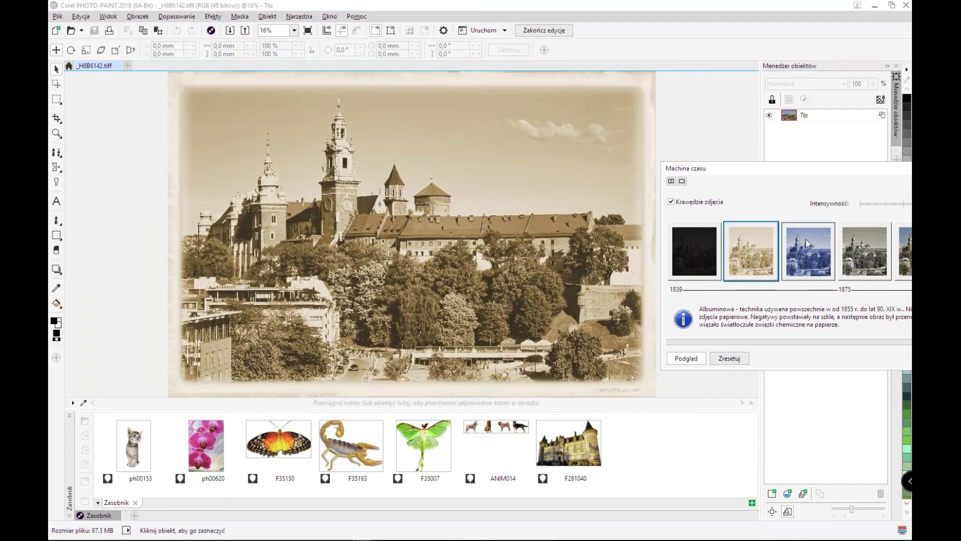
pyautogui.click(801, 223)
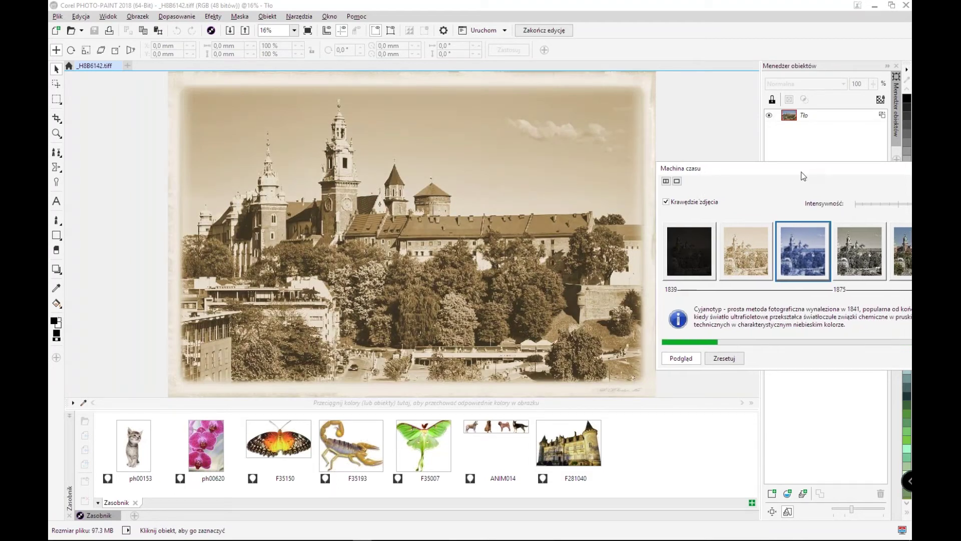
pyautogui.moveTo(803, 176); pyautogui.dragTo(644, 257)
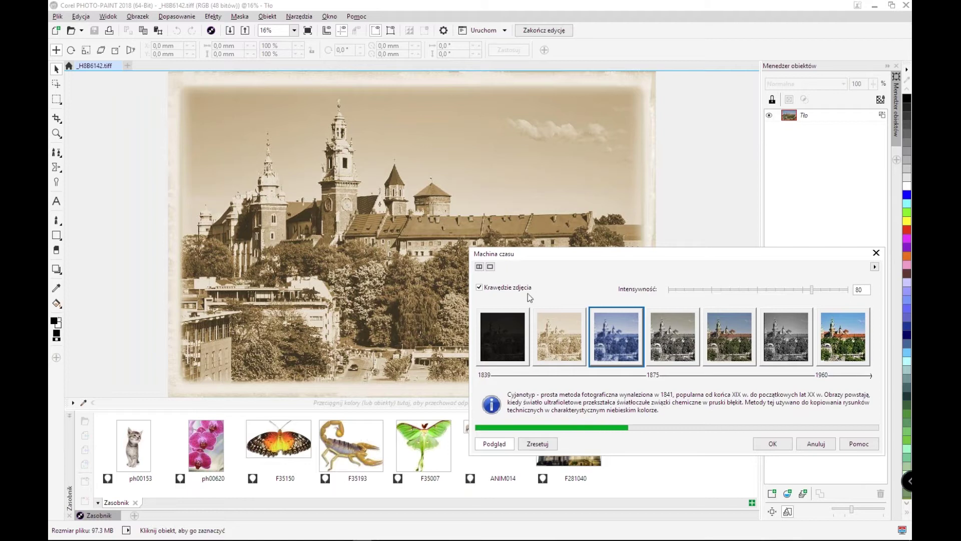
pyautogui.moveTo(598, 254); pyautogui.dragTo(735, 151)
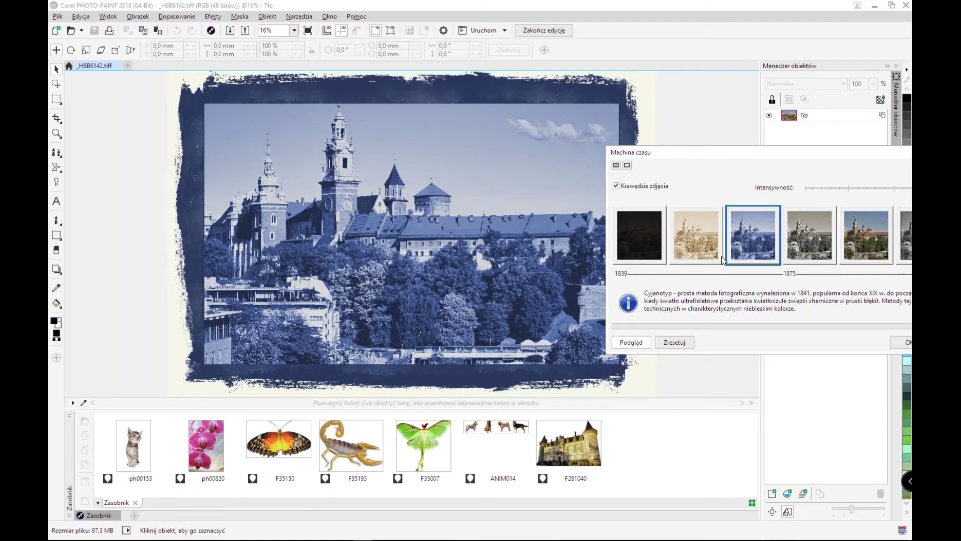
pyautogui.moveTo(812, 157); pyautogui.dragTo(709, 180)
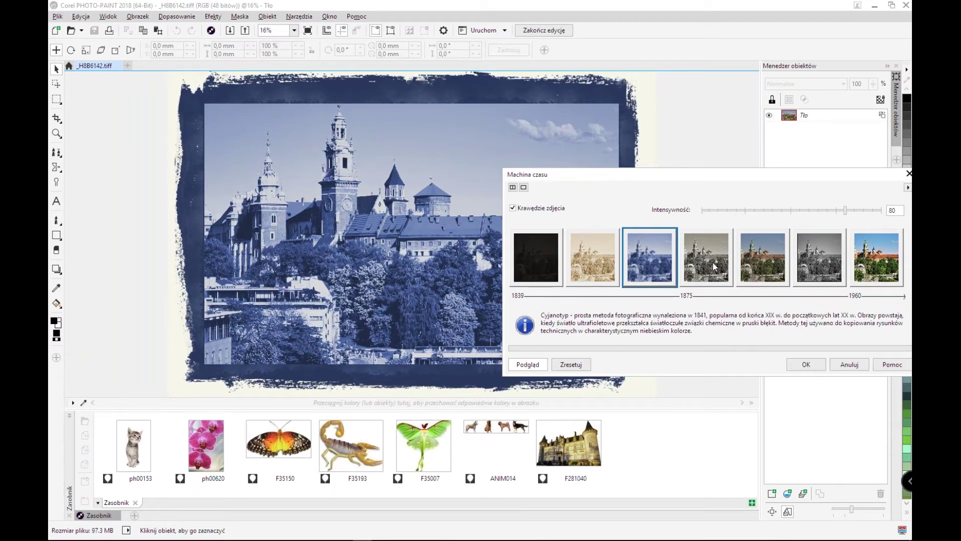
# Preview the platinotype (Platynotyp) and early colour (Wczesna kolorowa) styles, and choose the box camera style (Aparaty skrzynkowe) for the castle photo
pyautogui.click(714, 271)
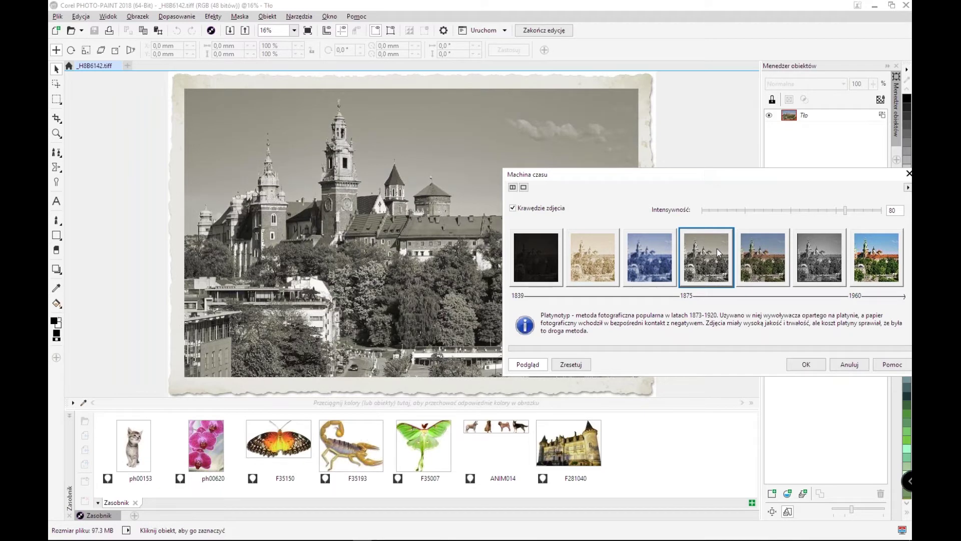
pyautogui.click(764, 254)
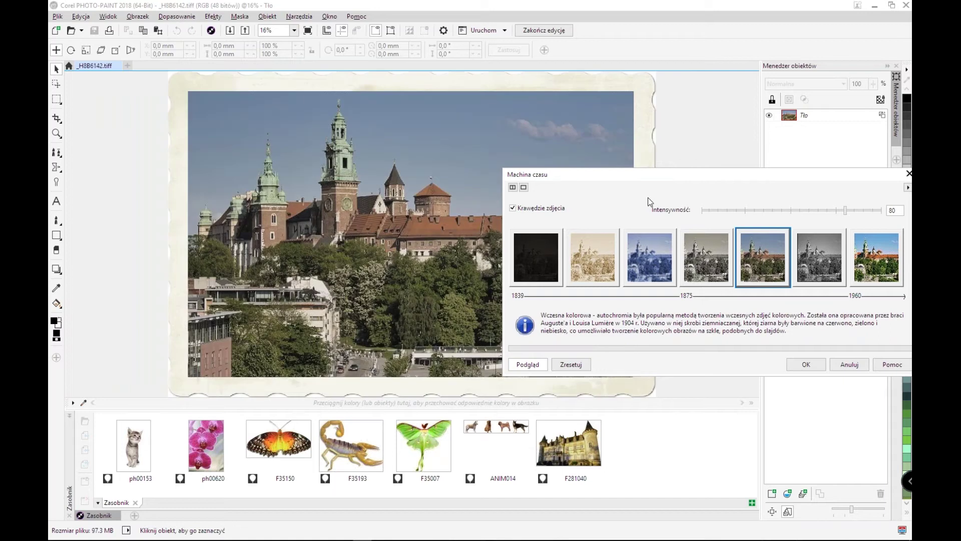
pyautogui.moveTo(666, 180); pyautogui.dragTo(565, 95)
pyautogui.moveTo(665, 94); pyautogui.dragTo(656, 96)
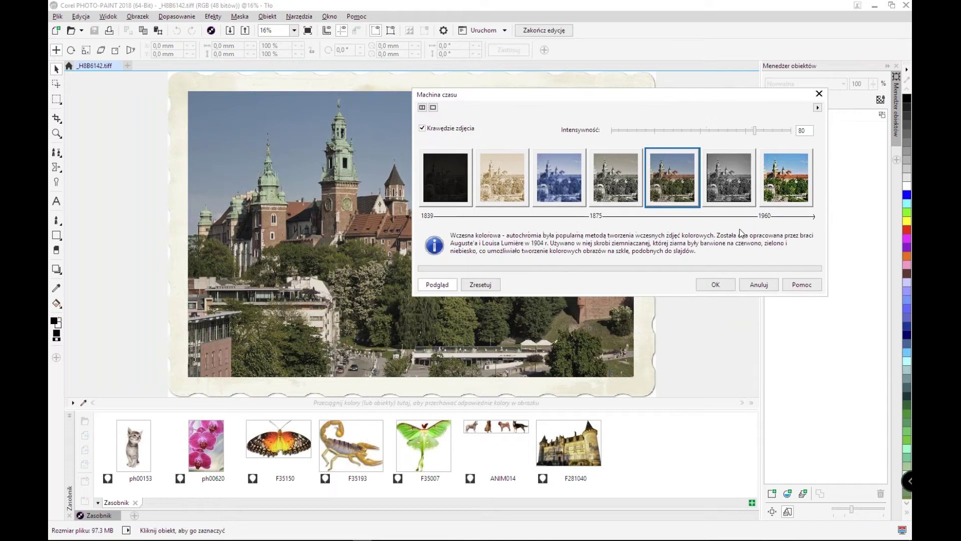
pyautogui.click(727, 188)
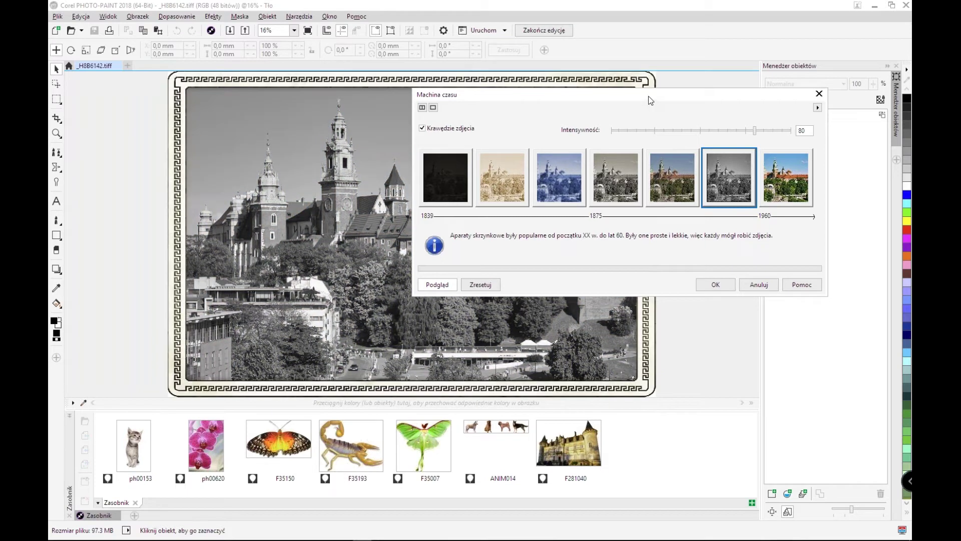
pyautogui.moveTo(647, 98); pyautogui.dragTo(647, 291)
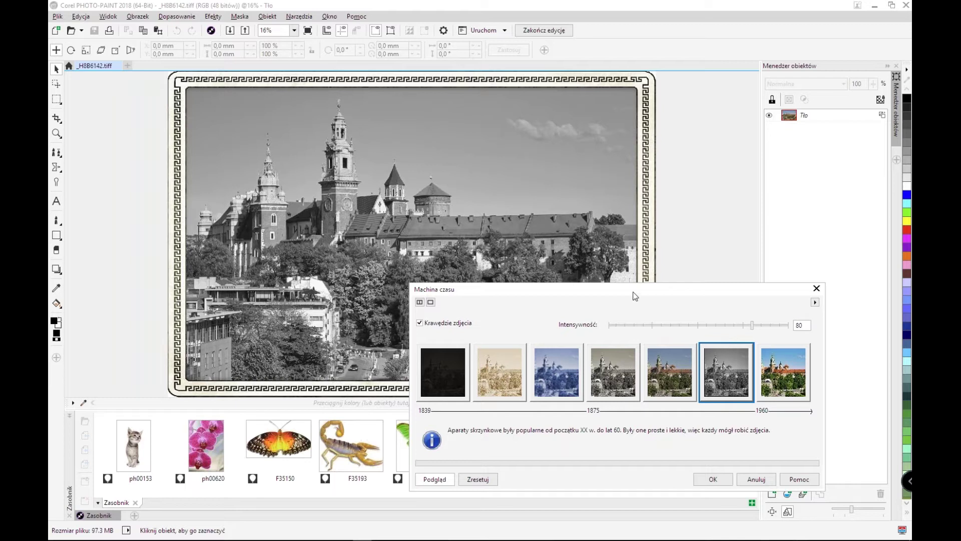
pyautogui.moveTo(642, 287); pyautogui.dragTo(680, 240)
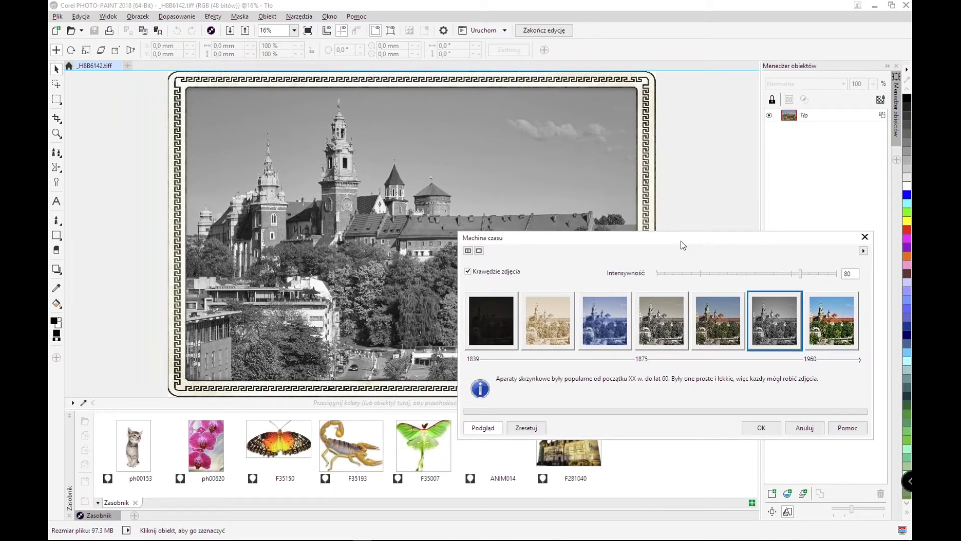
# Apply the cross-processing style (Wywoływanie krosowe) with photo edges at intensity 80, and save the edited castle photo back to CorelDRAW
pyautogui.moveTo(681, 242); pyautogui.dragTo(583, 247)
pyautogui.click(761, 330)
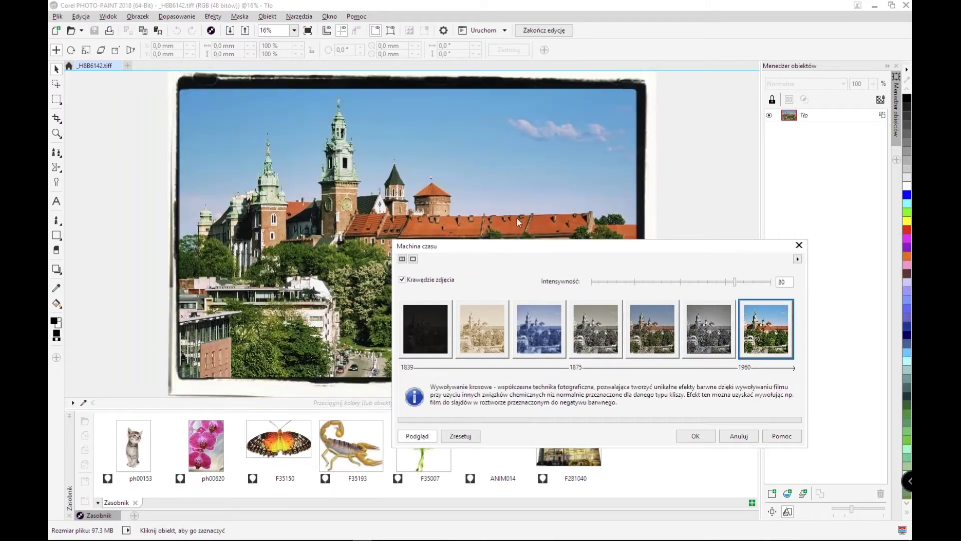
pyautogui.moveTo(488, 250); pyautogui.dragTo(747, 175)
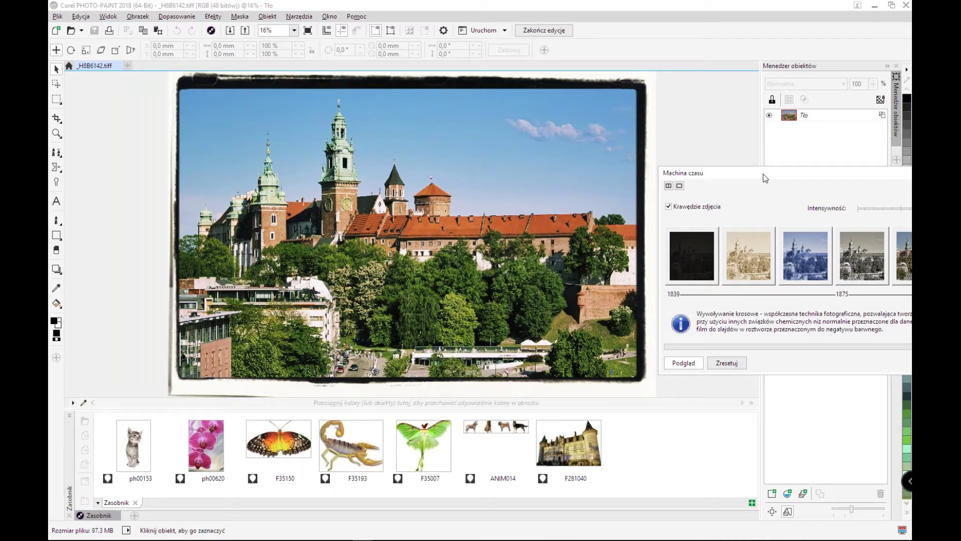
pyautogui.moveTo(754, 173); pyautogui.dragTo(535, 141)
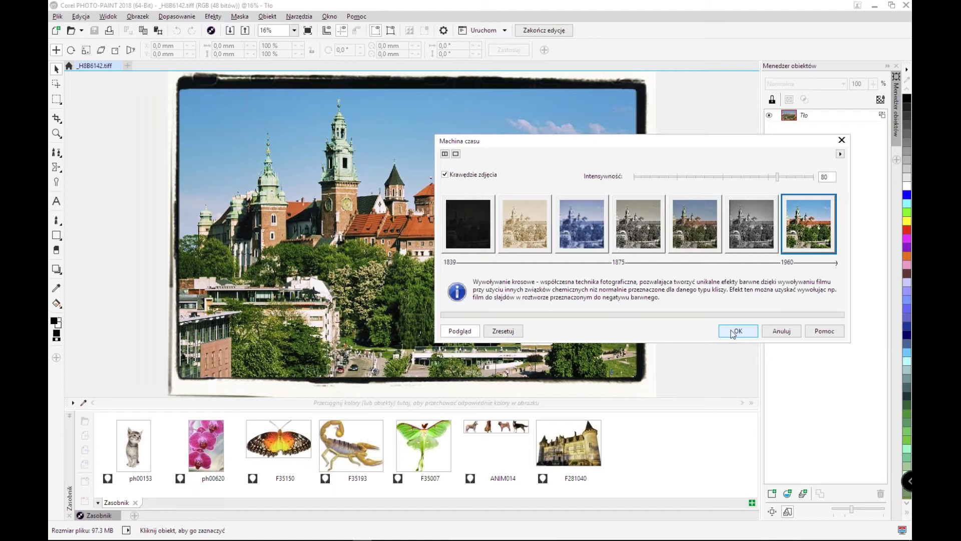
pyautogui.click(738, 331)
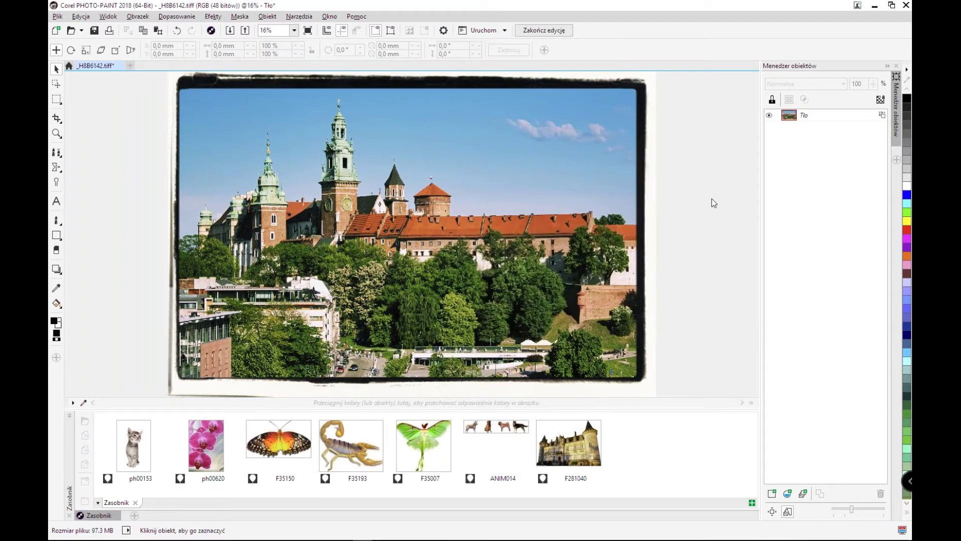
pyautogui.click(906, 5)
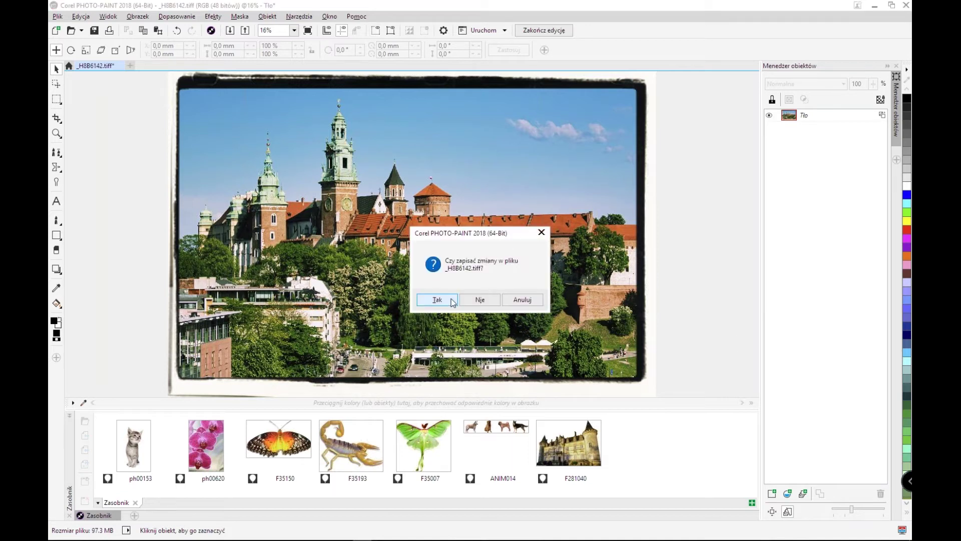
pyautogui.click(452, 300)
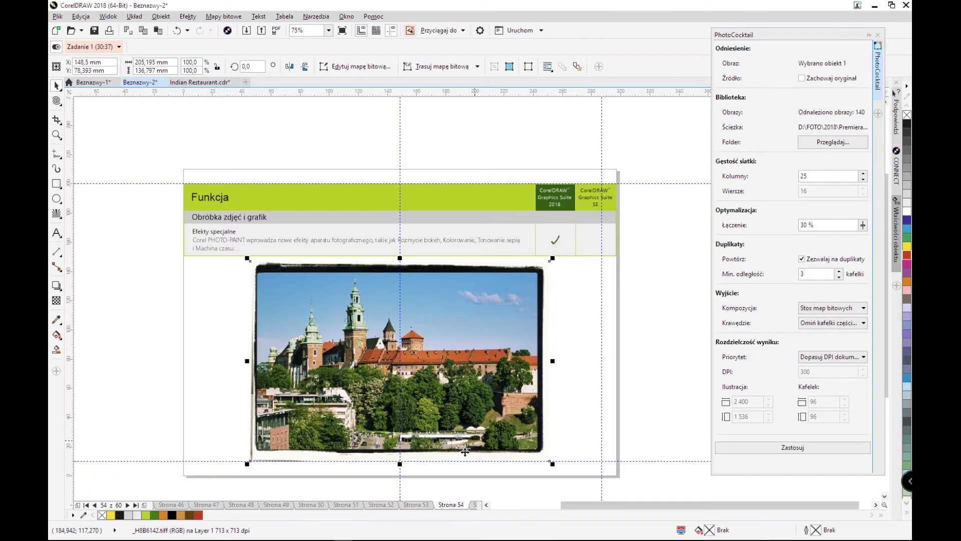
# Open Straighten Image (Wyprostuj obrazek) for the castle photo on page 55, try lens corrections 83,2 and -100, and set -3,0
pyautogui.click(473, 506)
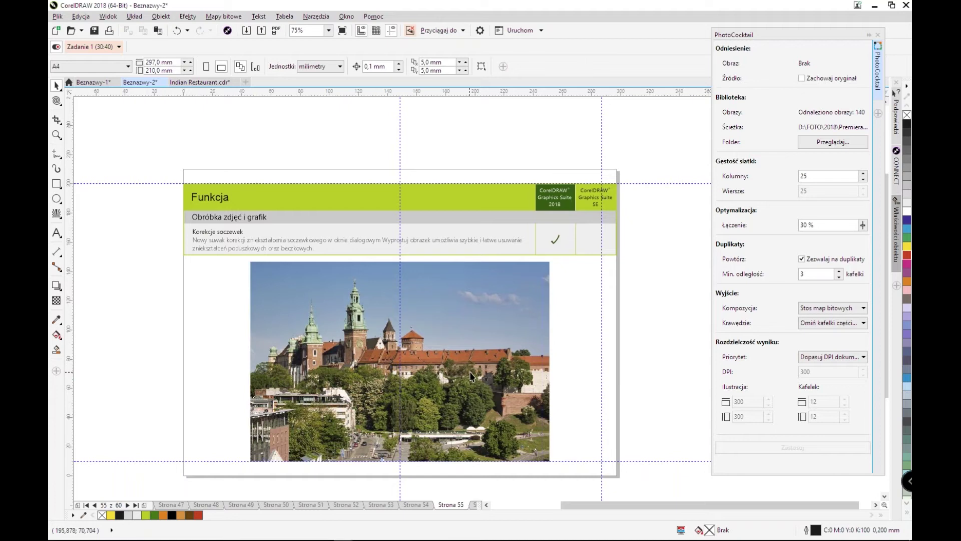
pyautogui.click(470, 375)
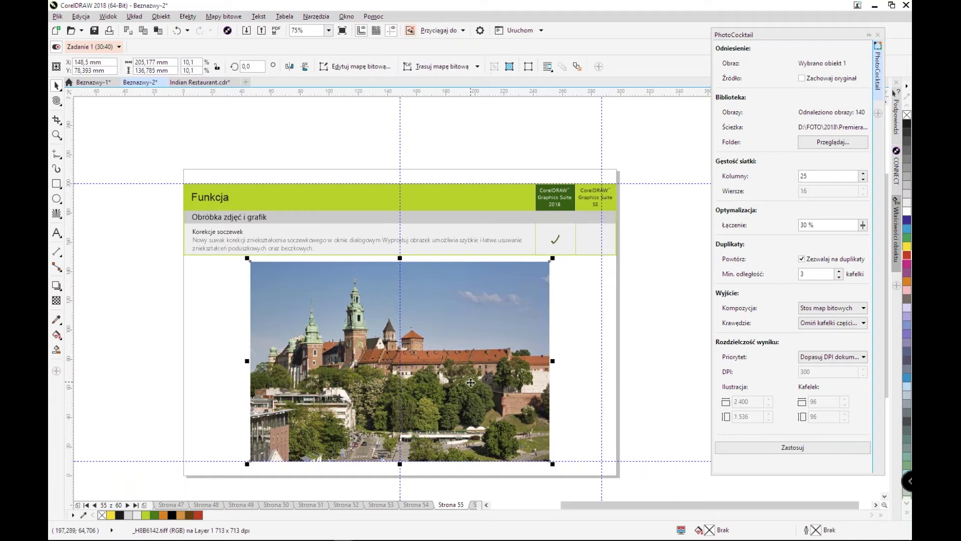
pyautogui.click(216, 18)
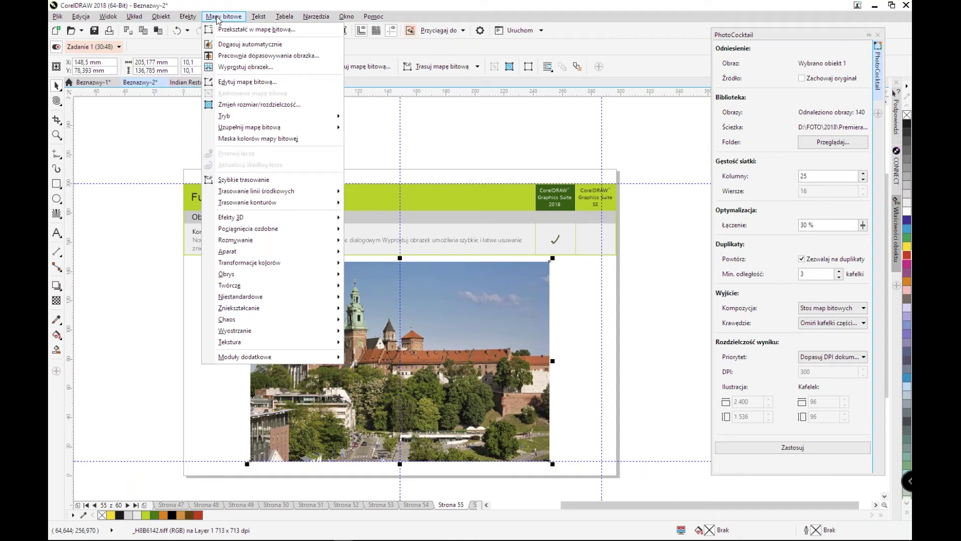
pyautogui.click(277, 67)
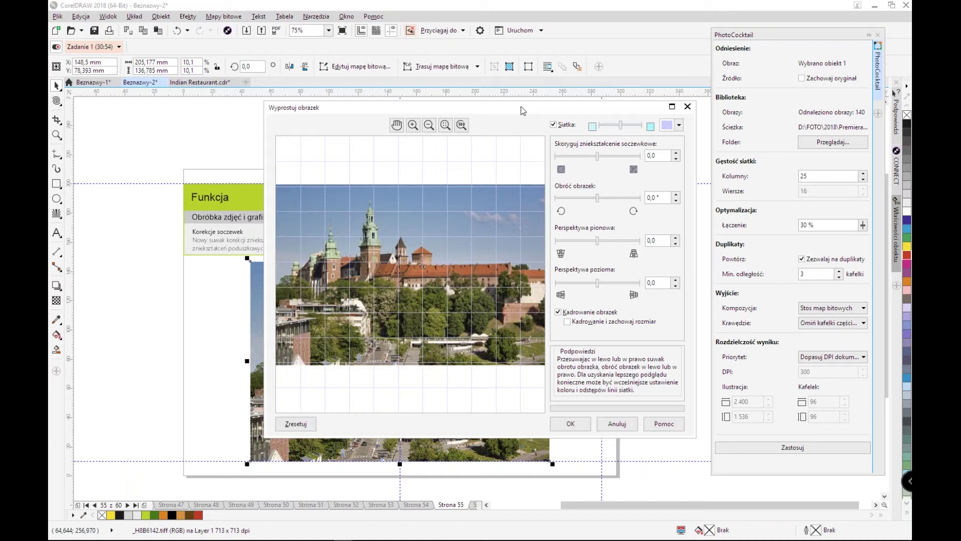
pyautogui.moveTo(520, 107); pyautogui.dragTo(662, 111)
pyautogui.moveTo(731, 155); pyautogui.dragTo(768, 156)
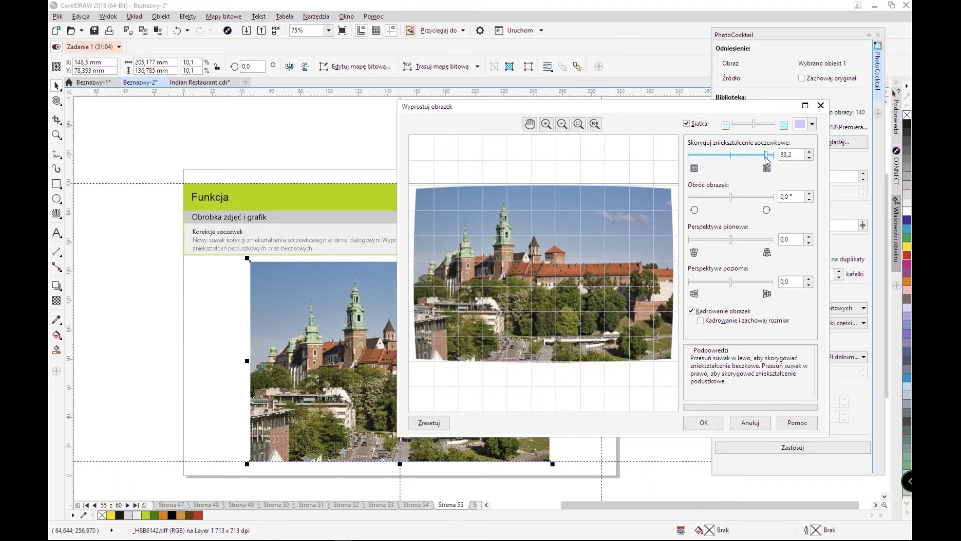
pyautogui.moveTo(766, 159); pyautogui.dragTo(688, 159)
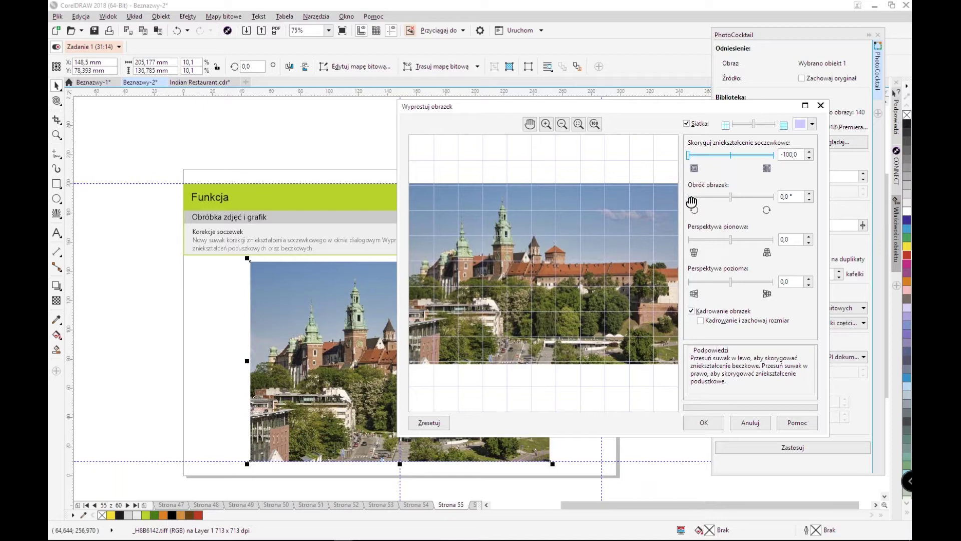
pyautogui.moveTo(689, 156); pyautogui.dragTo(730, 156)
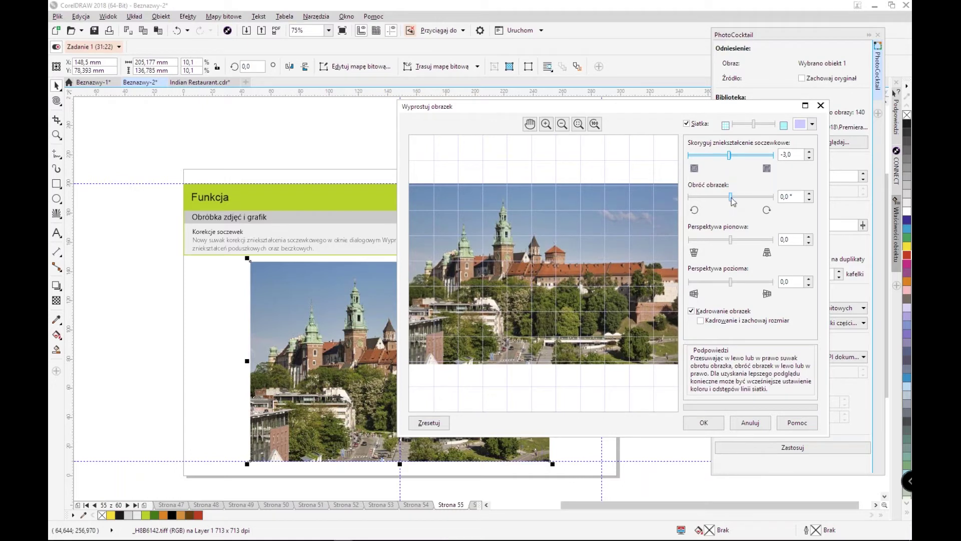
# Try rotating the castle photo slightly, set vertical perspective to 0,14 and horizontal perspective to 0,66, and apply the straightening with cropping
pyautogui.moveTo(731, 197)
pyautogui.mouseDown()
pyautogui.moveTo(744, 201)
pyautogui.moveTo(731, 198)
pyautogui.mouseUp()
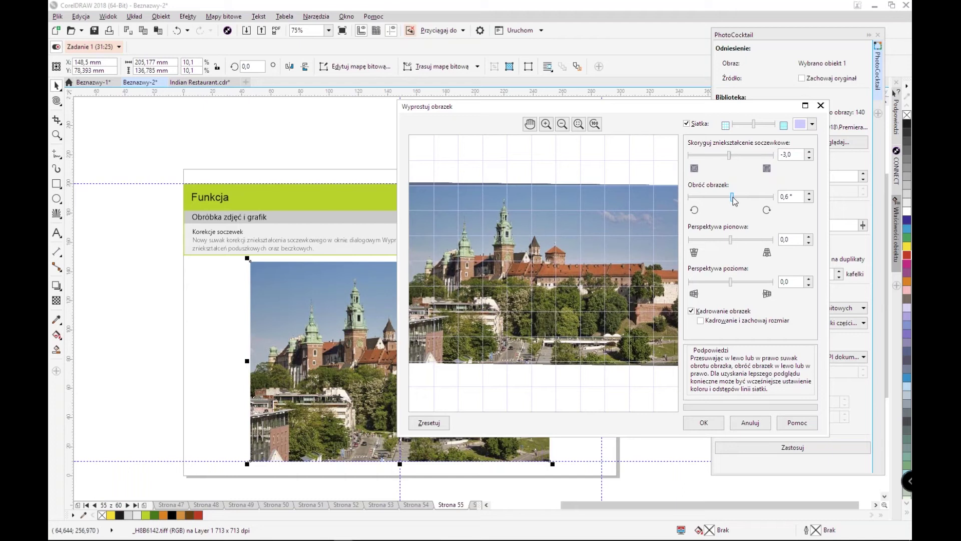
pyautogui.moveTo(734, 244); pyautogui.dragTo(749, 243)
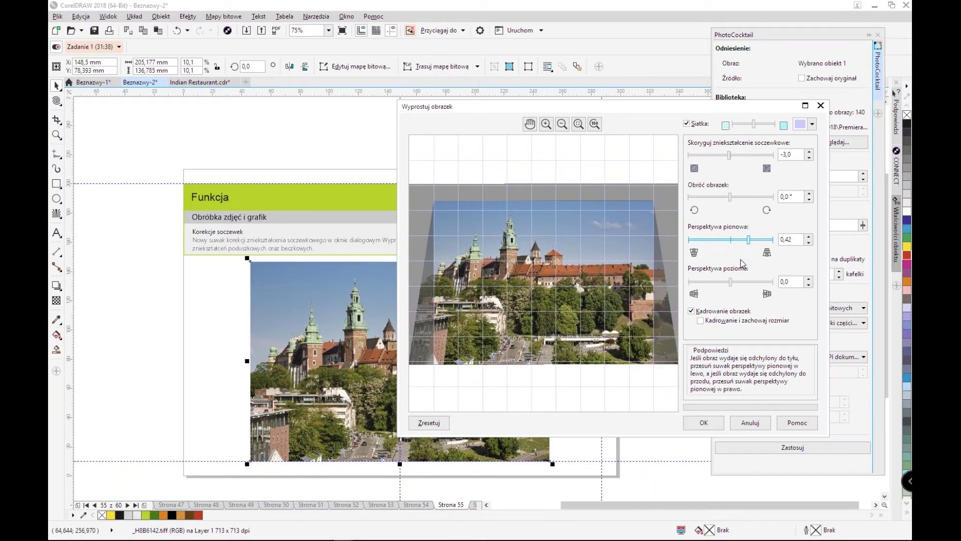
pyautogui.moveTo(750, 243); pyautogui.dragTo(718, 244)
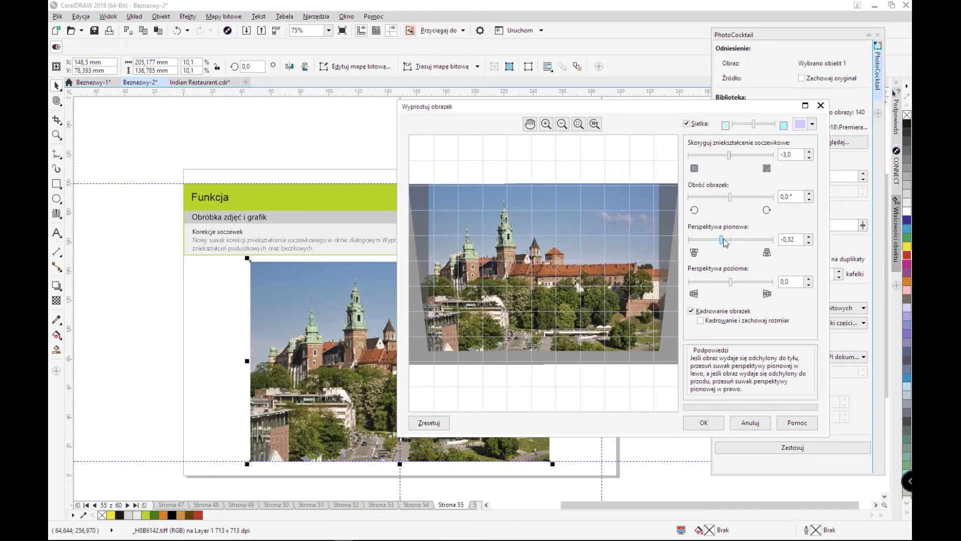
pyautogui.moveTo(726, 242); pyautogui.dragTo(738, 243)
pyautogui.moveTo(731, 283); pyautogui.dragTo(732, 284)
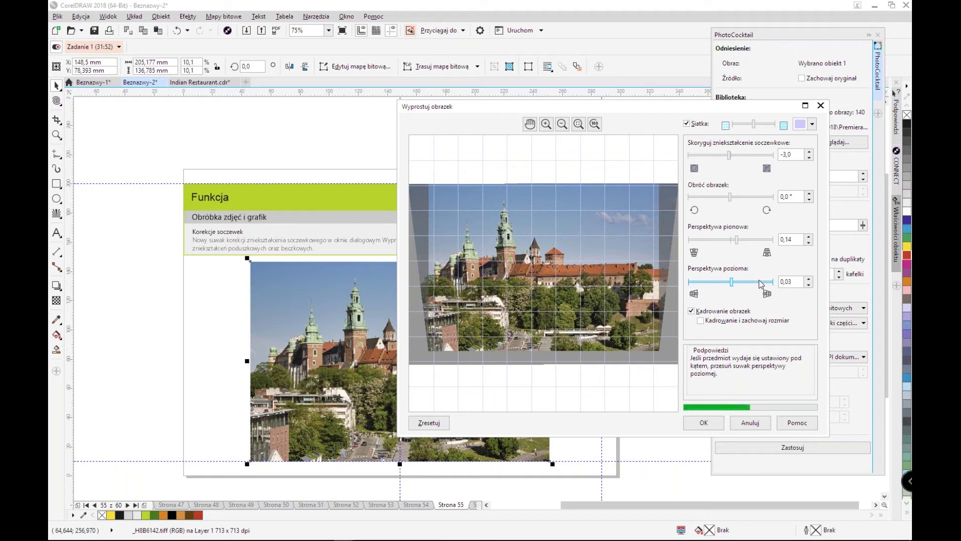
pyautogui.click(760, 282)
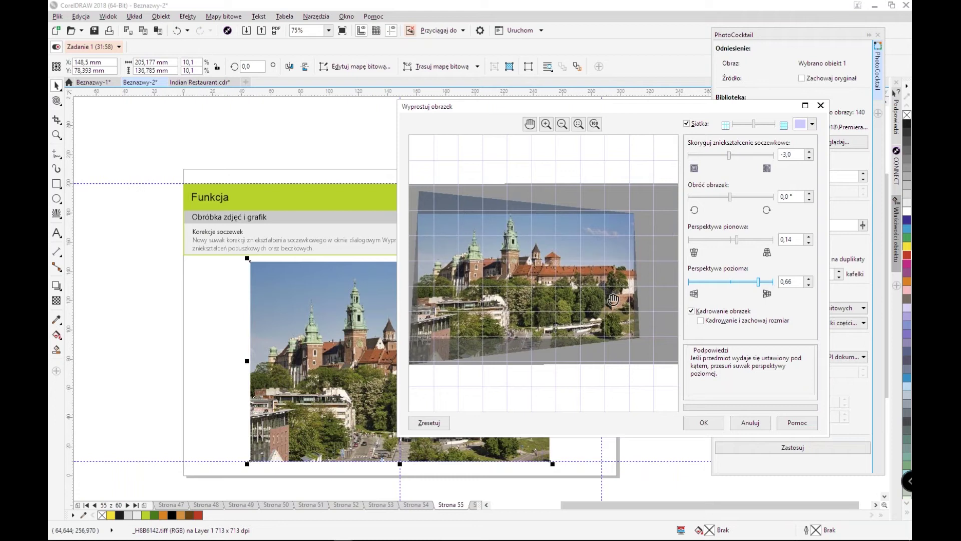
pyautogui.click(711, 426)
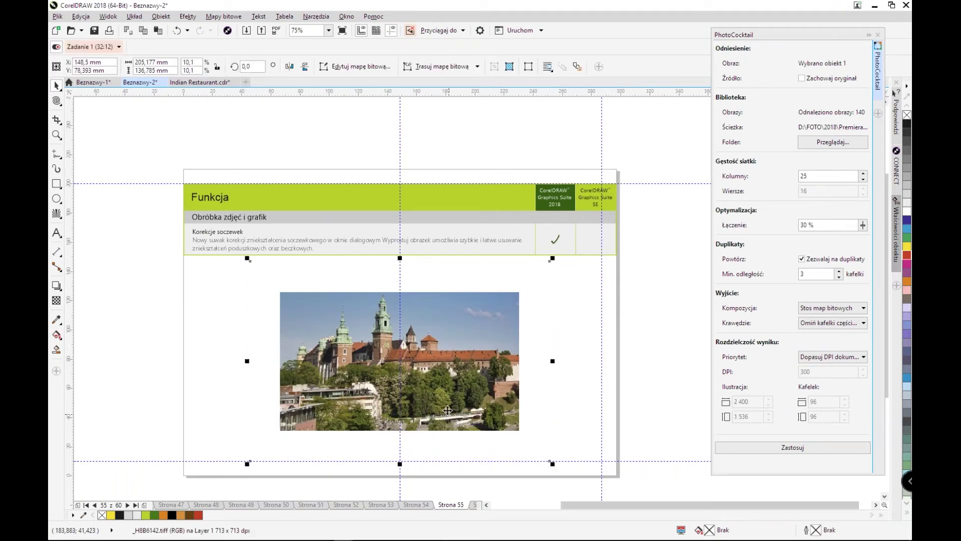
# Open the Envelope (Obwiednia) effect settings for the straightened castle photo
pyautogui.click(190, 17)
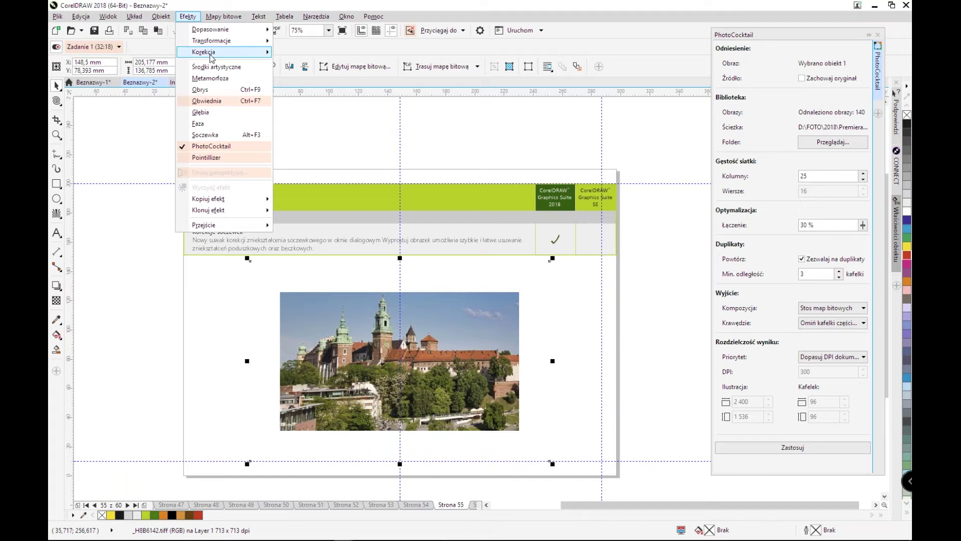
pyautogui.click(229, 102)
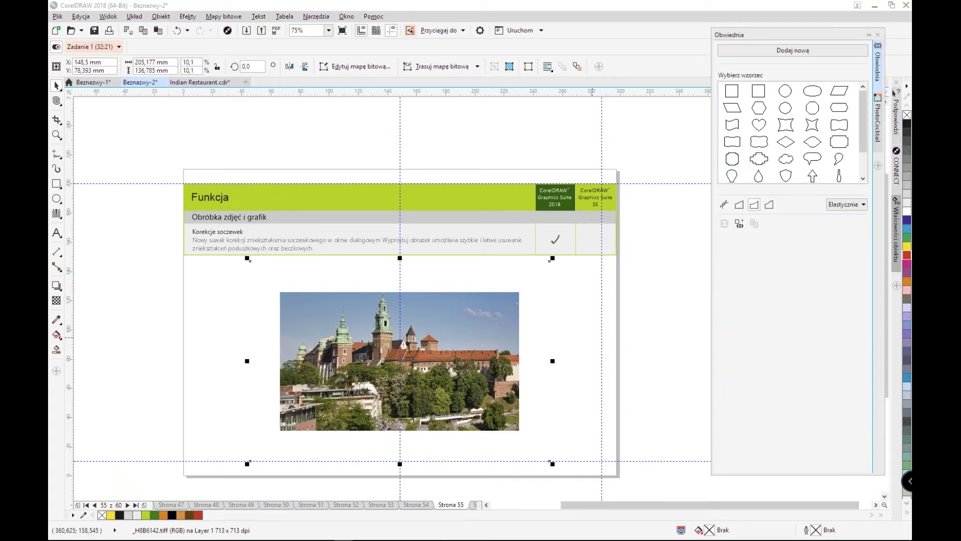
# Open the church sign photo on page 56 for bitmap editing in Corel PHOTO-PAINT, with the window maximized and the photo fitted to it
pyautogui.click(475, 504)
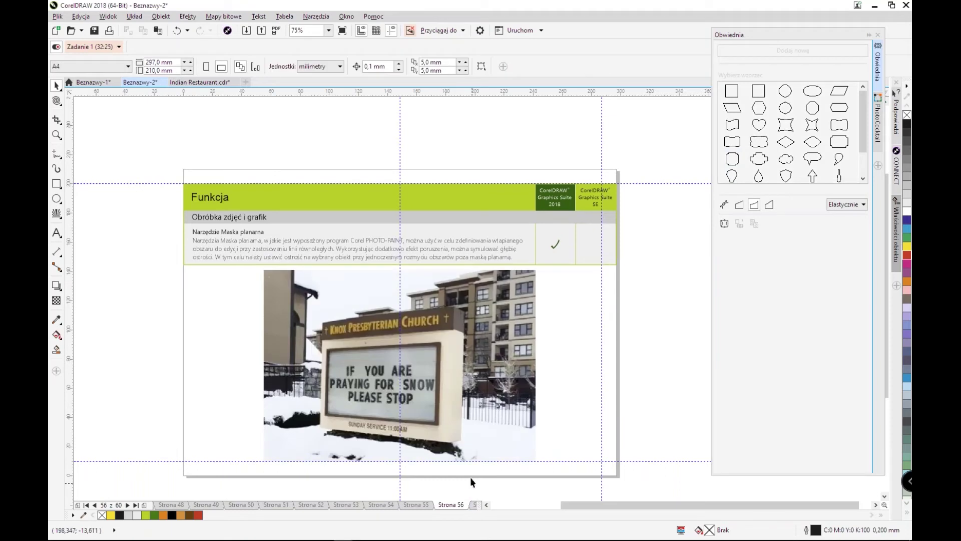
pyautogui.click(448, 416)
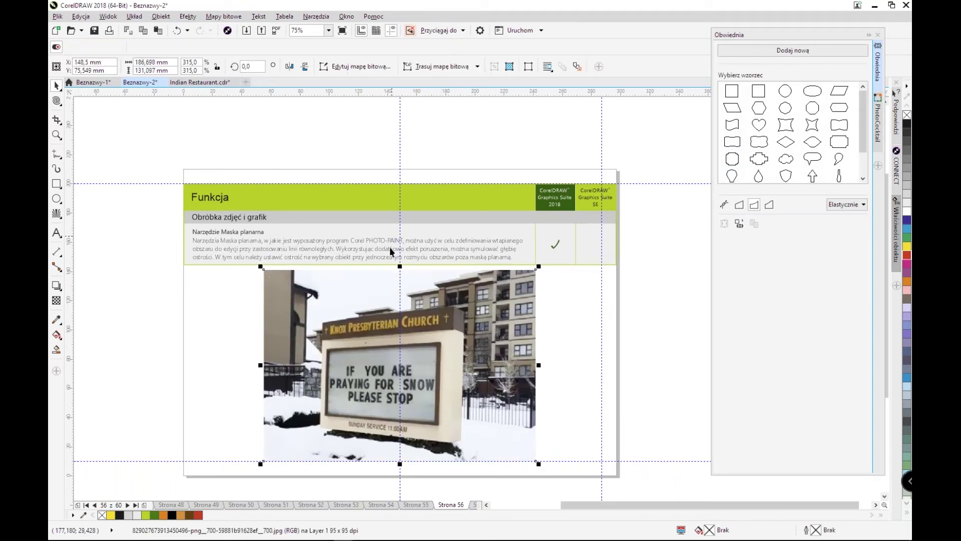
pyautogui.click(357, 66)
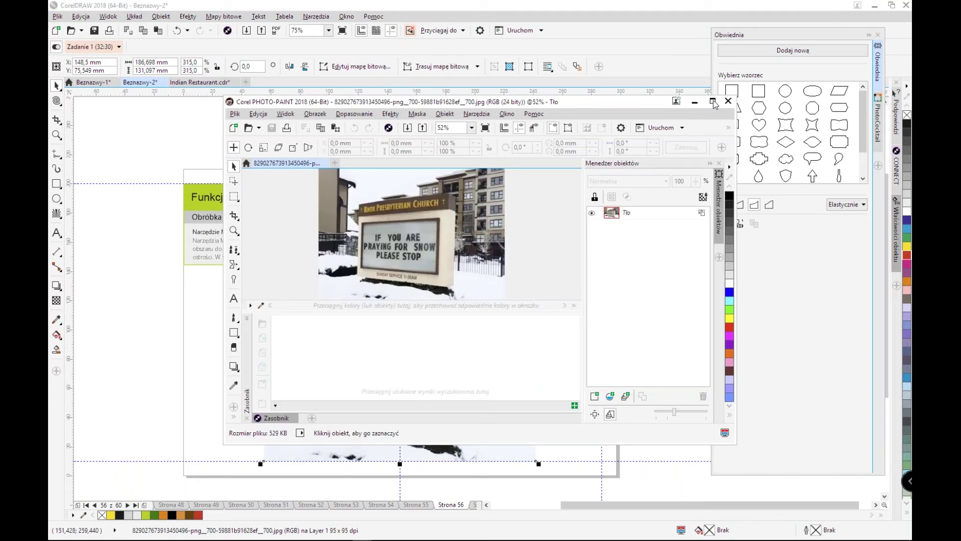
pyautogui.click(713, 102)
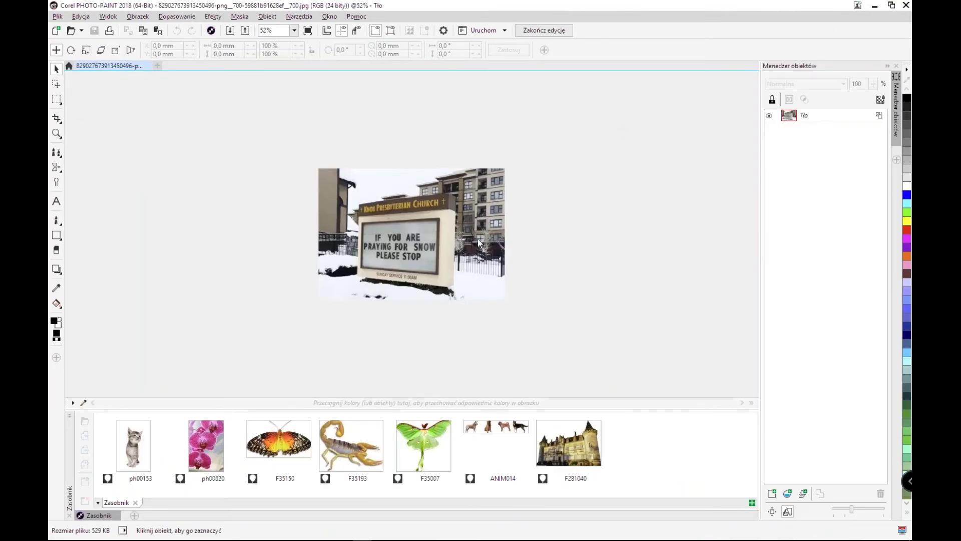
pyautogui.press('F4')
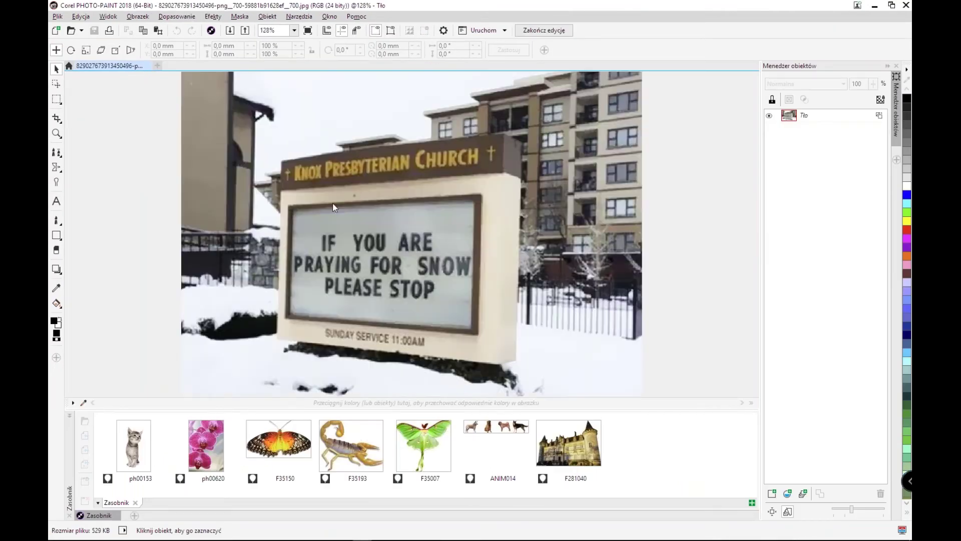
# Add a horizontal planar mask (Maska planarna) across the church sign, about 20,6 mm wide with a feather of about 35,8 mm
pyautogui.click(57, 86)
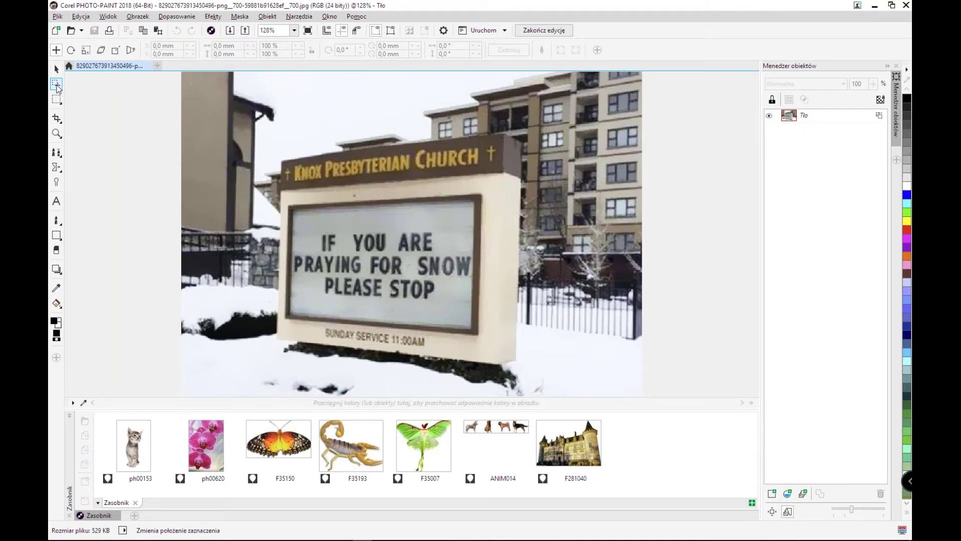
pyautogui.click(56, 99)
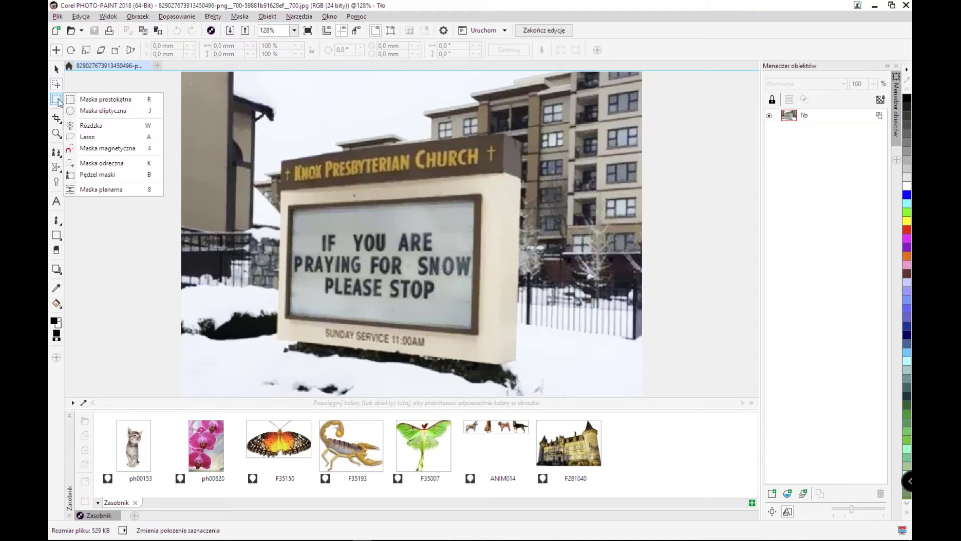
pyautogui.click(109, 189)
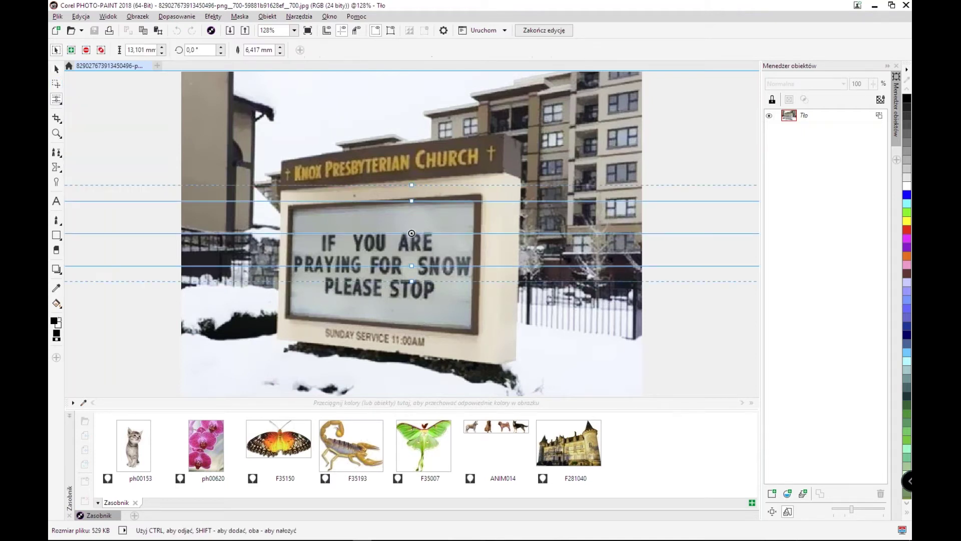
pyautogui.moveTo(412, 186); pyautogui.dragTo(411, 142)
pyautogui.doubleClick(407, 179)
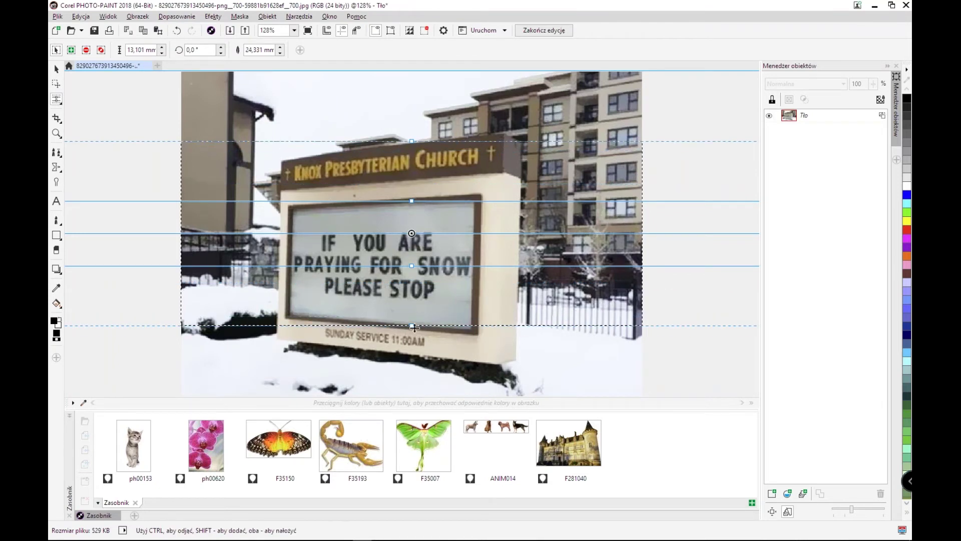
pyautogui.moveTo(412, 326); pyautogui.dragTo(411, 337)
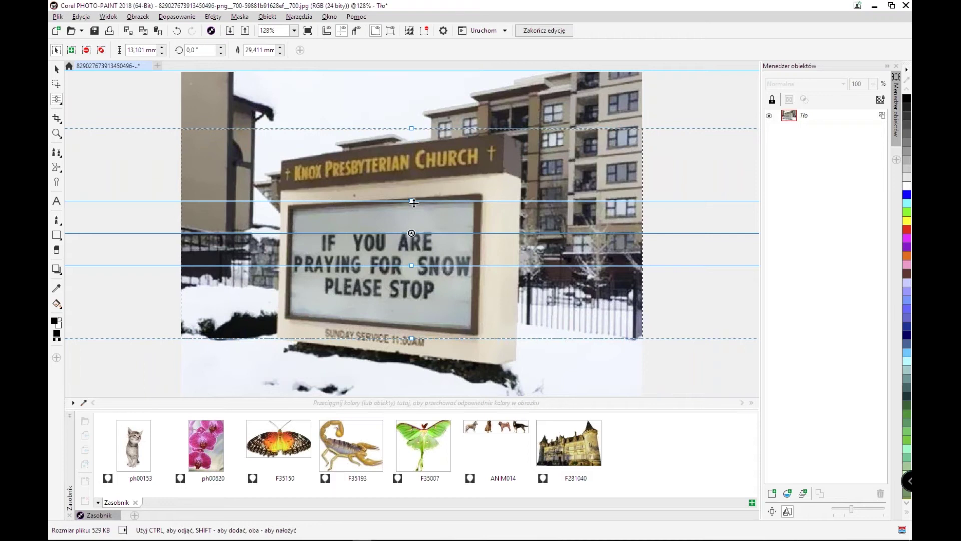
pyautogui.moveTo(413, 203); pyautogui.dragTo(412, 182)
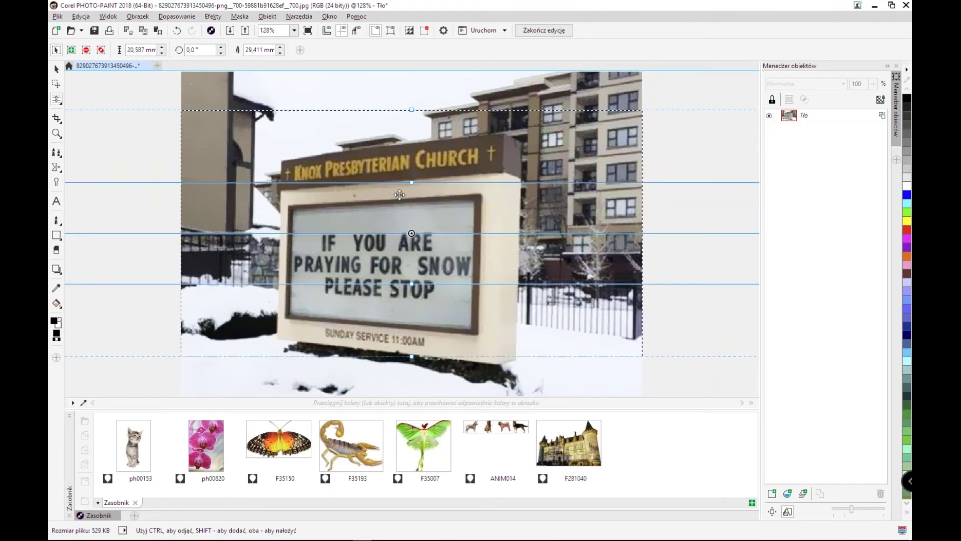
pyautogui.moveTo(412, 112); pyautogui.dragTo(412, 94)
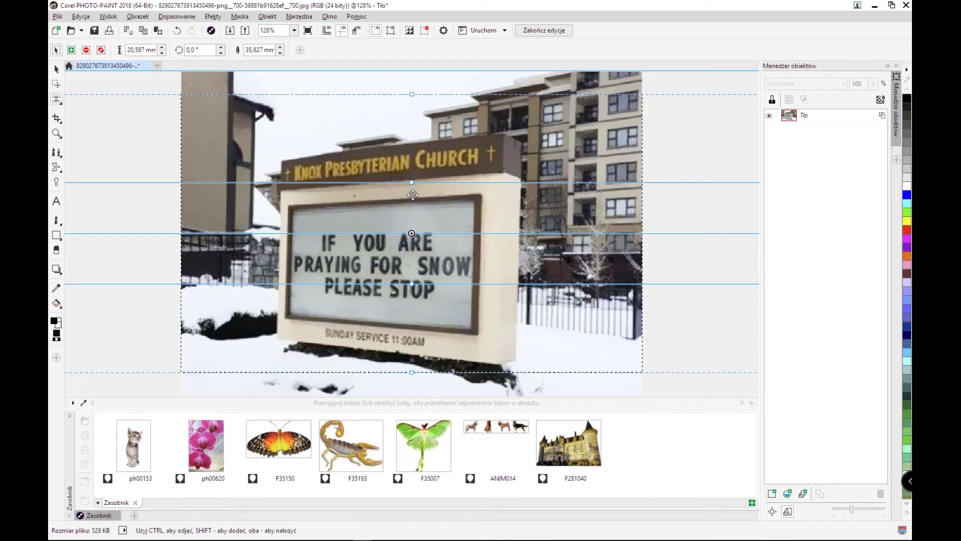
# Switch to the elliptical mask tool and invert (Dopełnienie) the planar mask on the church sign photo
pyautogui.click(58, 101)
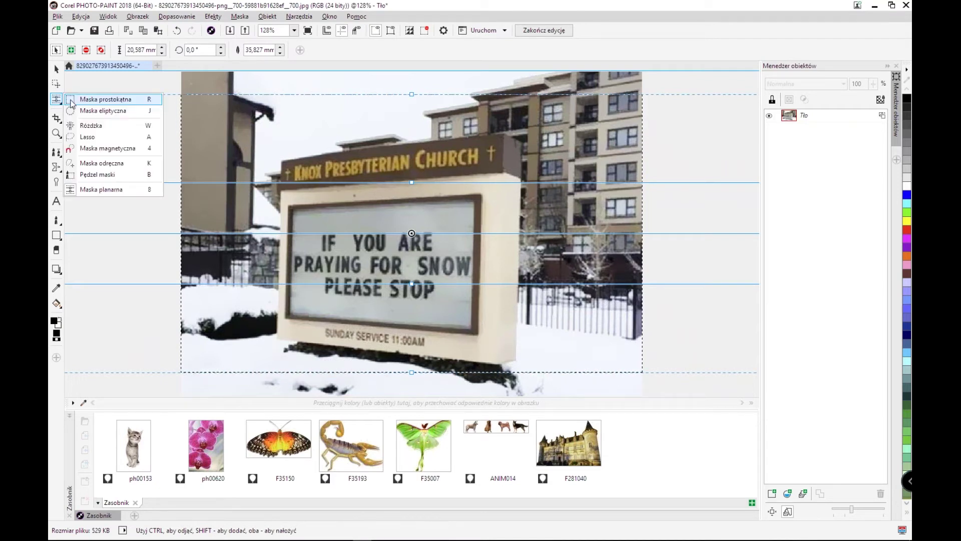
pyautogui.click(85, 108)
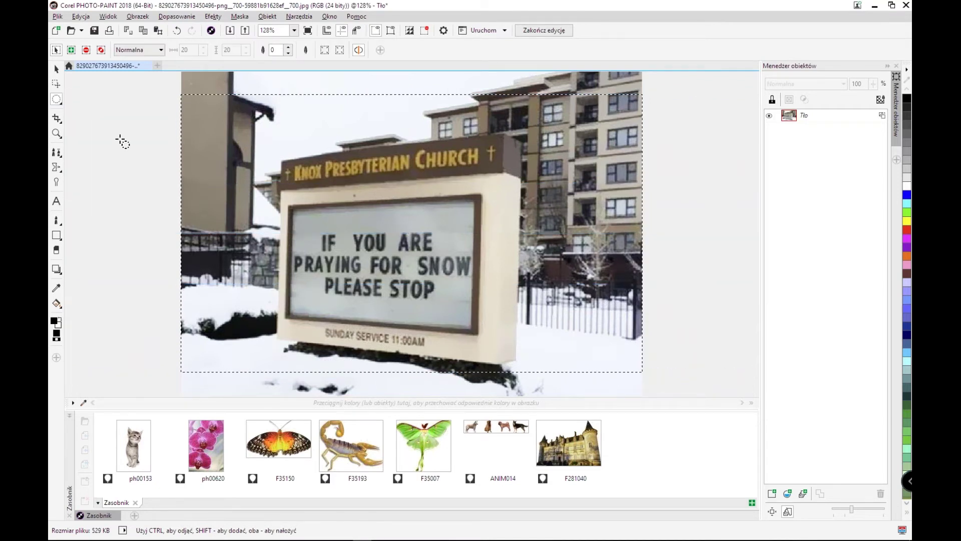
pyautogui.click(240, 16)
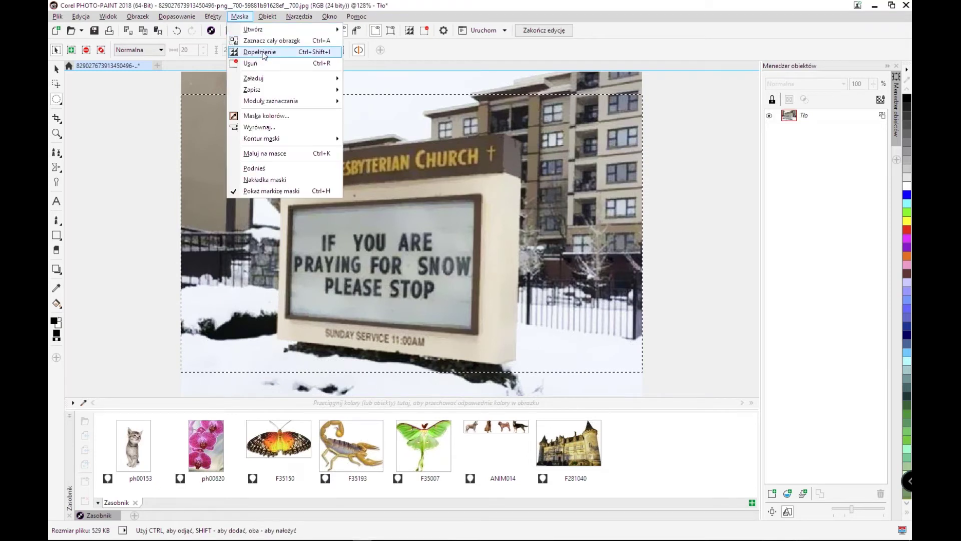
pyautogui.click(265, 55)
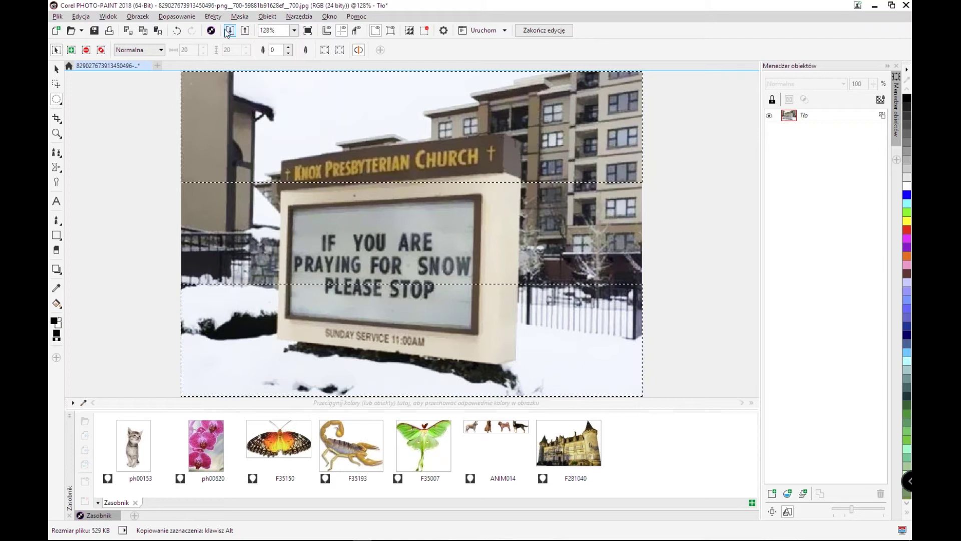
# Try a strong Gaussian blur (Rozmywanie gaussowskie) on the masked areas around the church sign, raising the radius, and discard it
pyautogui.click(212, 16)
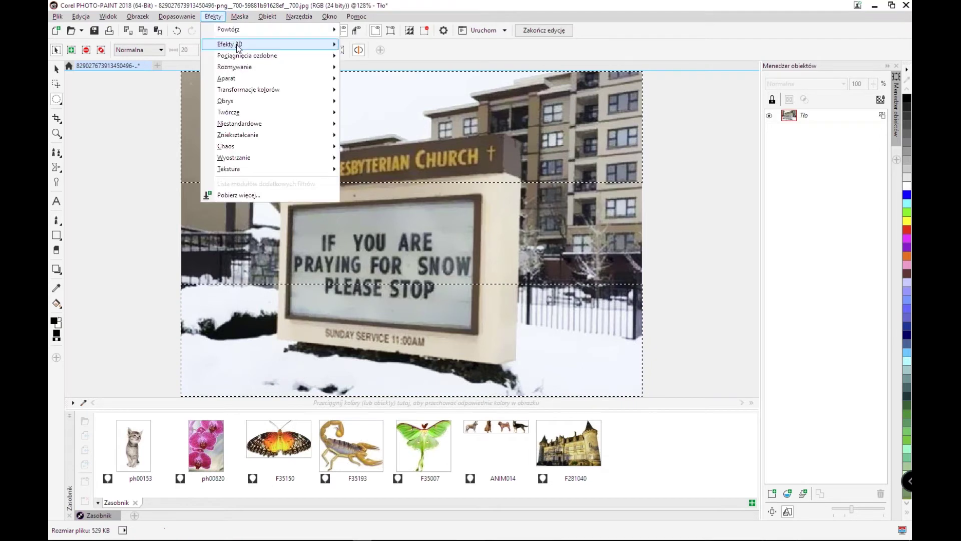
pyautogui.moveTo(246, 69)
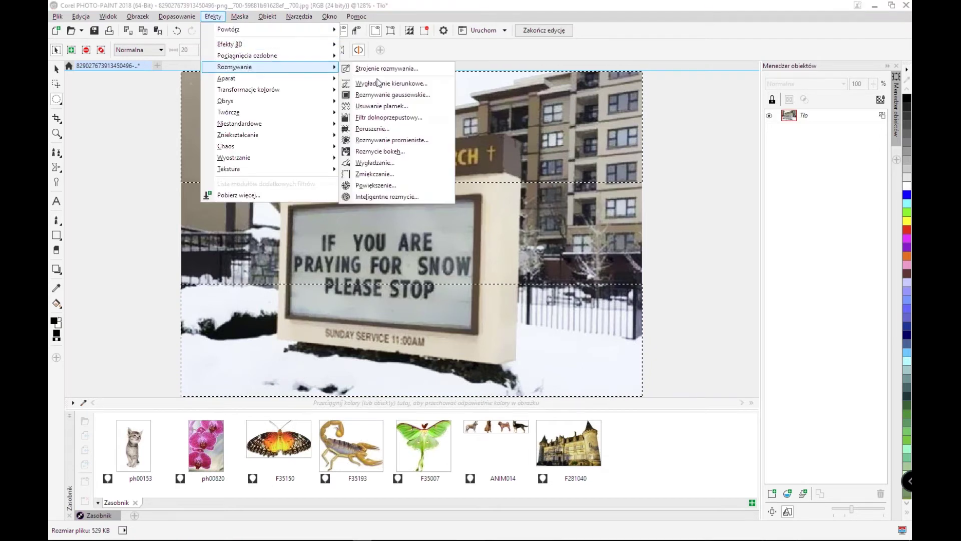
pyautogui.click(396, 96)
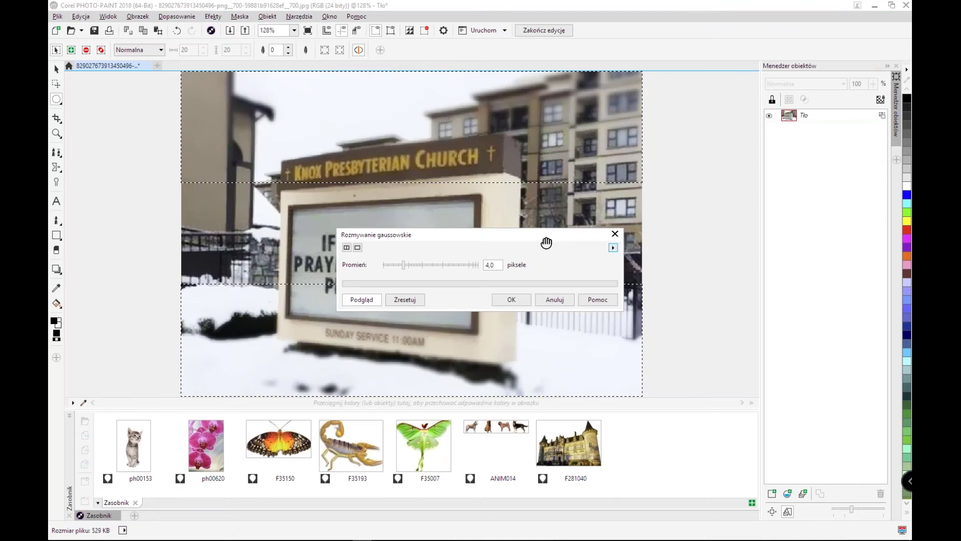
pyautogui.moveTo(405, 265); pyautogui.dragTo(702, 215)
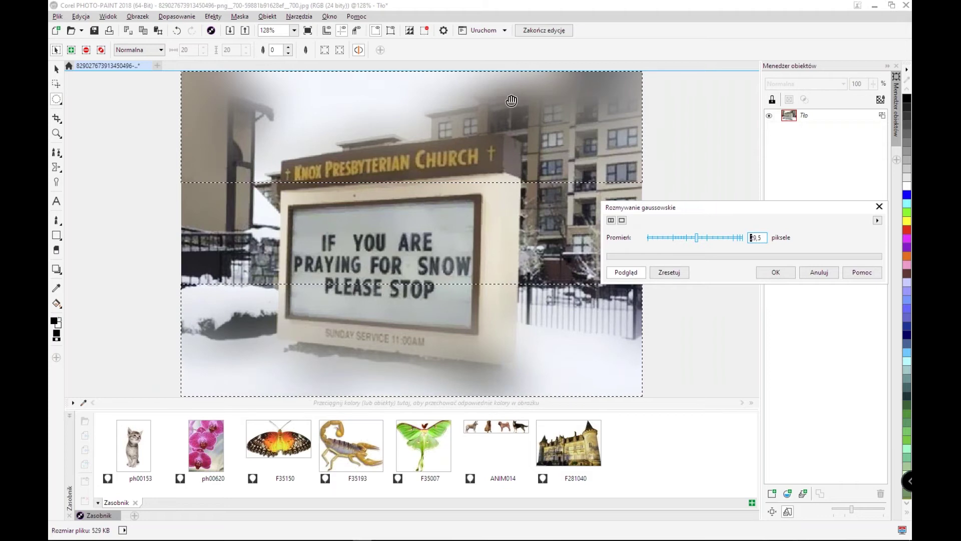
pyautogui.moveTo(717, 210); pyautogui.dragTo(679, 178)
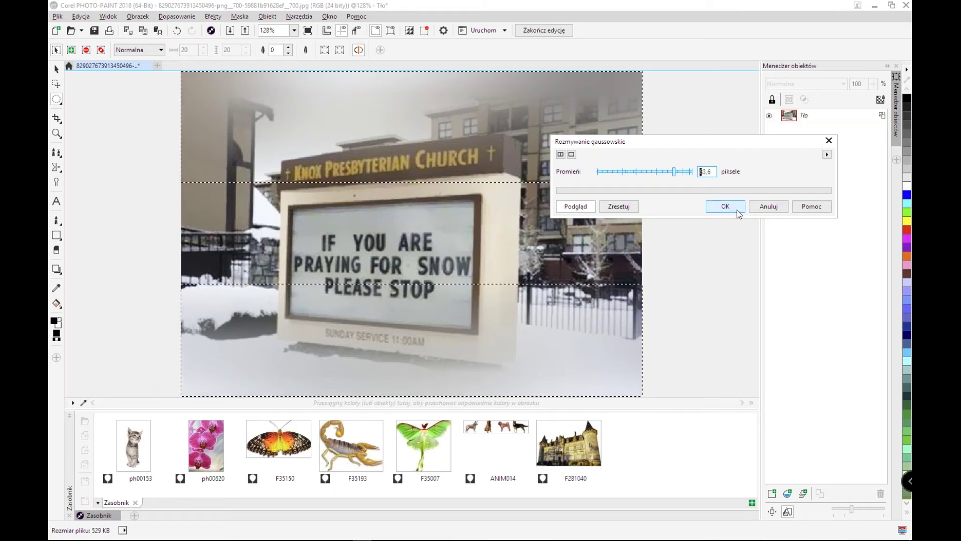
pyautogui.press('Tab')
pyautogui.click(767, 207)
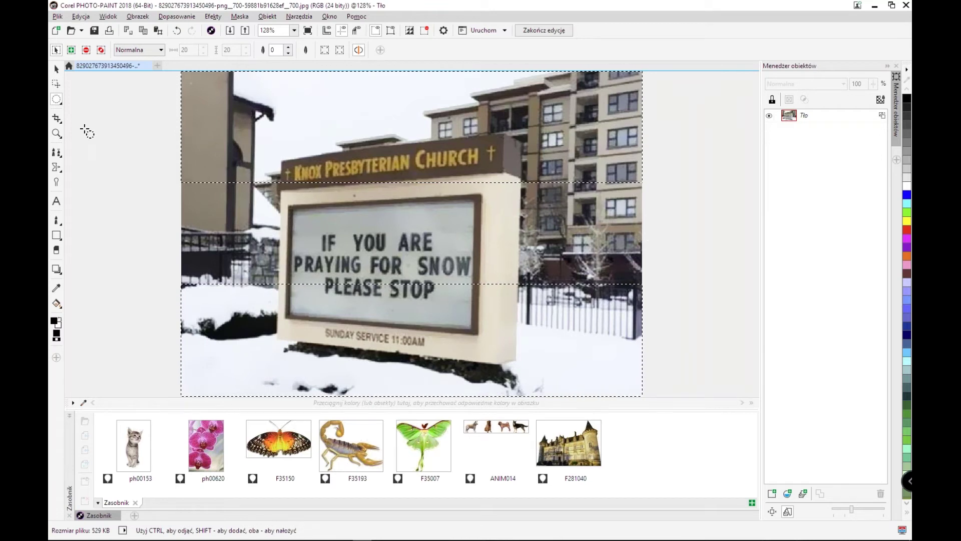
# Remove the mask from the church sign photo and close Corel PHOTO-PAINT, returning to CorelDRAW
pyautogui.click(59, 104)
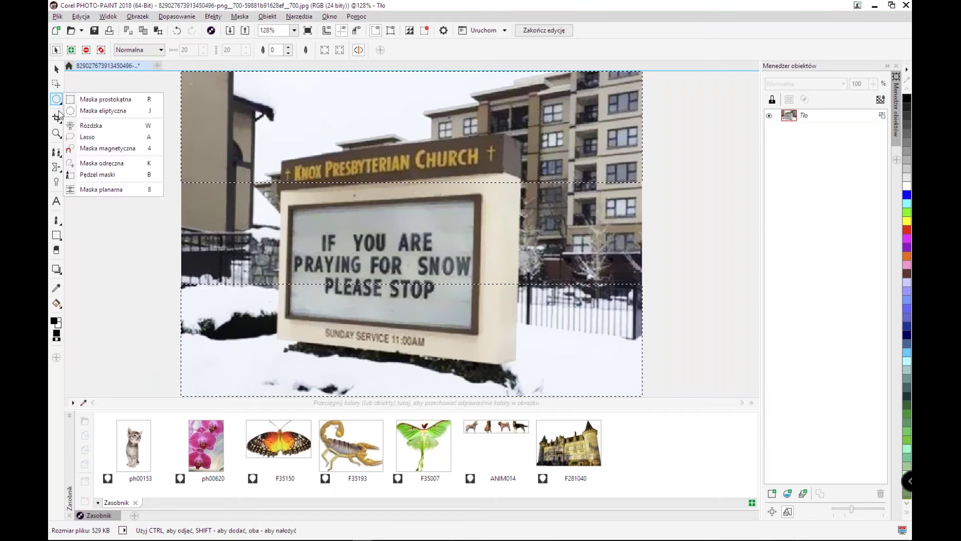
pyautogui.moveTo(61, 170)
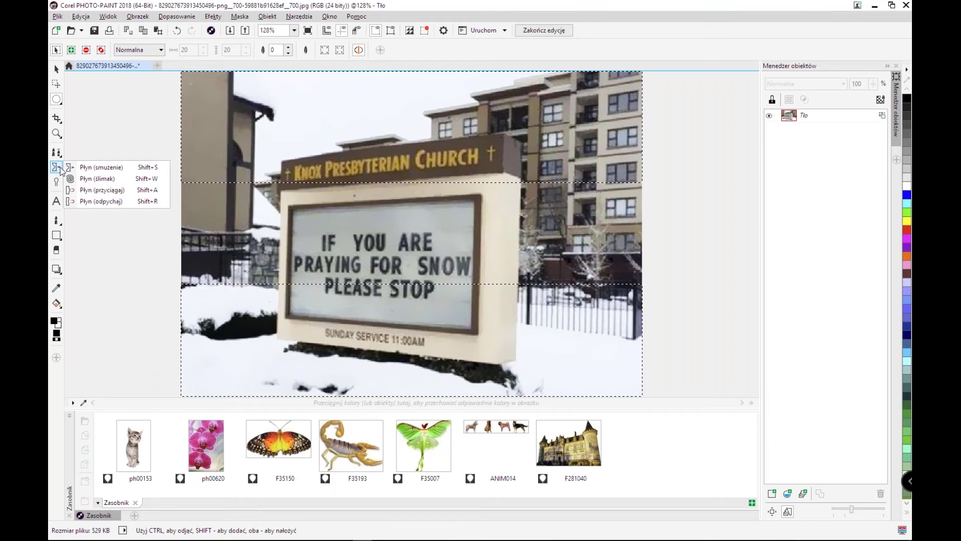
pyautogui.click(124, 255)
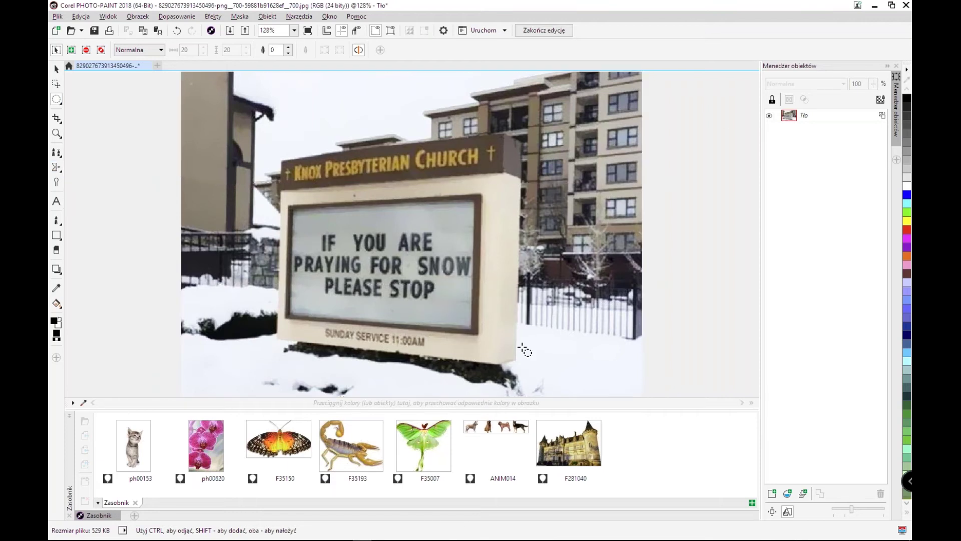
pyautogui.click(906, 5)
pyautogui.click(511, 300)
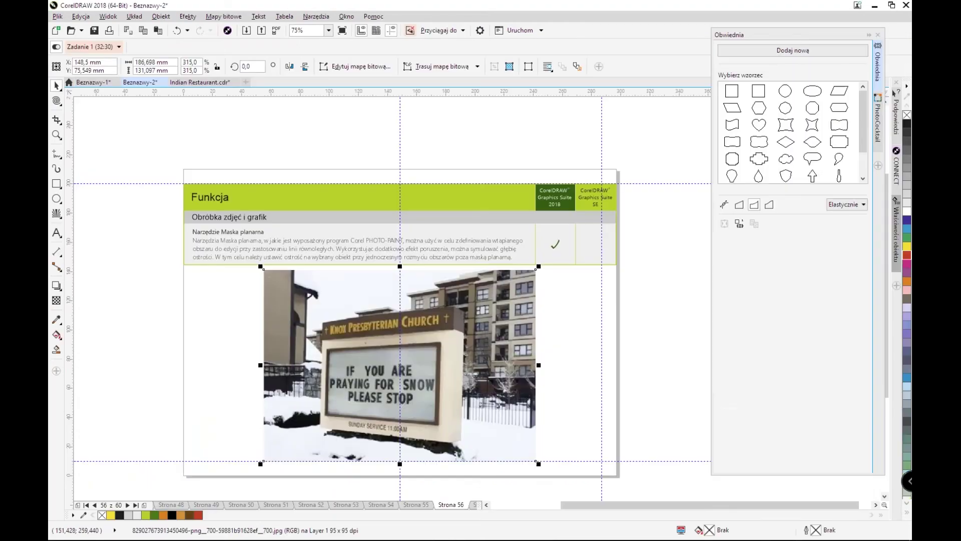
# View pages 57 and 55, and return to the church sign photo on page 56
pyautogui.click(473, 505)
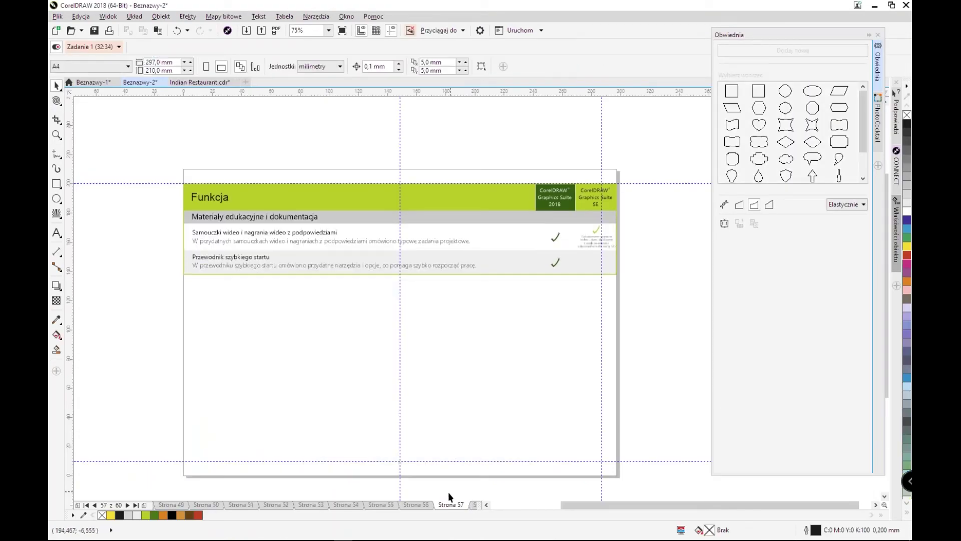
pyautogui.click(424, 506)
pyautogui.click(390, 505)
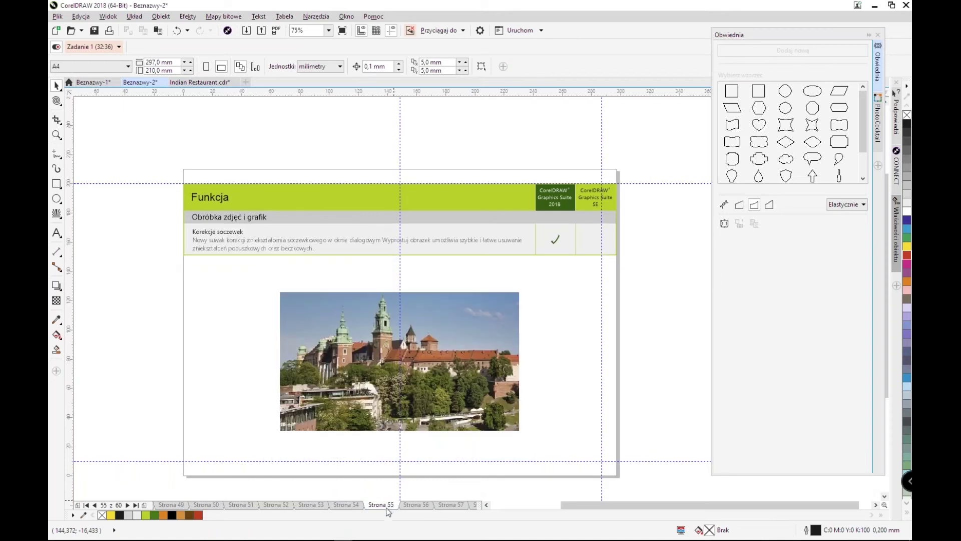
pyautogui.click(415, 505)
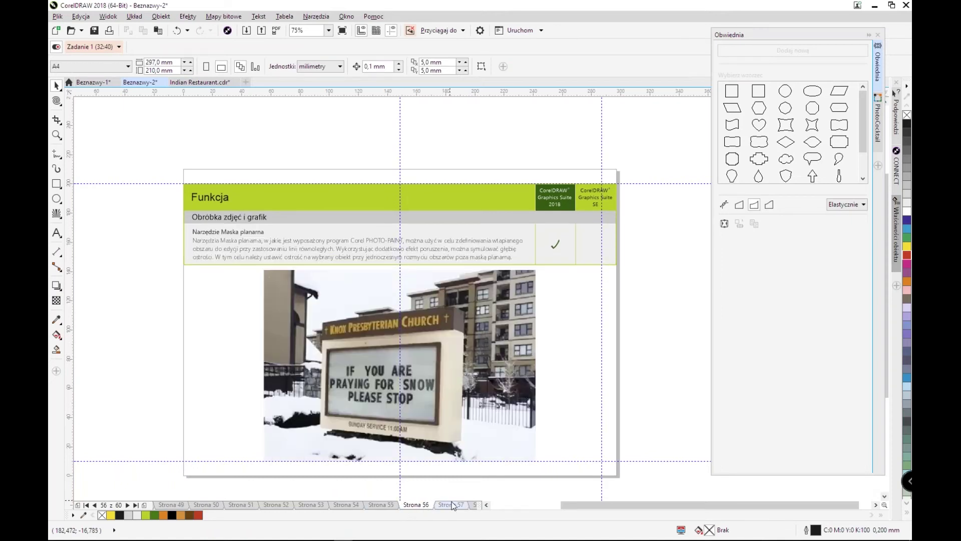
pyautogui.click(422, 397)
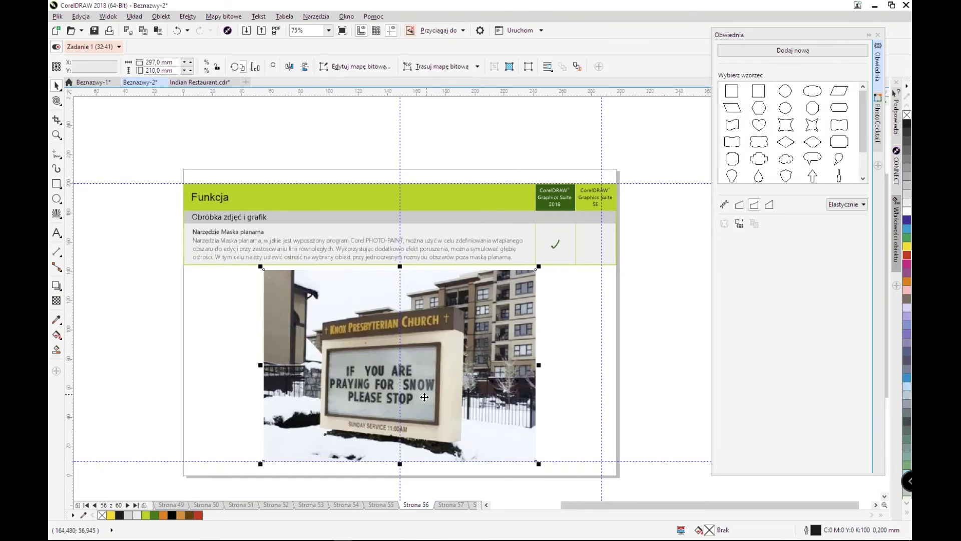
# Start importing a file onto page 56 and browse to the Panorama folder in D:\FOTO\2018
pyautogui.click(635, 338)
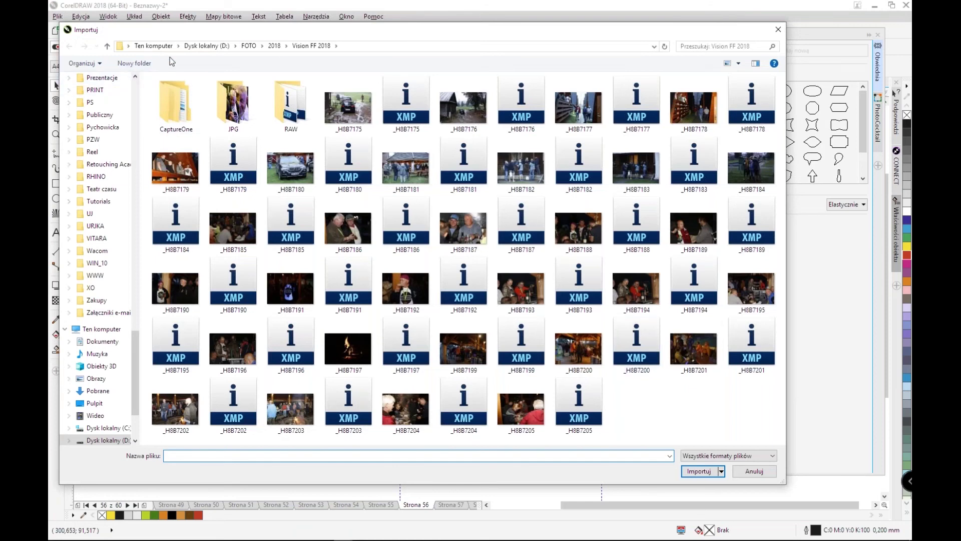
pyautogui.click(274, 46)
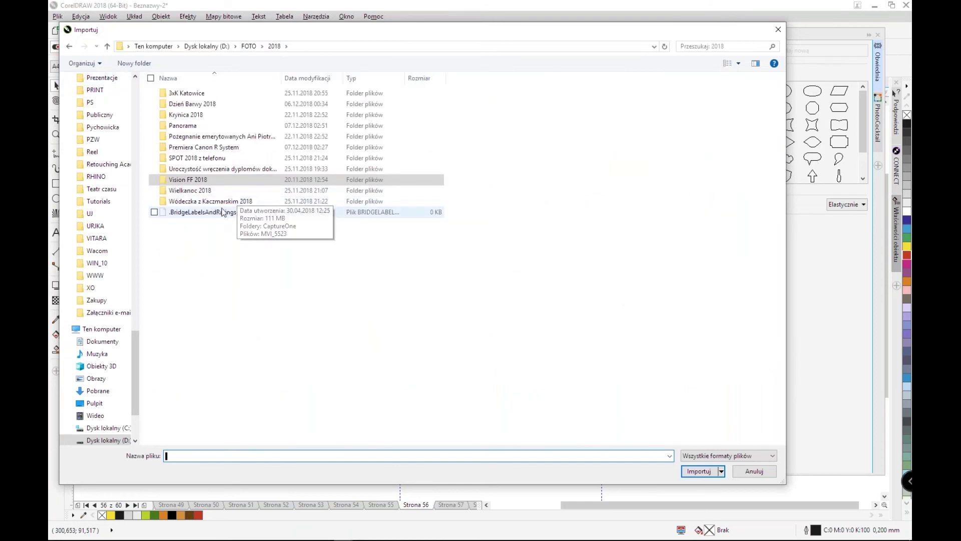
pyautogui.click(210, 179)
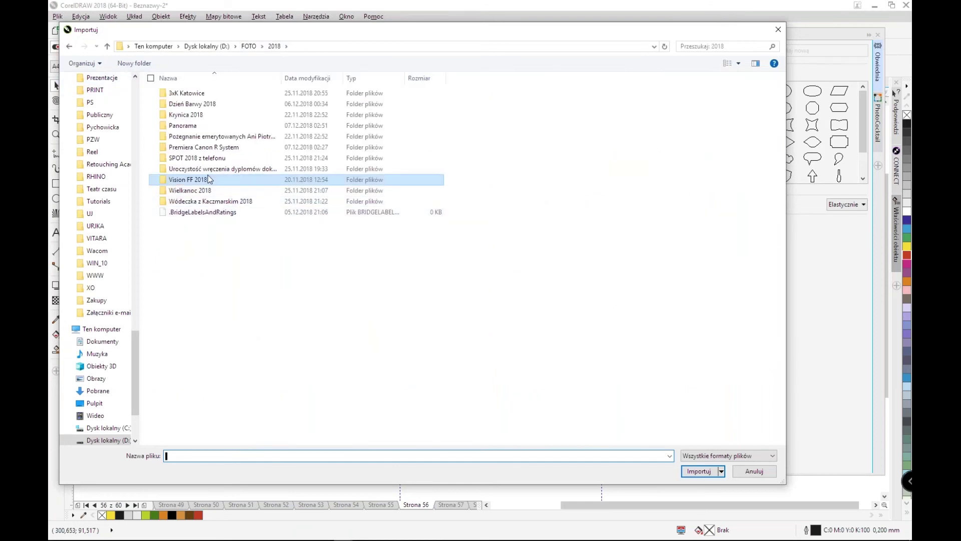
pyautogui.click(108, 46)
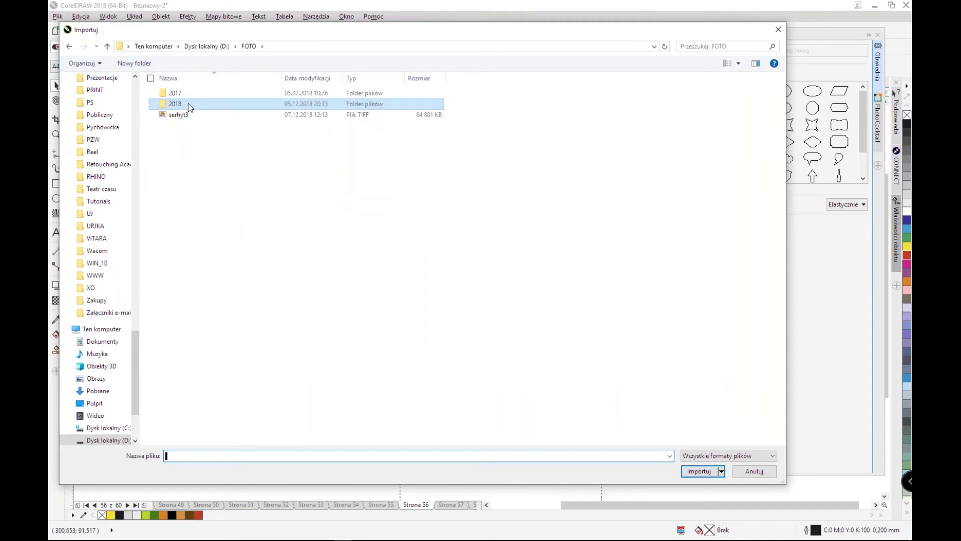
pyautogui.doubleClick(189, 105)
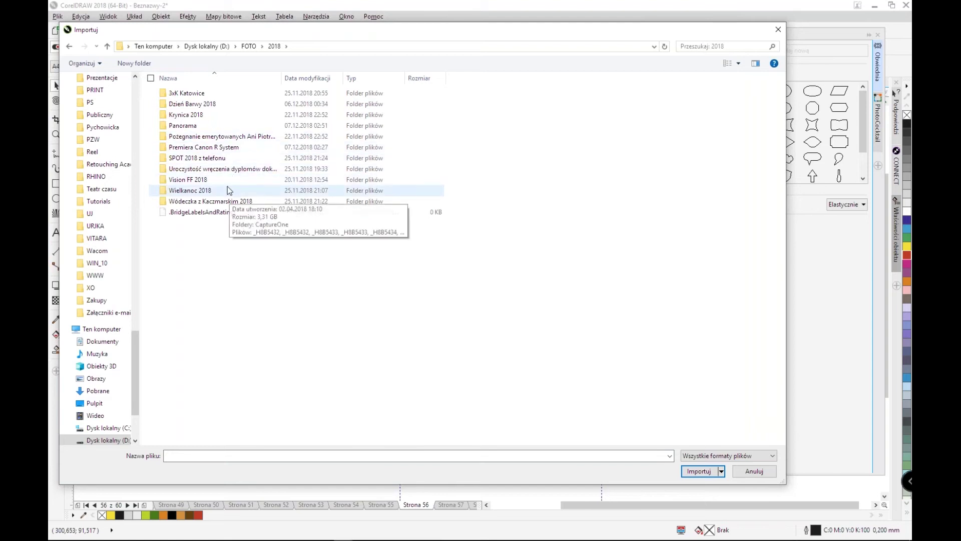
pyautogui.click(221, 130)
pyautogui.doubleClick(219, 130)
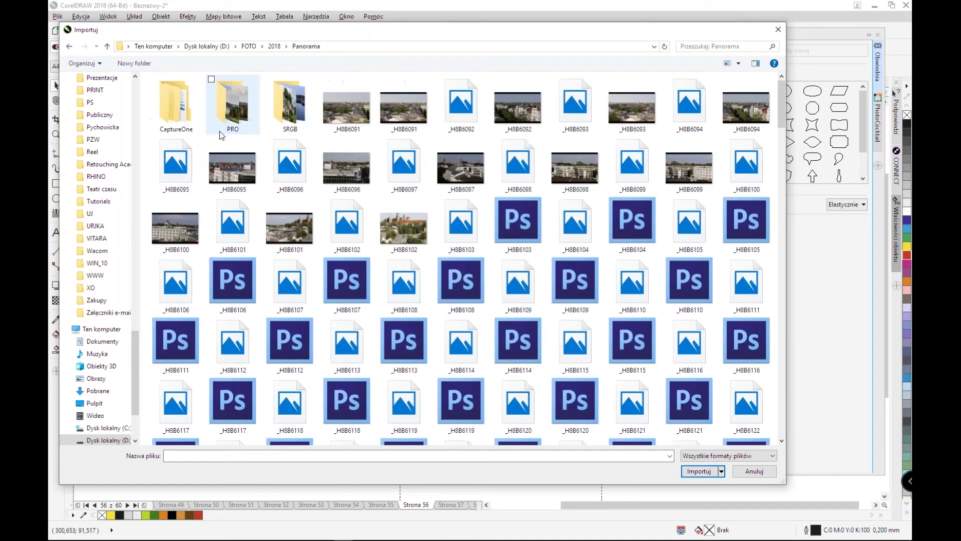
# Import the castle photo _H8B6102 about 150,6 by 100,4 mm and place it overlapping the church sign photo
pyautogui.click(422, 239)
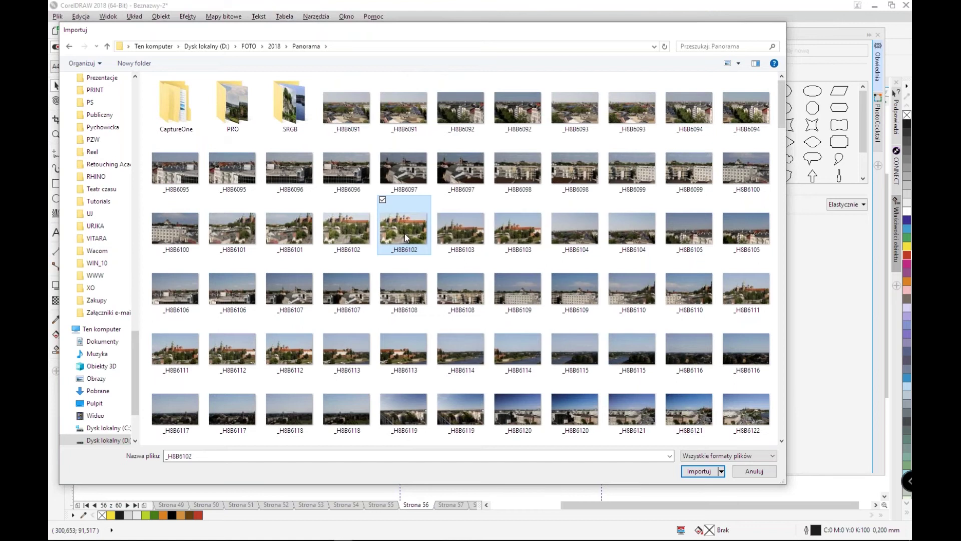
pyautogui.doubleClick(404, 234)
pyautogui.moveTo(563, 411); pyautogui.dragTo(585, 426)
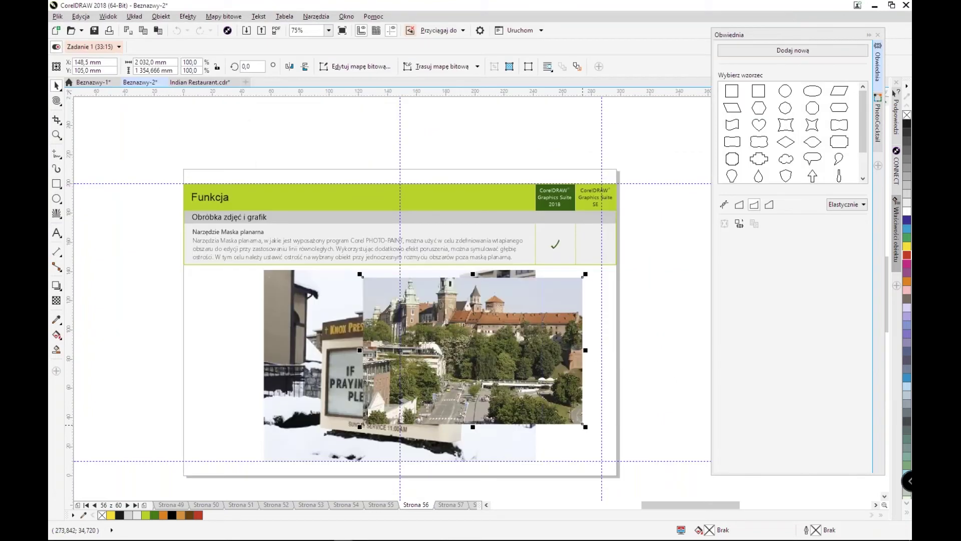
pyautogui.moveTo(555, 393); pyautogui.dragTo(483, 342)
# Try the heart-shaped envelope (Obwiednia) preset on the imported castle photo
pyautogui.click(188, 16)
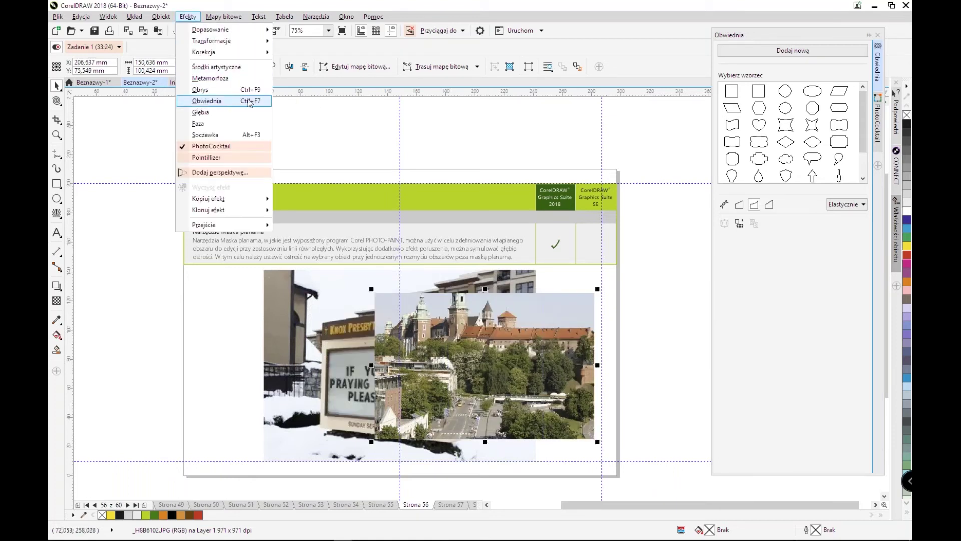
pyautogui.click(230, 100)
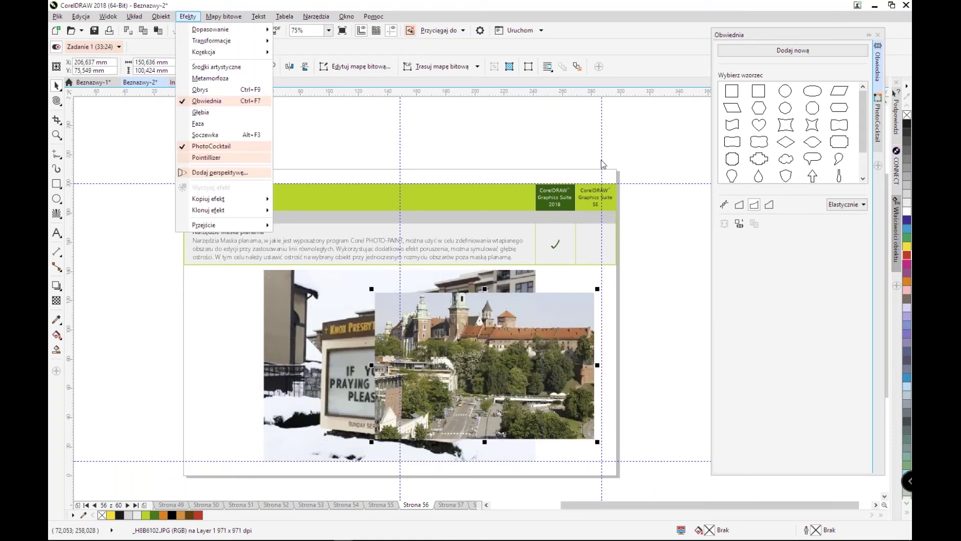
pyautogui.click(782, 277)
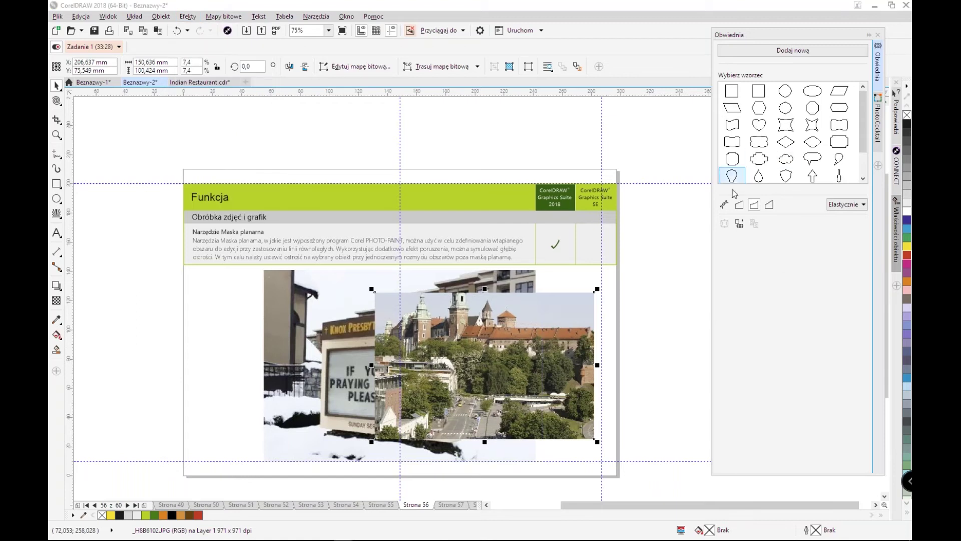
pyautogui.scroll(-2, 644, 260)
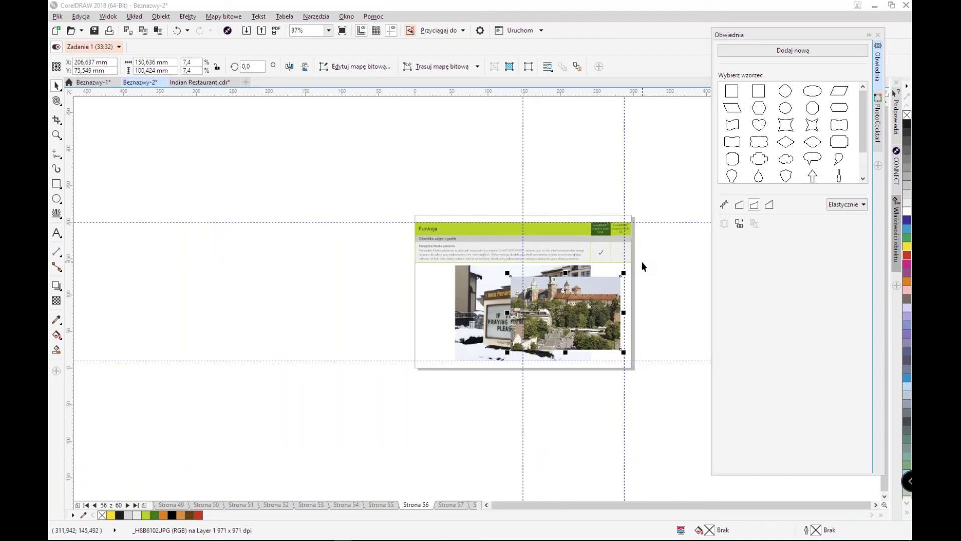
pyautogui.press('F2')
pyautogui.moveTo(505, 272); pyautogui.dragTo(629, 356)
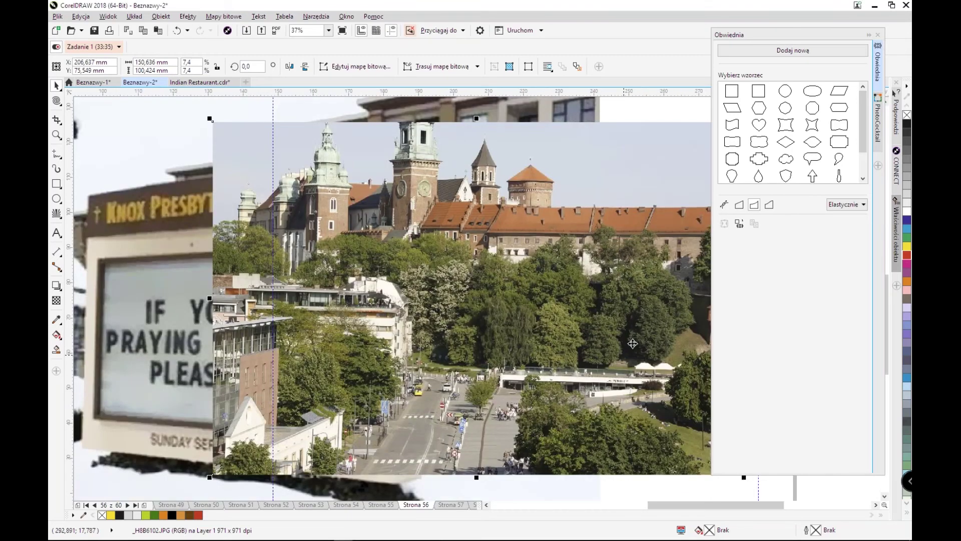
pyautogui.click(759, 125)
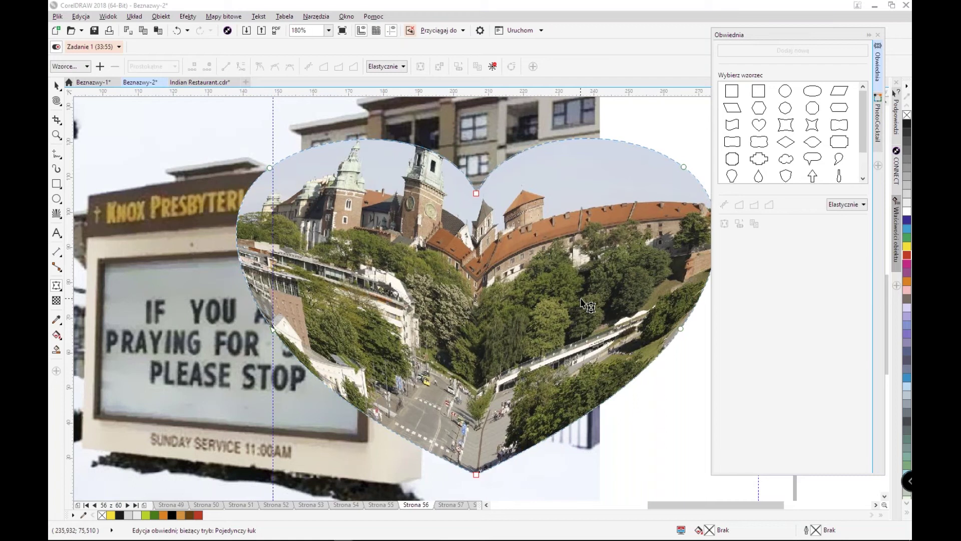
pyautogui.click(57, 86)
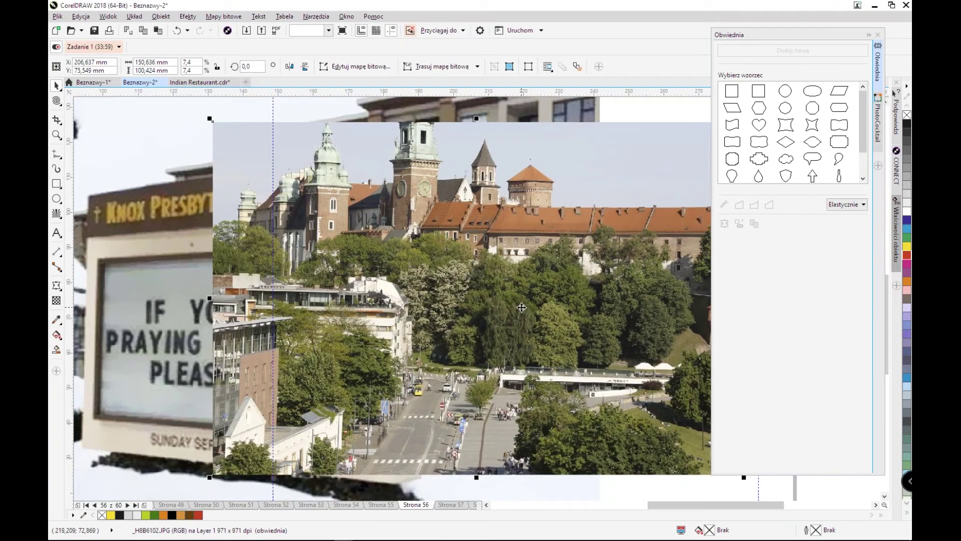
# Try a new single-arc envelope on the castle photo, pulling the upper edge's middle node down about 14 mm, and clear the envelope
pyautogui.click(752, 177)
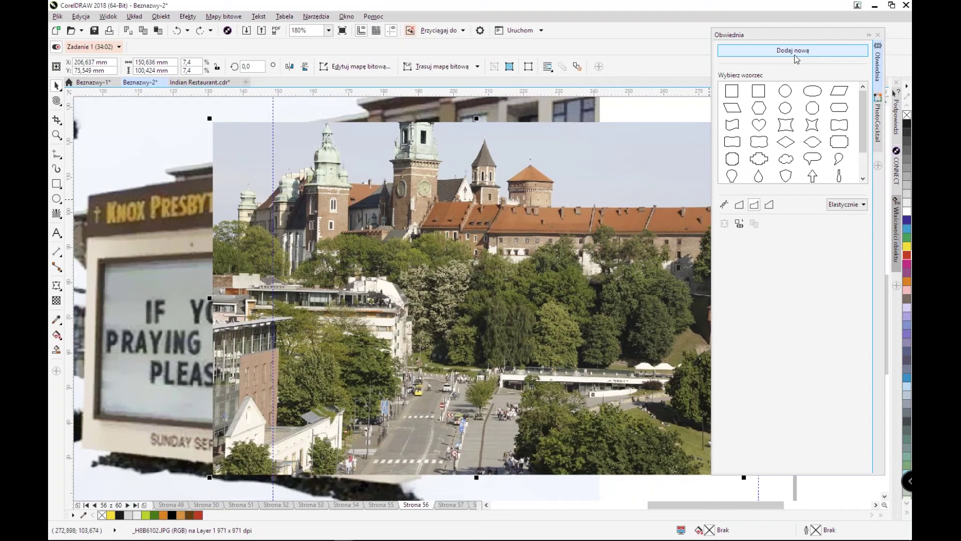
pyautogui.click(794, 52)
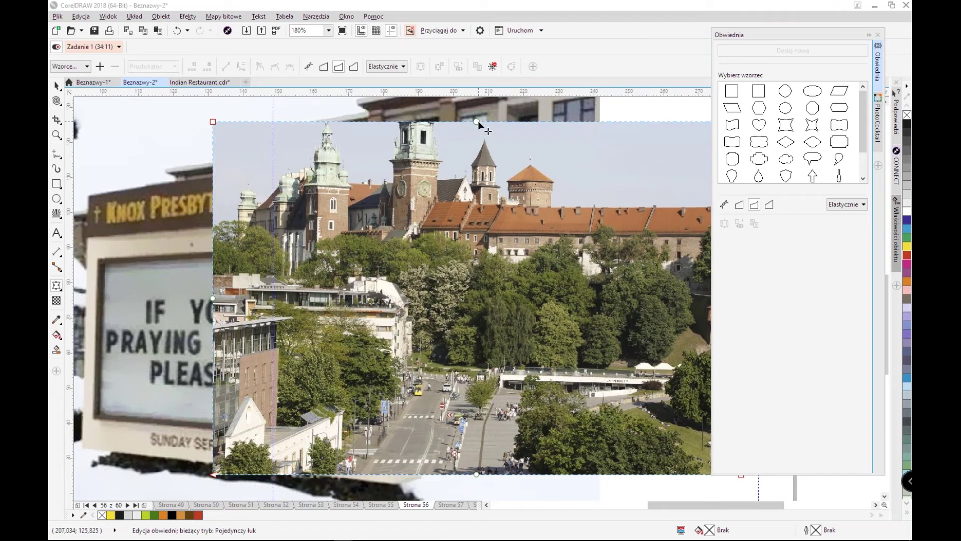
pyautogui.moveTo(478, 122); pyautogui.dragTo(474, 175)
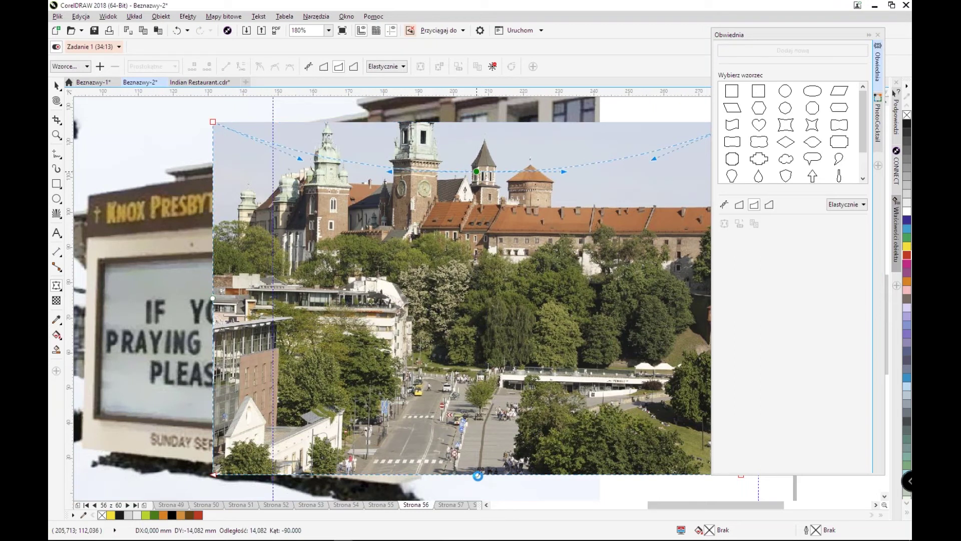
pyautogui.click(477, 474)
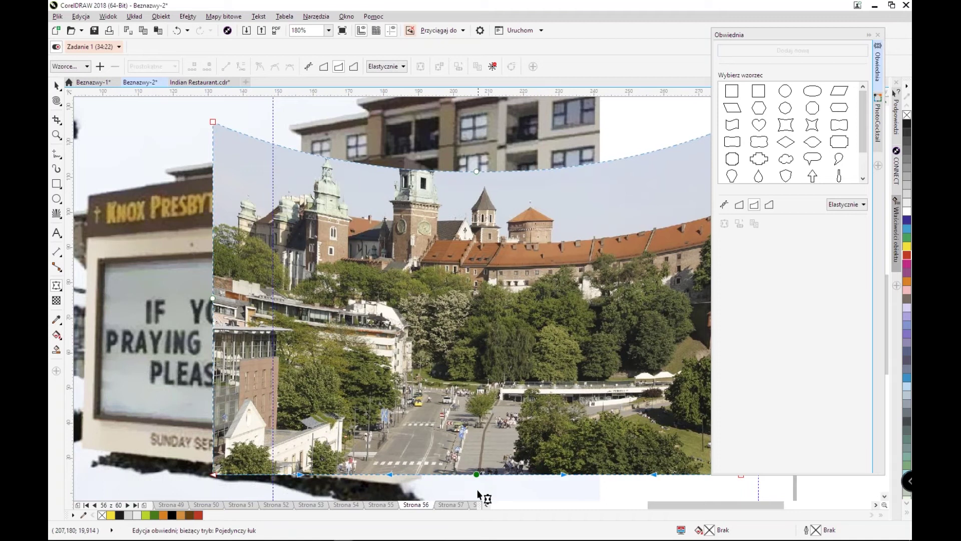
pyautogui.moveTo(477, 475)
pyautogui.mouseDown()
pyautogui.moveTo(476, 490)
pyautogui.moveTo(477, 457)
pyautogui.mouseUp()
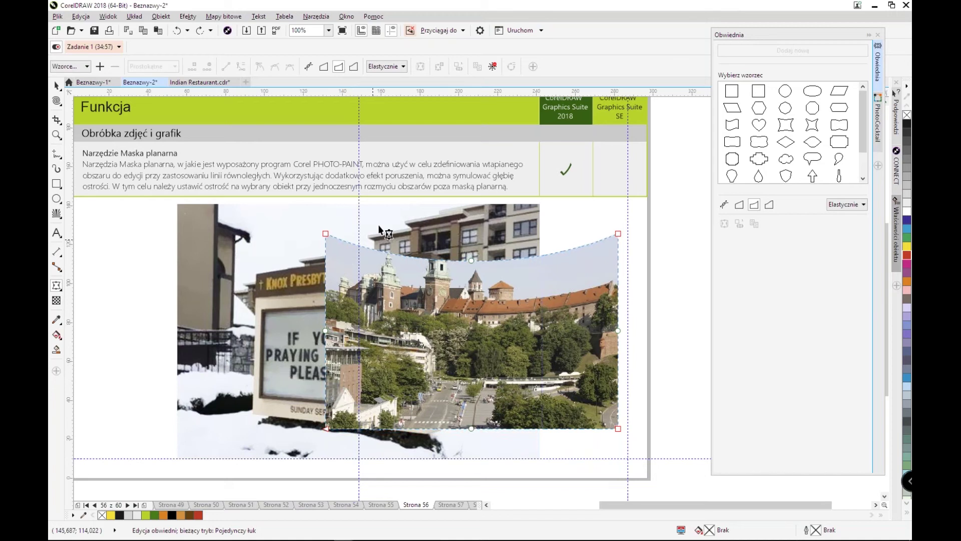
pyautogui.click(493, 67)
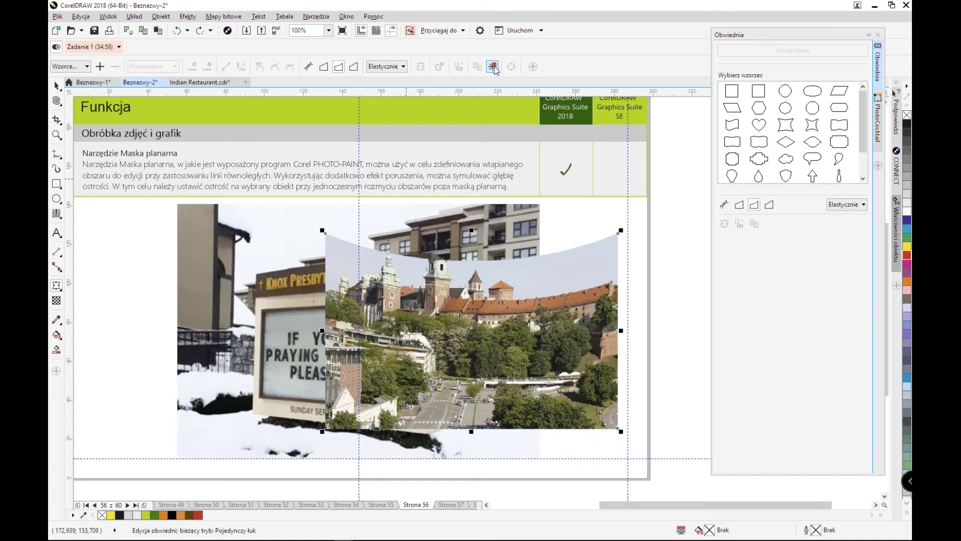
pyautogui.click(493, 68)
# Add perspective to the castle photo and move its four corners roughly onto the corners of the church sign
pyautogui.click(187, 16)
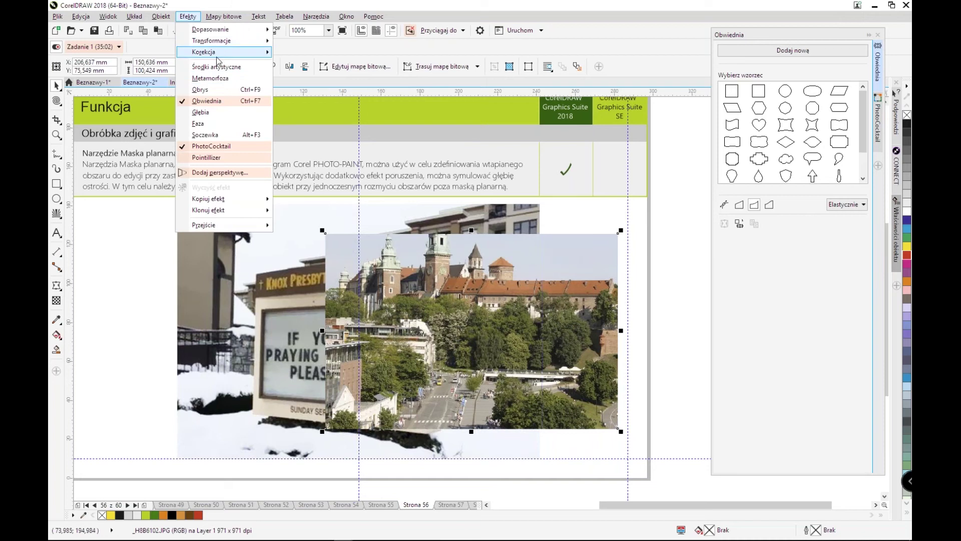
pyautogui.click(229, 174)
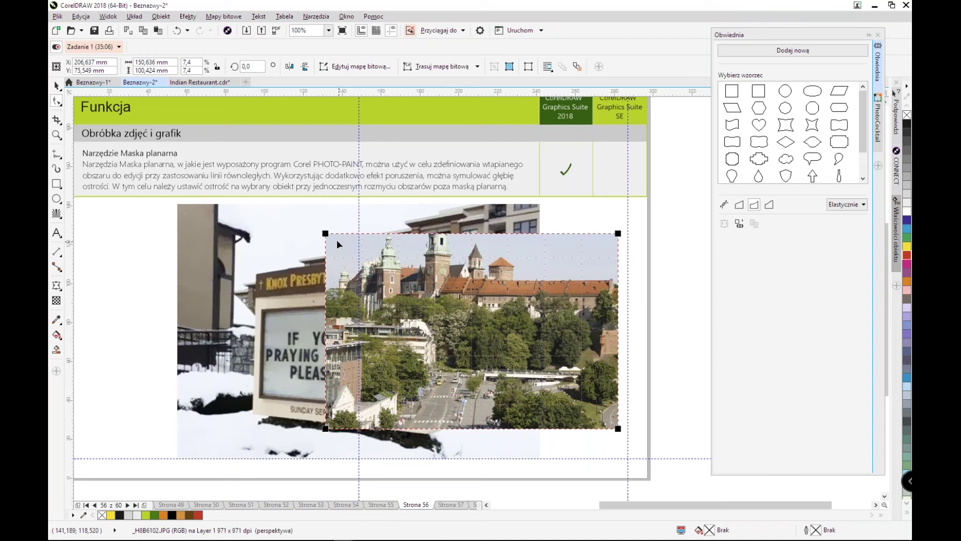
pyautogui.moveTo(325, 234); pyautogui.dragTo(257, 275)
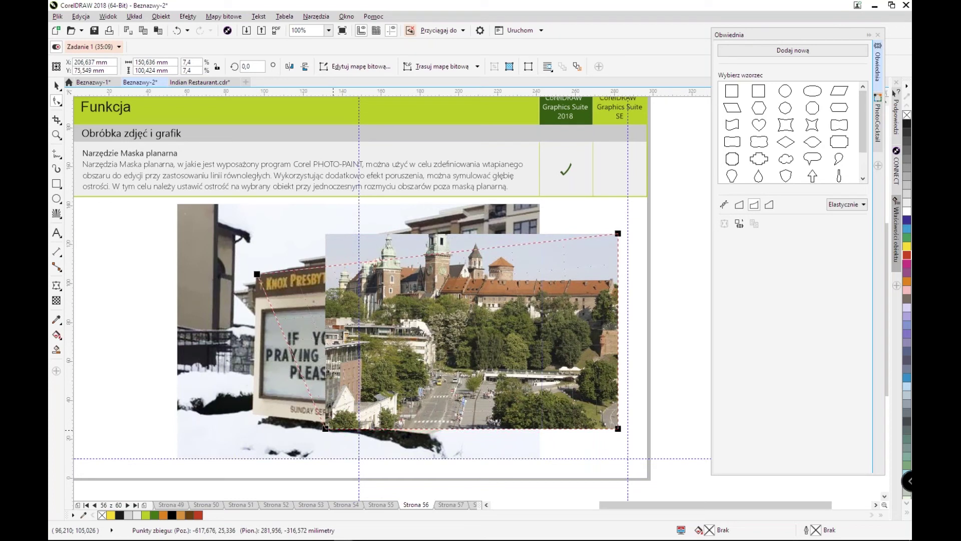
pyautogui.moveTo(335, 434); pyautogui.dragTo(247, 415)
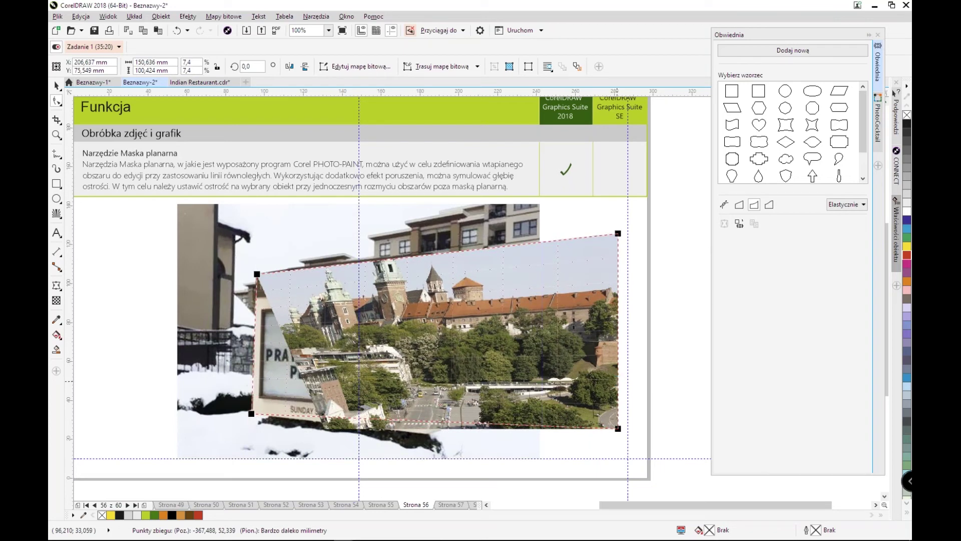
pyautogui.moveTo(611, 242); pyautogui.dragTo(448, 261)
pyautogui.click(608, 411)
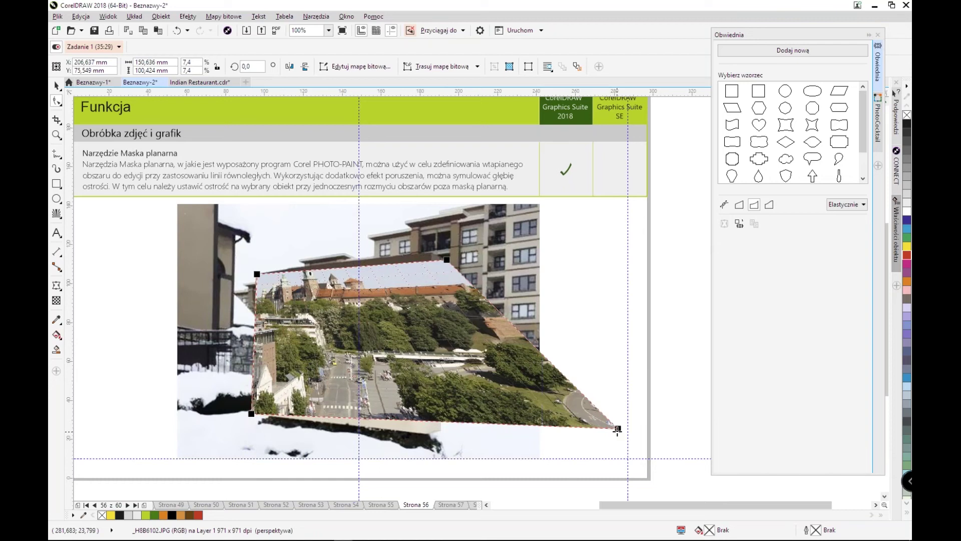
pyautogui.moveTo(618, 429); pyautogui.dragTo(429, 434)
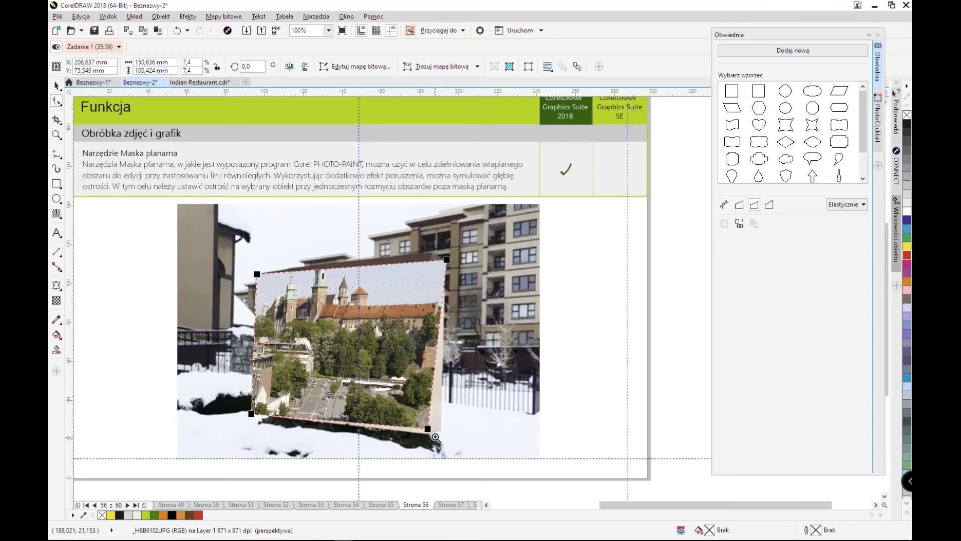
# Refine the castle photo's lower-right and upper-right perspective corners to match the corners of the sign's front face
pyautogui.moveTo(402, 409); pyautogui.dragTo(433, 447)
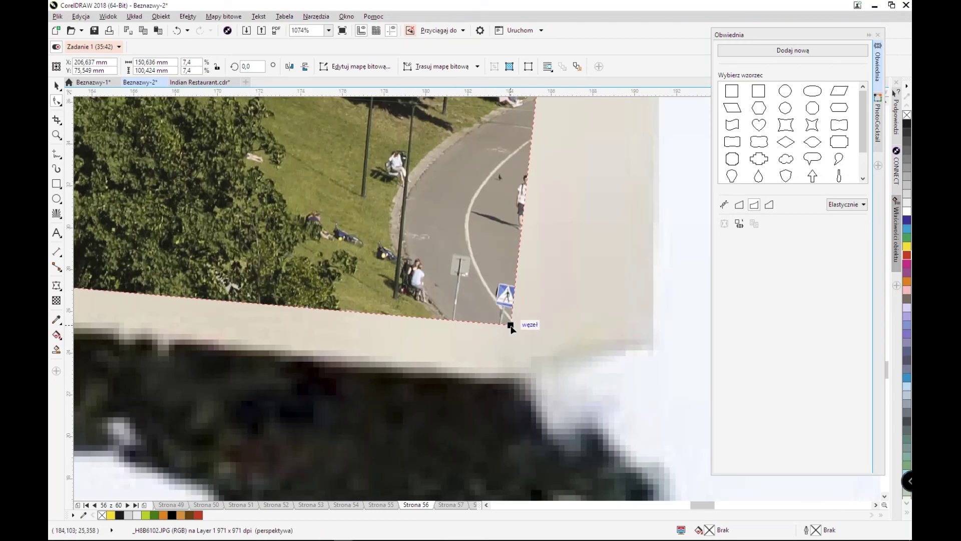
pyautogui.moveTo(510, 326); pyautogui.dragTo(517, 374)
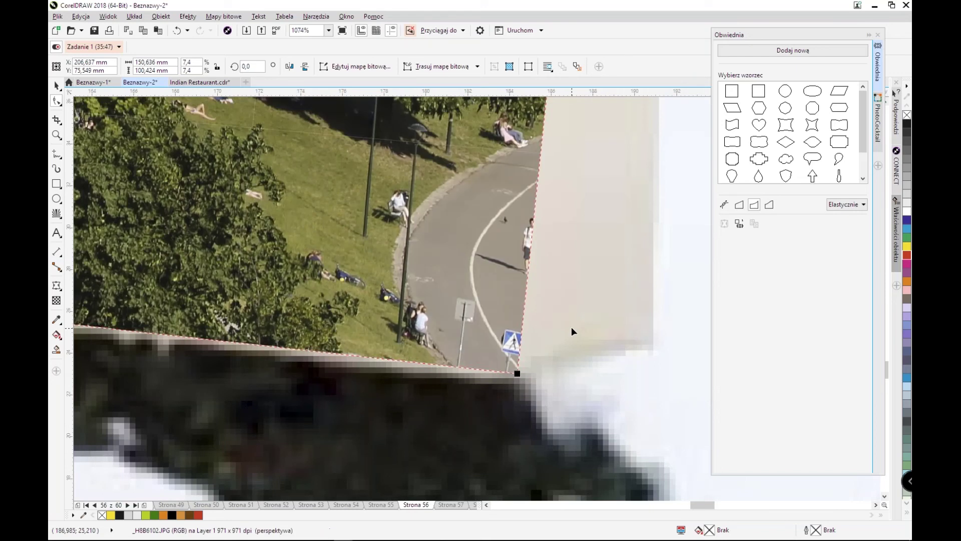
pyautogui.hotkey('shift', 'F4')
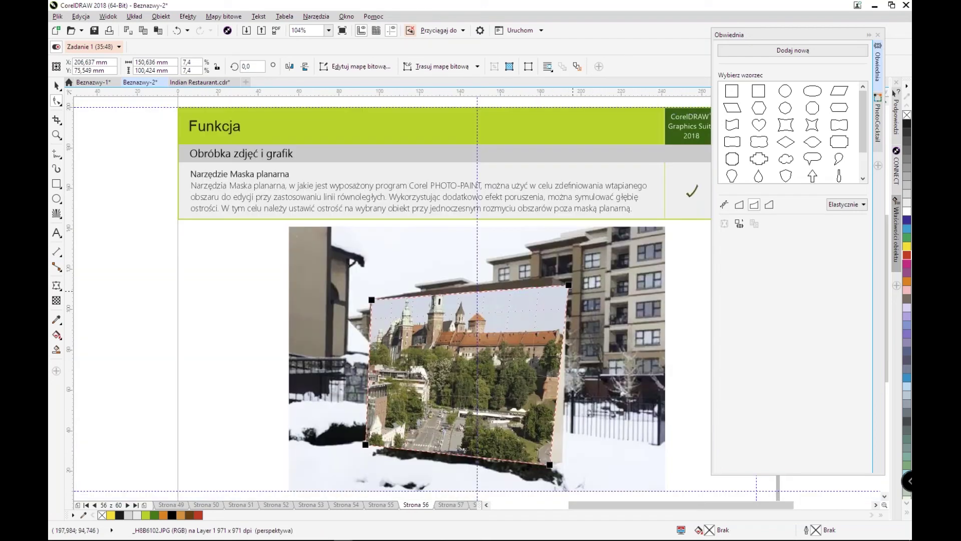
pyautogui.moveTo(486, 263); pyautogui.dragTo(604, 340)
pyautogui.moveTo(581, 214); pyautogui.dragTo(500, 179)
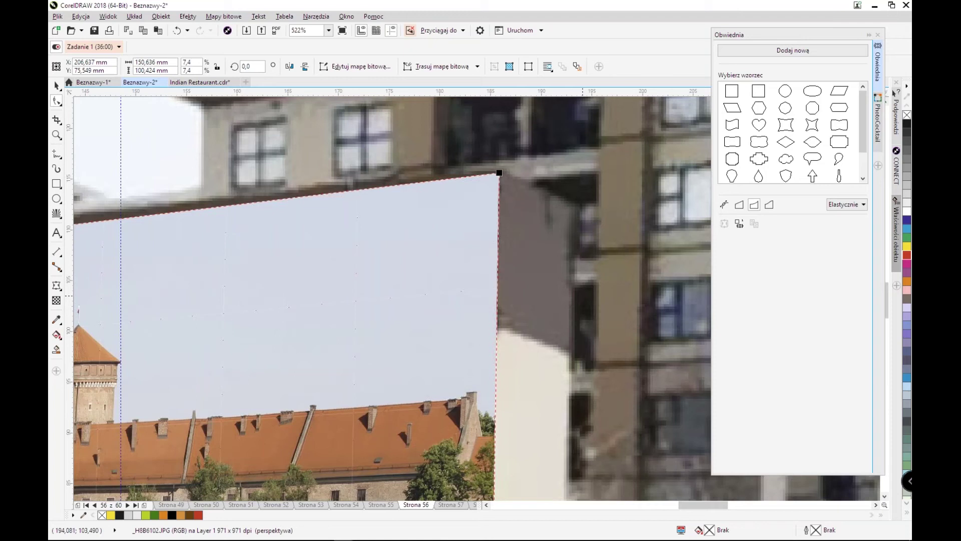
pyautogui.scroll(-1, 390, 295)
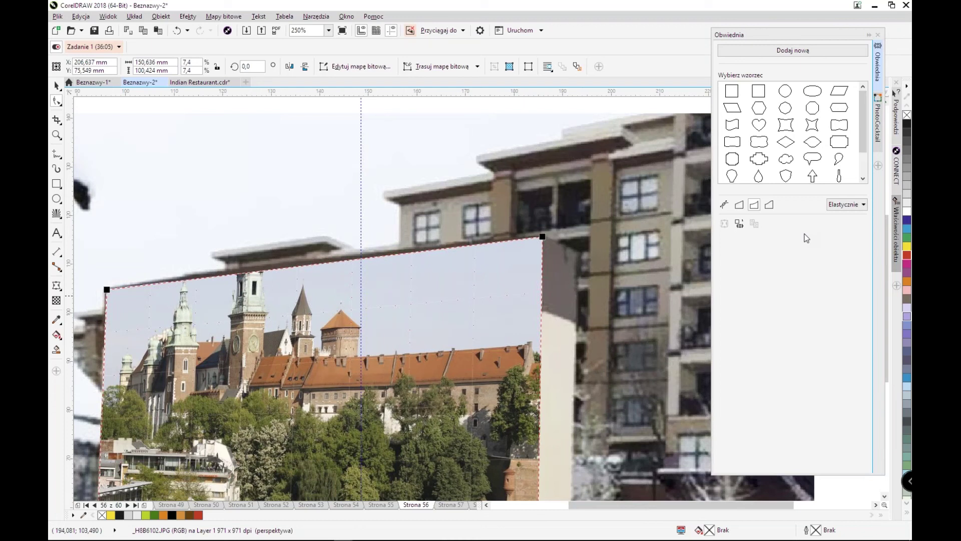
pyautogui.hotkey('shift', 'F4')
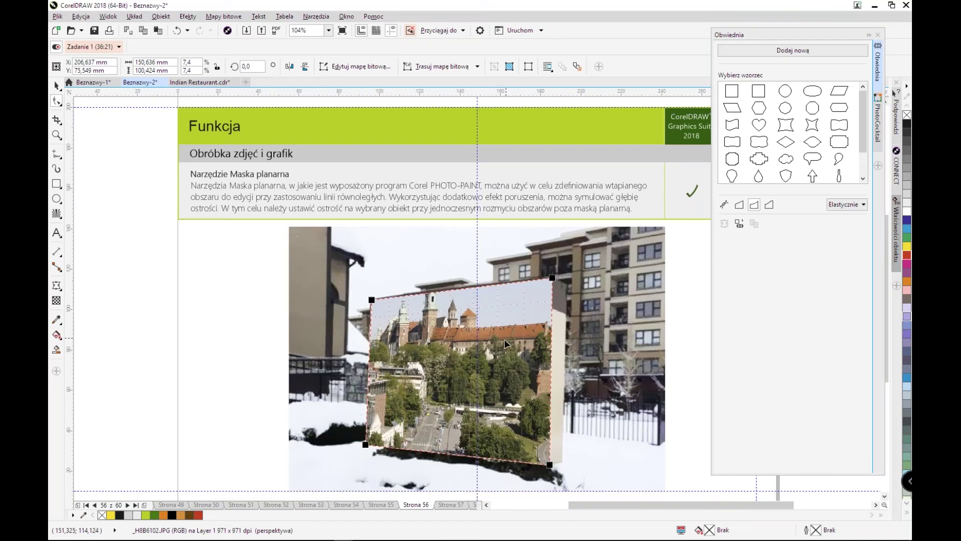
# Go to page 57 and close the Envelope (Obwiednia) docker
pyautogui.click(455, 505)
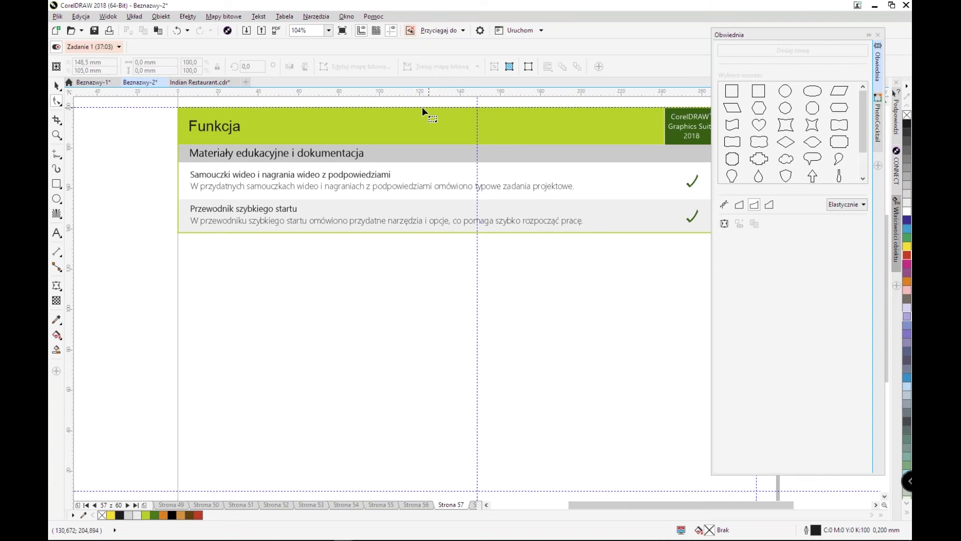
pyautogui.click(878, 35)
pyautogui.click(876, 36)
# Turn the Hints (Podpowiedzi) docker off and on again, and view its hints for the Ellipse and Zoom tools
pyautogui.click(374, 16)
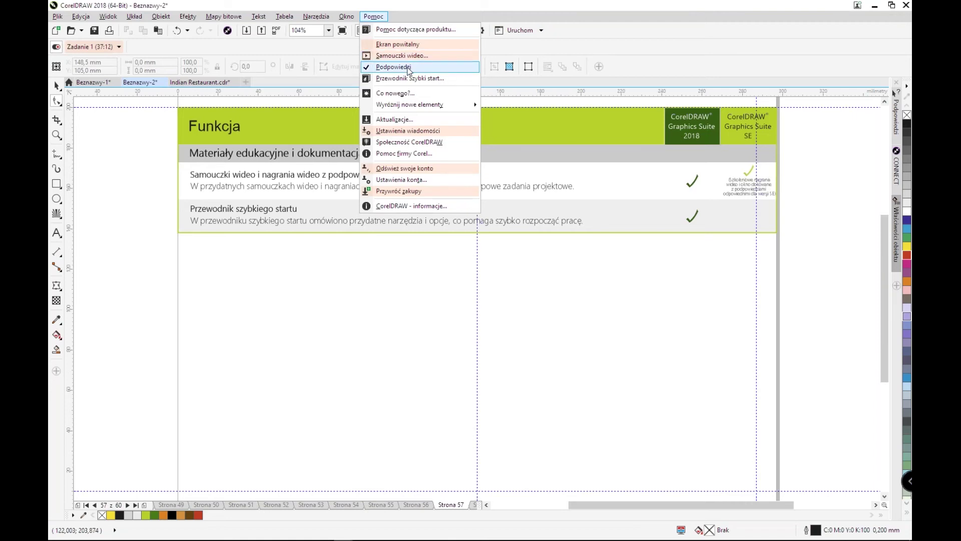
pyautogui.click(410, 67)
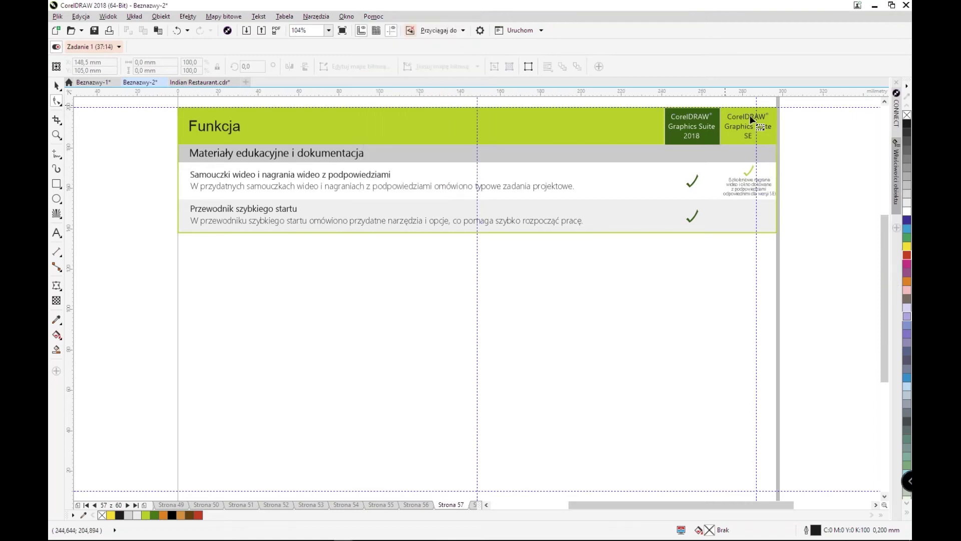
pyautogui.click(374, 16)
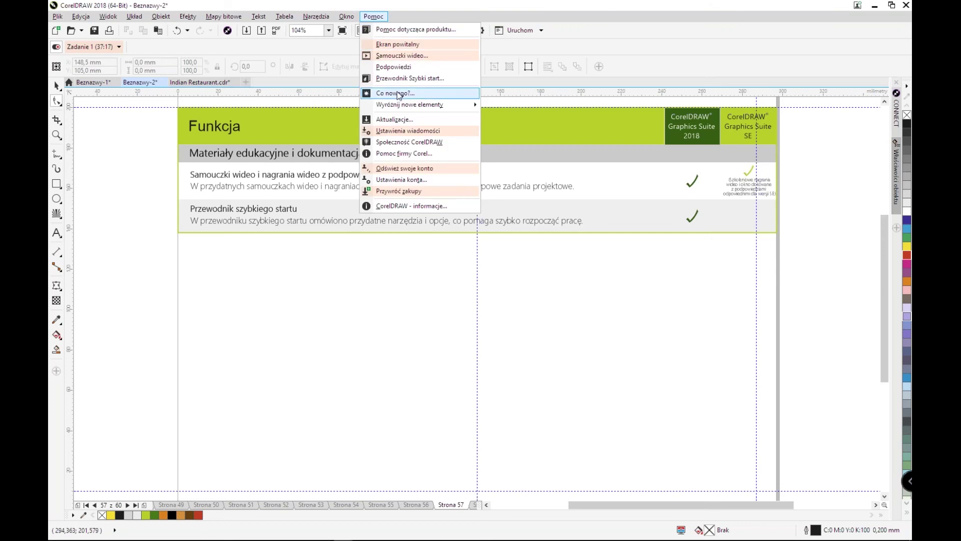
pyautogui.click(393, 67)
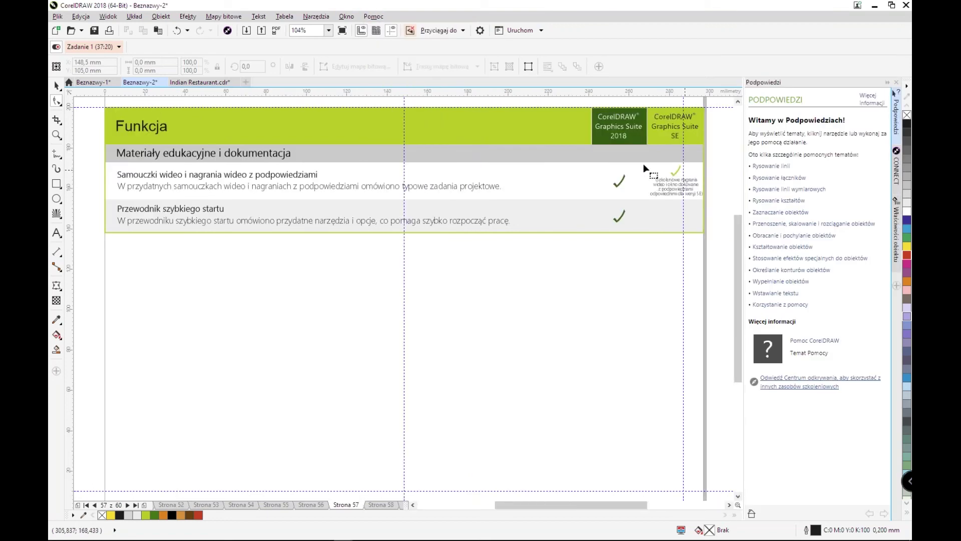
pyautogui.click(57, 198)
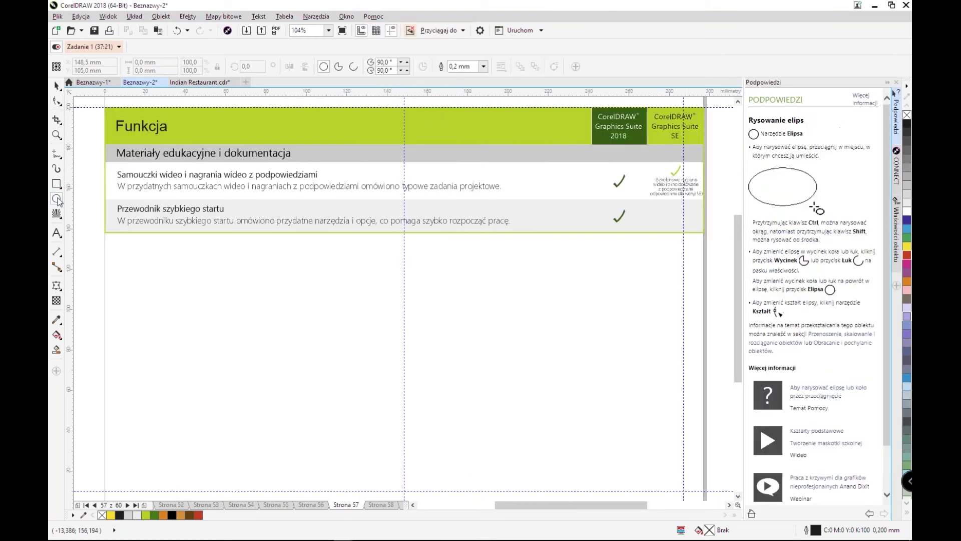
pyautogui.click(57, 135)
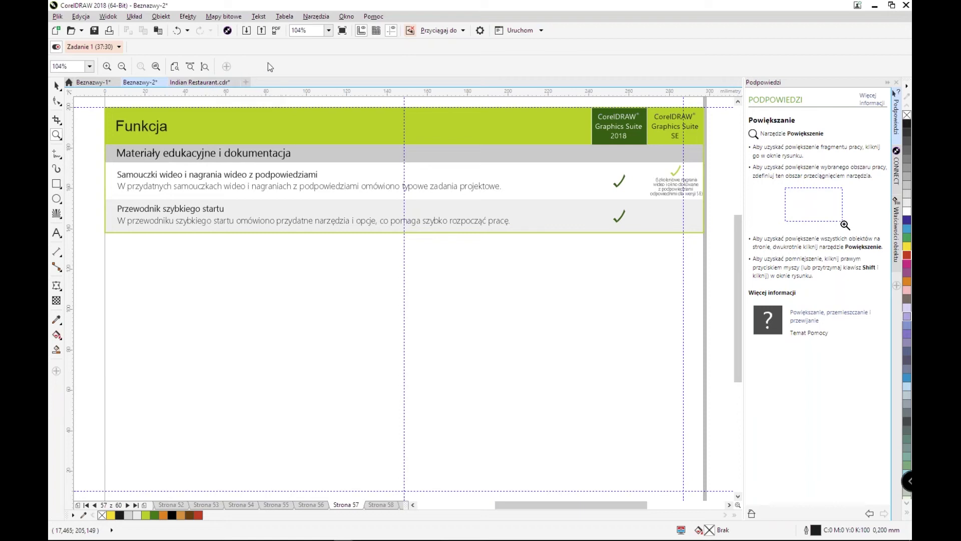
# Open the video tutorials (Samouczki wideo), view the "What's New in CorelDRAW Graphics Suite 2018!" playlist on YouTube, and return to CorelDRAW
pyautogui.click(316, 17)
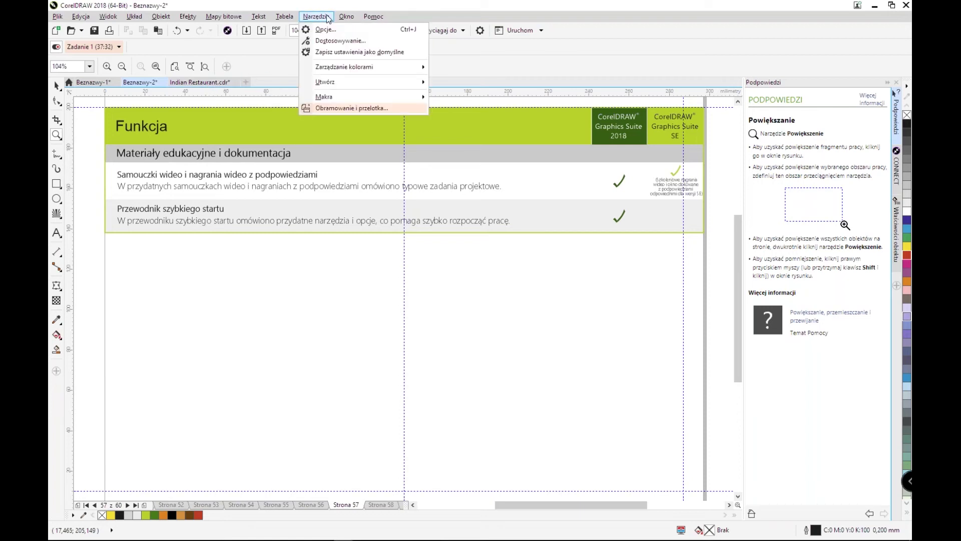
pyautogui.moveTo(347, 18)
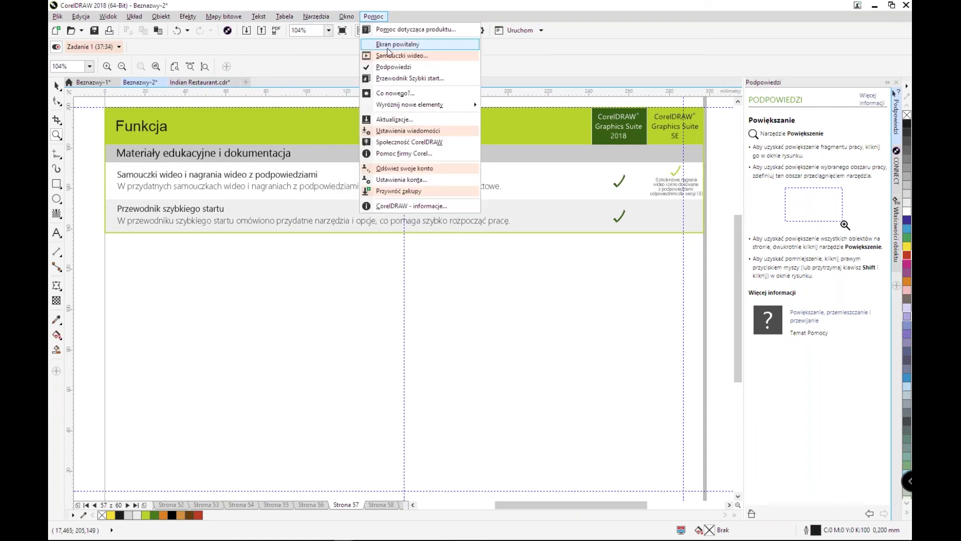
pyautogui.click(392, 56)
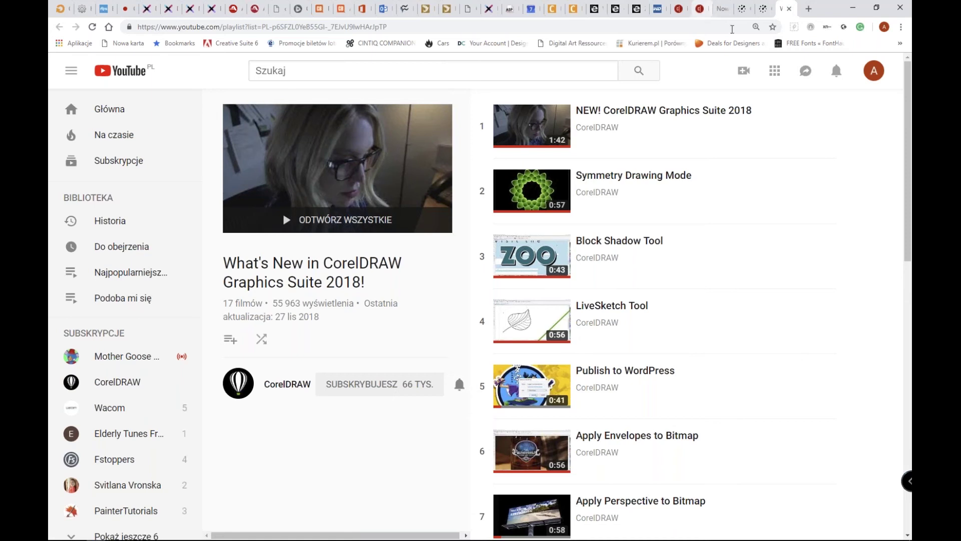
pyautogui.click(857, 10)
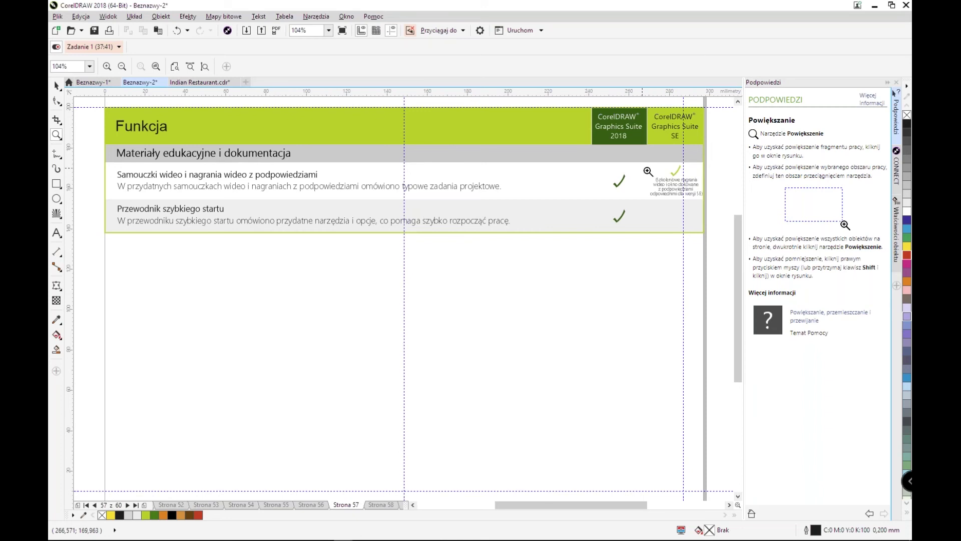
# Examine the note for the SE edition in the video tutorials row of the comparison table on page 57
pyautogui.moveTo(648, 171); pyautogui.dragTo(733, 215)
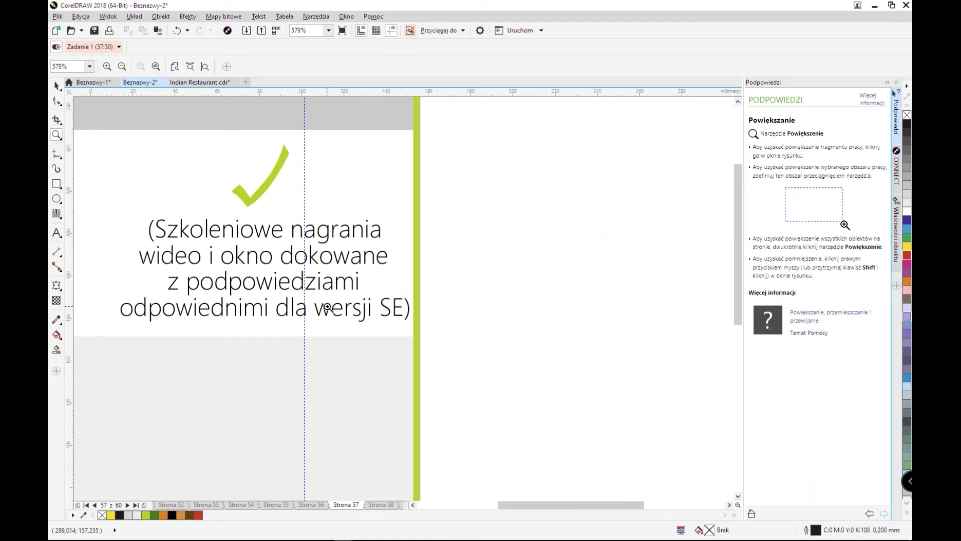
pyautogui.rightClick(327, 306)
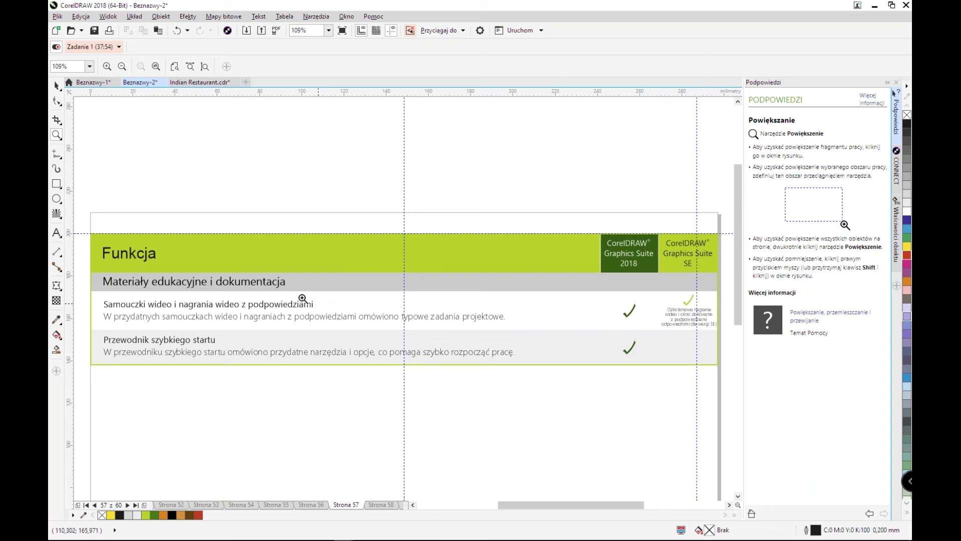
pyautogui.moveTo(735, 273); pyautogui.dragTo(734, 321)
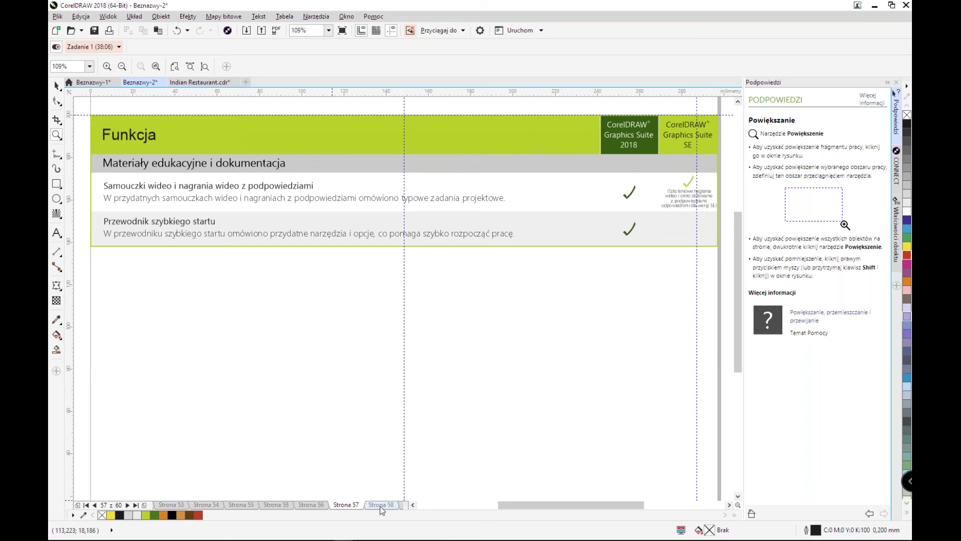
# Go to page 58 with the resources (Zasoby) comparison table and switch to the CorelDRAW SE window
pyautogui.click(381, 506)
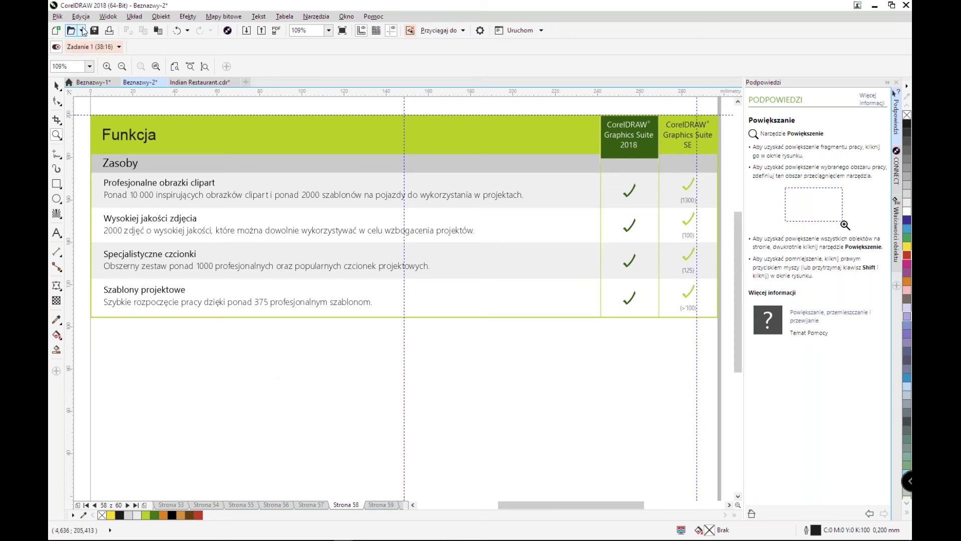
pyautogui.click(58, 17)
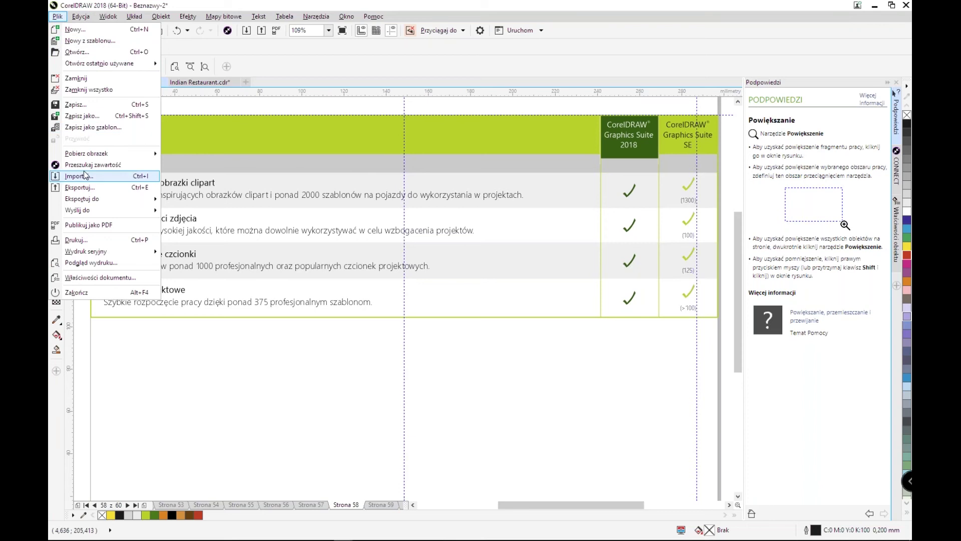
pyautogui.moveTo(338, 538)
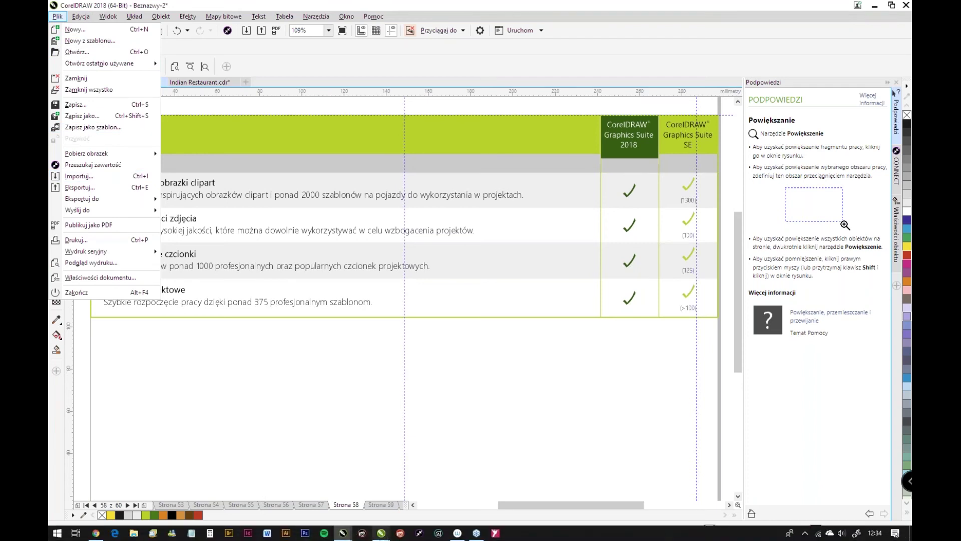
pyautogui.click(385, 536)
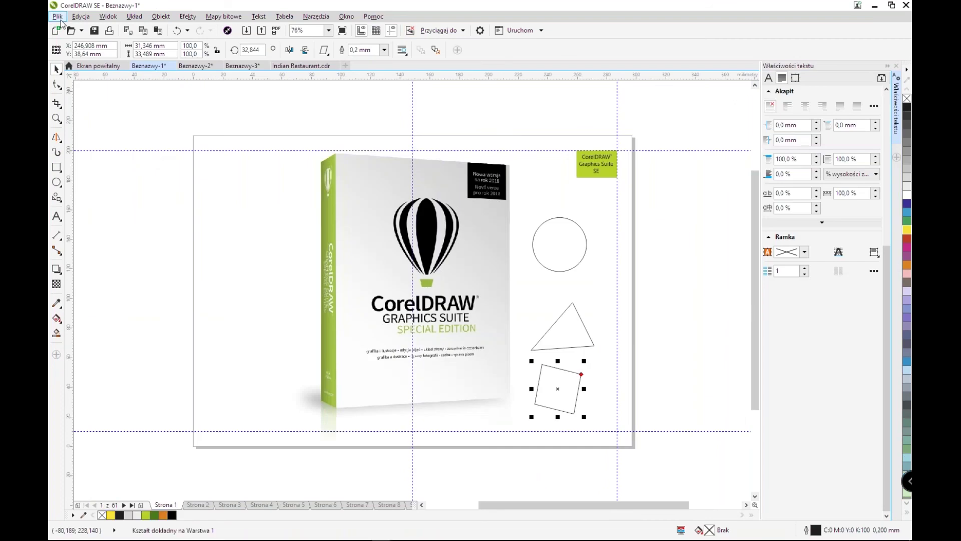
# Open the content search (Przeszukaj zawartość) in CONNECT and browse the fonts (Czcionki) folder of Centrum zasobów
pyautogui.click(57, 16)
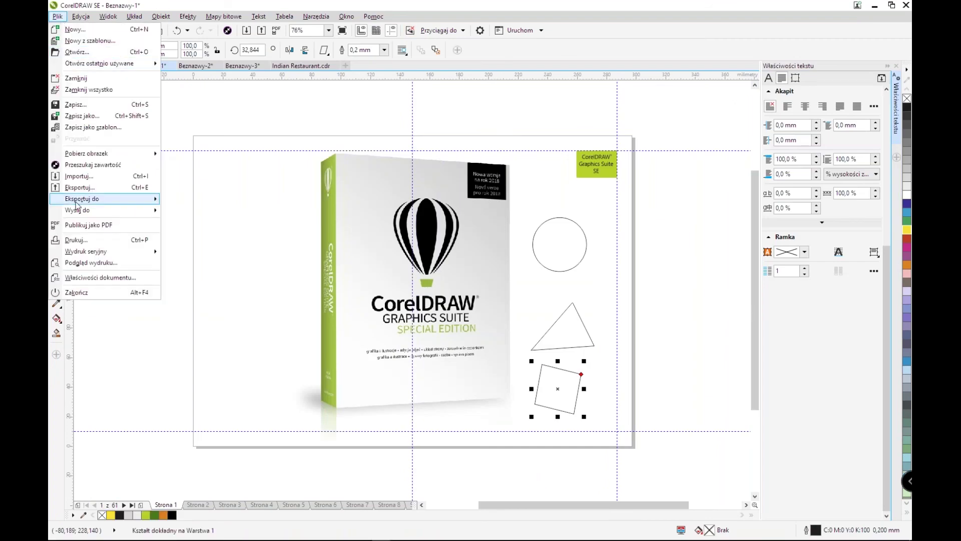
pyautogui.click(91, 165)
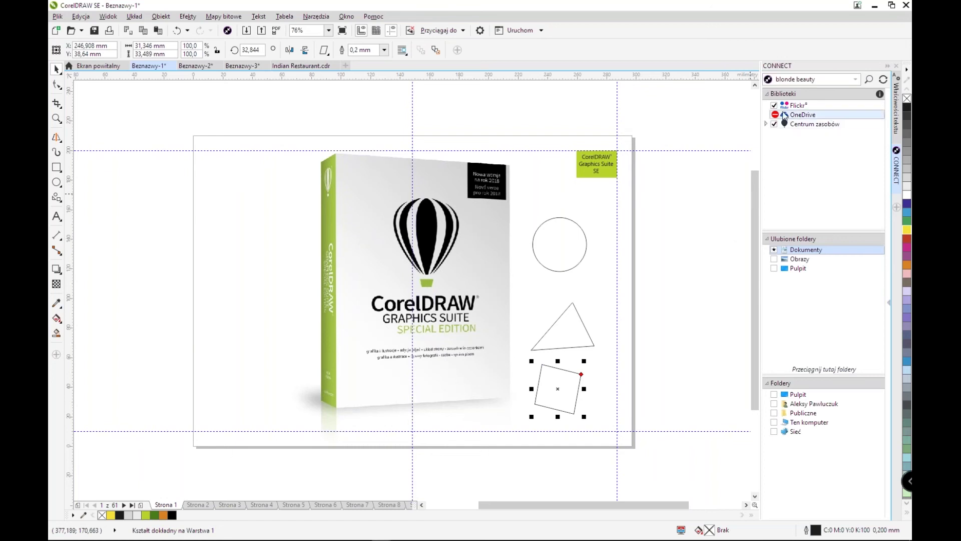
pyautogui.click(815, 125)
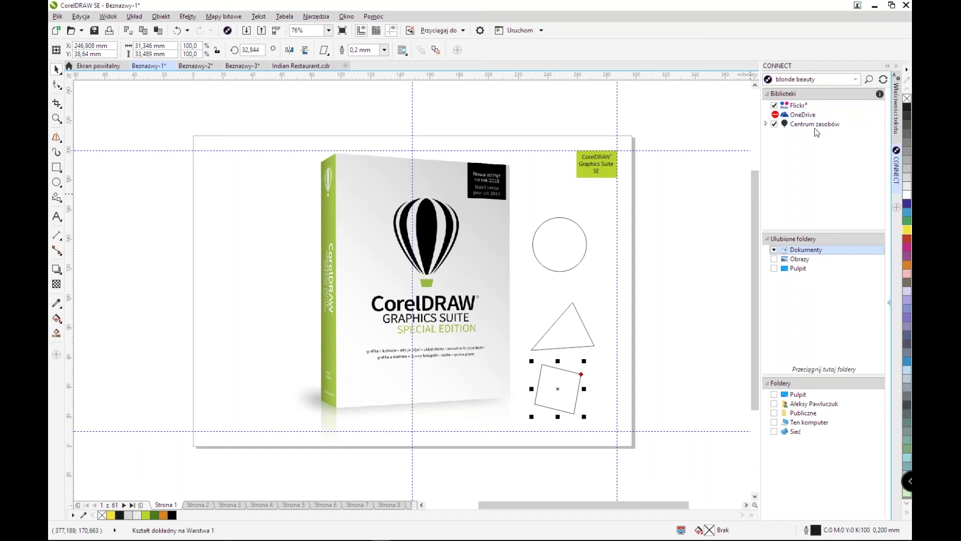
pyautogui.click(765, 125)
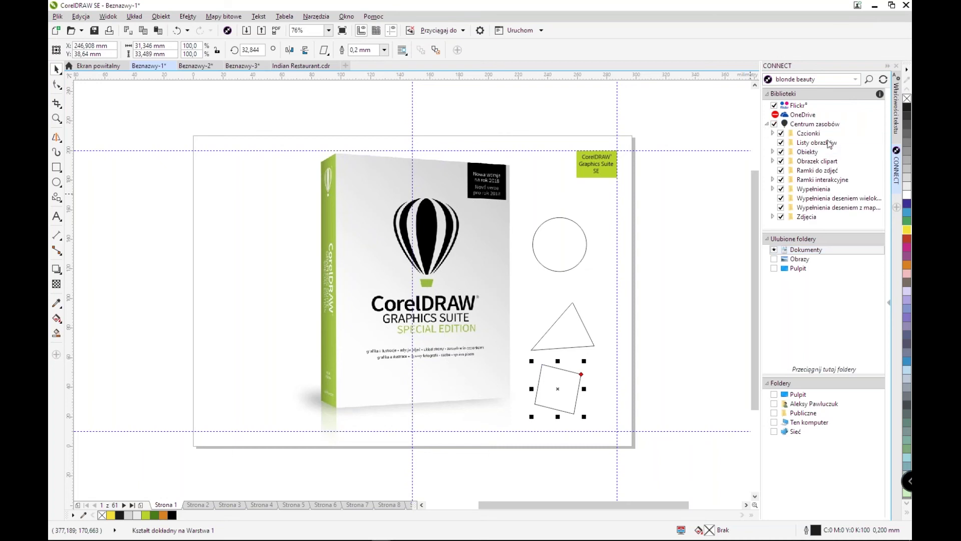
pyautogui.click(809, 134)
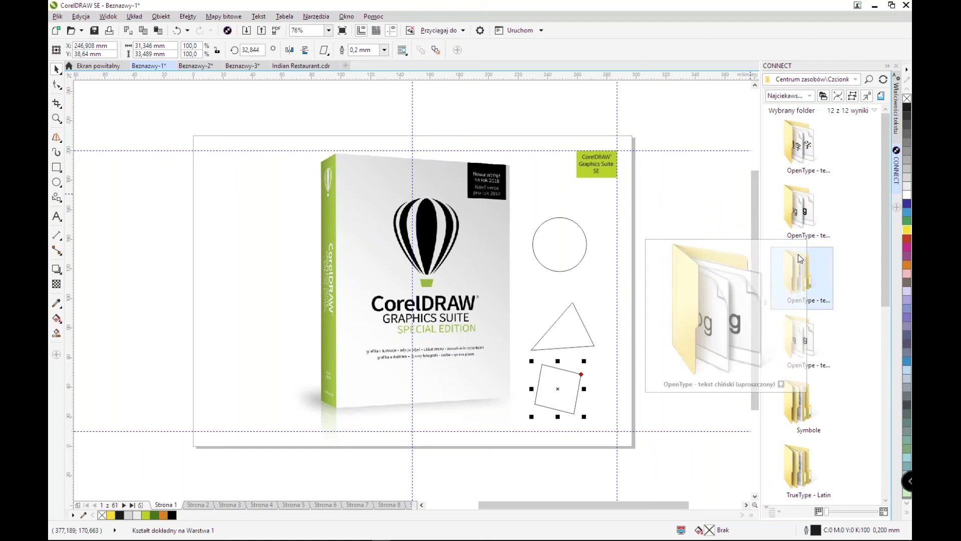
pyautogui.moveTo(799, 313)
pyautogui.moveTo(800, 349)
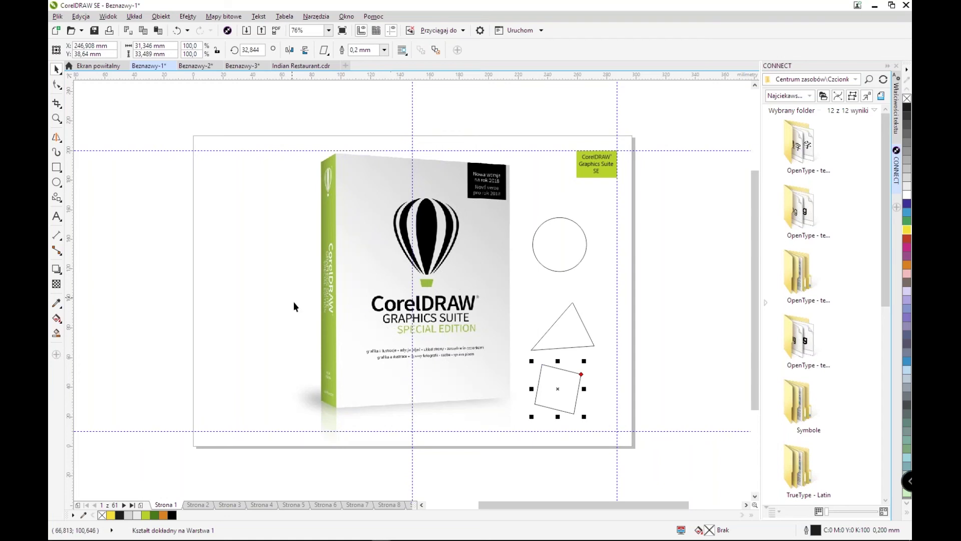
# Start a new document from a template via the welcome screen and list the Plakaty/znaki category
pyautogui.click(56, 31)
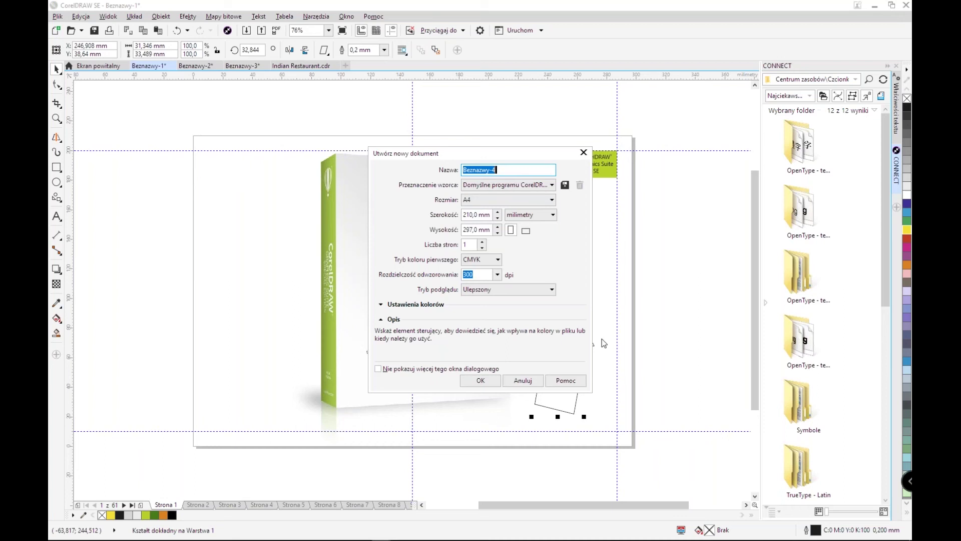
pyautogui.click(533, 380)
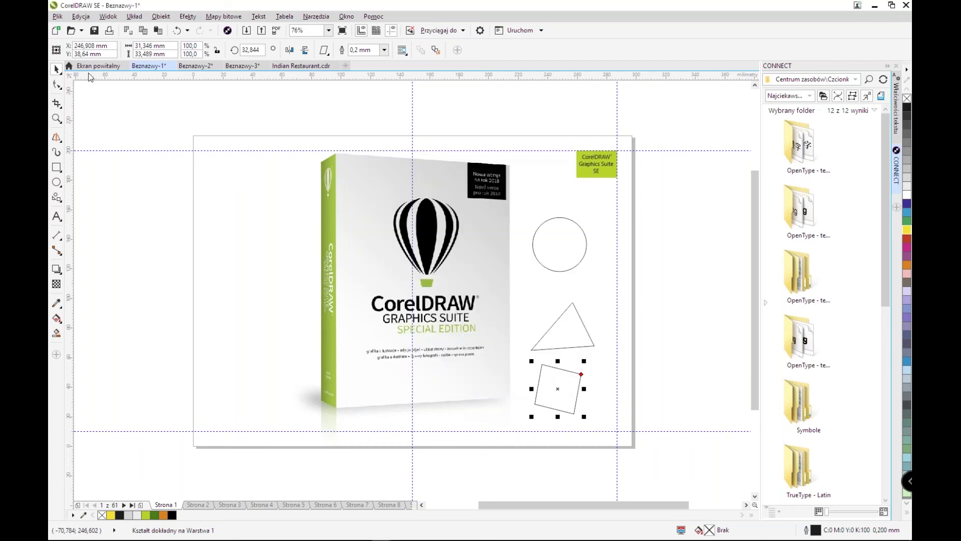
pyautogui.click(89, 71)
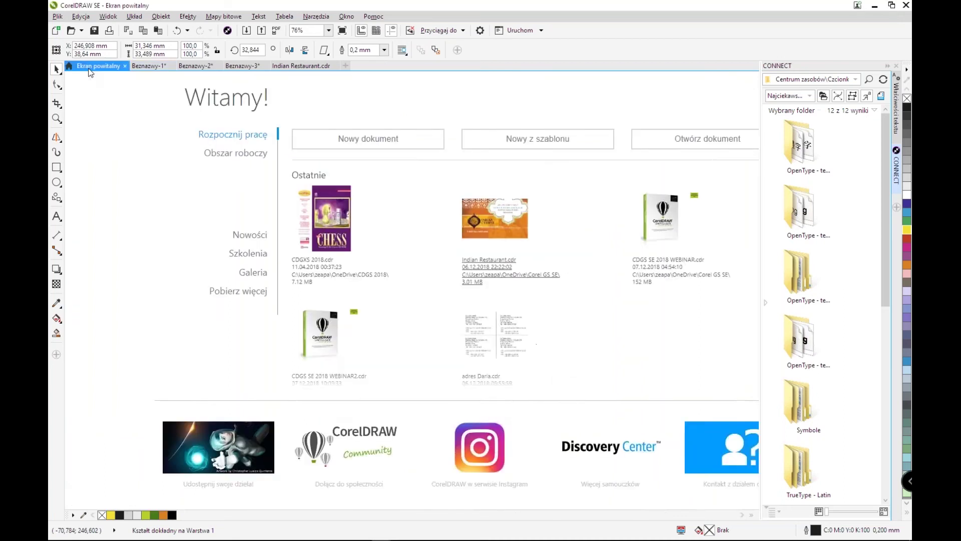
pyautogui.click(468, 138)
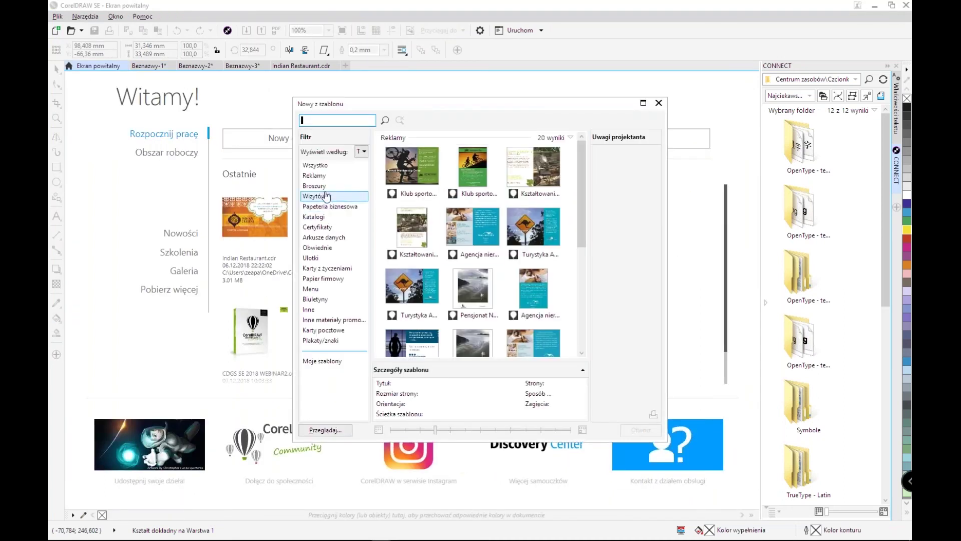
pyautogui.moveTo(582, 220); pyautogui.dragTo(589, 195)
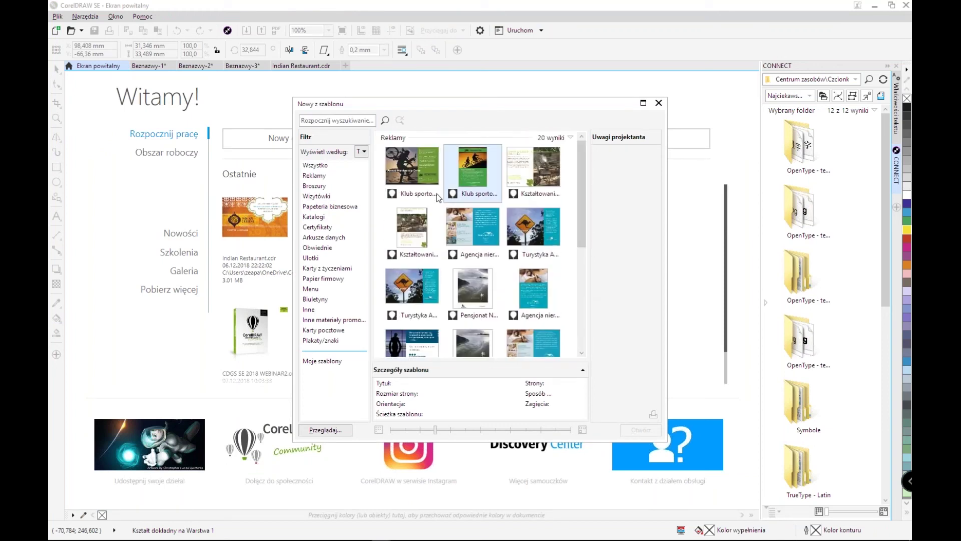
pyautogui.click(327, 341)
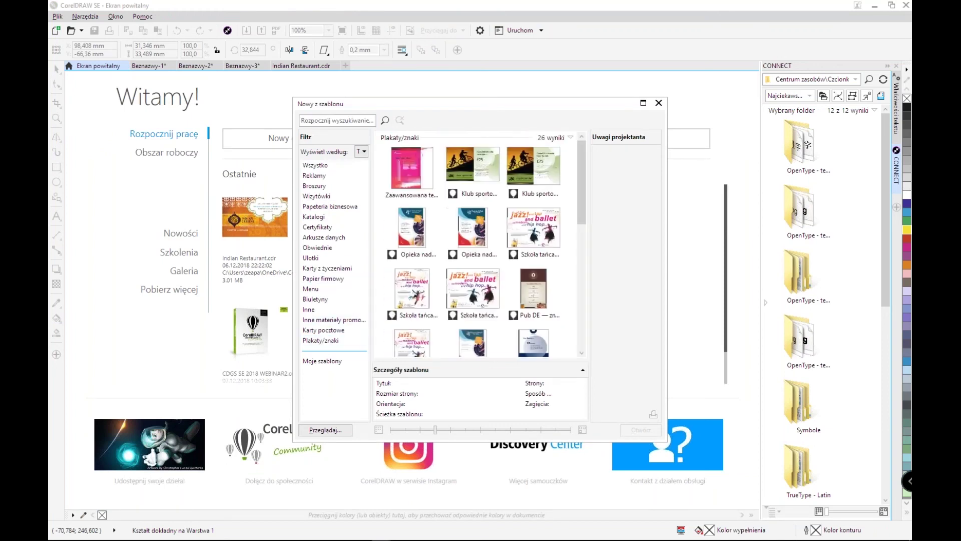
# Download the online template "Sklep ze zdrową żywnością FR - plakat" and open it, replacing the existing local copy
pyautogui.moveTo(584, 165); pyautogui.dragTo(587, 338)
pyautogui.click(479, 303)
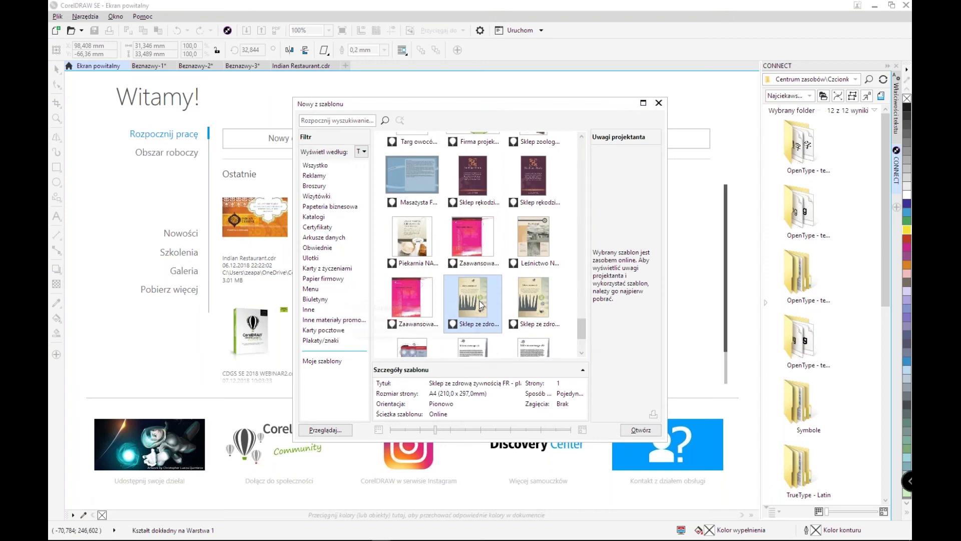
pyautogui.rightClick(480, 303)
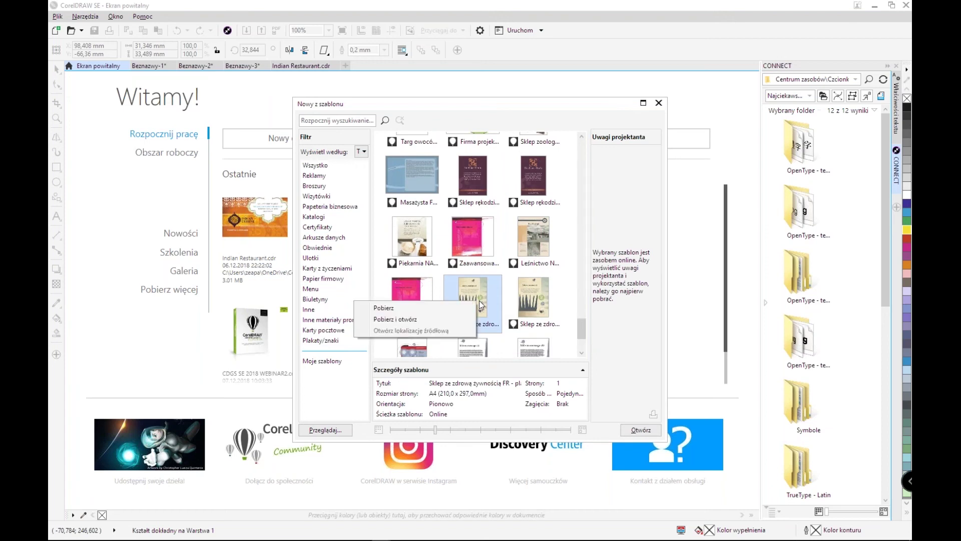
pyautogui.click(432, 306)
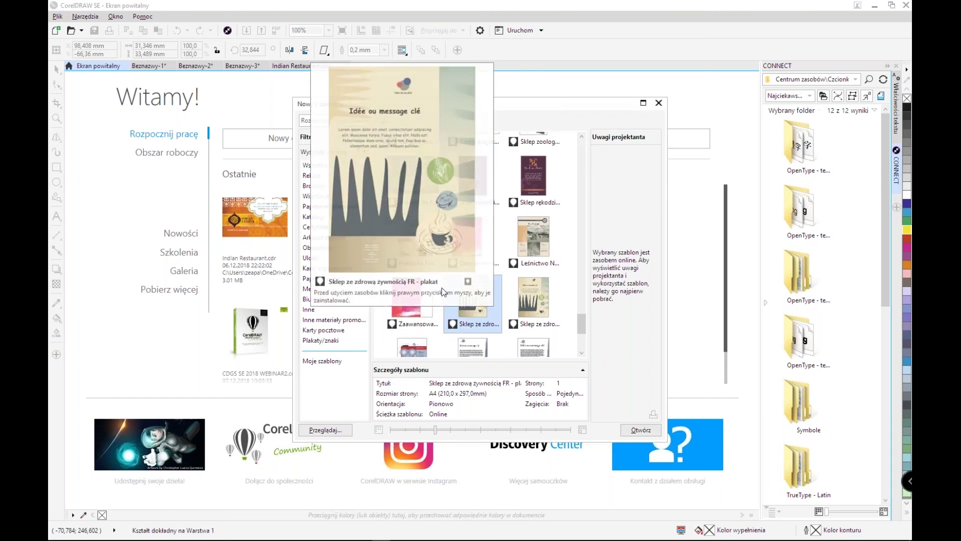
pyautogui.click(630, 430)
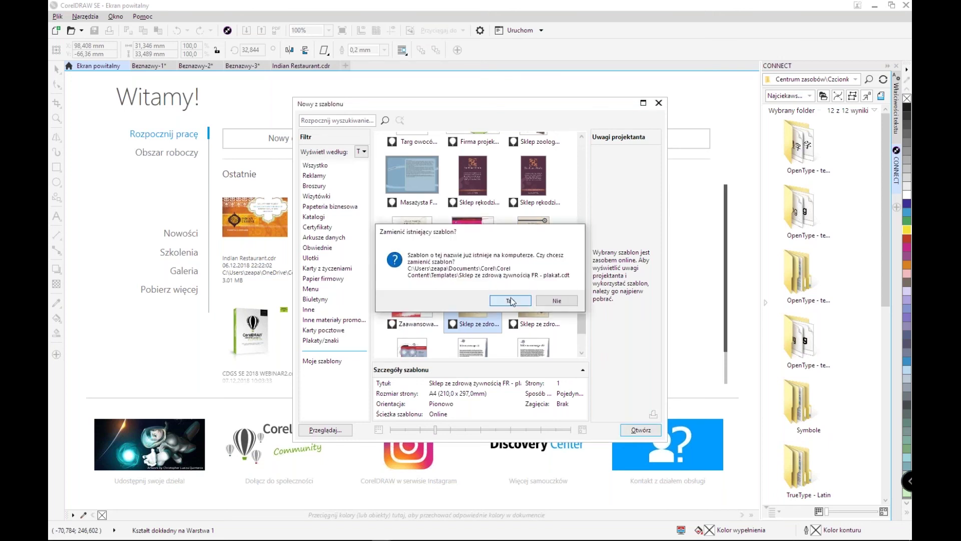
pyautogui.click(511, 301)
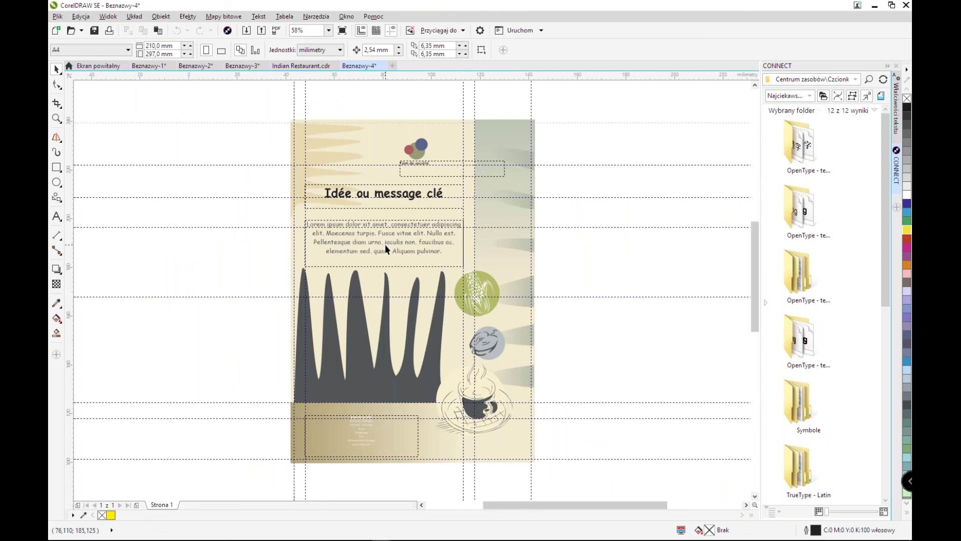
# Examine the poster template's paragraph text block and corn graphic up close
pyautogui.scroll(5, 385, 244)
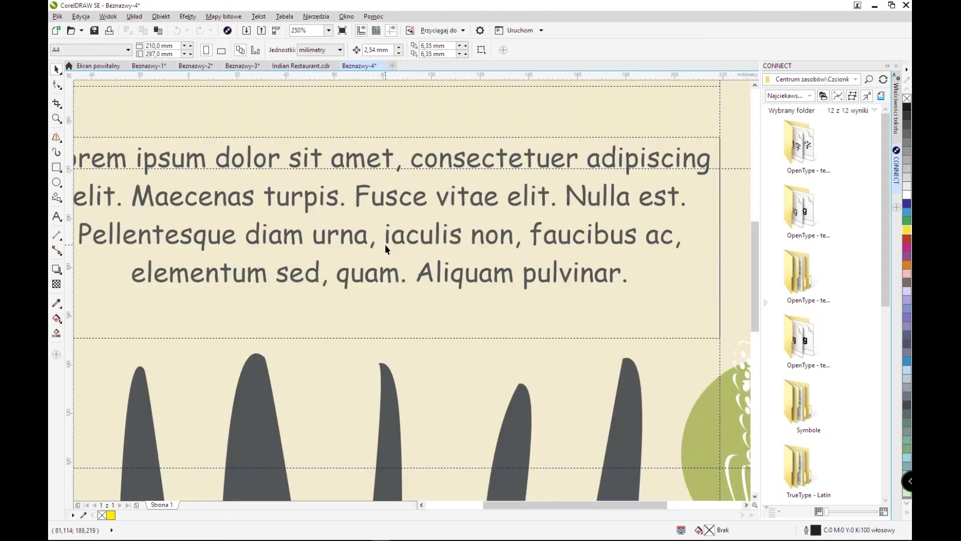
pyautogui.scroll(-4, 385, 244)
pyautogui.scroll(2, 424, 240)
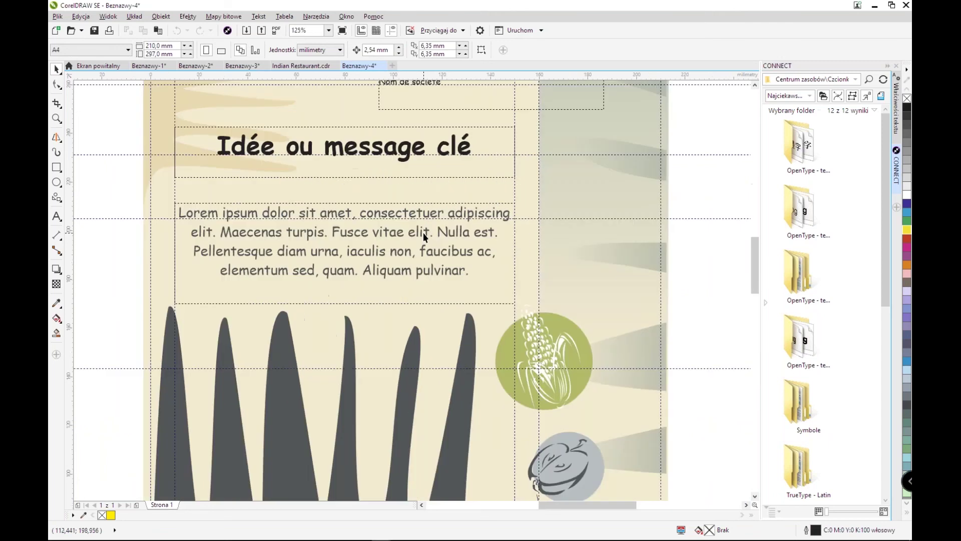
pyautogui.scroll(1, 422, 235)
pyautogui.click(413, 239)
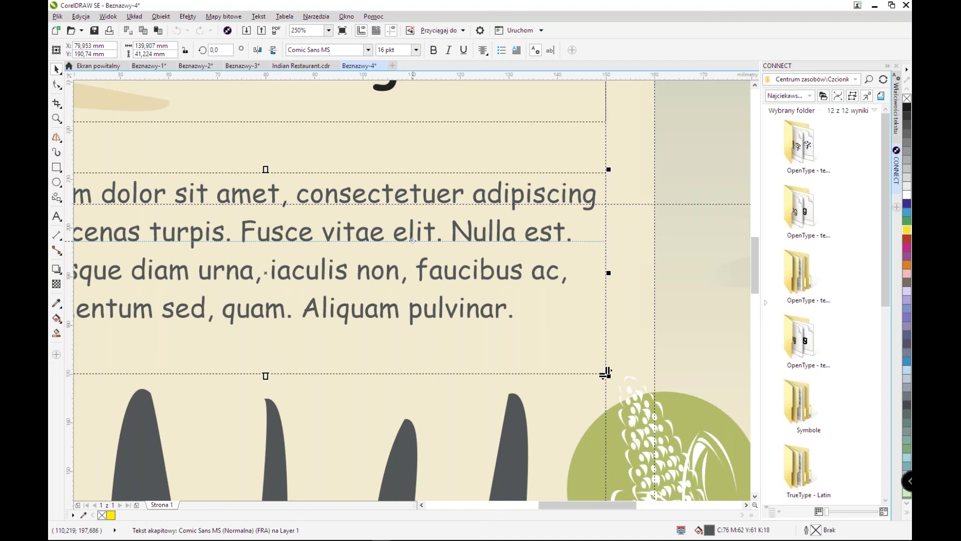
pyautogui.scroll(-1, 606, 373)
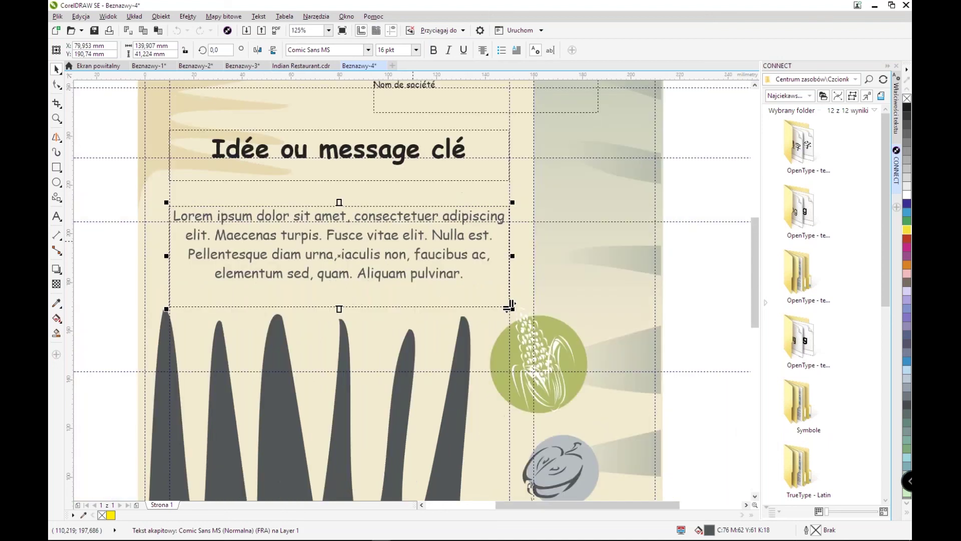
pyautogui.scroll(-1, 509, 307)
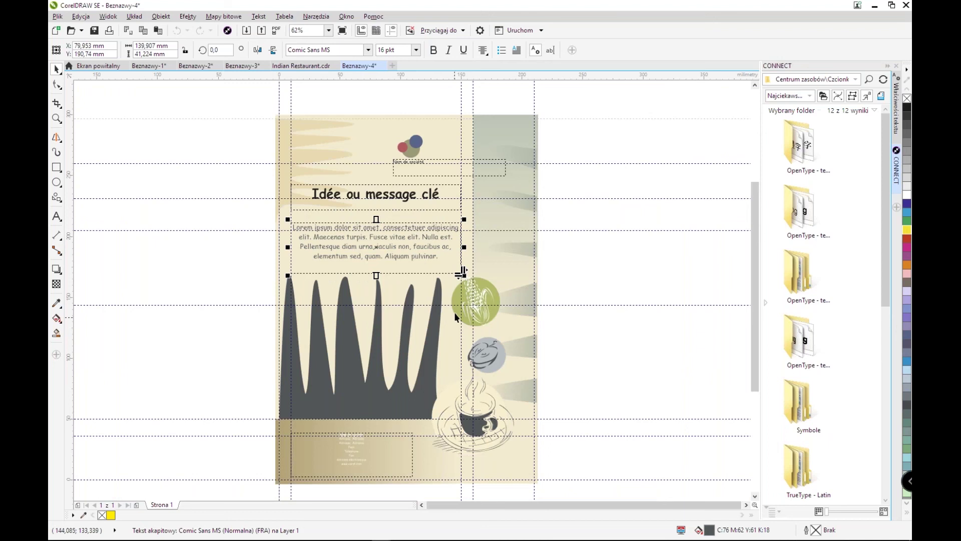
pyautogui.scroll(2, 455, 312)
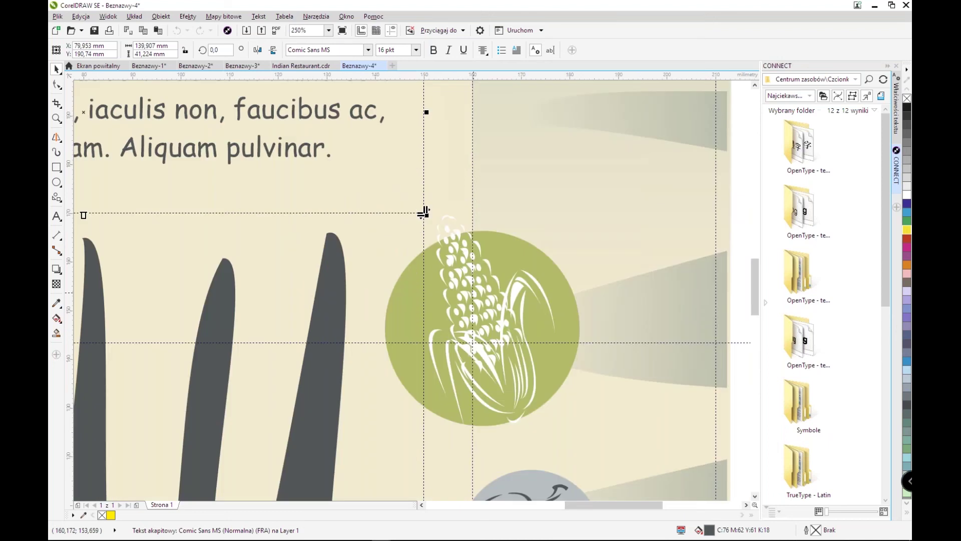